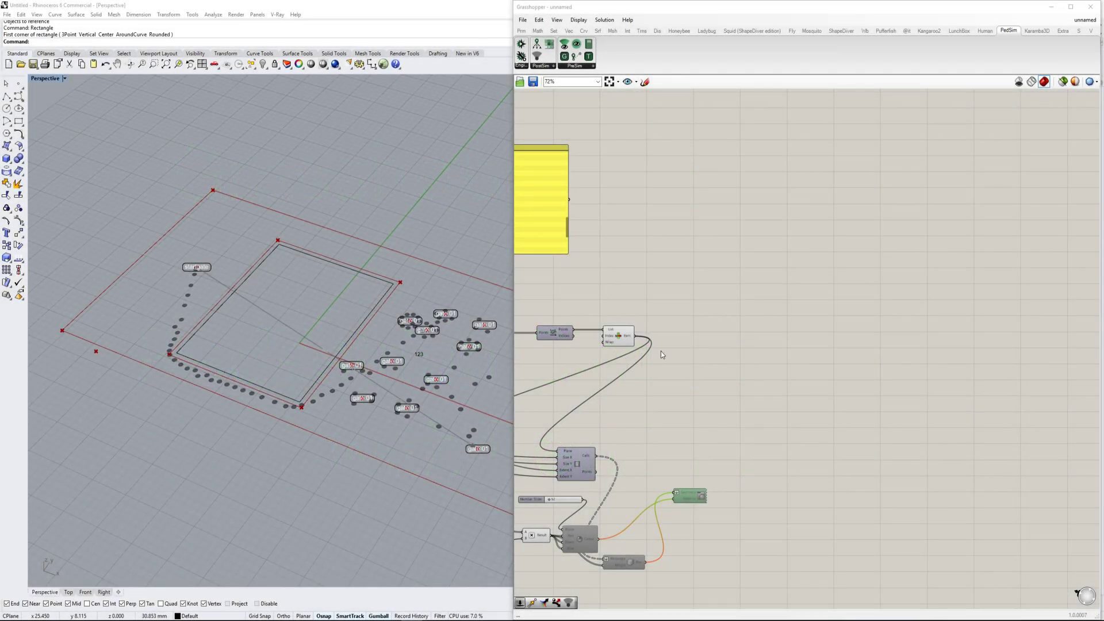
# Step: Abort the running pedestrian solution and examine the walking paths around the rectangle
pyautogui.rightClick(823, 326)
pyautogui.scroll(-3, 816, 324)
pyautogui.moveTo(763, 313); pyautogui.dragTo(789, 305, button='right')
pyautogui.press('Escape')
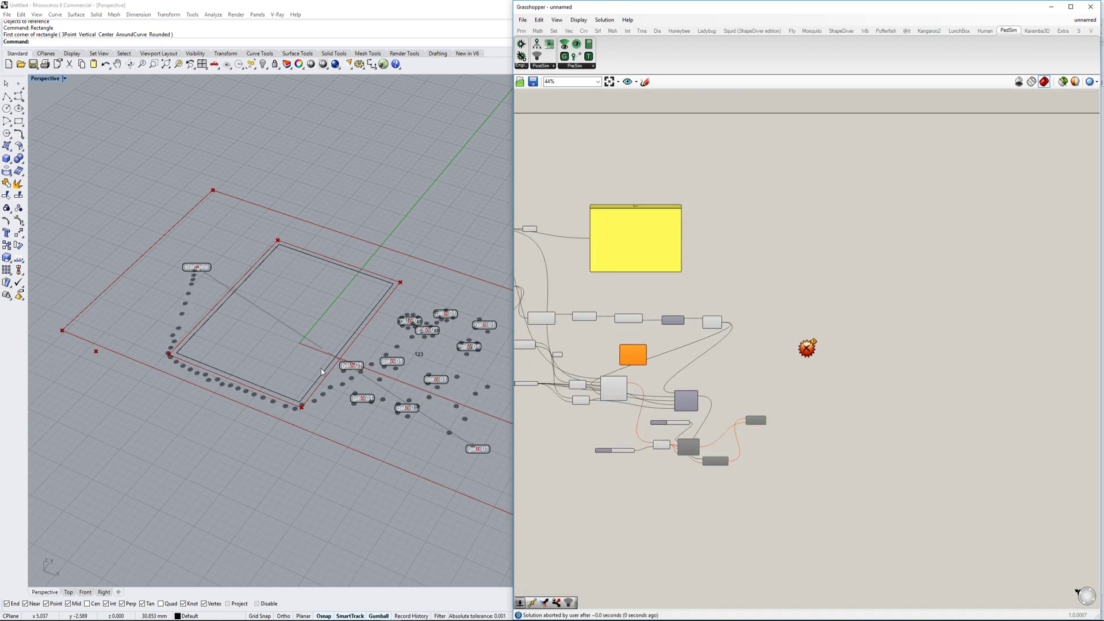
pyautogui.scroll(5, 322, 370)
pyautogui.scroll(-4, 311, 333)
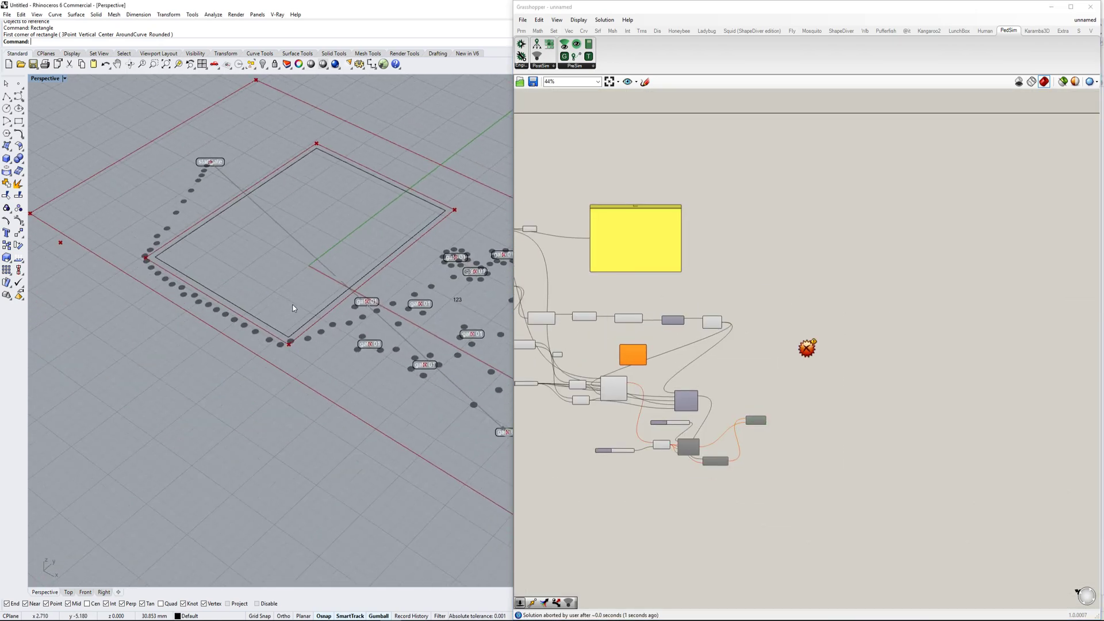
pyautogui.scroll(-2, 293, 308)
pyautogui.scroll(5, 774, 364)
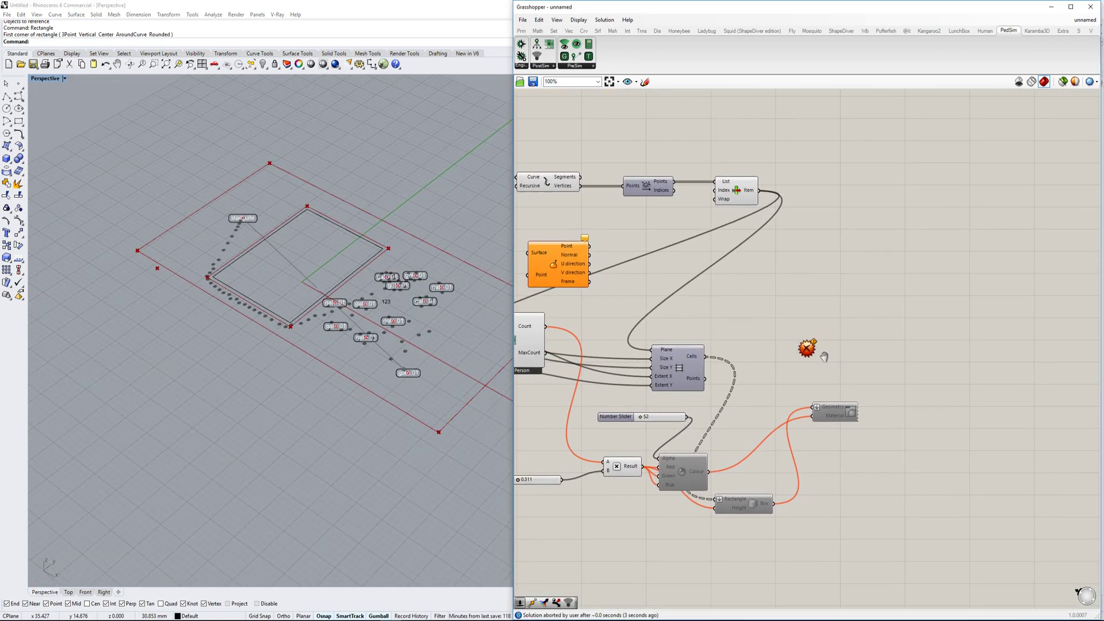
pyautogui.moveTo(824, 356); pyautogui.dragTo(838, 352, button='right')
# Step: Enable the grid, colour, box and preview components to view the footfall columns, and disable them again
pyautogui.moveTo(865, 530); pyautogui.dragTo(661, 336)
pyautogui.middleClick(712, 459)
pyautogui.click(730, 462)
pyautogui.keyDown('shift'); pyautogui.moveTo(323, 321); pyautogui.dragTo(339, 341, button='right'); pyautogui.keyUp('shift')
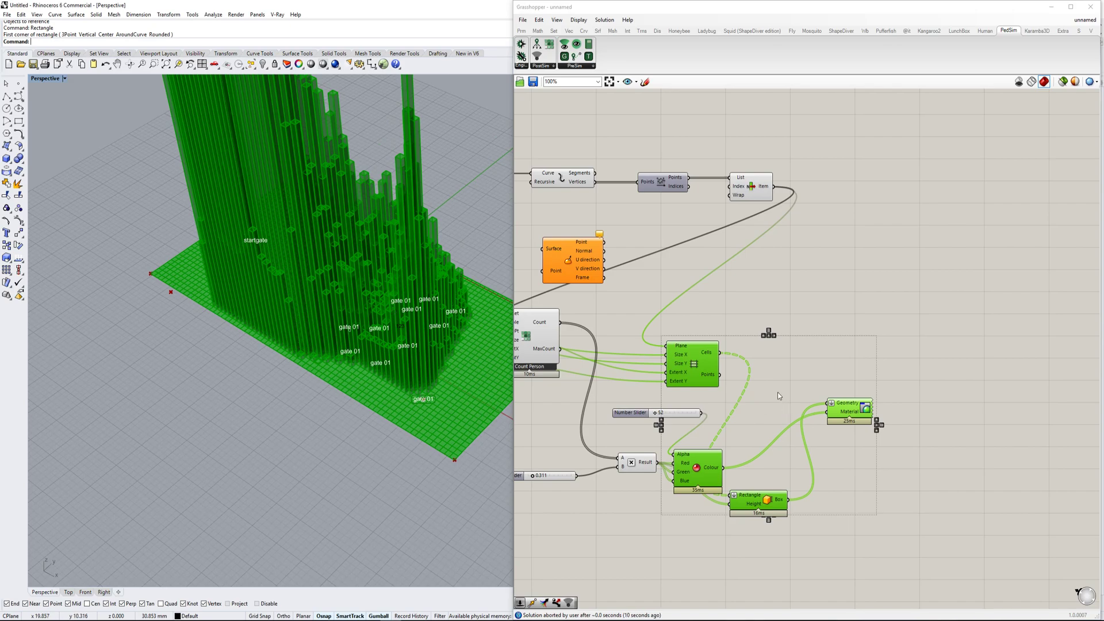
pyautogui.middleClick(700, 468)
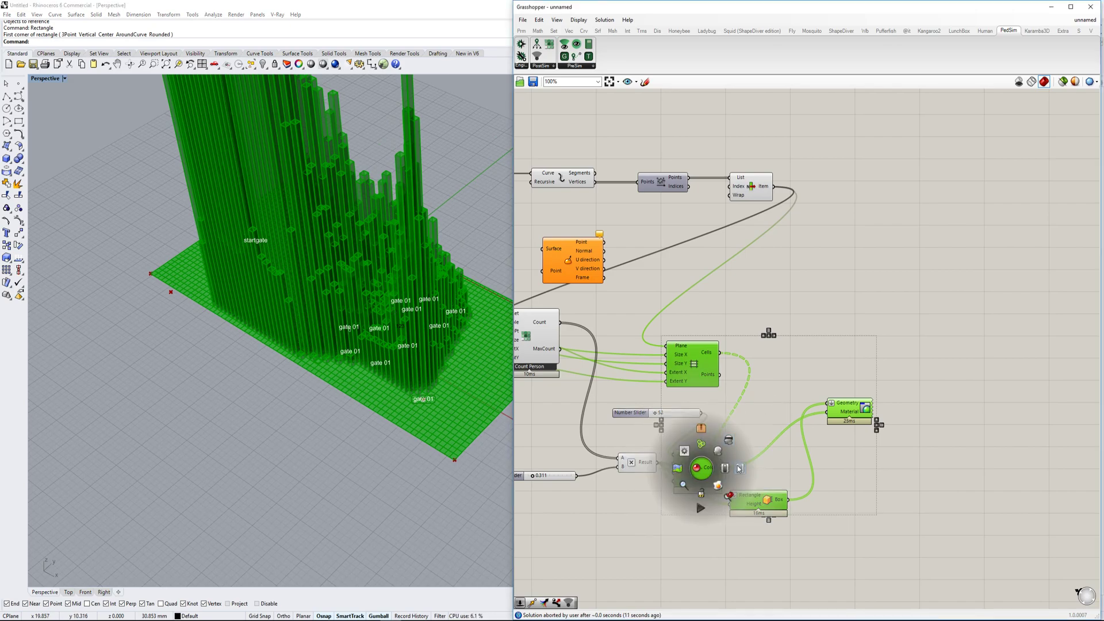
pyautogui.click(739, 468)
# Step: Reset the PedSim simulation and watch the people move from the start gate around the rectangle
pyautogui.moveTo(632, 320); pyautogui.dragTo(807, 324, button='right')
pyautogui.moveTo(679, 321); pyautogui.dragTo(944, 355, button='right')
pyautogui.moveTo(700, 282); pyautogui.dragTo(818, 375, button='right')
pyautogui.moveTo(597, 179)
pyautogui.mouseDown(button='right')
pyautogui.moveTo(660, 291)
pyautogui.moveTo(716, 347)
pyautogui.mouseUp(button='right')
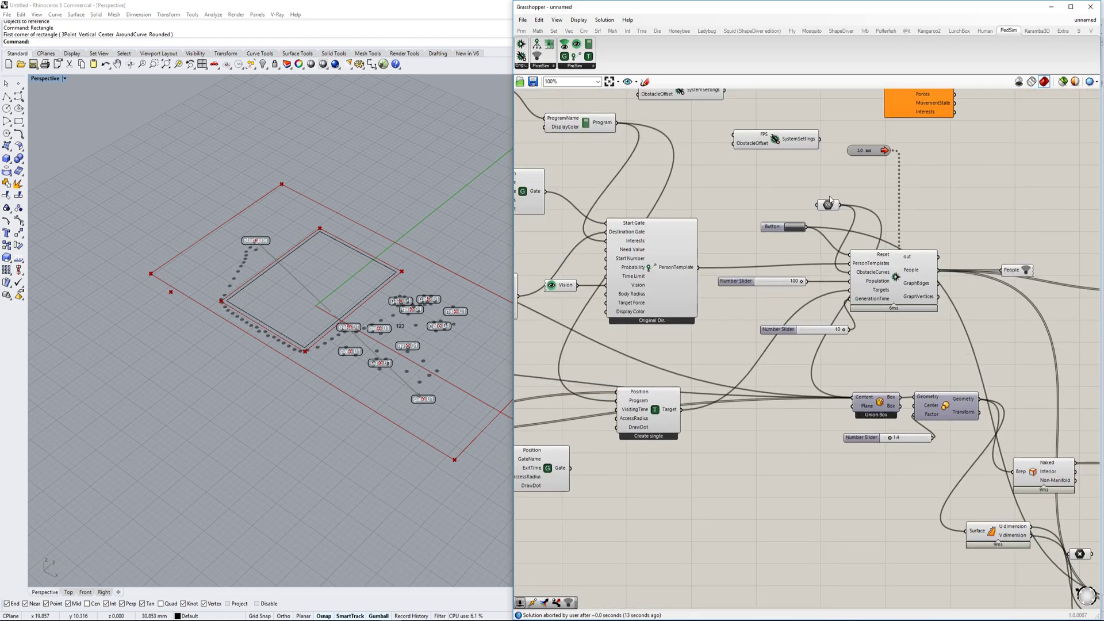
pyautogui.click(795, 227)
pyautogui.scroll(4, 322, 253)
pyautogui.moveTo(299, 236); pyautogui.dragTo(321, 261, button='right')
pyautogui.scroll(4, 189, 322)
pyautogui.scroll(-3, 181, 310)
pyautogui.scroll(-3, 174, 320)
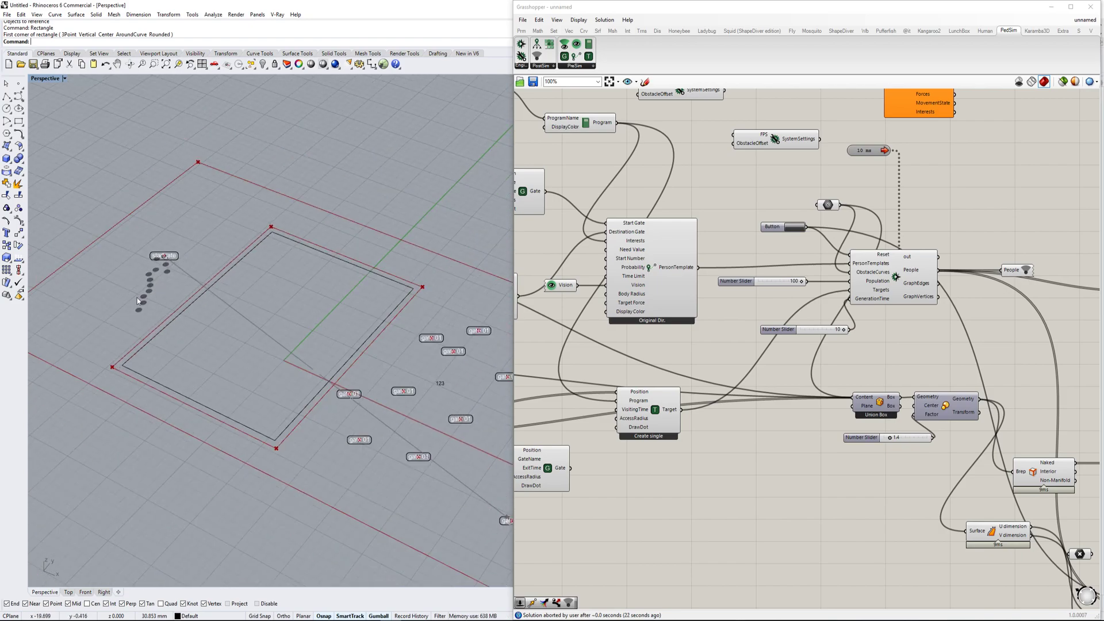
pyautogui.scroll(-3, 379, 426)
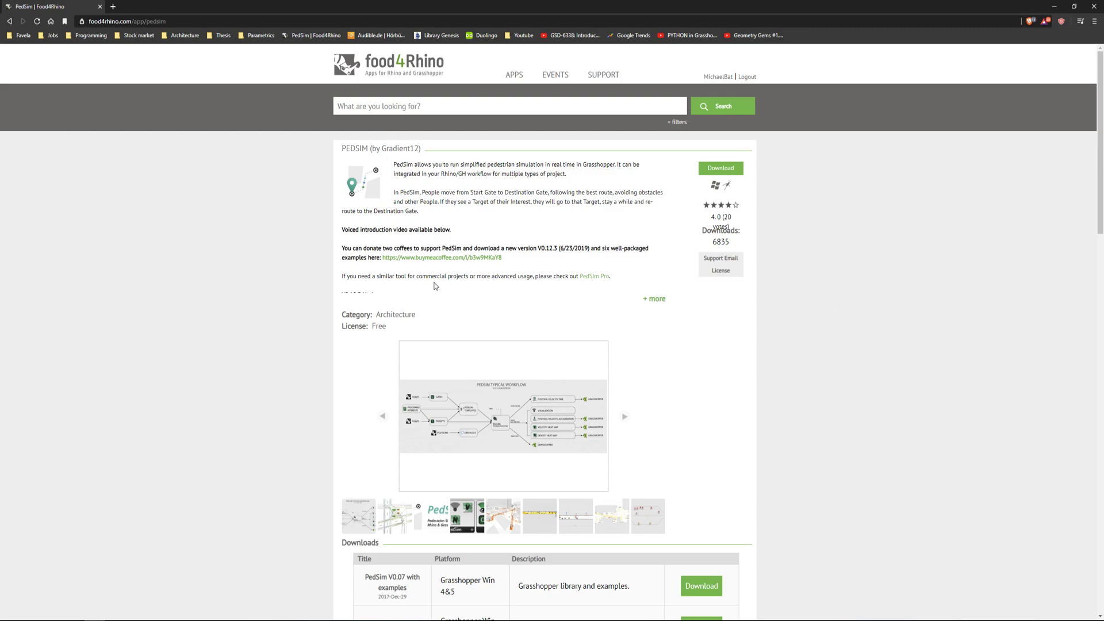
# Step: Switch to the browser and review the PedSim page on food4Rhino, including its description and download list
pyautogui.scroll(-2, 509, 215)
pyautogui.scroll(2, 509, 217)
pyautogui.scroll(-4, 607, 317)
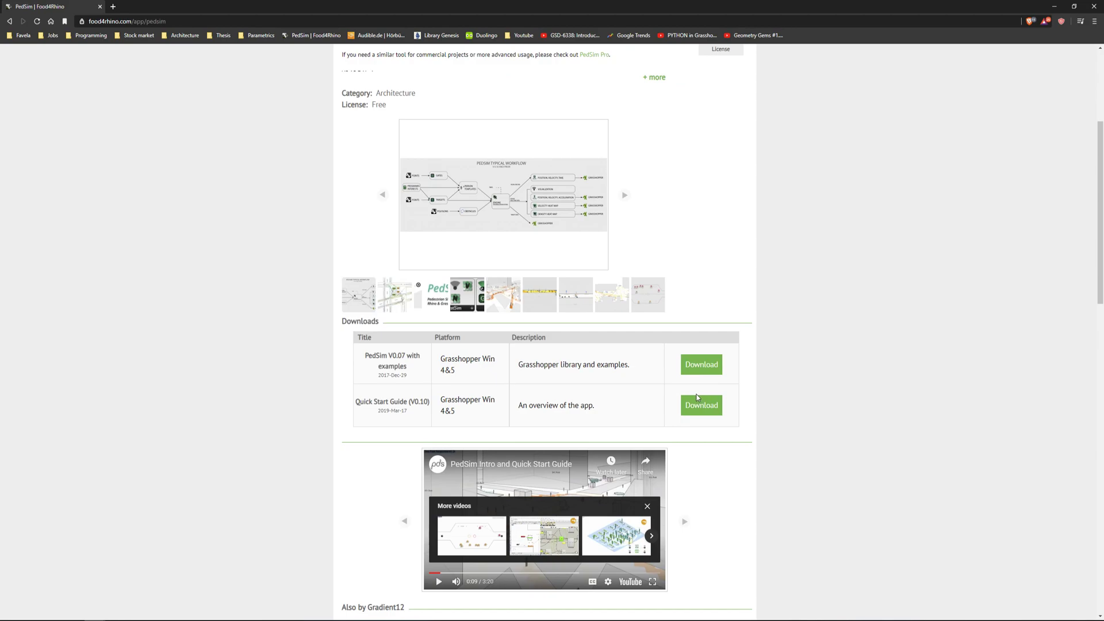
pyautogui.scroll(-1, 608, 401)
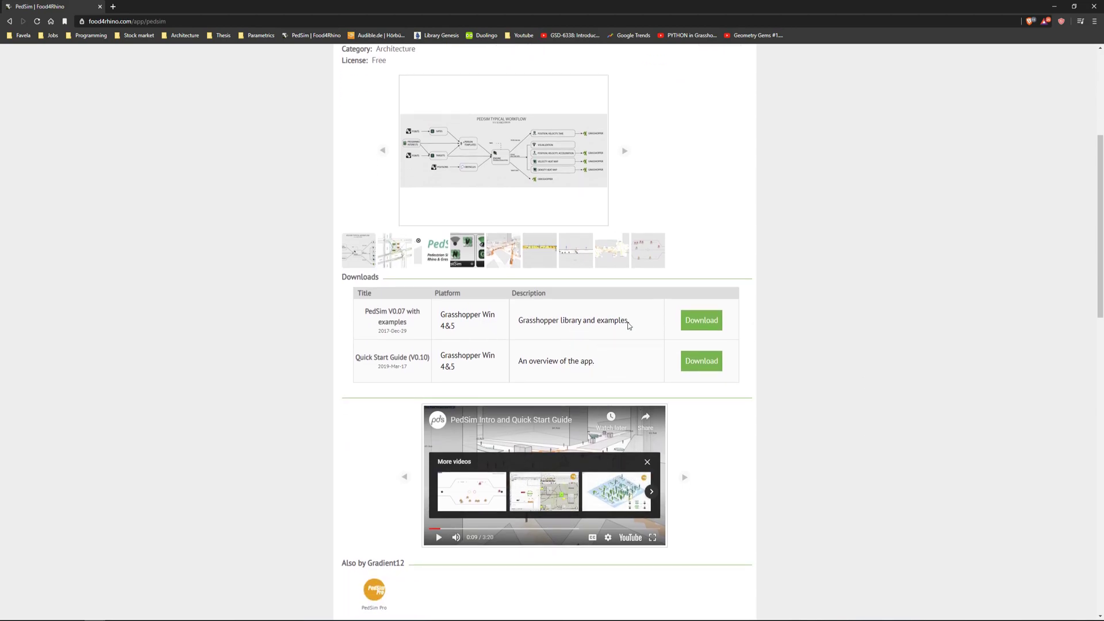
pyautogui.scroll(3, 615, 318)
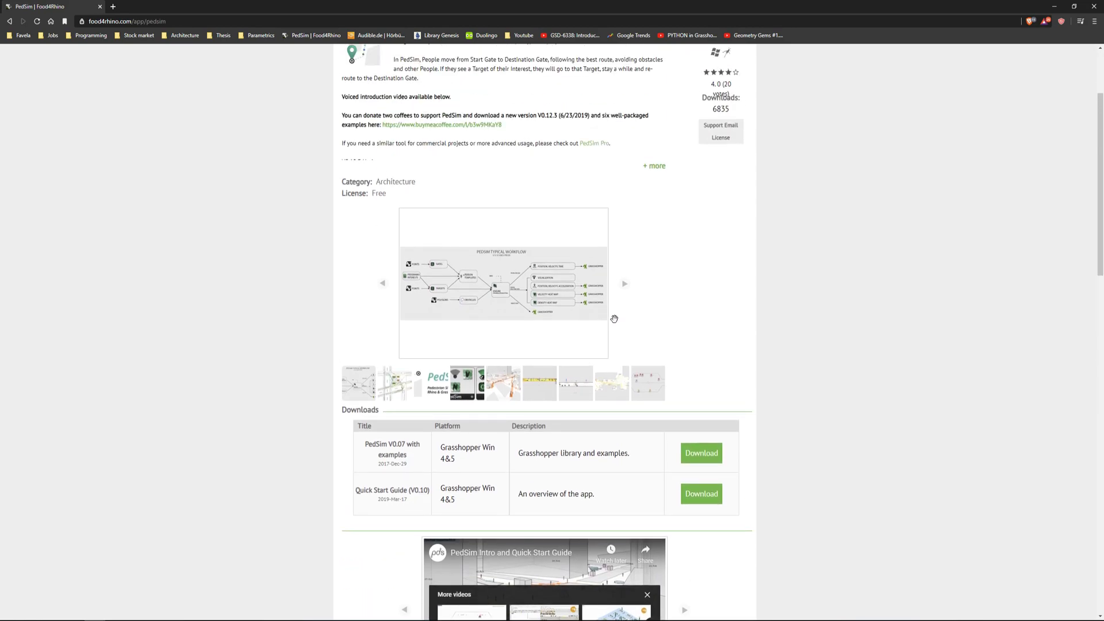
# Step: Enlarge the food4Rhino page and look through PedSim's example images, starting with the orange street simulation
pyautogui.click(503, 386)
pyautogui.scroll(2, 610, 382)
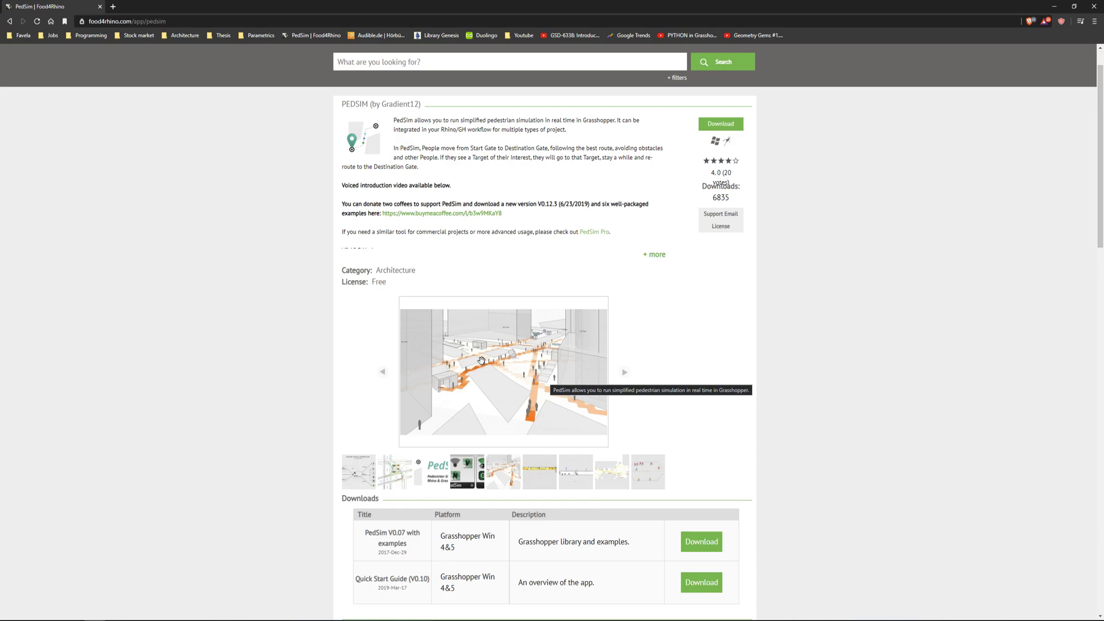
pyautogui.scroll(-2, 598, 356)
pyautogui.keyDown('ctrl'); pyautogui.scroll(3, 712, 350); pyautogui.keyUp('ctrl')
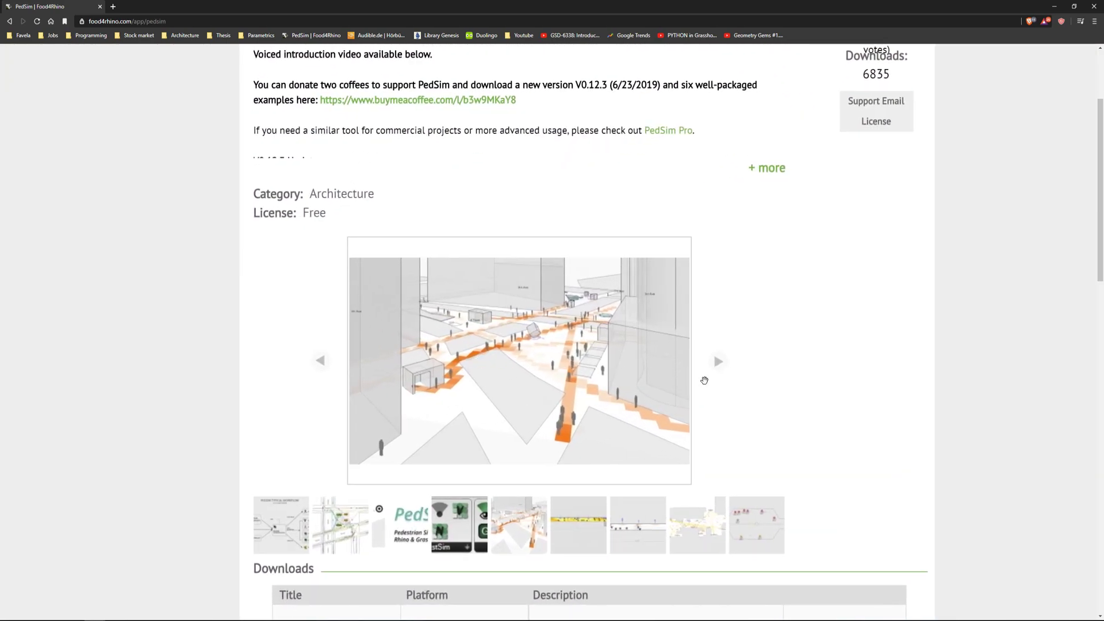
pyautogui.click(718, 362)
pyautogui.click(719, 362)
pyautogui.click(718, 361)
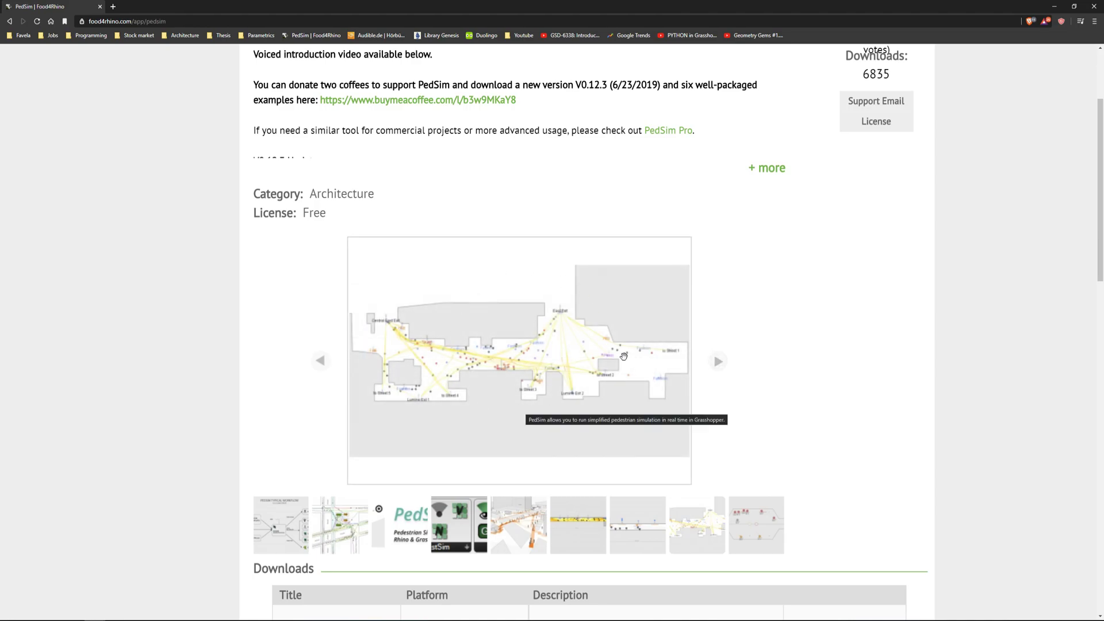
pyautogui.click(718, 361)
pyautogui.click(718, 361)
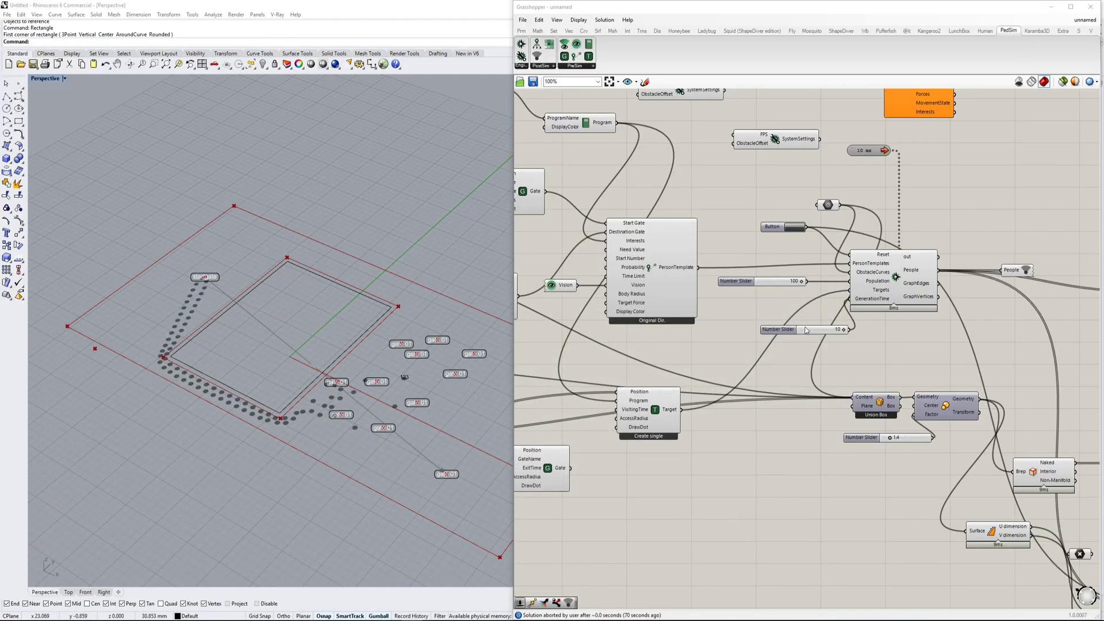
# Step: Switch back to Grasshopper and start a new empty definition
pyautogui.click(522, 19)
pyautogui.click(526, 30)
pyautogui.scroll(-2, 309, 318)
pyautogui.moveTo(308, 317); pyautogui.dragTo(375, 323, button='right')
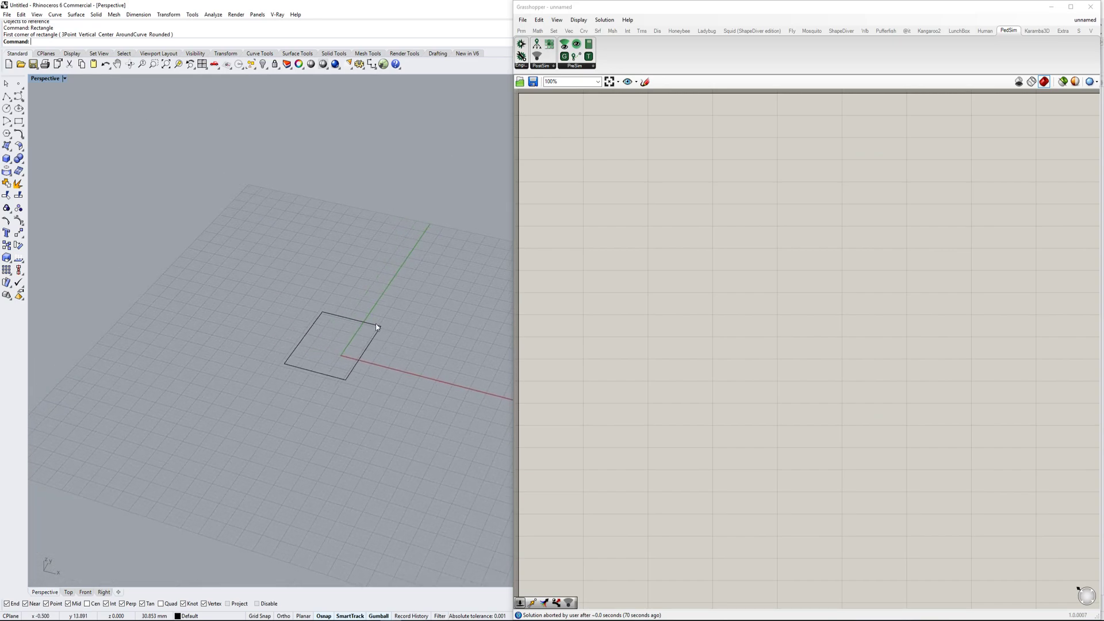
# Step: Add a Point parameter and set it to a single new point outside the rectangle on its negative X side
pyautogui.doubleClick(677, 296)
pyautogui.write('point')
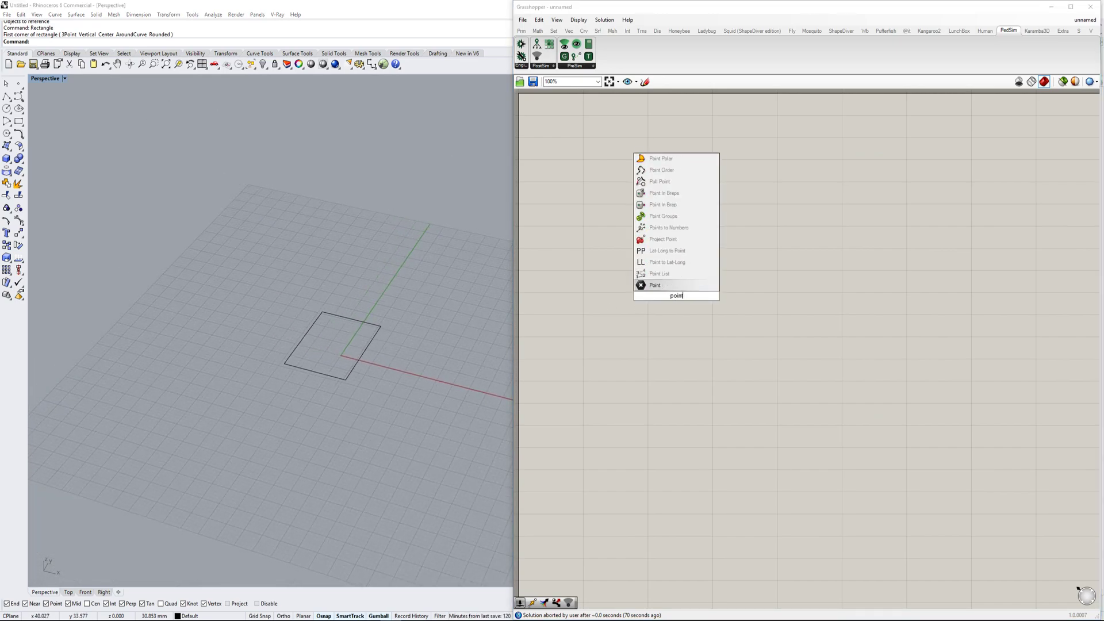
pyautogui.press('Return')
pyautogui.rightClick(677, 296)
pyautogui.click(707, 418)
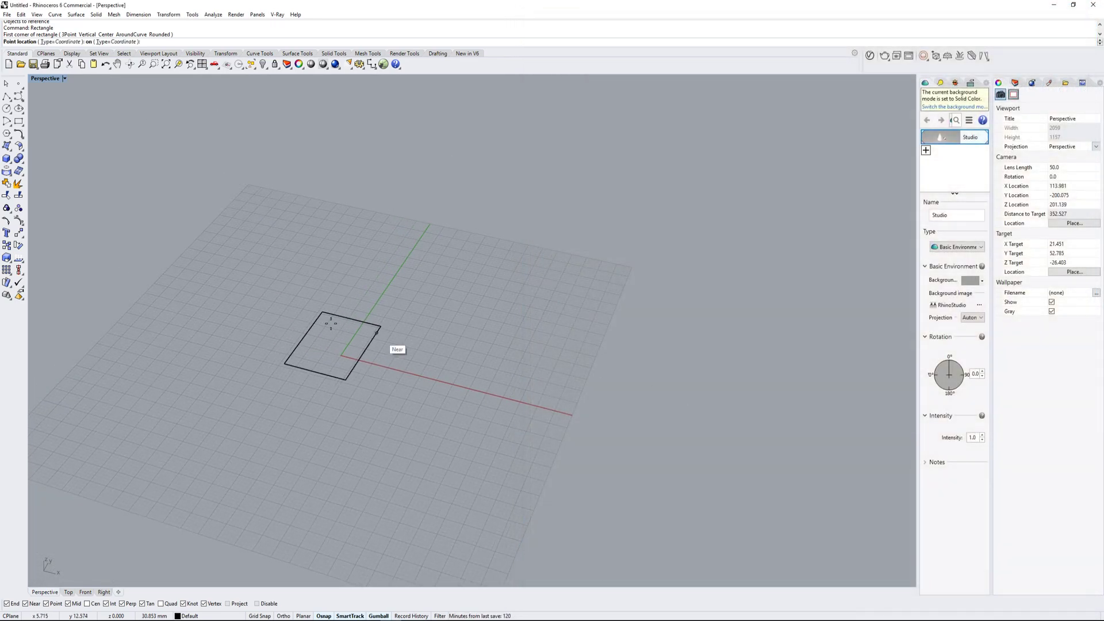
pyautogui.click(243, 309)
pyautogui.scroll(1, 680, 298)
# Step: Duplicate the Point parameter below the original and move the copy's point along X to the opposite side of the rectangle
pyautogui.hotkey('ctrl', 'c')
pyautogui.hotkey('ctrl', 'v')
pyautogui.moveTo(681, 300); pyautogui.dragTo(677, 337)
pyautogui.click(708, 329)
pyautogui.click(684, 340)
pyautogui.moveTo(265, 316); pyautogui.dragTo(479, 365)
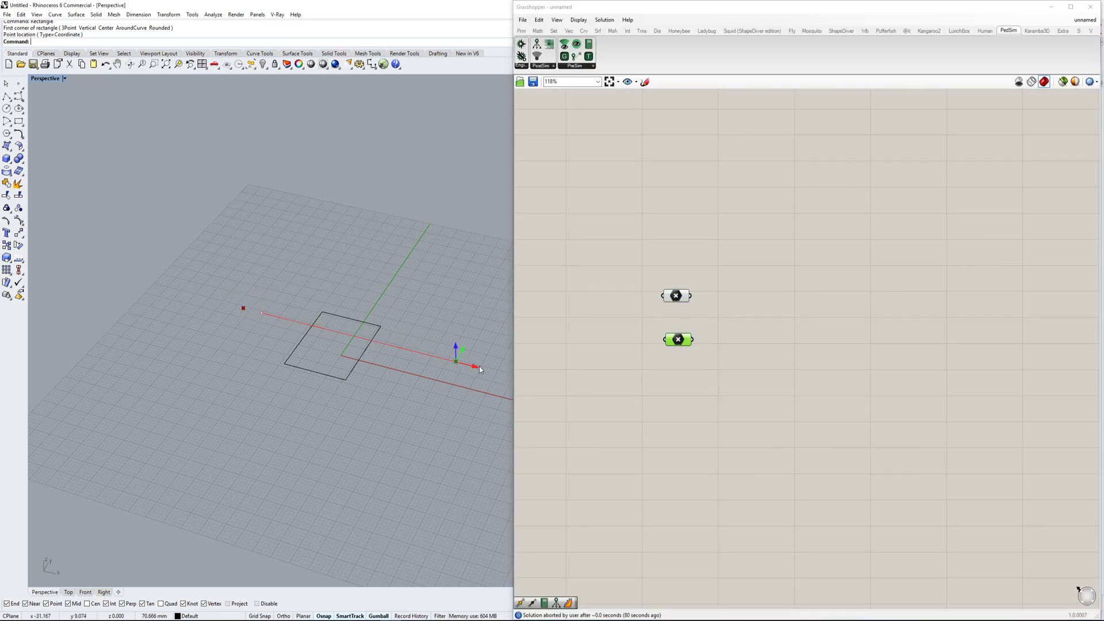
pyautogui.click(675, 295)
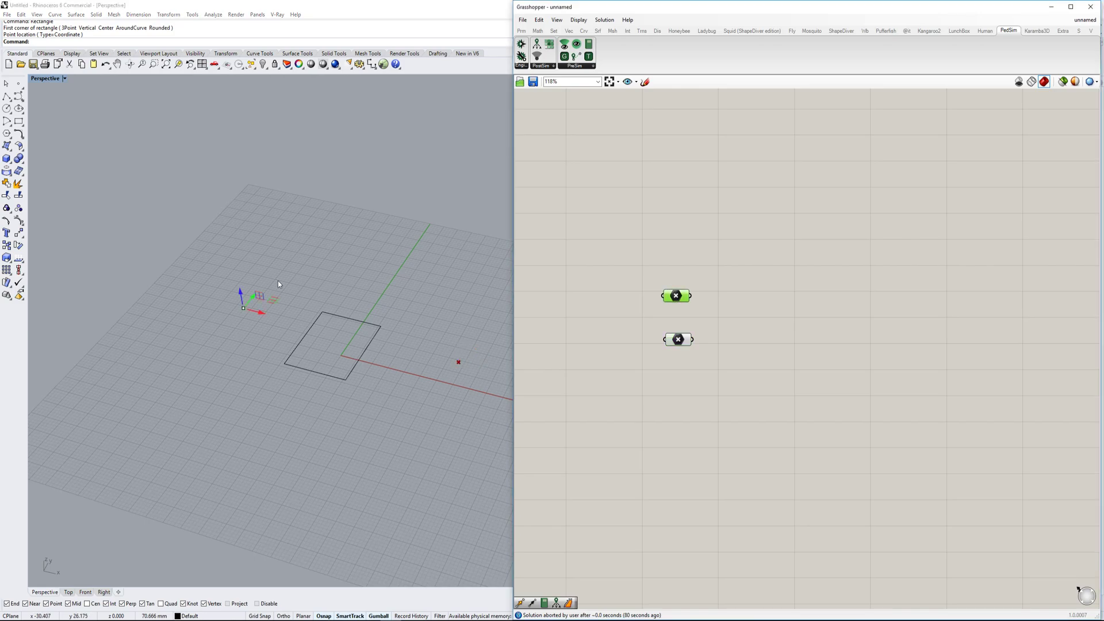
pyautogui.click(673, 342)
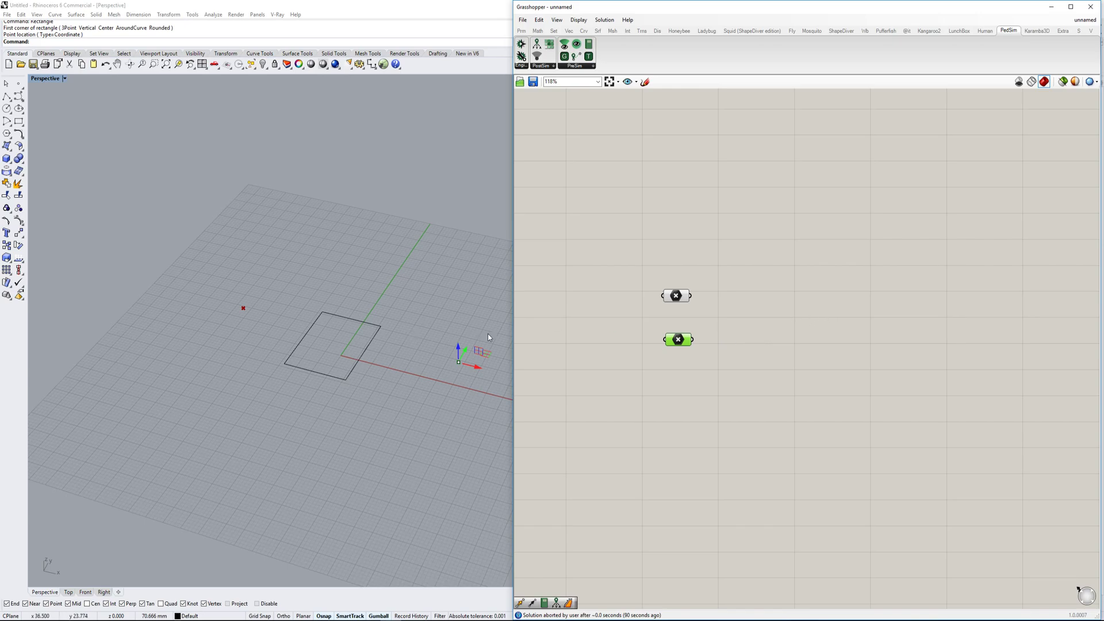
pyautogui.moveTo(678, 339); pyautogui.dragTo(675, 376)
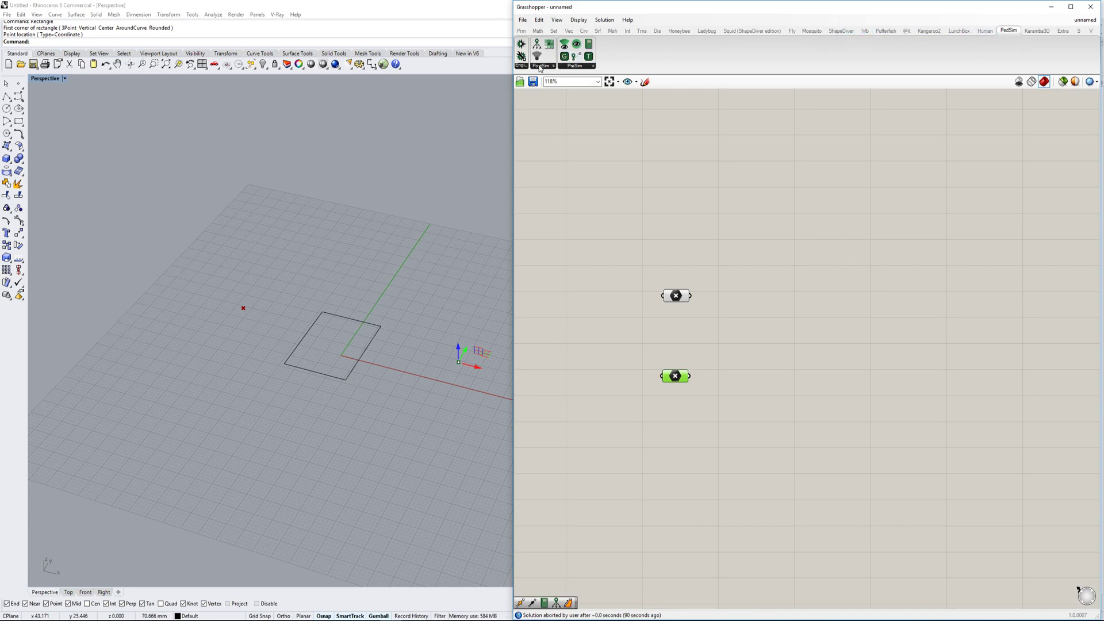
# Step: Add a PedSim Gate component and connect the first Point parameter to its Position input
pyautogui.click(568, 67)
pyautogui.moveTo(578, 93); pyautogui.dragTo(812, 321)
pyautogui.scroll(2, 803, 308)
pyautogui.scroll(2, 322, 315)
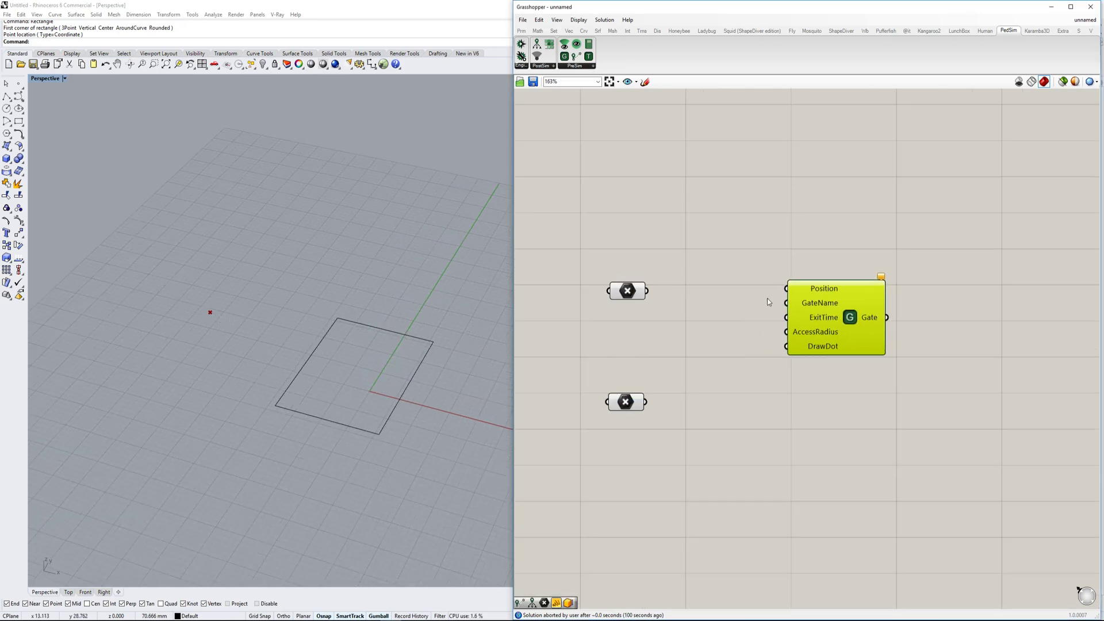
pyautogui.click(222, 311)
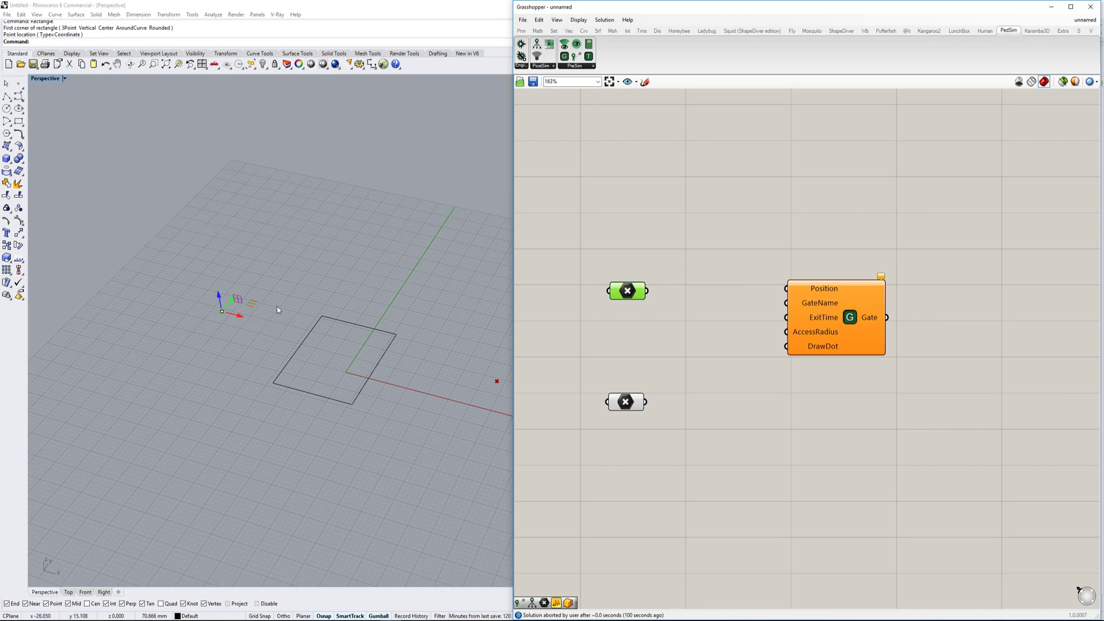
pyautogui.click(652, 257)
pyautogui.moveTo(627, 291); pyautogui.dragTo(786, 288)
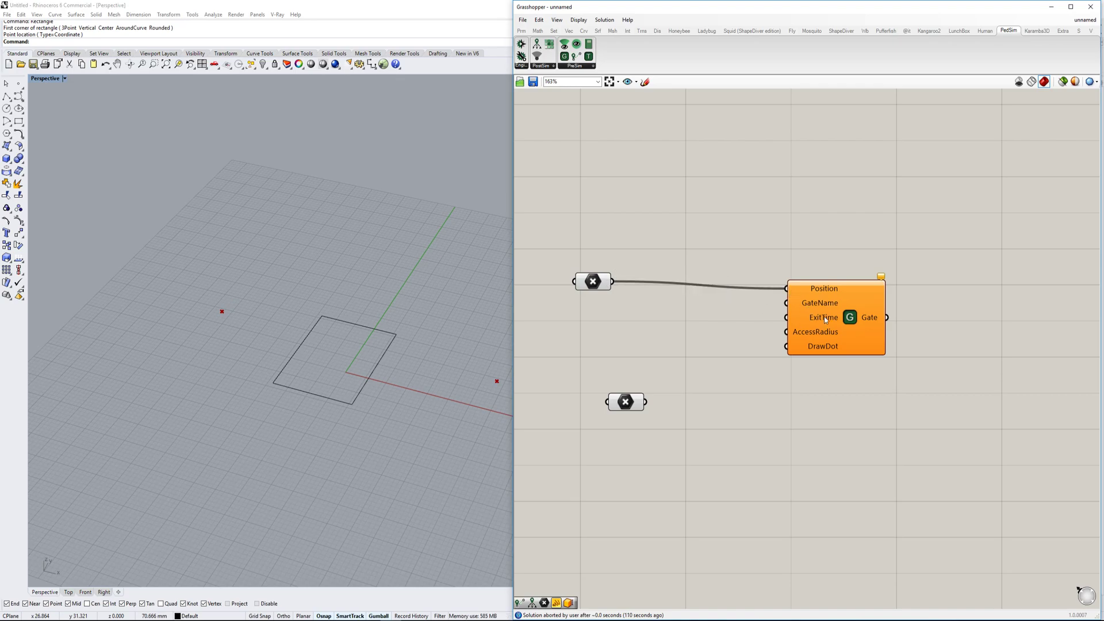
# Step: Add a panel containing "Start" and connect it to the Gate's GateName input
pyautogui.doubleClick(680, 318)
pyautogui.press('Return')
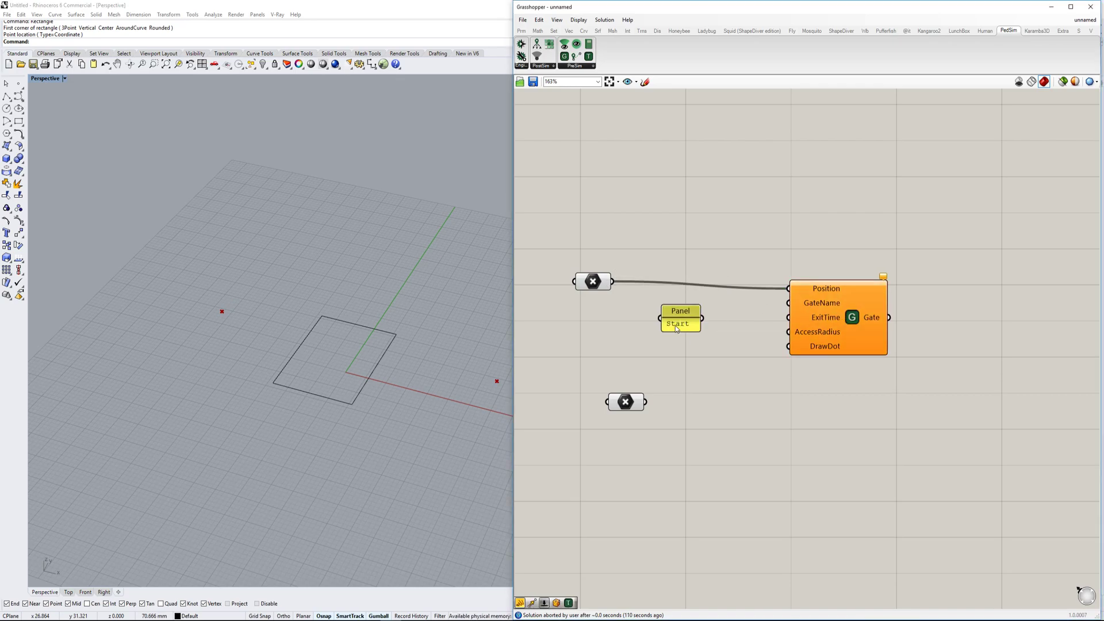
pyautogui.moveTo(702, 318); pyautogui.dragTo(791, 303)
pyautogui.moveTo(691, 320); pyautogui.dragTo(691, 305)
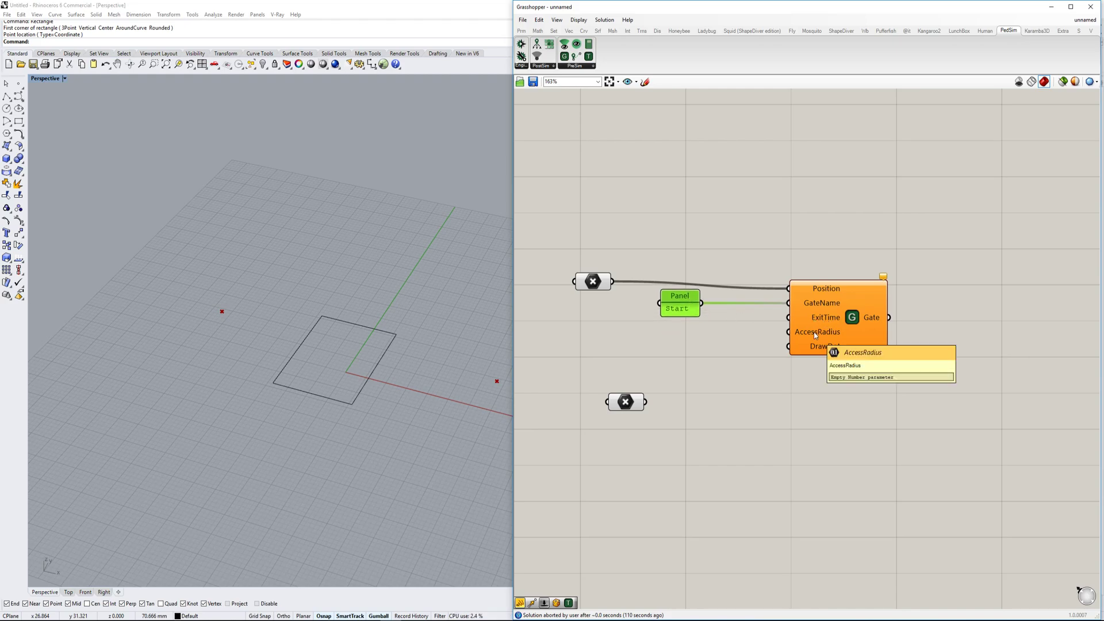
pyautogui.click(694, 339)
# Step: Add a number slider with the value 4 and connect it to the Gate's AccessRadius input
pyautogui.scroll(2, 235, 319)
pyautogui.scroll(1, 235, 321)
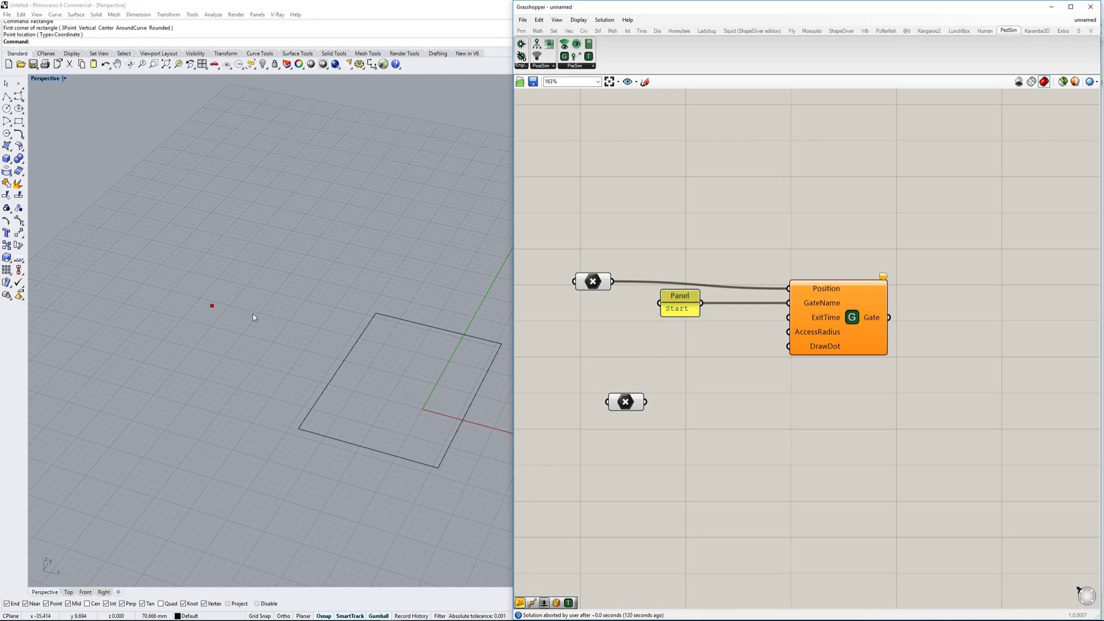
pyautogui.doubleClick(659, 346)
pyautogui.write('4')
pyautogui.press('Return')
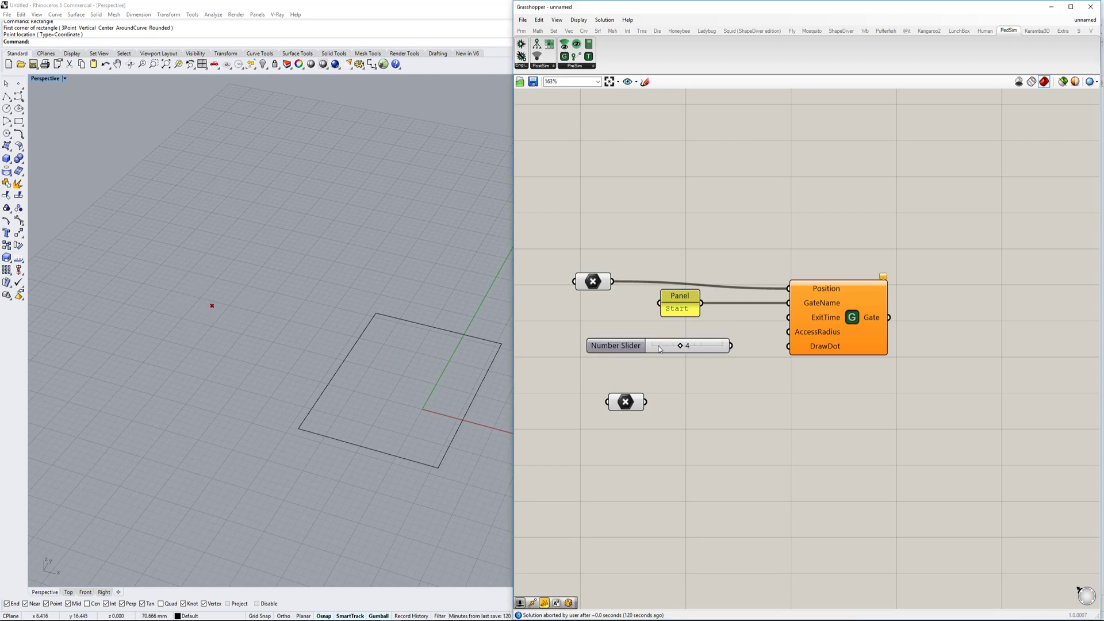
pyautogui.moveTo(726, 341); pyautogui.dragTo(788, 332)
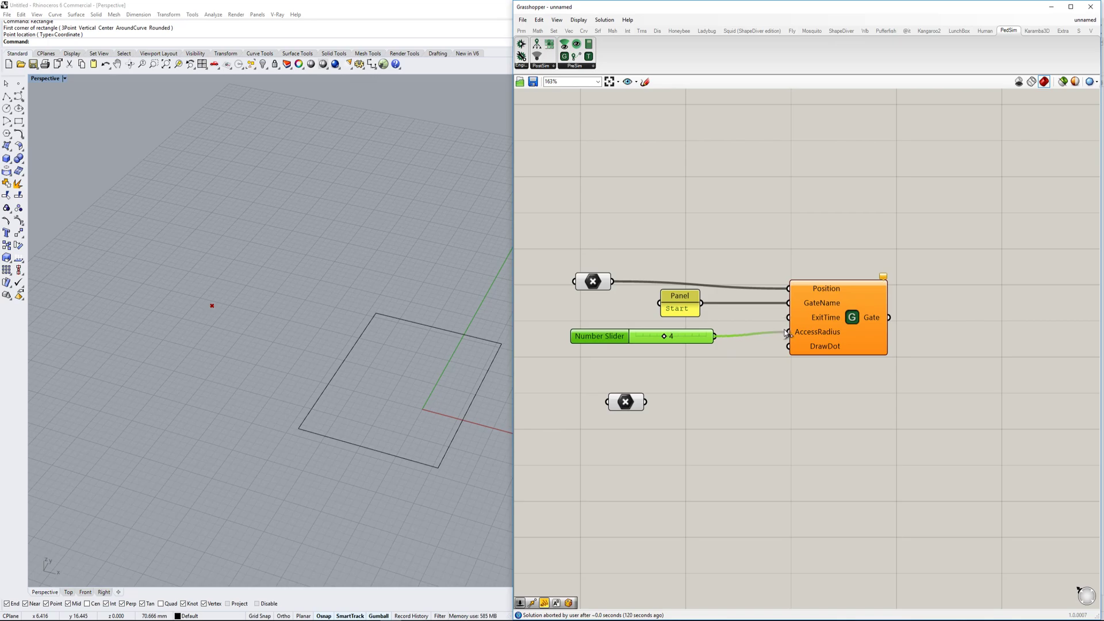
# Step: Add a Boolean Toggle and connect it to the Gate's DrawDot input
pyautogui.doubleClick(698, 345)
pyautogui.write('bool')
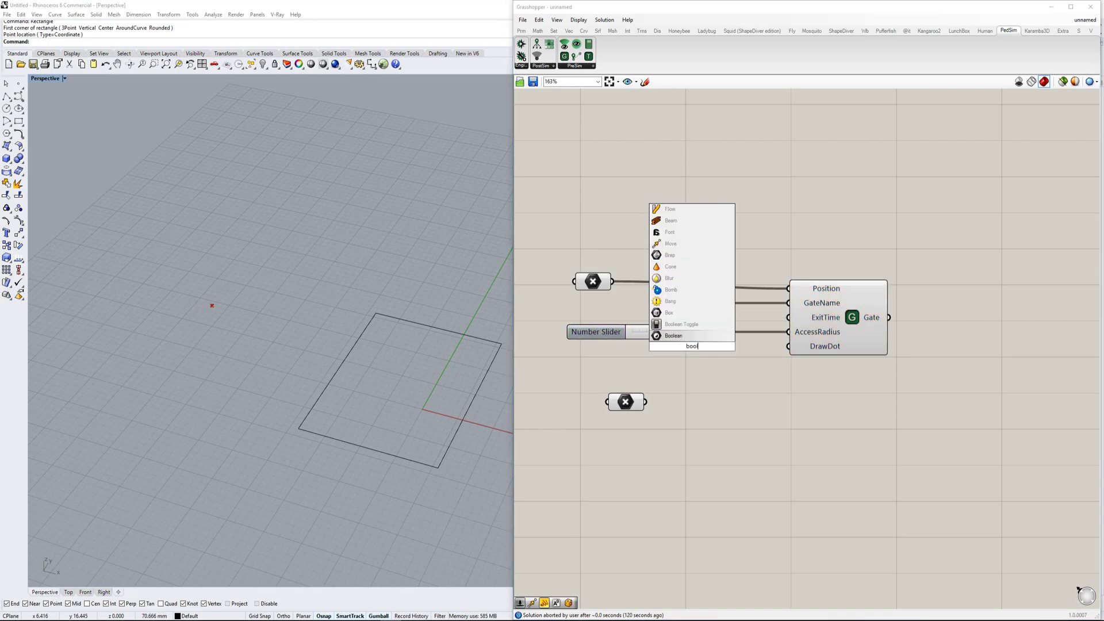
pyautogui.press('Up')
pyautogui.press('Return')
pyautogui.moveTo(698, 347); pyautogui.dragTo(788, 346)
# Step: Set the DrawDot toggle to True and inspect the start gate's label in the viewport
pyautogui.click(846, 312)
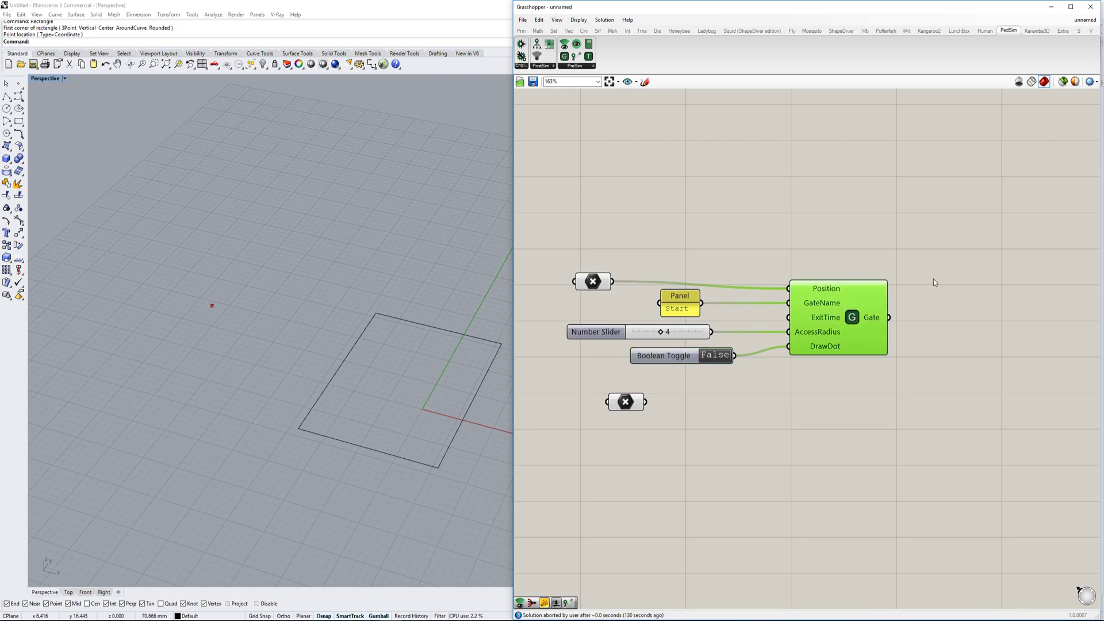
pyautogui.scroll(10, 215, 304)
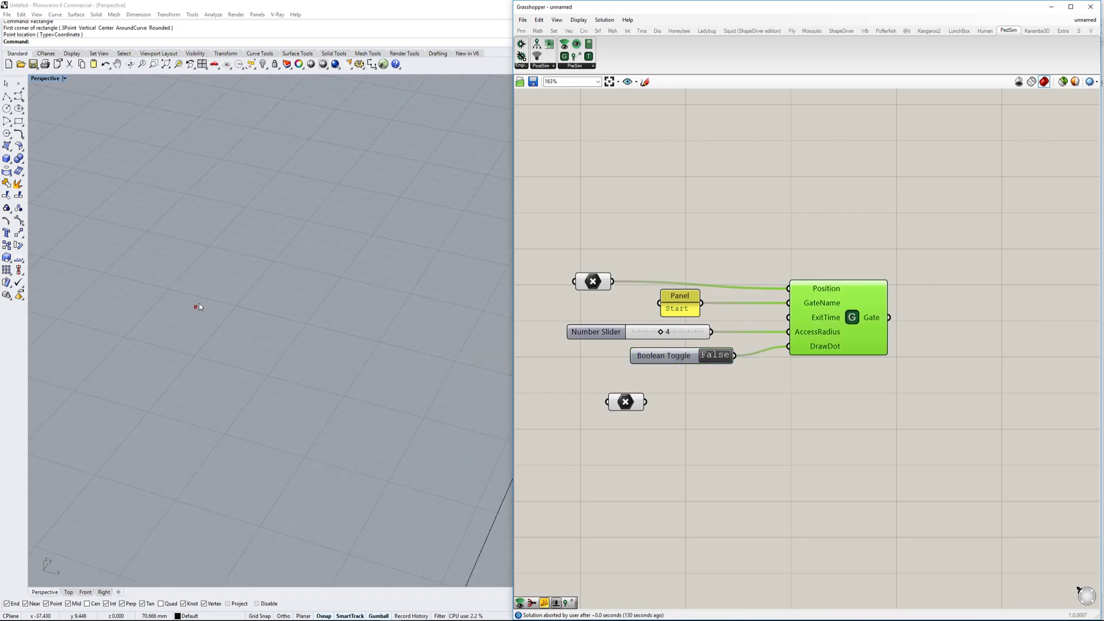
pyautogui.click(849, 245)
pyautogui.scroll(-2, 849, 244)
pyautogui.scroll(-1, 848, 244)
pyautogui.click(843, 298)
pyautogui.scroll(2, 770, 311)
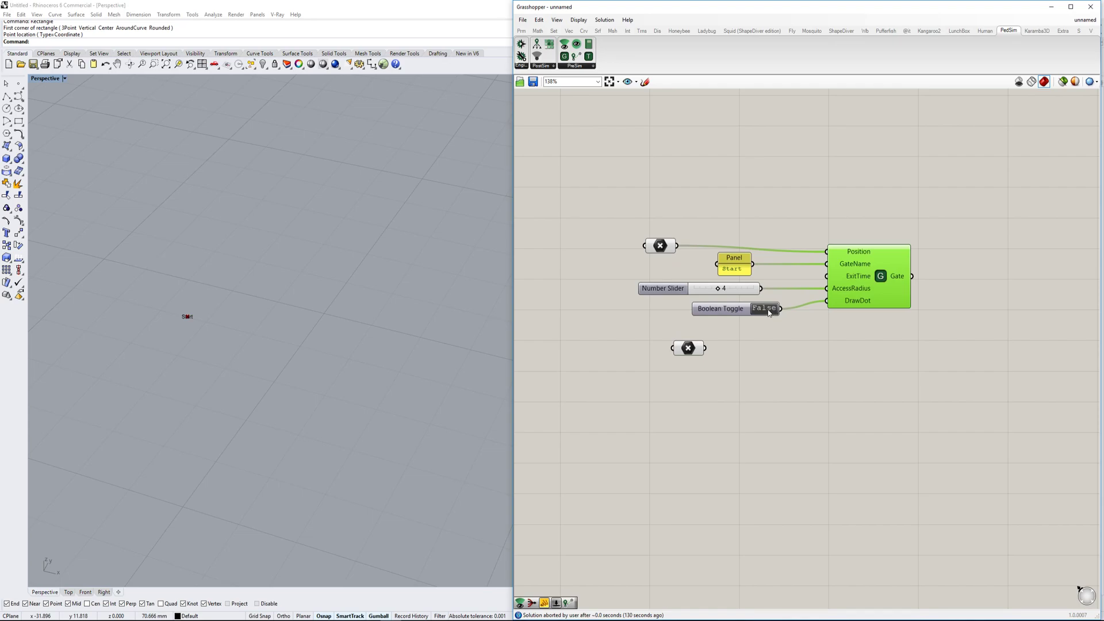
pyautogui.click(769, 311)
pyautogui.scroll(-10, 374, 321)
pyautogui.keyDown('shift'); pyautogui.moveTo(374, 321); pyautogui.dragTo(224, 325, button='right'); pyautogui.keyUp('shift')
pyautogui.scroll(4, 198, 335)
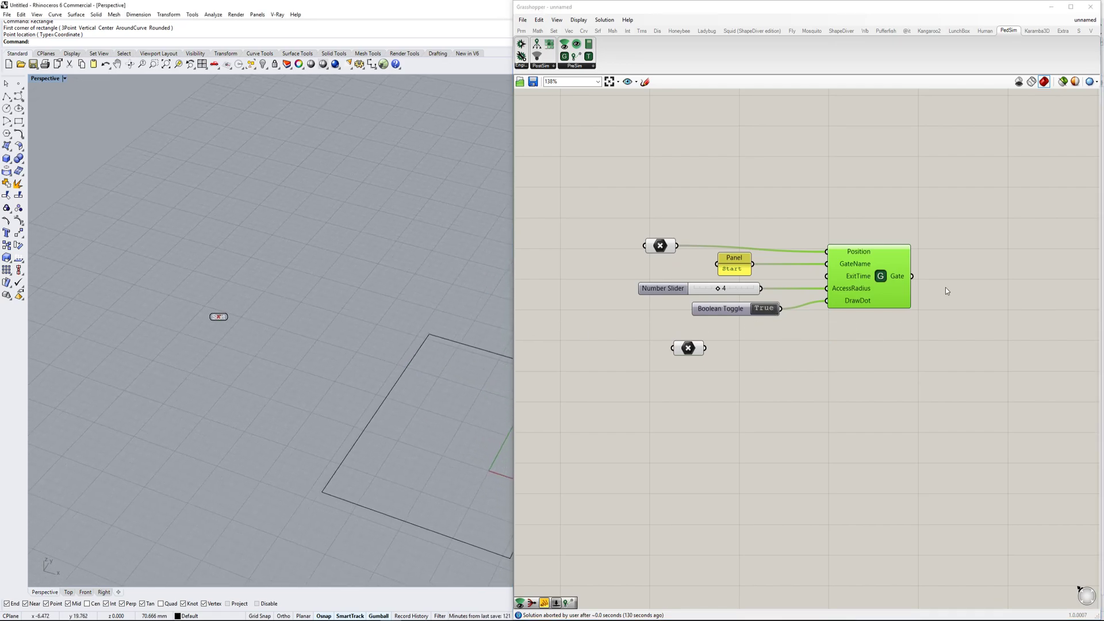
# Step: Add a second Gate component below the start gate
pyautogui.scroll(-2, 863, 299)
pyautogui.moveTo(877, 288); pyautogui.dragTo(814, 261, button='right')
pyautogui.scroll(2, 835, 267)
pyautogui.scroll(-1, 813, 258)
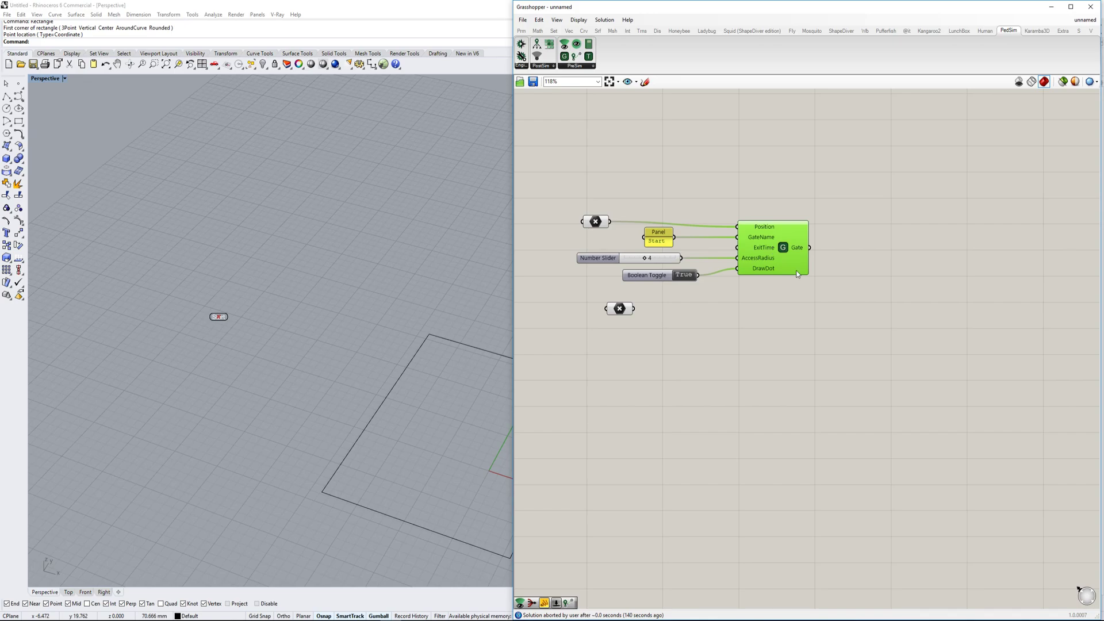
pyautogui.doubleClick(800, 337)
pyautogui.write('gate')
pyautogui.click(800, 337)
pyautogui.moveTo(796, 345); pyautogui.dragTo(801, 349)
# Step: Connect the destination point to the second Gate's Position input and the existing Boolean Toggle to its DrawDot input
pyautogui.scroll(2, 641, 324)
pyautogui.moveTo(616, 303); pyautogui.dragTo(602, 378)
pyautogui.scroll(-6, 454, 383)
pyautogui.keyDown('shift'); pyautogui.moveTo(454, 382); pyautogui.dragTo(214, 313, button='right'); pyautogui.keyUp('shift')
pyautogui.scroll(4, 299, 363)
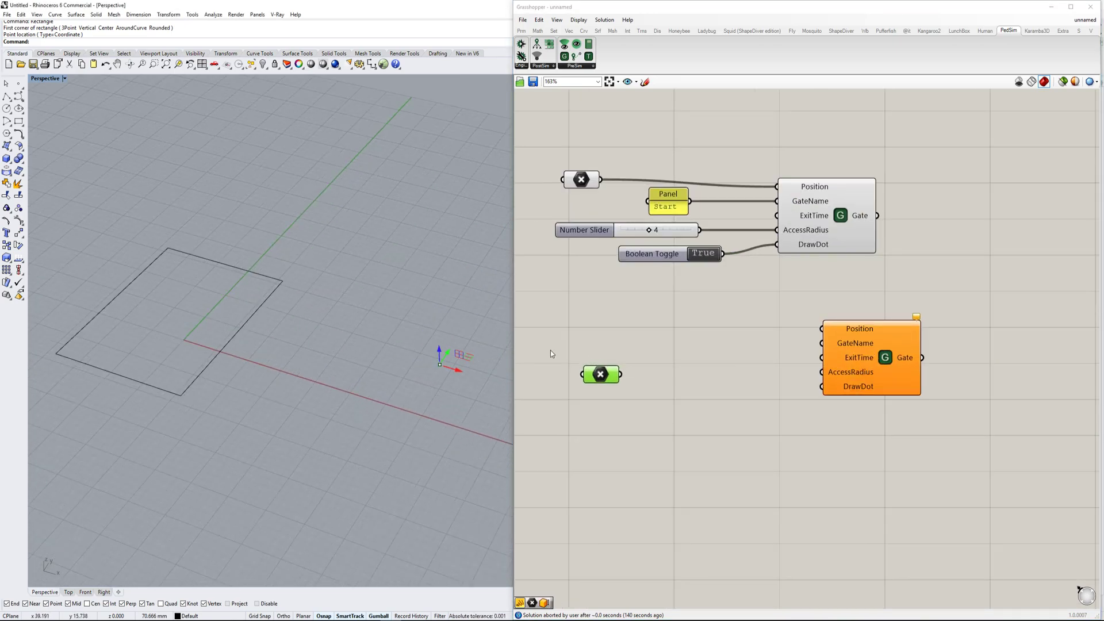
pyautogui.moveTo(620, 374); pyautogui.dragTo(818, 327)
pyautogui.moveTo(723, 254); pyautogui.dragTo(823, 387)
pyautogui.click(892, 361)
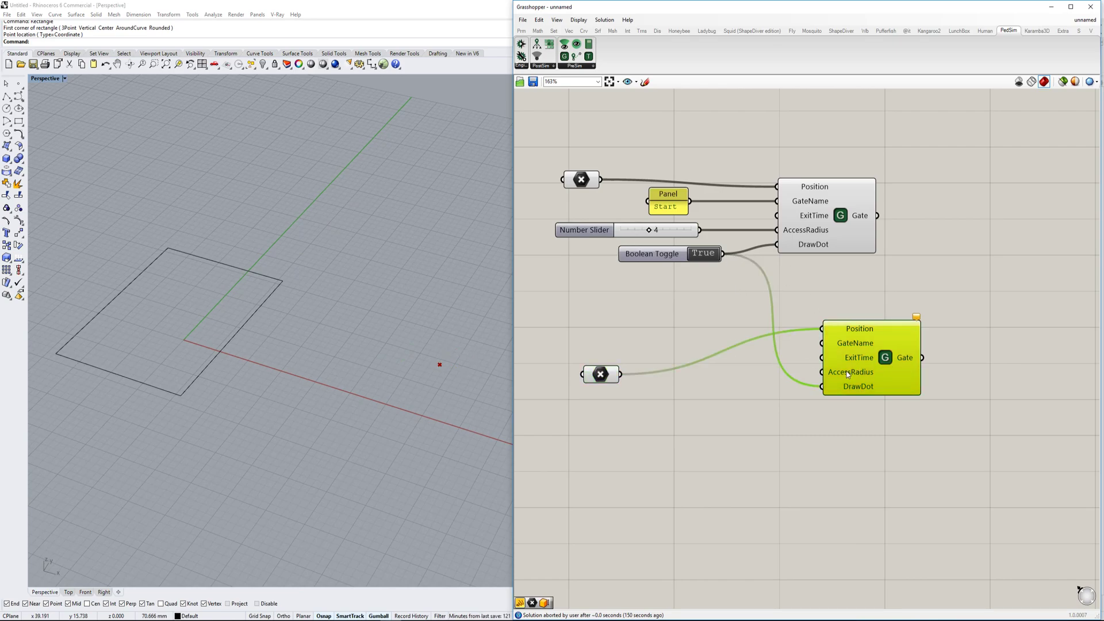
# Step: Add a number slider with the value 2 and connect it to the second Gate's AccessRadius input
pyautogui.doubleClick(720, 394)
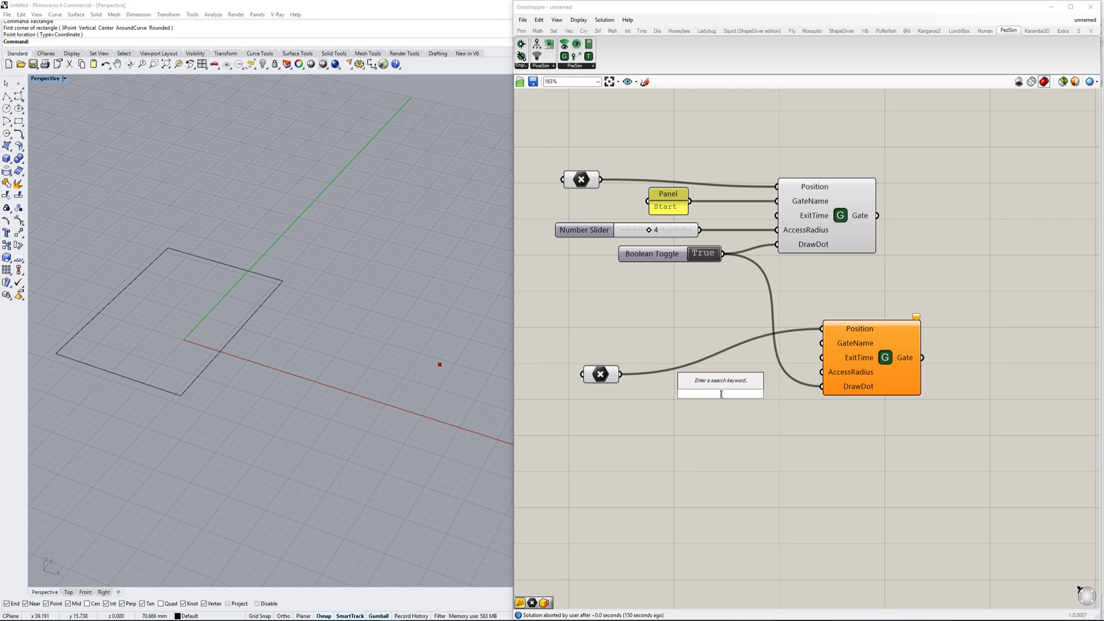
pyautogui.write('10')
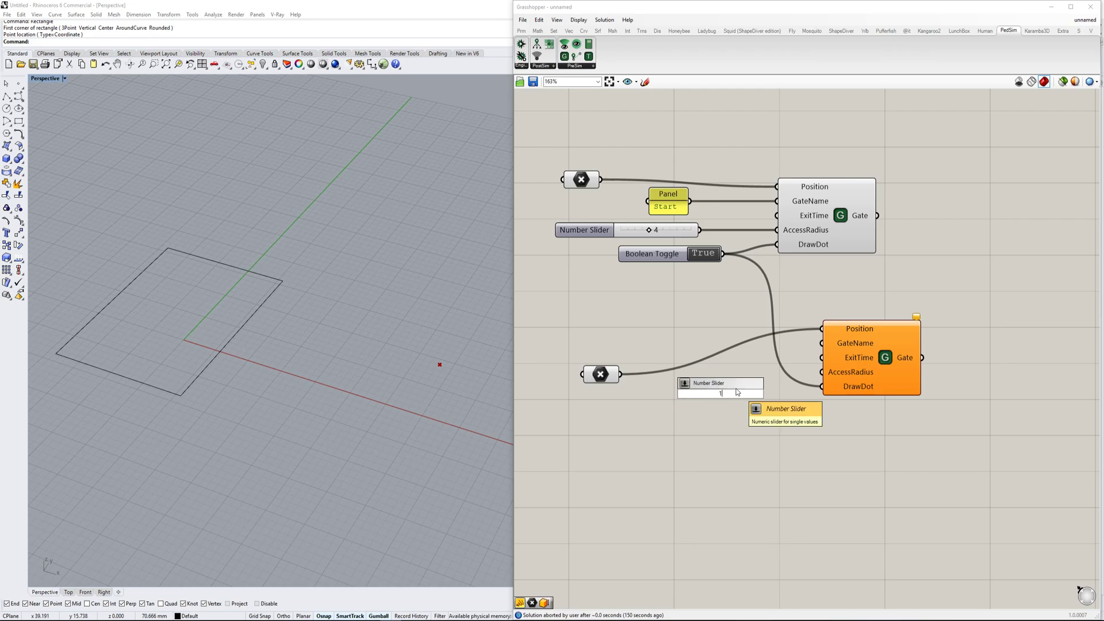
pyautogui.press('Return')
pyautogui.moveTo(788, 394); pyautogui.dragTo(822, 372)
pyautogui.scroll(3, 442, 364)
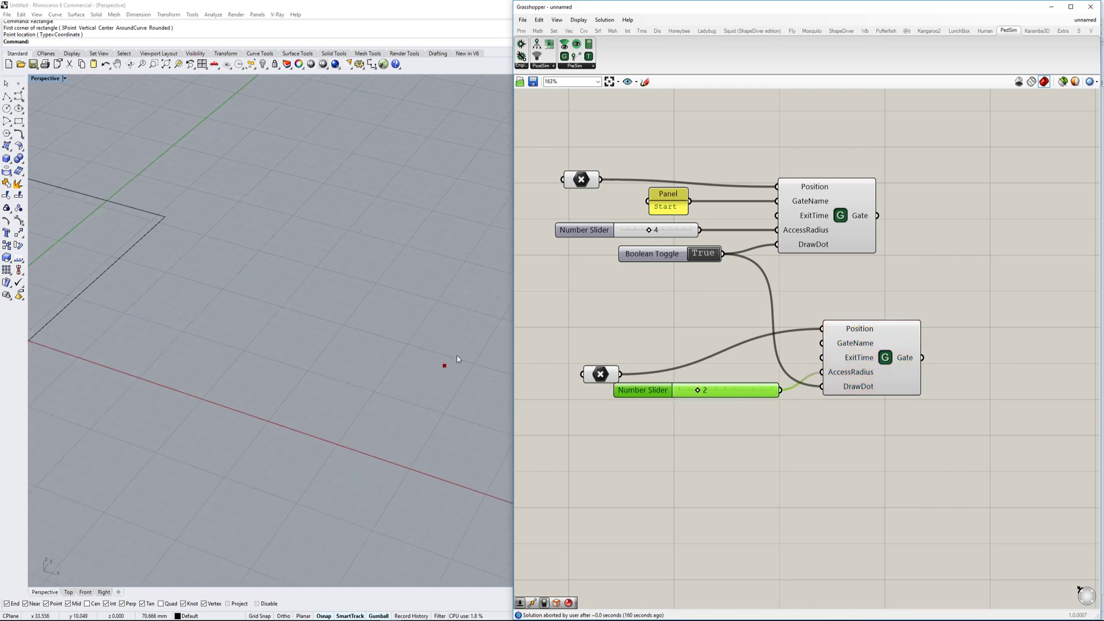
pyautogui.scroll(-3, 442, 371)
# Step: Line the slider up with the AccessRadius input and move it together with the second Gate farther from the destination point
pyautogui.moveTo(750, 390); pyautogui.dragTo(780, 373)
pyautogui.keyDown('shift'); pyautogui.moveTo(876, 384); pyautogui.dragTo(989, 387); pyautogui.keyUp('shift')
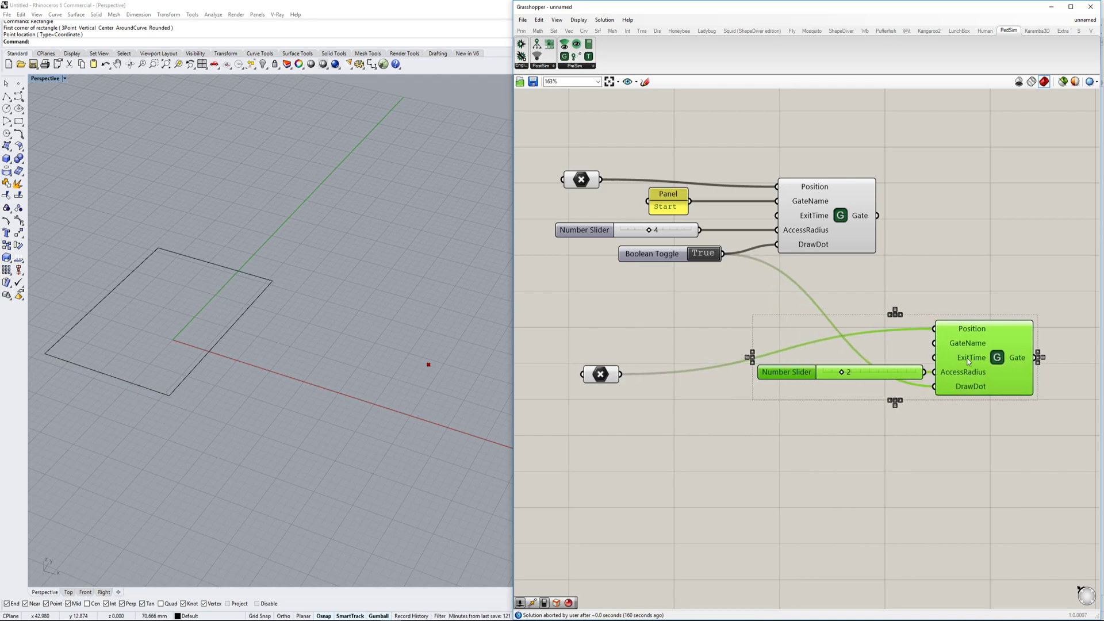
pyautogui.click(972, 419)
# Step: Add a panel containing "Finish" and connect it to the second Gate's GateName input
pyautogui.doubleClick(684, 314)
pyautogui.write('&&')
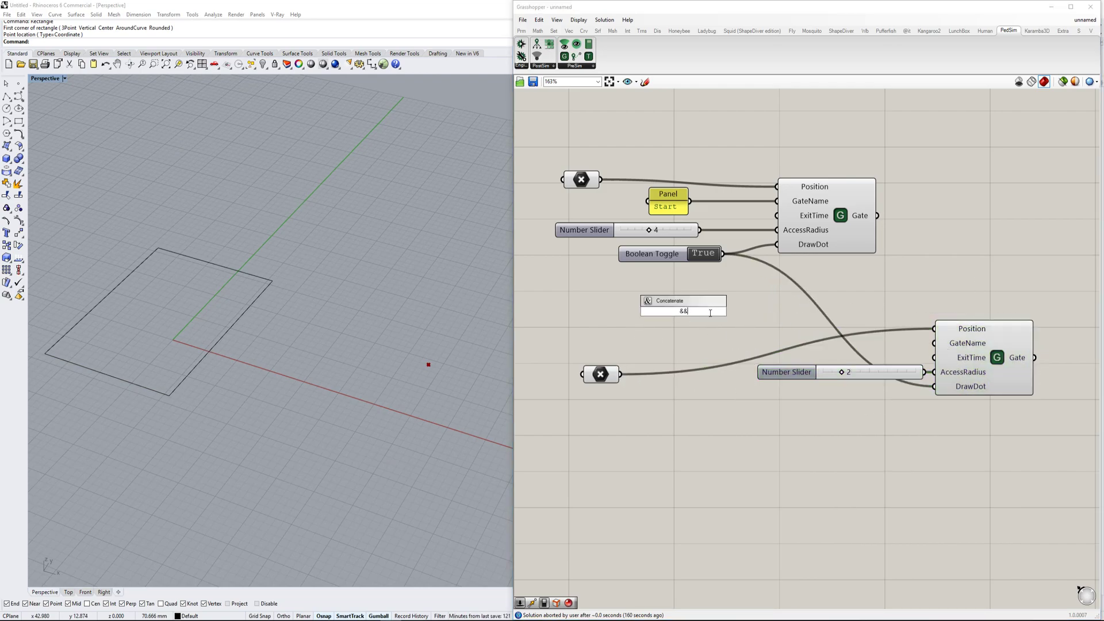
pyautogui.press('BackSpace')
pyautogui.press('BackSpace')
pyautogui.write('//Finish')
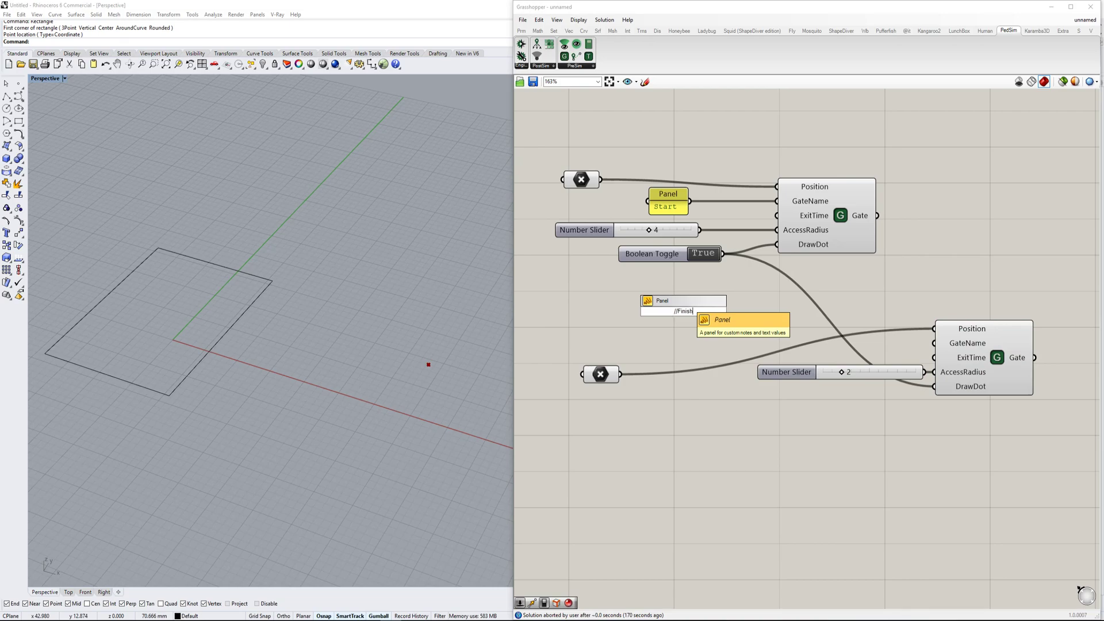
pyautogui.press('Return')
pyautogui.moveTo(708, 312); pyautogui.dragTo(861, 339)
pyautogui.scroll(-5, 368, 373)
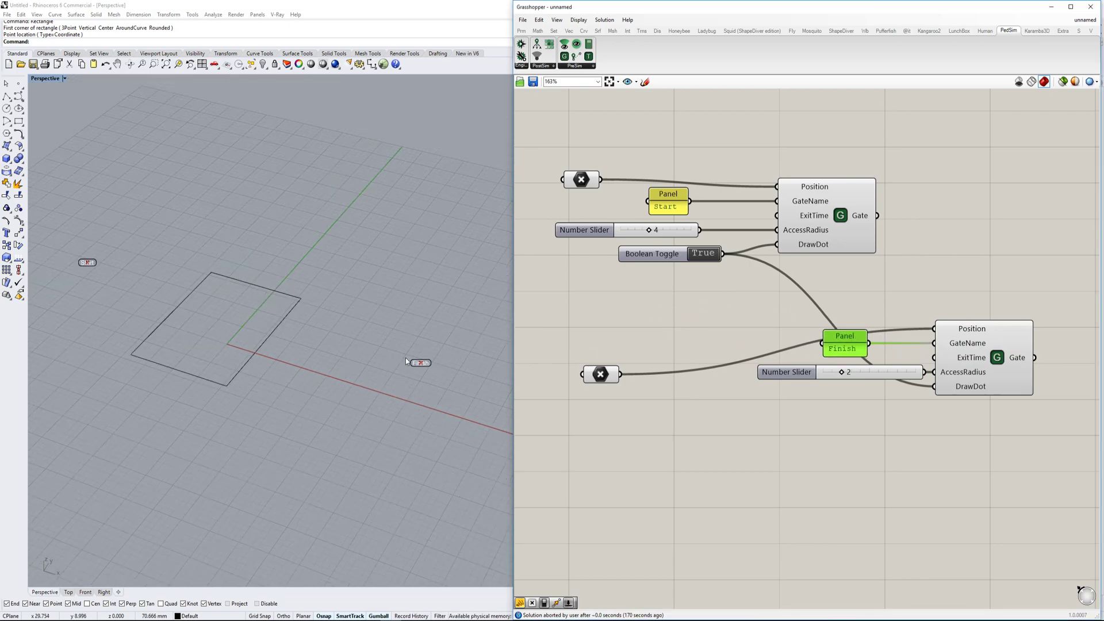
pyautogui.scroll(-2, 721, 341)
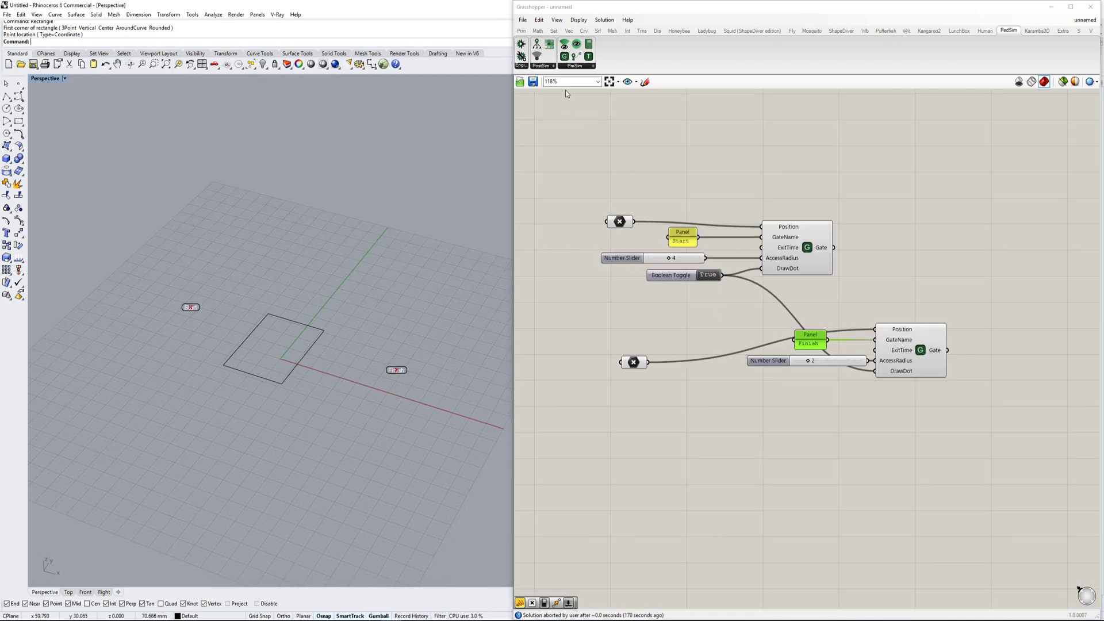
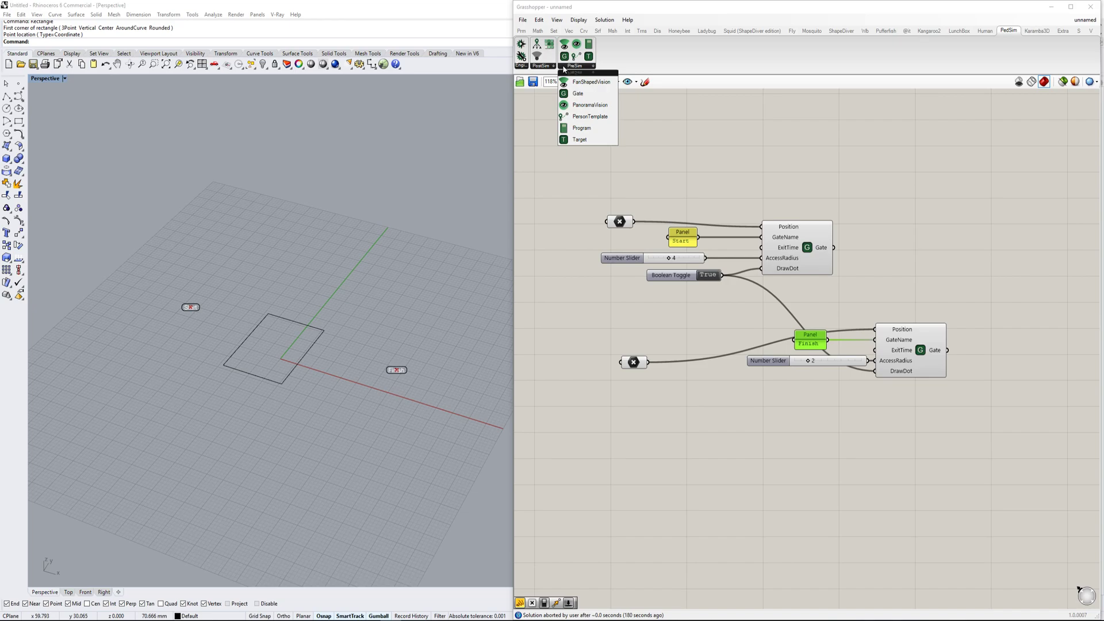
# Step: Add a PedSim Target component below the finish gate
pyautogui.scroll(3, 350, 392)
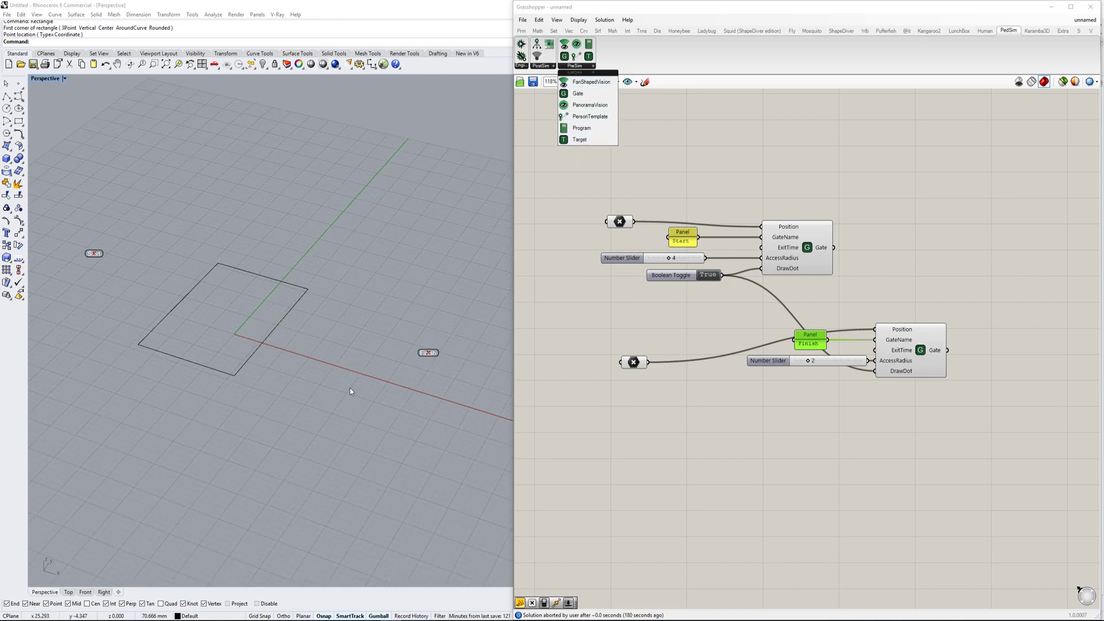
pyautogui.scroll(-3, 357, 329)
pyautogui.scroll(3, 353, 327)
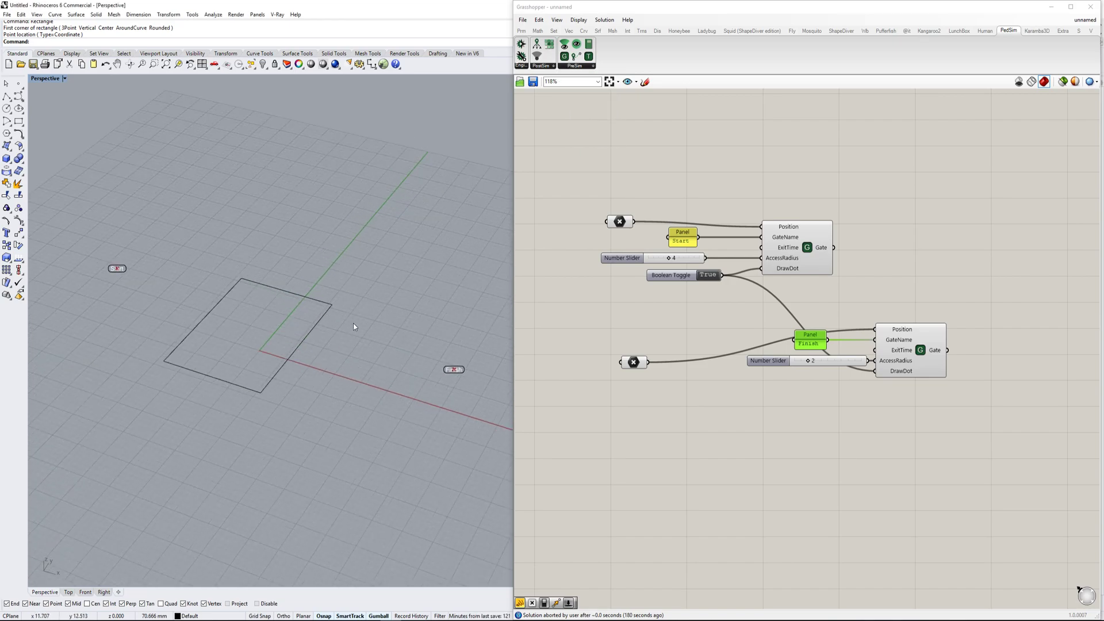
pyautogui.click(576, 66)
pyautogui.click(591, 140)
pyautogui.moveTo(606, 157); pyautogui.dragTo(903, 454)
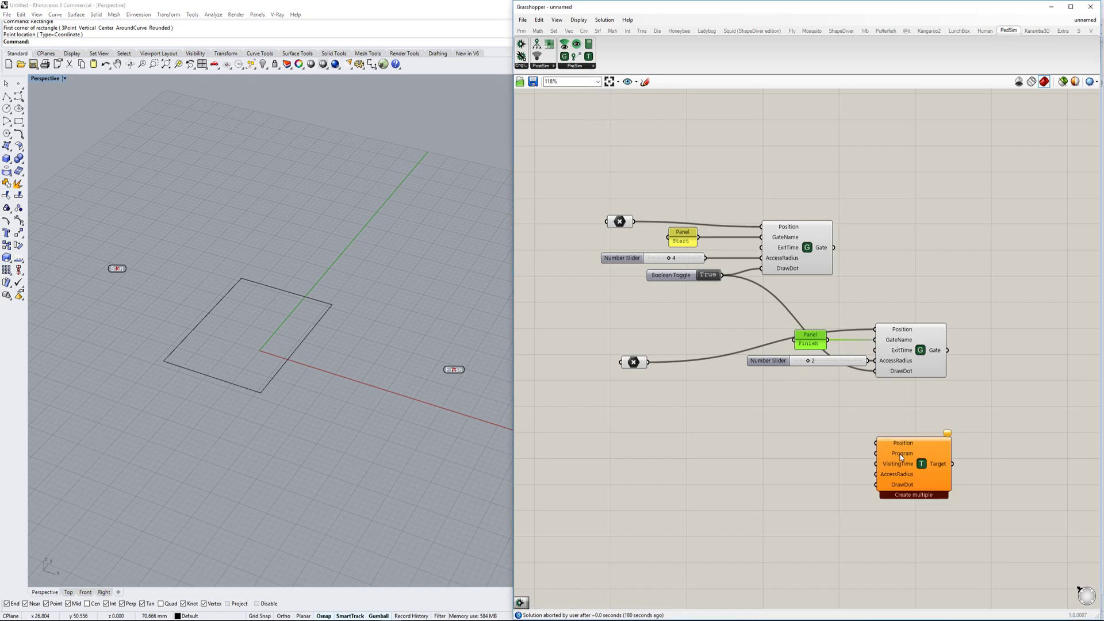
pyautogui.scroll(-2, 373, 405)
pyautogui.keyDown('shift'); pyautogui.moveTo(374, 405); pyautogui.dragTo(325, 373, button='right'); pyautogui.keyUp('shift')
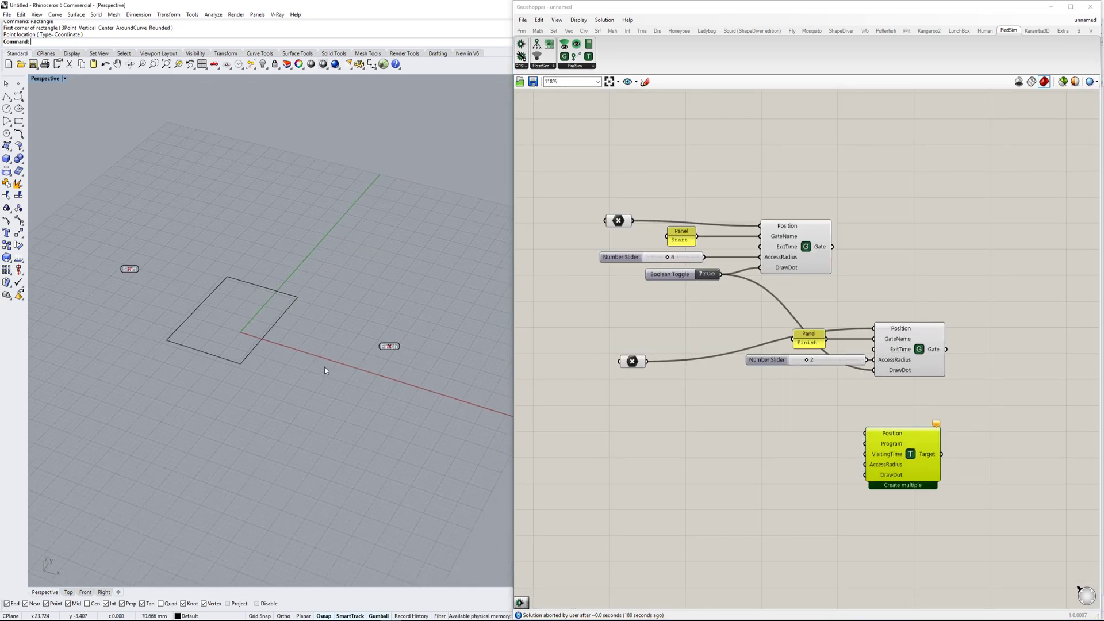
pyautogui.moveTo(904, 460); pyautogui.dragTo(927, 454)
# Step: Add a Point parameter beside the Target component to hold the target positions
pyautogui.scroll(4, 310, 312)
pyautogui.scroll(-2, 329, 310)
pyautogui.scroll(2, 314, 330)
pyautogui.scroll(-2, 314, 329)
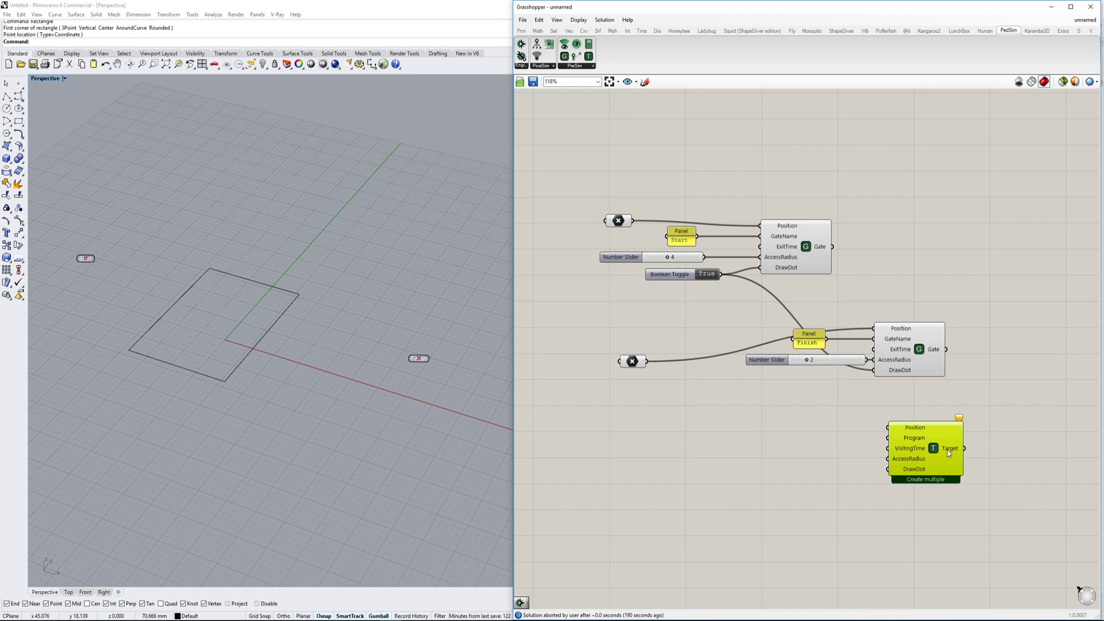
pyautogui.doubleClick(812, 470)
pyautogui.write('point')
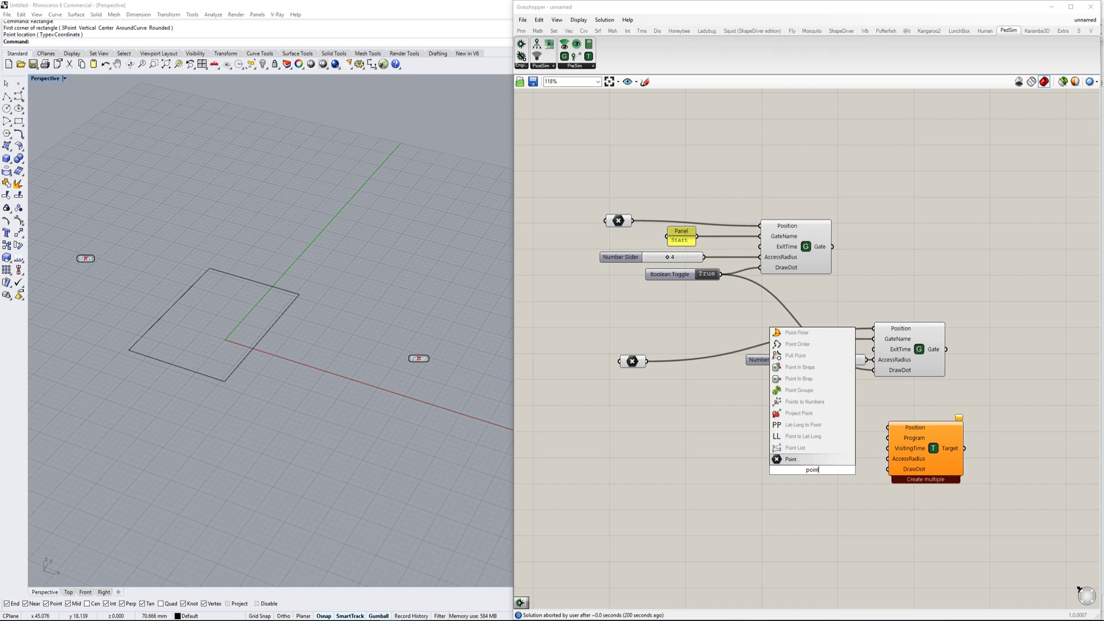
pyautogui.press('Return')
# Step: Assign multiple points to the new Point parameter by picking ten scattered locations between the rectangle and the finish gate
pyautogui.rightClick(812, 470)
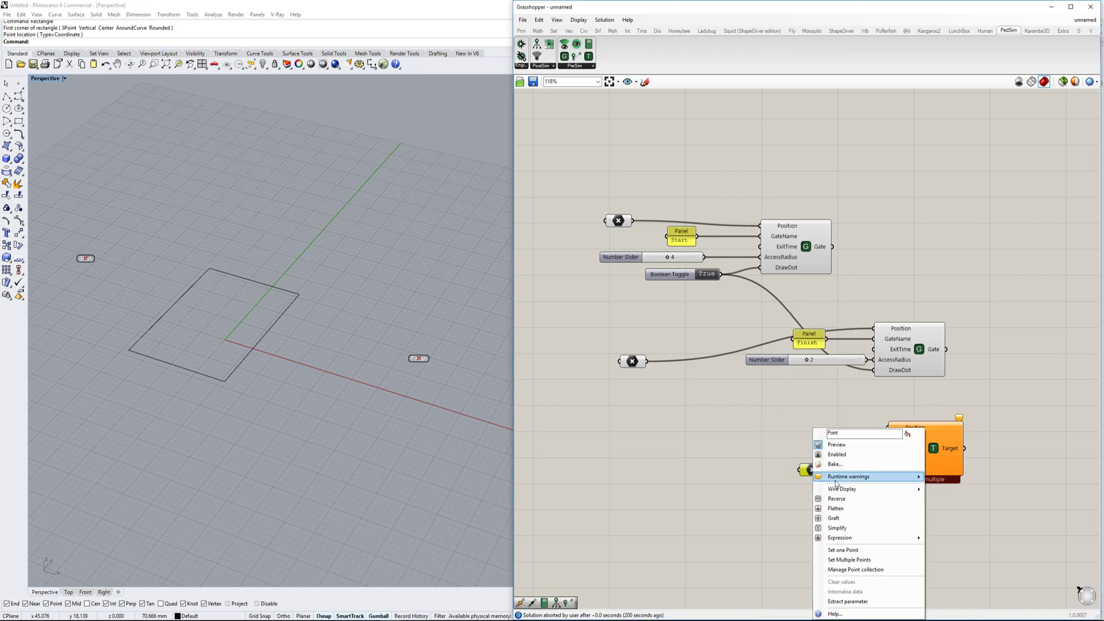
pyautogui.click(902, 560)
pyautogui.click(303, 342)
pyautogui.click(344, 343)
pyautogui.click(350, 319)
pyautogui.click(365, 342)
pyautogui.click(318, 360)
pyautogui.click(273, 363)
pyautogui.click(281, 384)
pyautogui.click(313, 390)
pyautogui.click(330, 381)
pyautogui.press('Return')
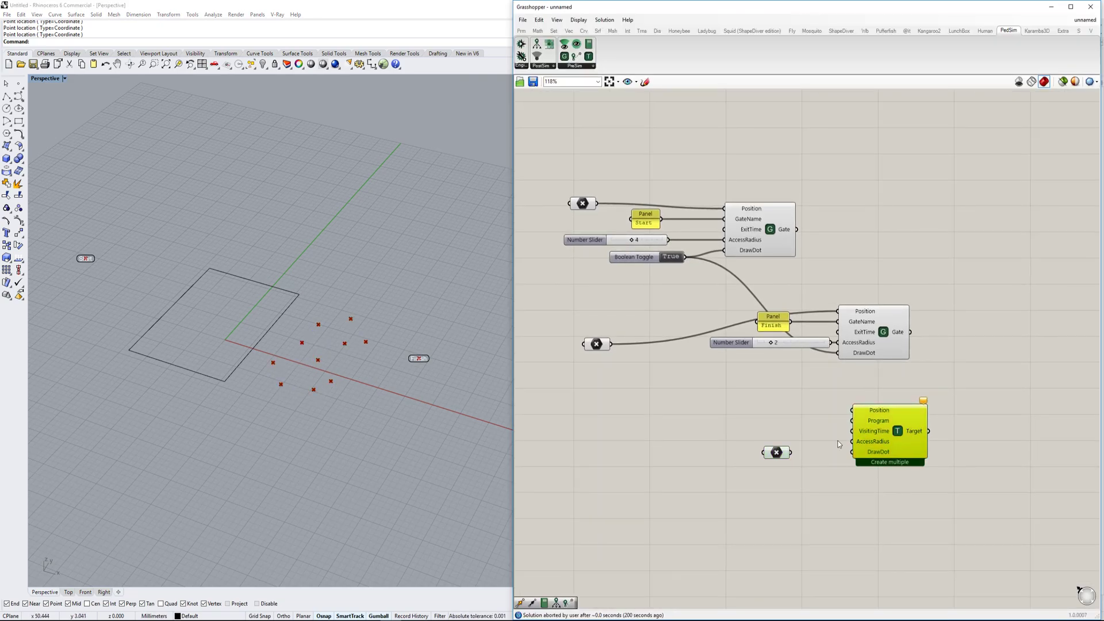
# Step: Connect the target points to the Target's Position input and align their parameter with it
pyautogui.moveTo(793, 453); pyautogui.dragTo(854, 413)
pyautogui.moveTo(776, 457); pyautogui.dragTo(770, 413)
pyautogui.scroll(4, 884, 443)
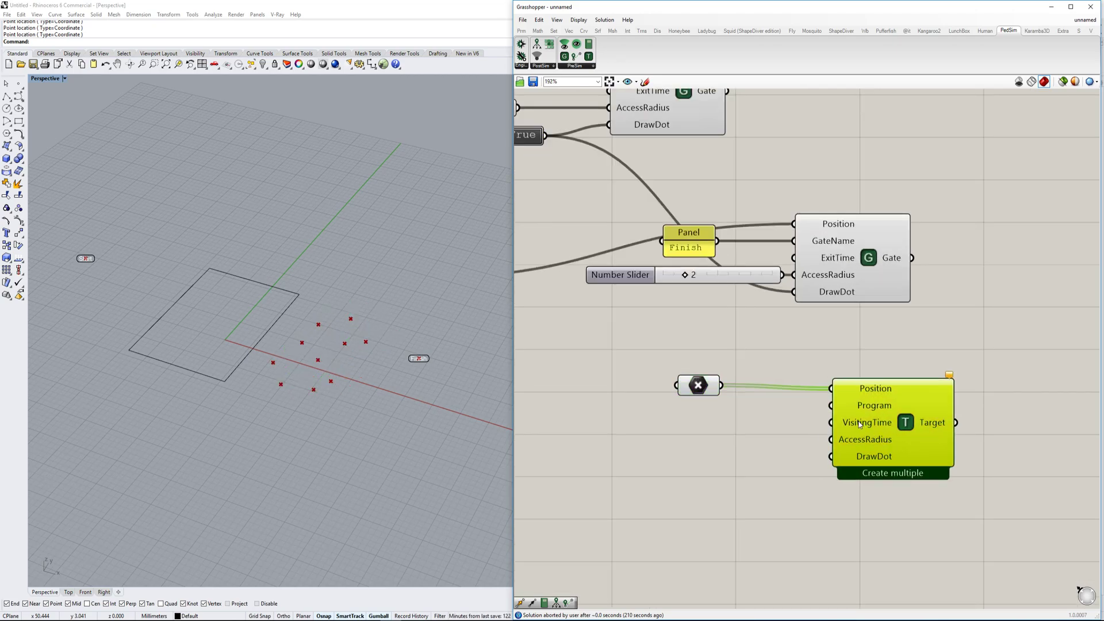
pyautogui.click(723, 444)
pyautogui.doubleClick(730, 443)
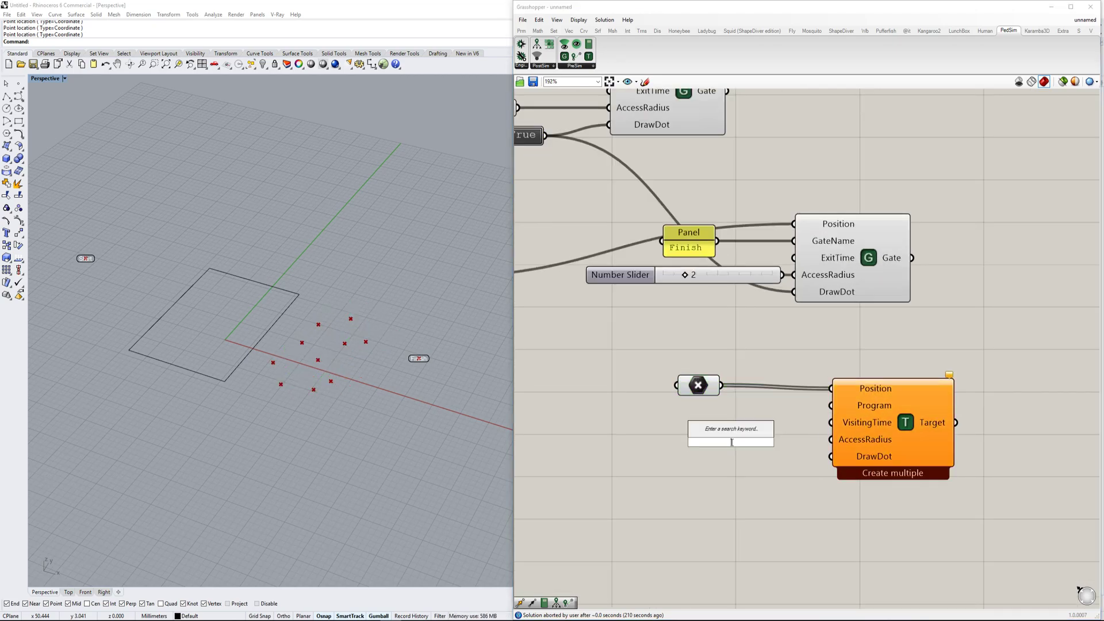
pyautogui.write('2')
pyautogui.press('Escape')
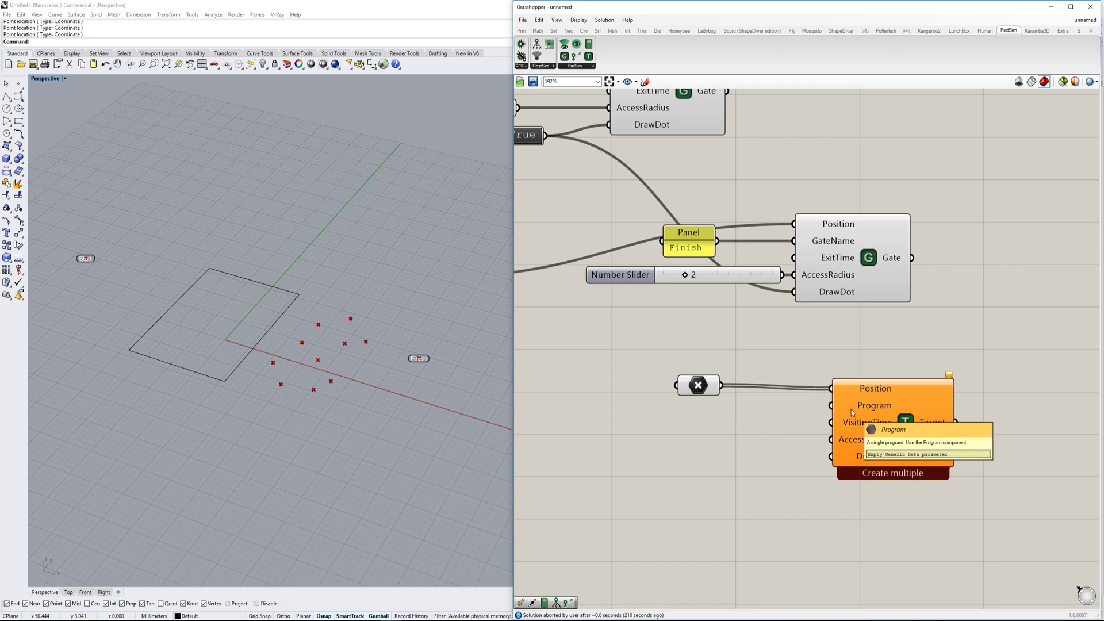
# Step: Add a number slider with the value 50, connect it to the Target's VisitingTime input and move the Target farther away
pyautogui.moveTo(852, 424)
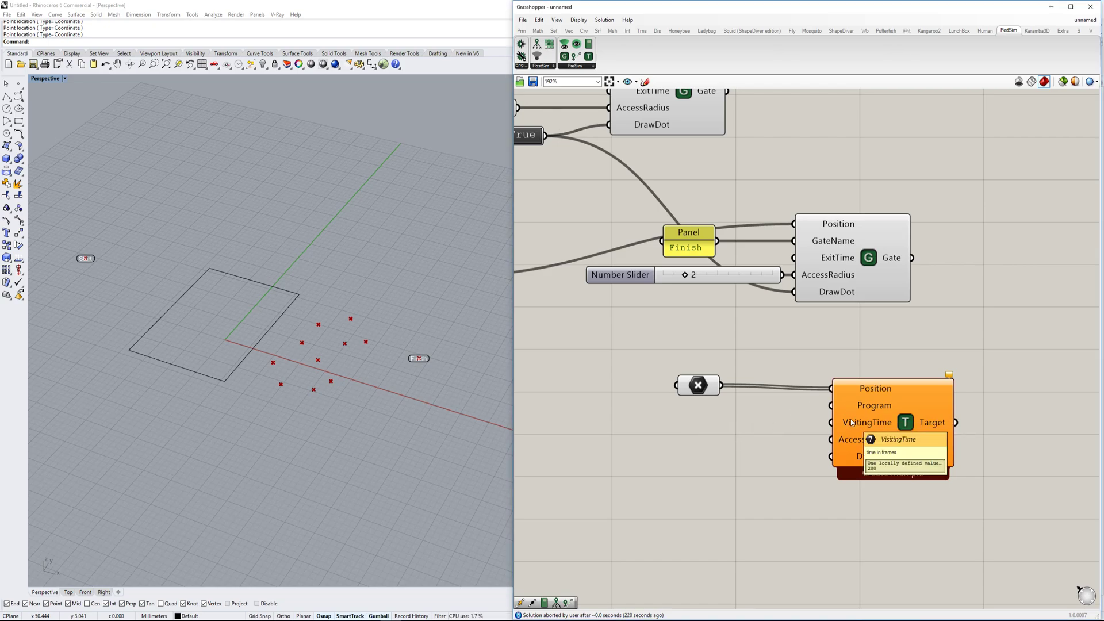
pyautogui.doubleClick(653, 429)
pyautogui.write('2')
pyautogui.press('BackSpace')
pyautogui.write('50')
pyautogui.press('Return')
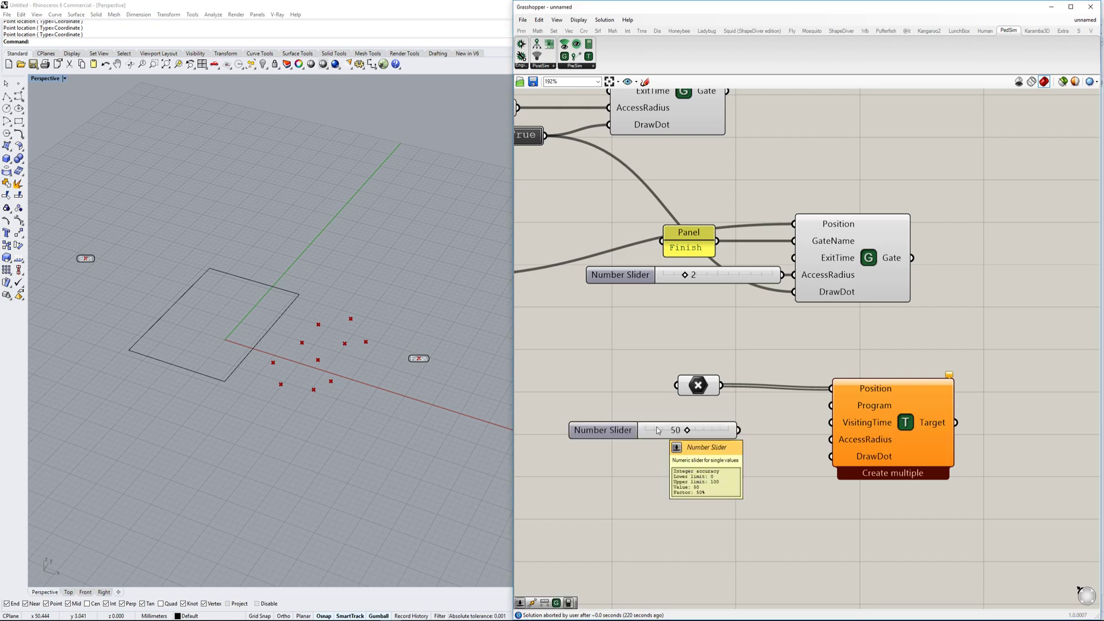
pyautogui.moveTo(740, 430); pyautogui.dragTo(830, 423)
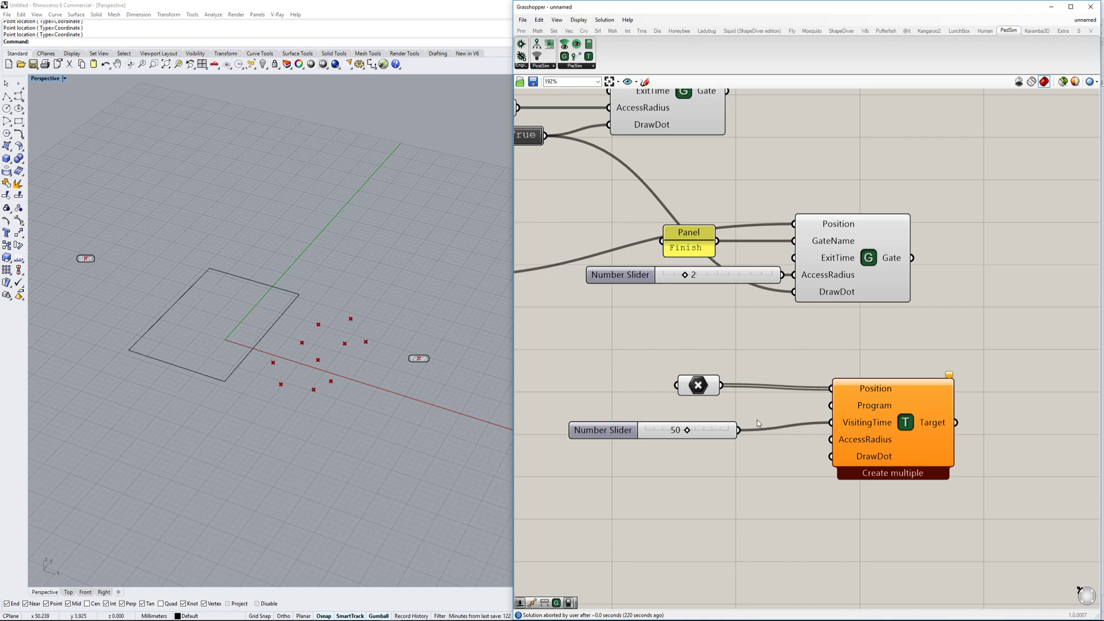
pyautogui.moveTo(711, 431); pyautogui.dragTo(713, 424)
pyautogui.scroll(-2, 877, 424)
pyautogui.moveTo(885, 431); pyautogui.dragTo(965, 428)
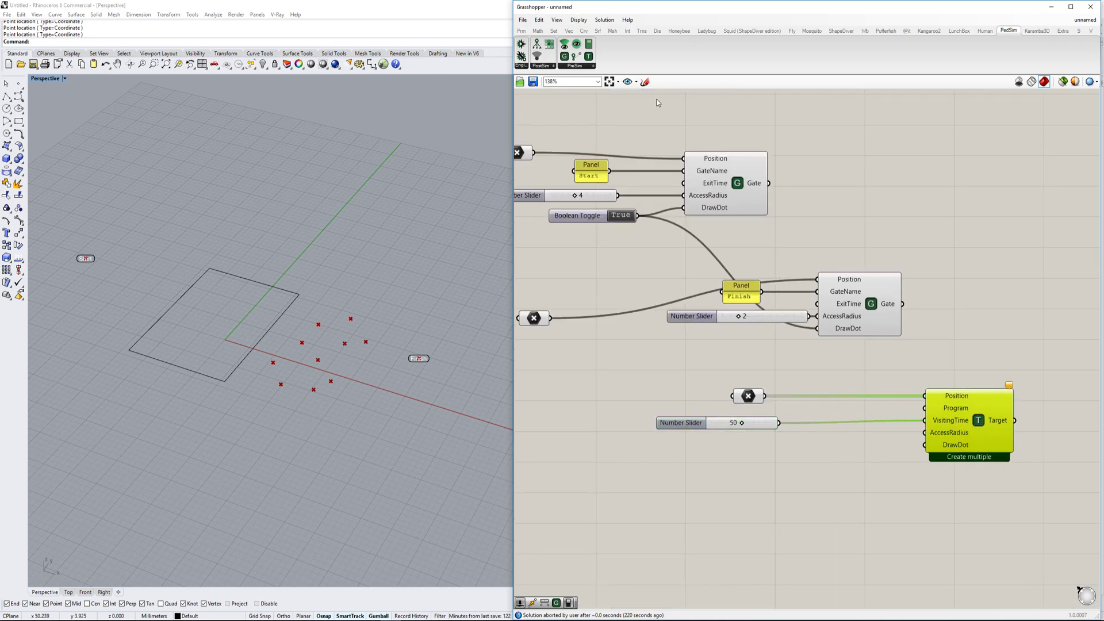
# Step: Add a PedSim Program component below the VisitingTime slider
pyautogui.click(566, 67)
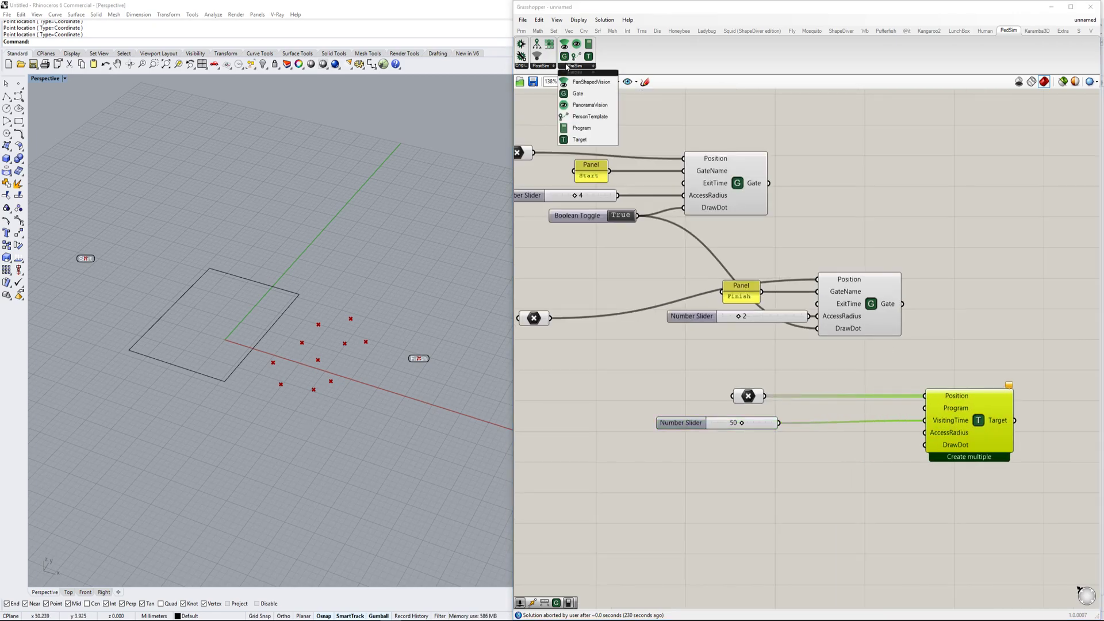
pyautogui.click(587, 127)
pyautogui.click(798, 443)
pyautogui.click(802, 444)
pyautogui.click(795, 463)
pyautogui.press('Delete')
pyautogui.moveTo(808, 443); pyautogui.dragTo(764, 482)
pyautogui.scroll(1, 710, 468)
pyautogui.moveTo(764, 481); pyautogui.dragTo(719, 452, button='right')
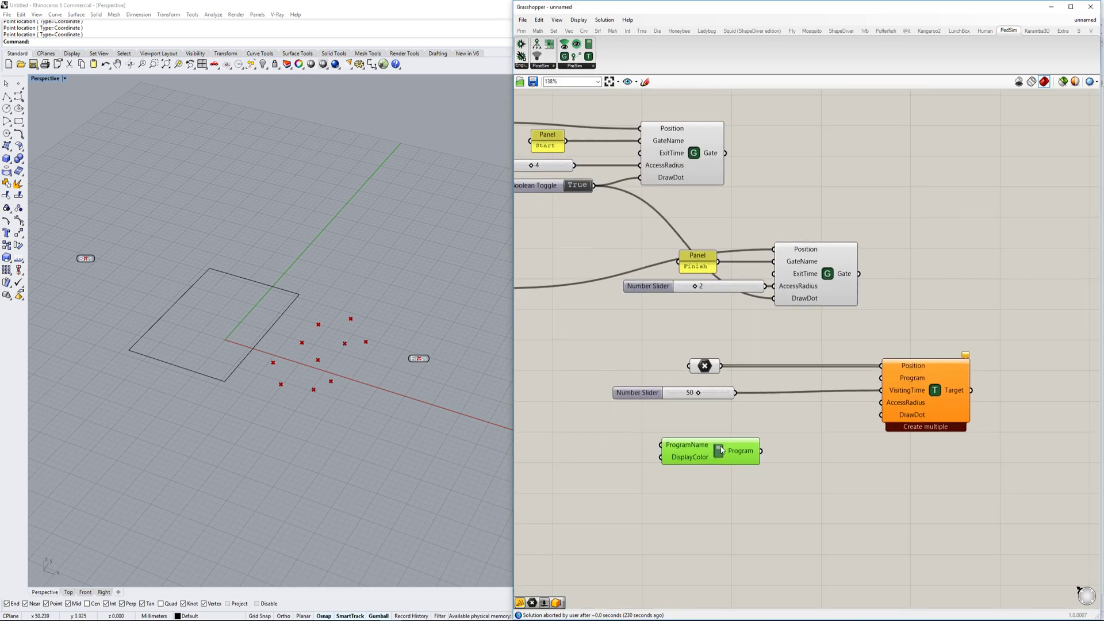
pyautogui.scroll(1, 663, 458)
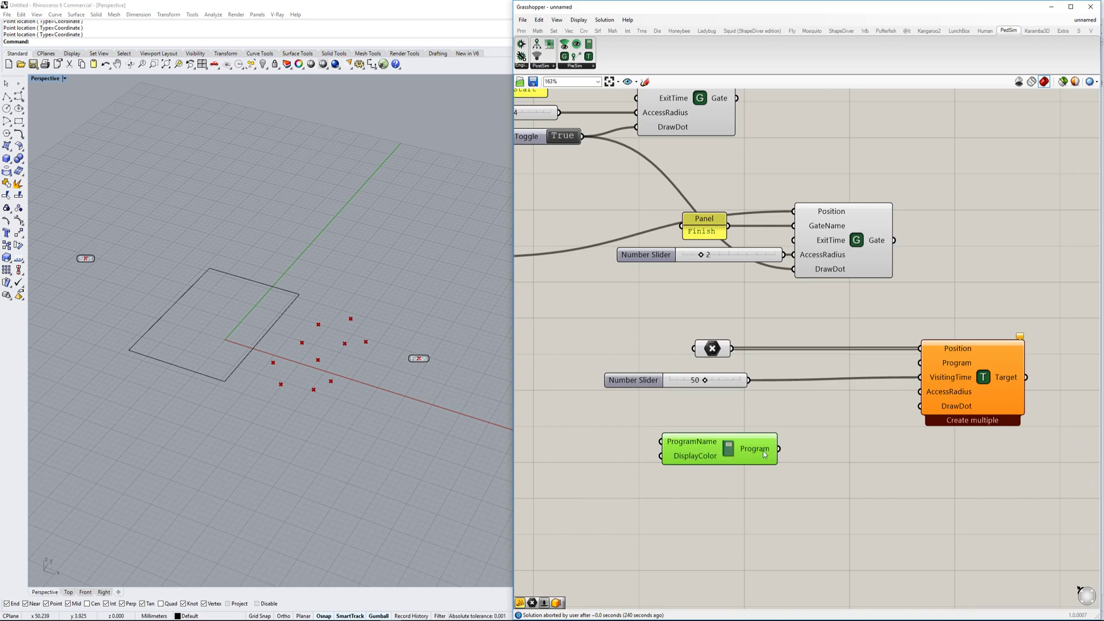
# Step: Connect the Program component to the Target's Program input and the existing Boolean Toggle to its DrawDot input
pyautogui.click(963, 362)
pyautogui.moveTo(978, 384); pyautogui.dragTo(946, 385, button='right')
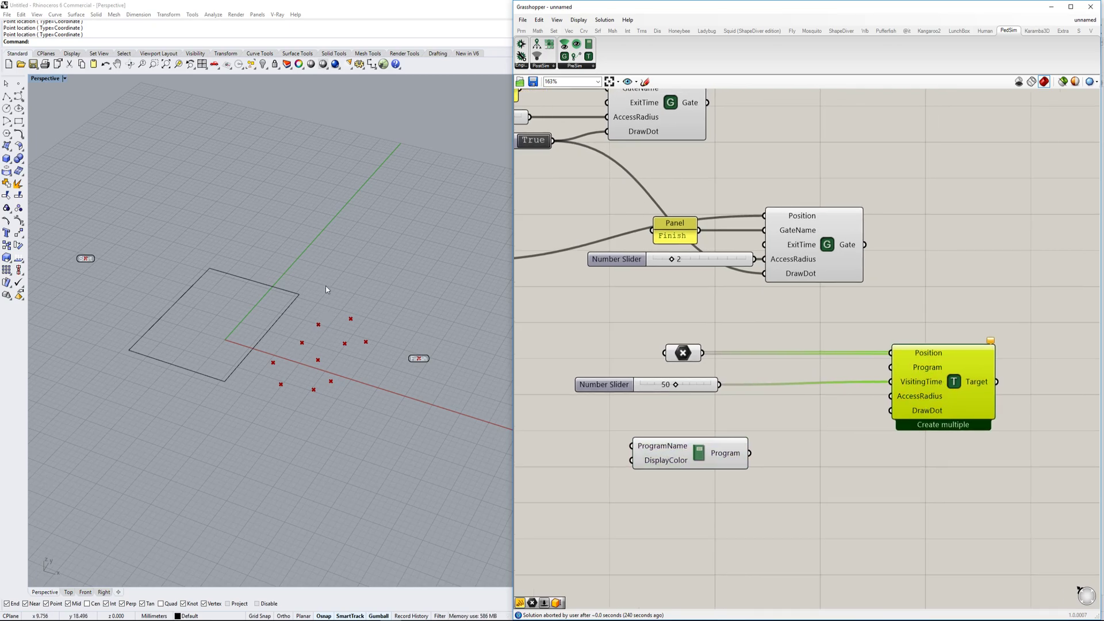
pyautogui.scroll(-2, 862, 360)
pyautogui.scroll(2, 862, 360)
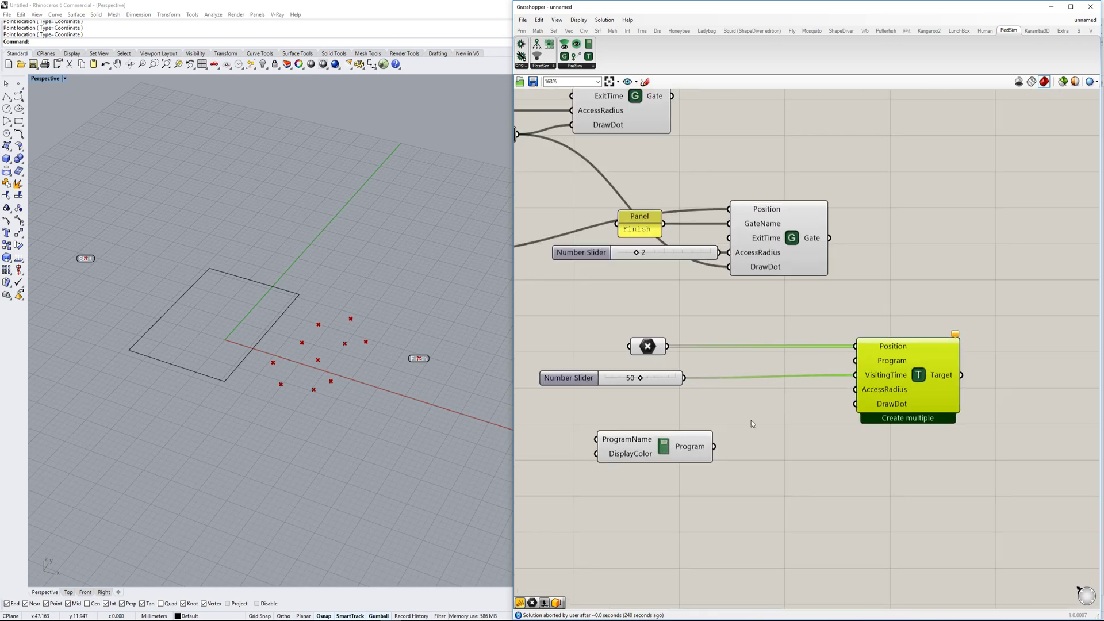
pyautogui.moveTo(716, 447); pyautogui.dragTo(854, 360)
pyautogui.scroll(-2, 855, 360)
pyautogui.scroll(2, 885, 387)
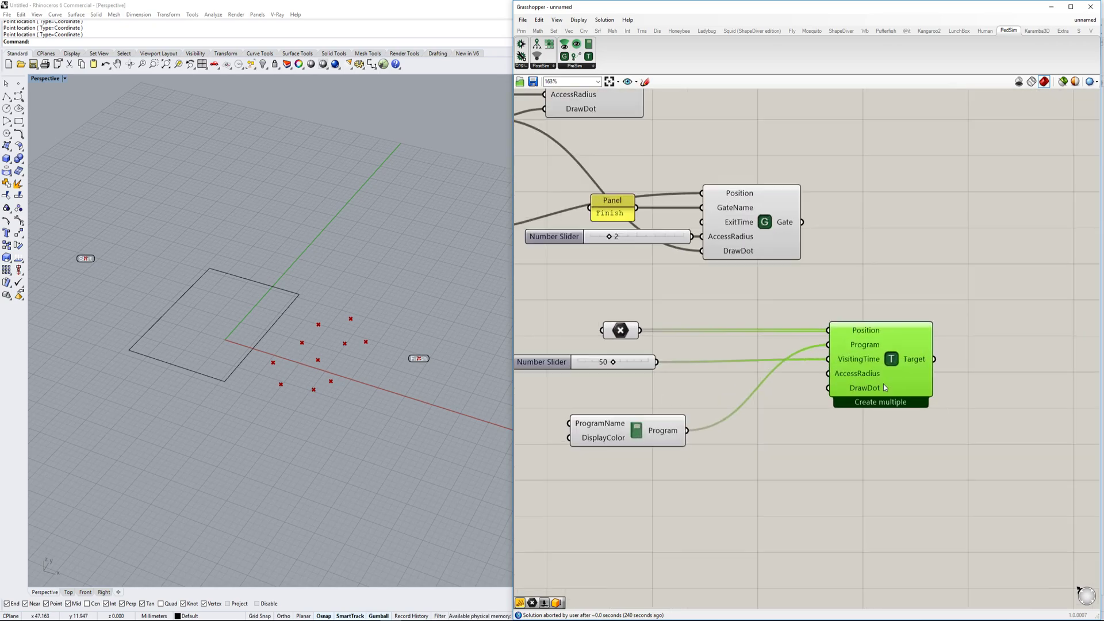
pyautogui.scroll(-2, 677, 288)
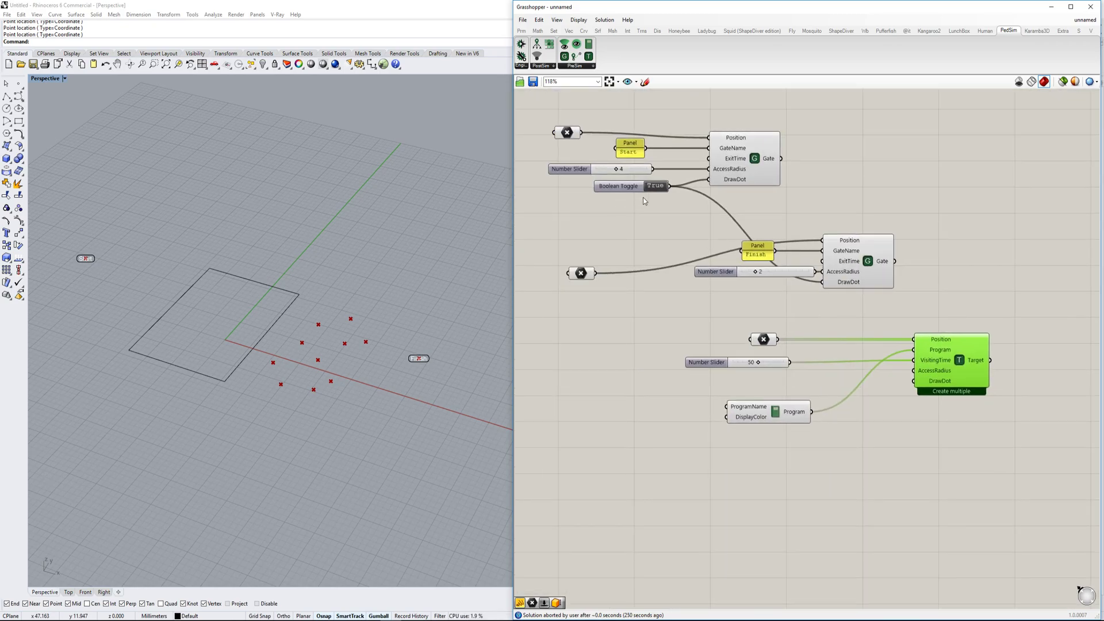
pyautogui.moveTo(670, 186); pyautogui.dragTo(913, 380)
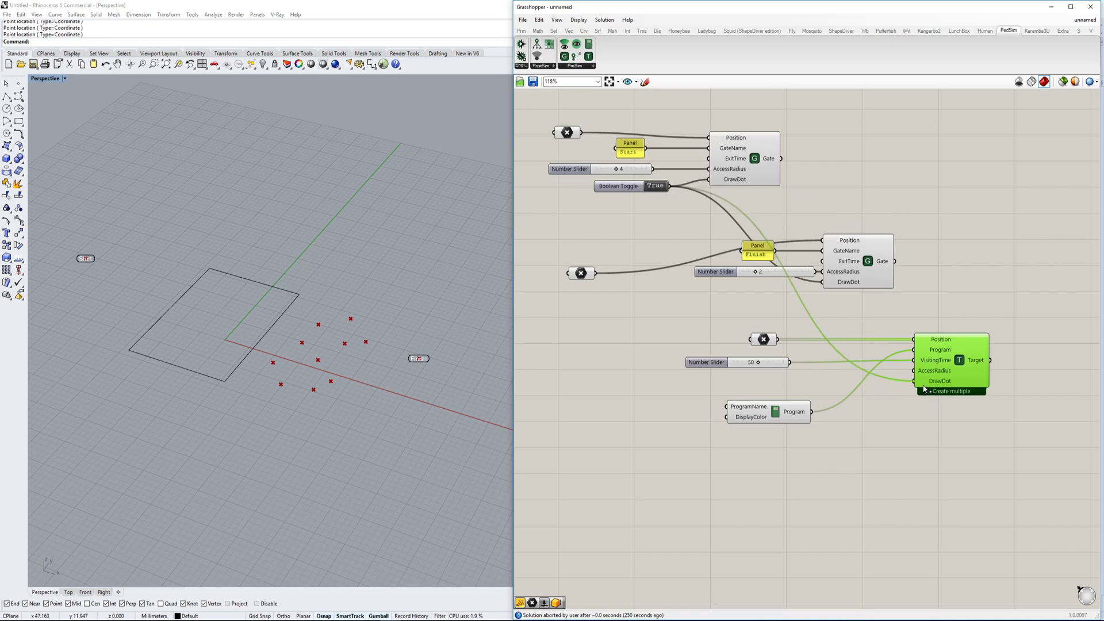
# Step: Switch the Boolean Toggle feeding the DrawDot inputs off and back on
pyautogui.moveTo(1046, 346); pyautogui.dragTo(975, 349, button='right')
pyautogui.scroll(2, 975, 348)
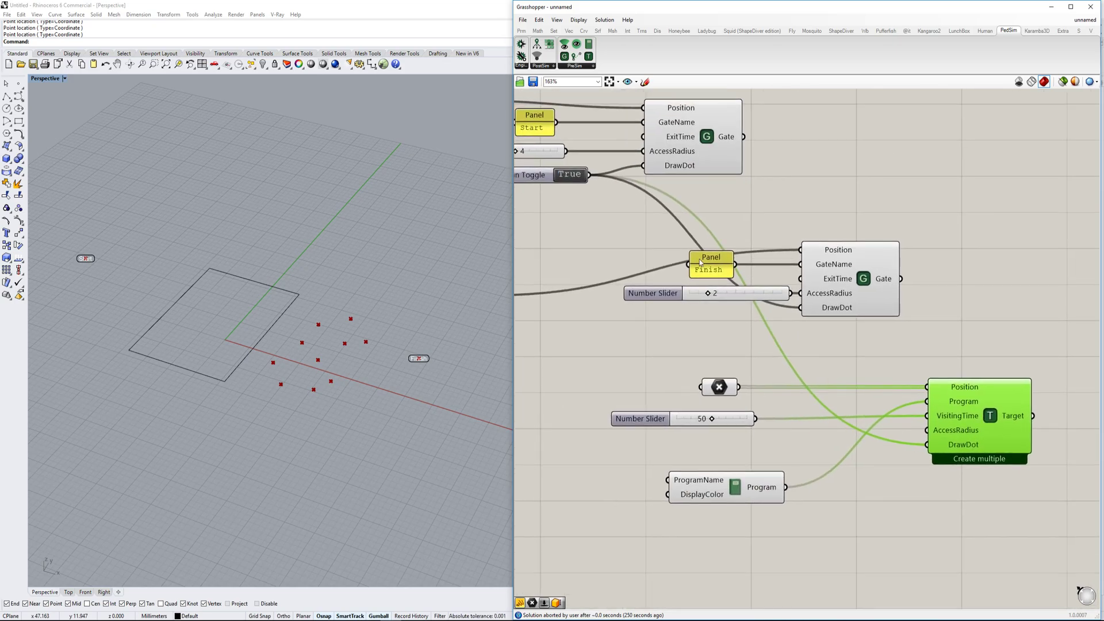
pyautogui.click(578, 176)
pyautogui.click(578, 176)
pyautogui.click(976, 291)
pyautogui.moveTo(976, 291); pyautogui.dragTo(903, 240, button='right')
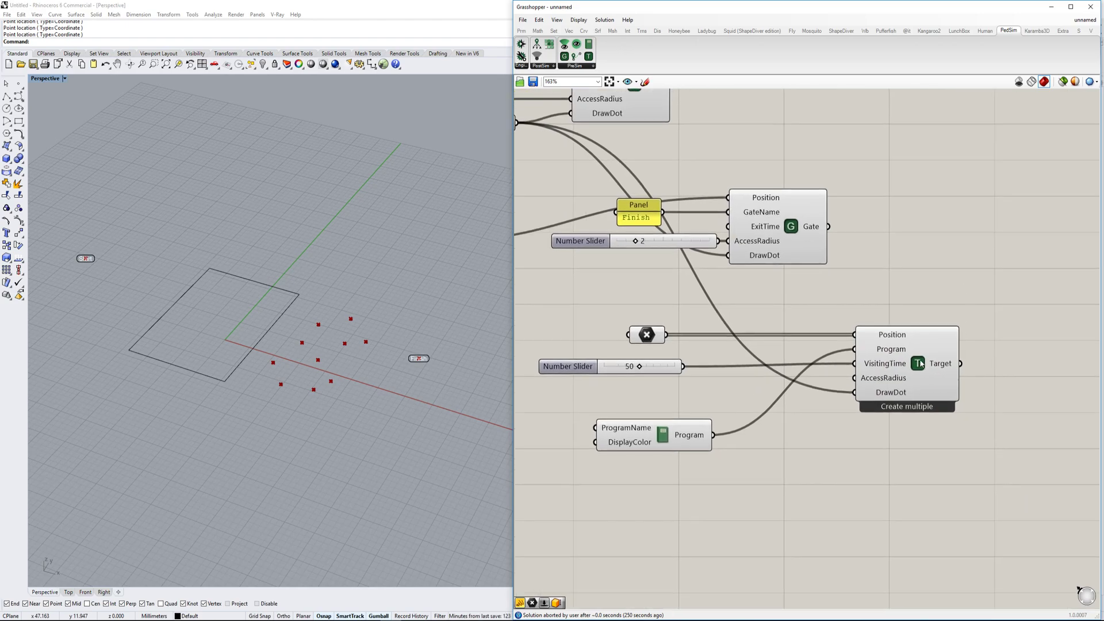
# Step: Check the Create multiple Targets option of the Target component
pyautogui.click(871, 377)
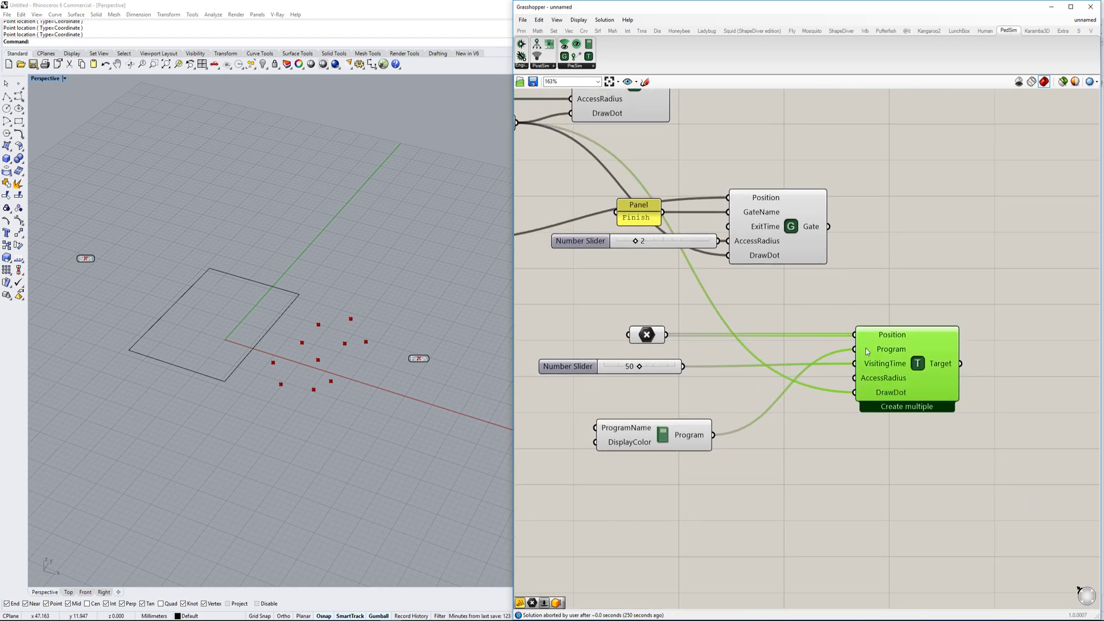
pyautogui.rightClick(917, 368)
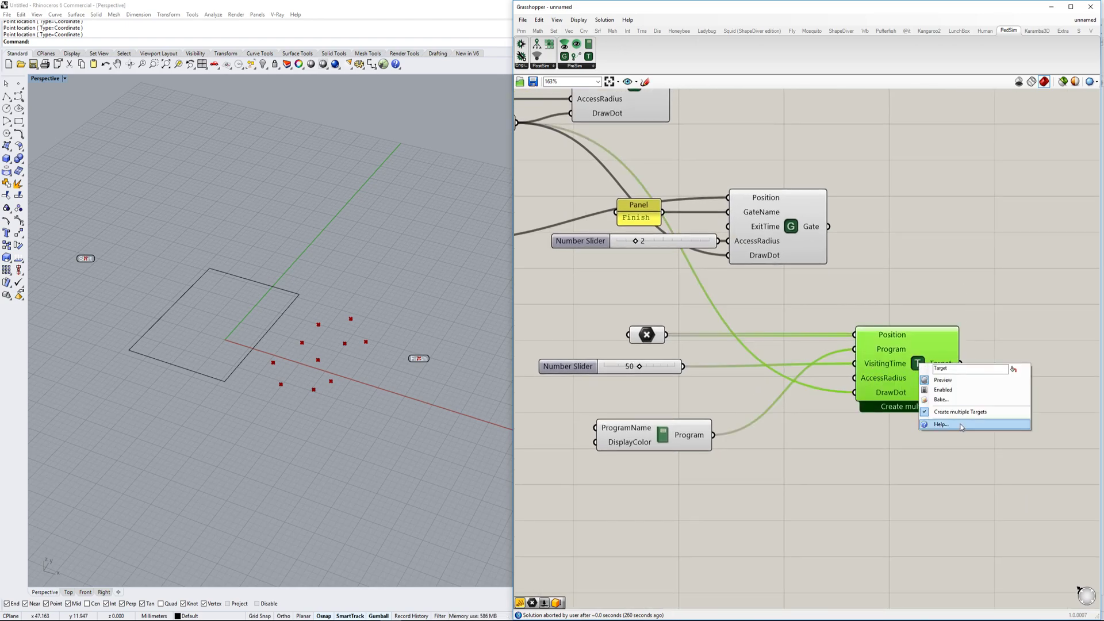
pyautogui.click(914, 372)
pyautogui.rightClick(916, 366)
pyautogui.click(977, 413)
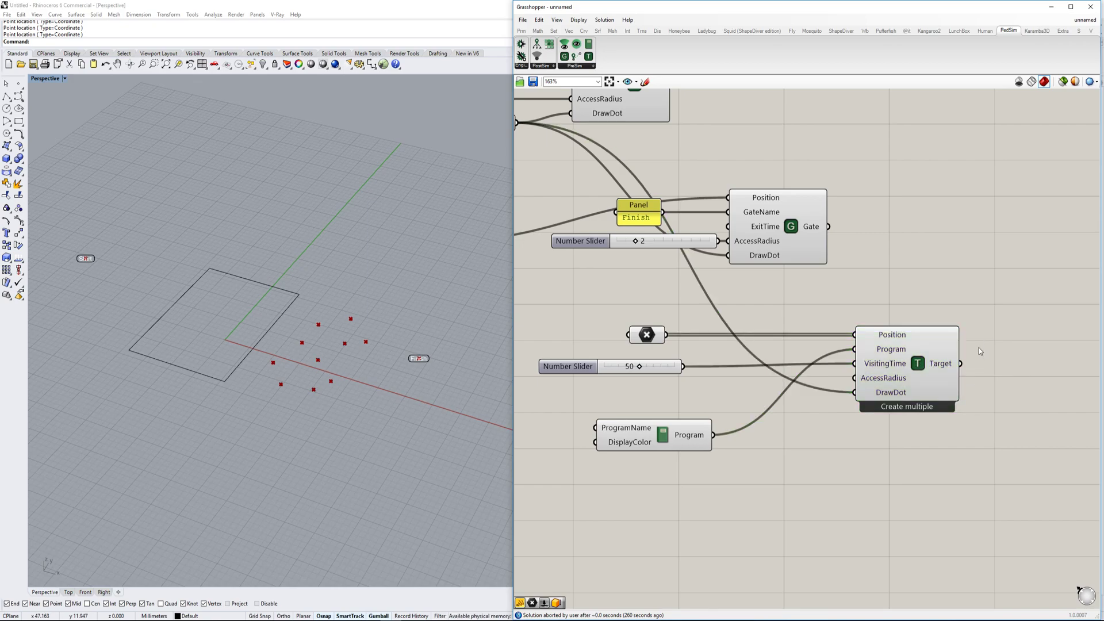
# Step: Hide the viewport preview of the target points parameter
pyautogui.scroll(3, 233, 378)
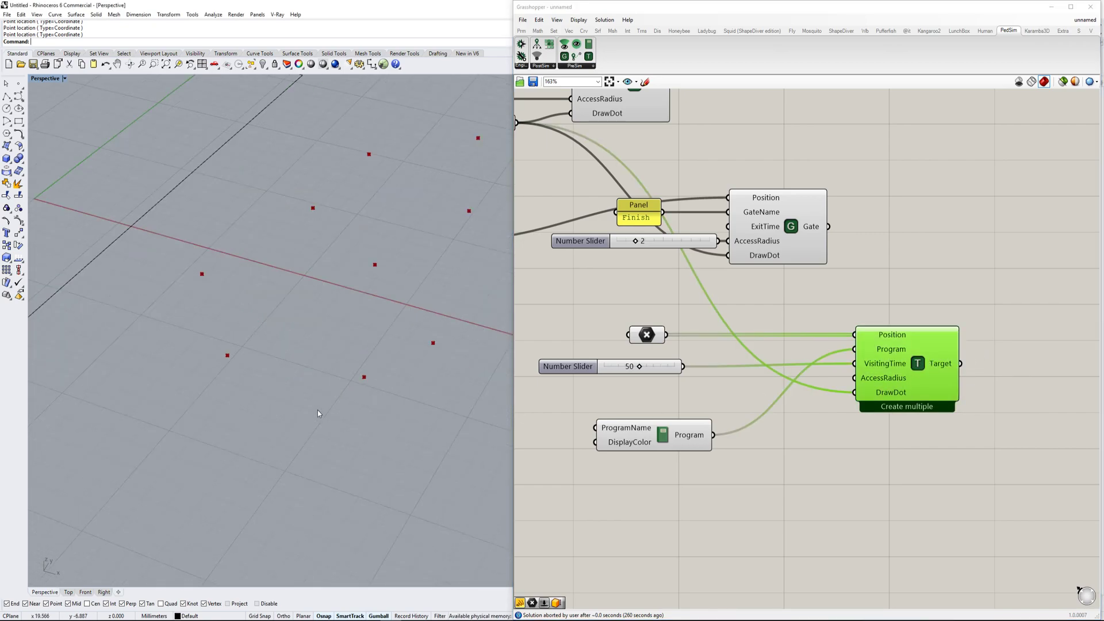
pyautogui.moveTo(749, 306); pyautogui.dragTo(757, 324, button='right')
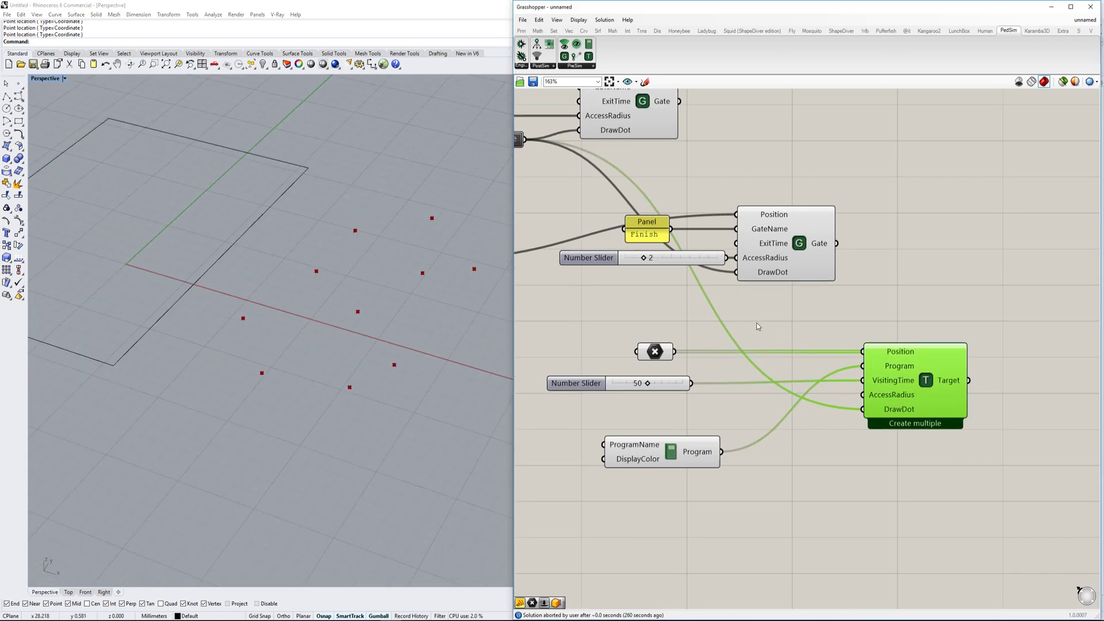
pyautogui.middleClick(664, 356)
pyautogui.scroll(-2, 852, 310)
pyautogui.scroll(-2, 337, 371)
pyautogui.scroll(-3, 337, 371)
pyautogui.scroll(-2, 904, 339)
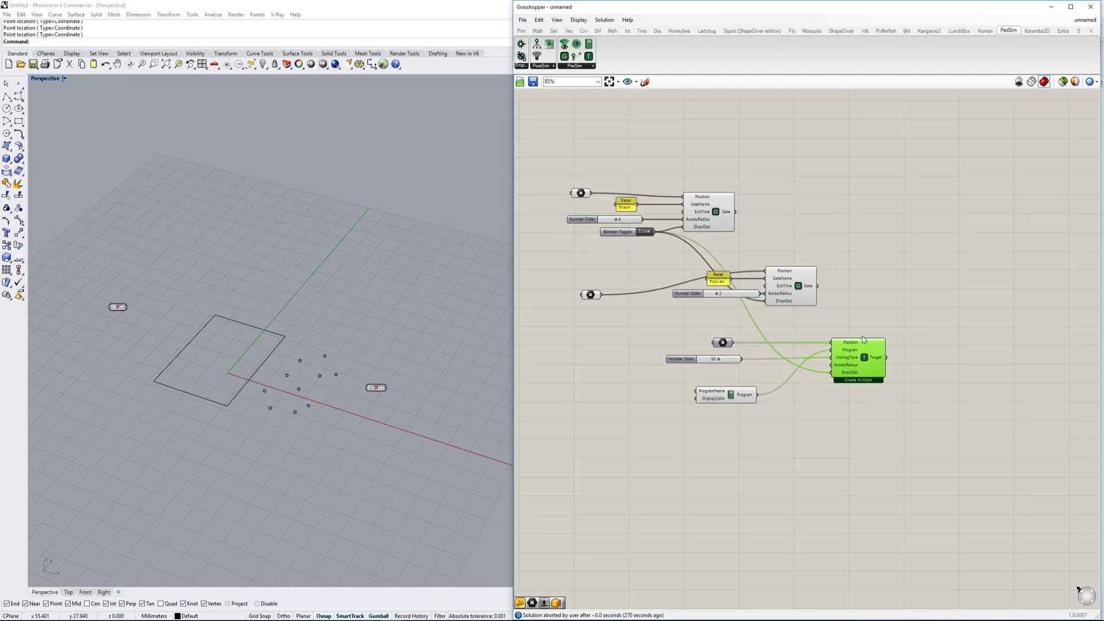
# Step: Add a PersonTemplate component beyond the Target and shift the start Gate closer to it, roughly above the finish Gate
pyautogui.scroll(3, 862, 340)
pyautogui.click(578, 66)
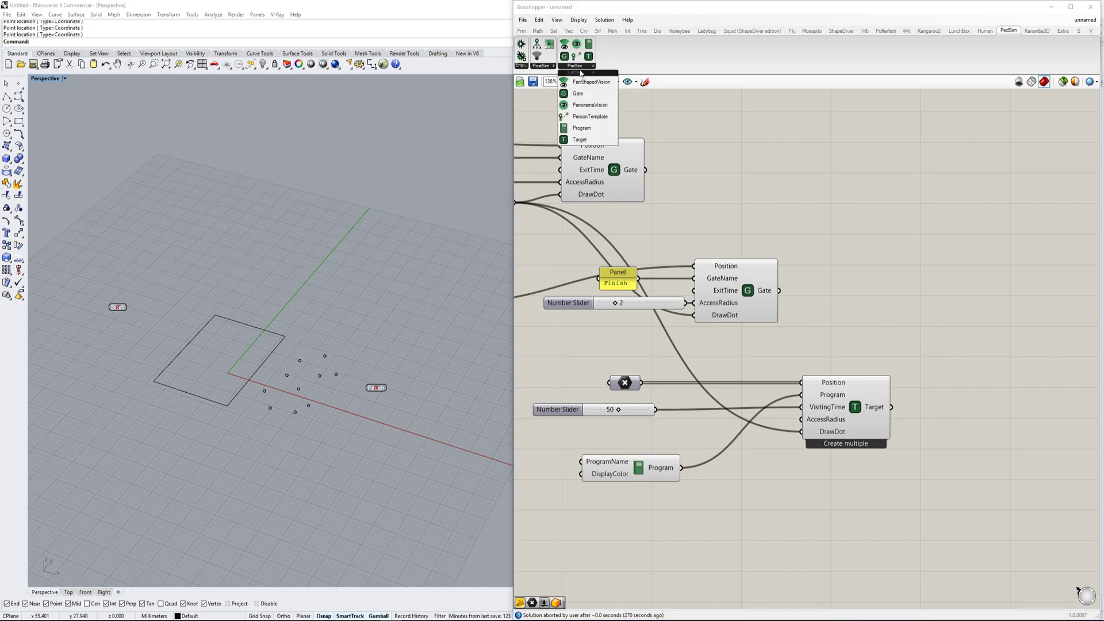
pyautogui.moveTo(590, 116); pyautogui.dragTo(1015, 278)
pyautogui.scroll(-2, 993, 263)
pyautogui.click(817, 263)
pyautogui.moveTo(721, 200); pyautogui.dragTo(793, 199)
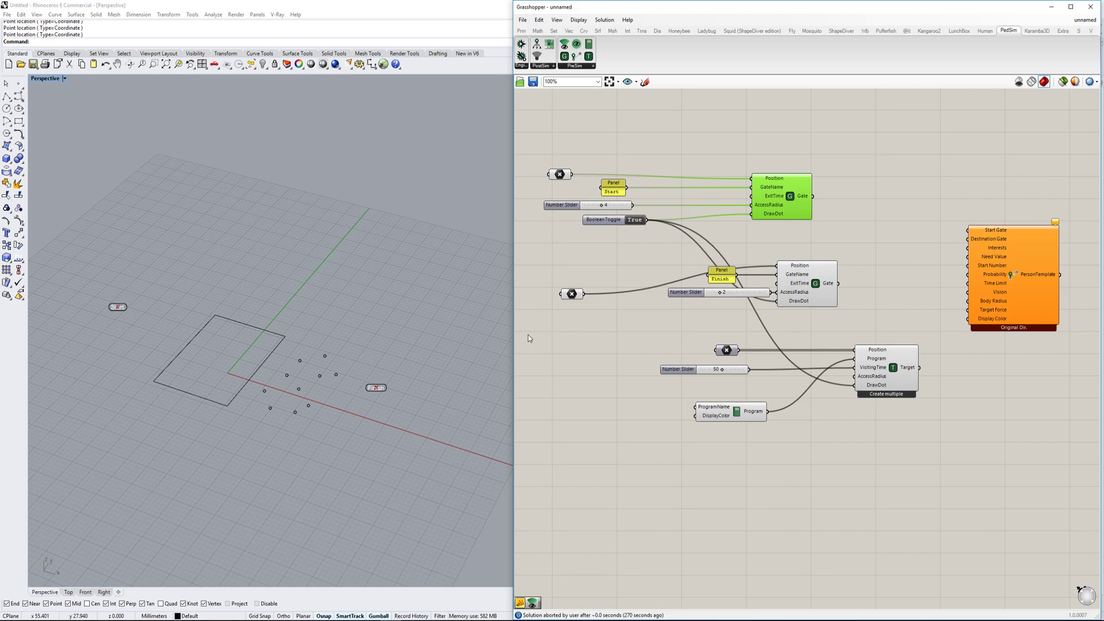
pyautogui.scroll(3, 100, 309)
pyautogui.scroll(-3, 119, 303)
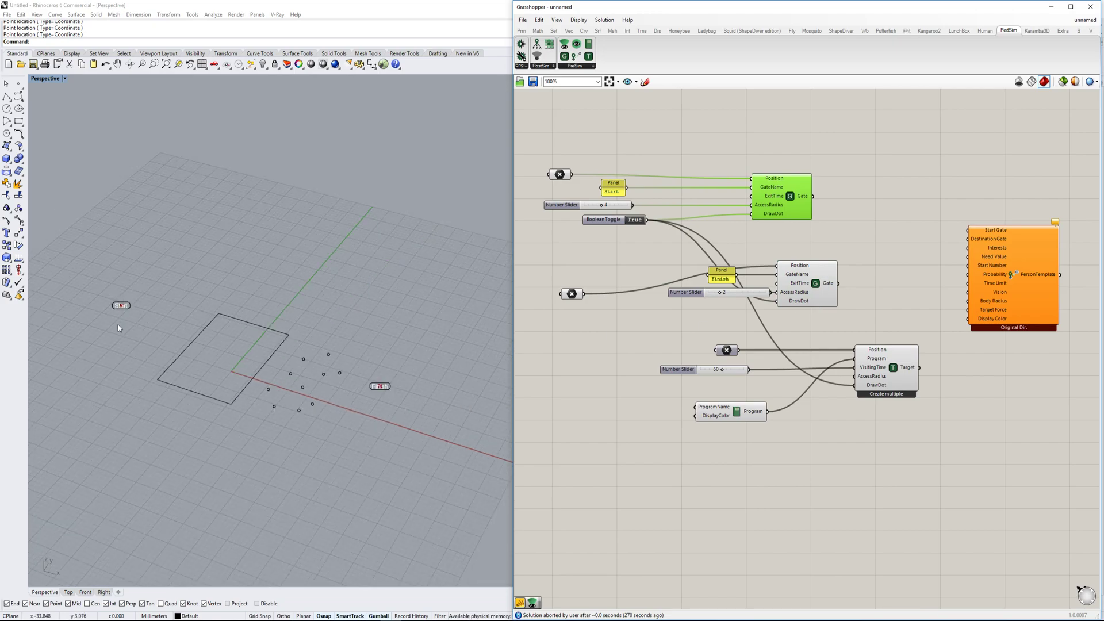
# Step: Connect the start Gate to the PersonTemplate's Start Gate input and the finish Gate to Destination Gate, then move the PersonTemplate farther away
pyautogui.scroll(2, 833, 291)
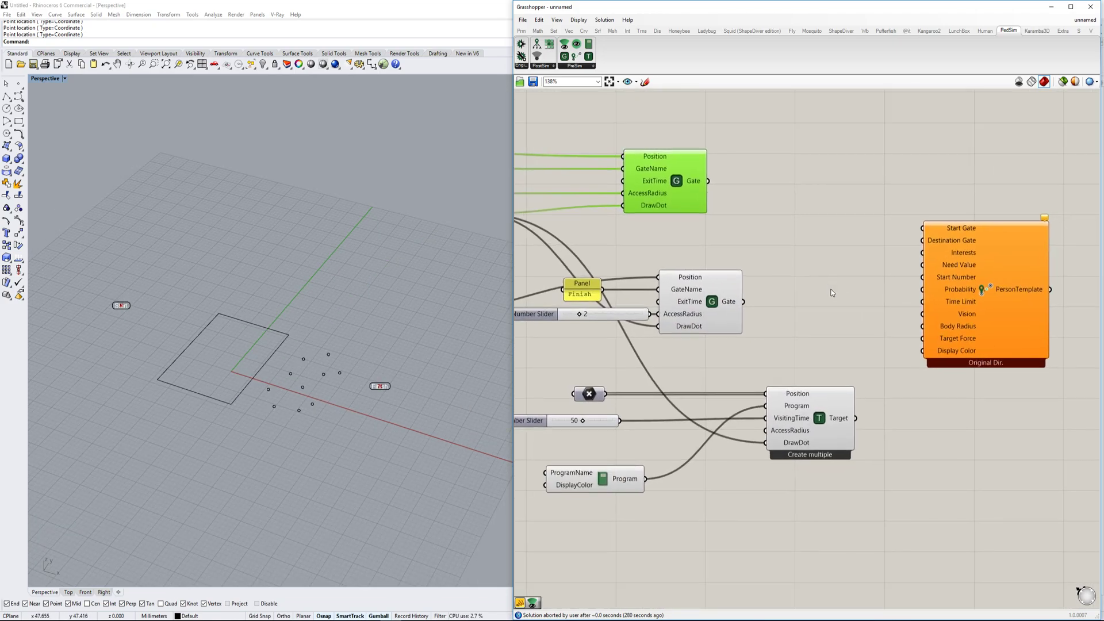
pyautogui.scroll(-2, 830, 288)
pyautogui.click(911, 308)
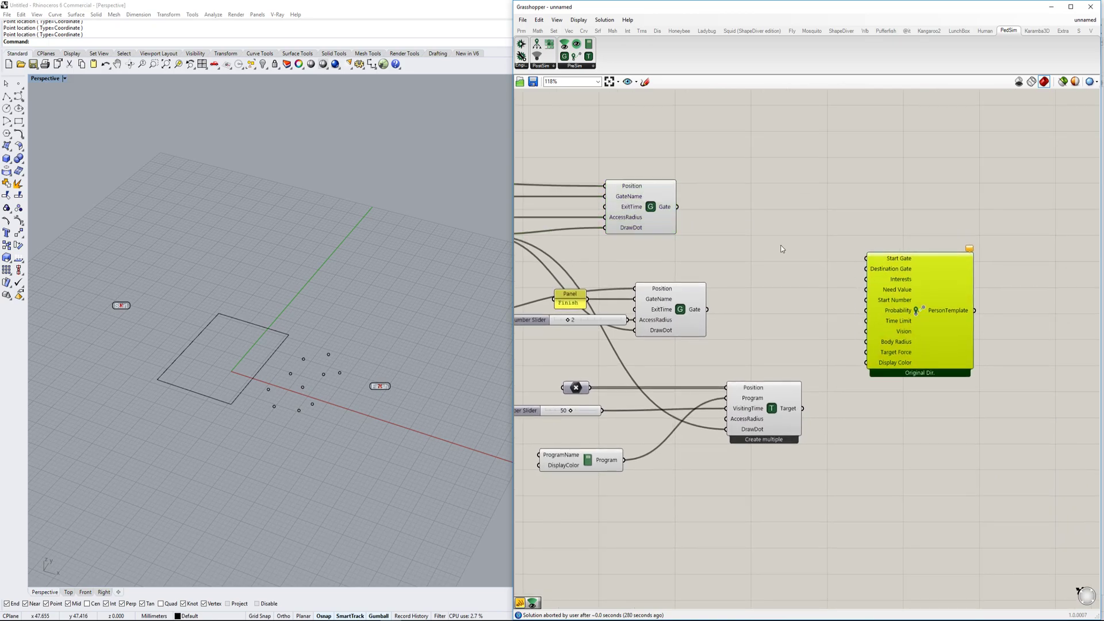
pyautogui.moveTo(660, 210); pyautogui.dragTo(708, 311)
pyautogui.click(682, 312)
pyautogui.click(733, 282)
pyautogui.moveTo(736, 281); pyautogui.dragTo(715, 273, button='right')
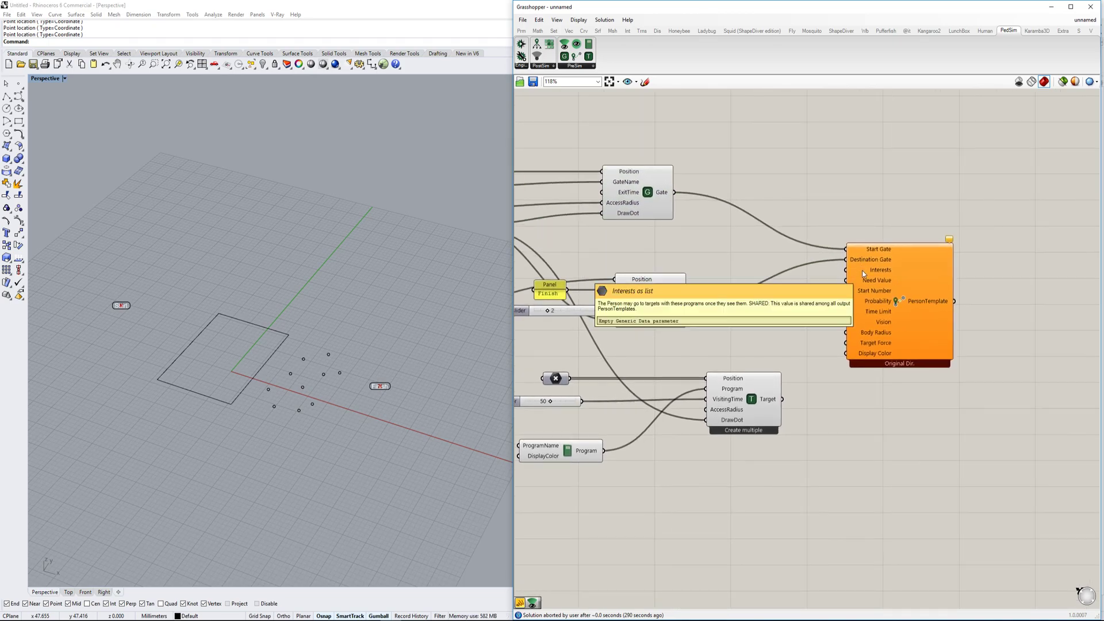
pyautogui.moveTo(875, 298); pyautogui.dragTo(946, 330)
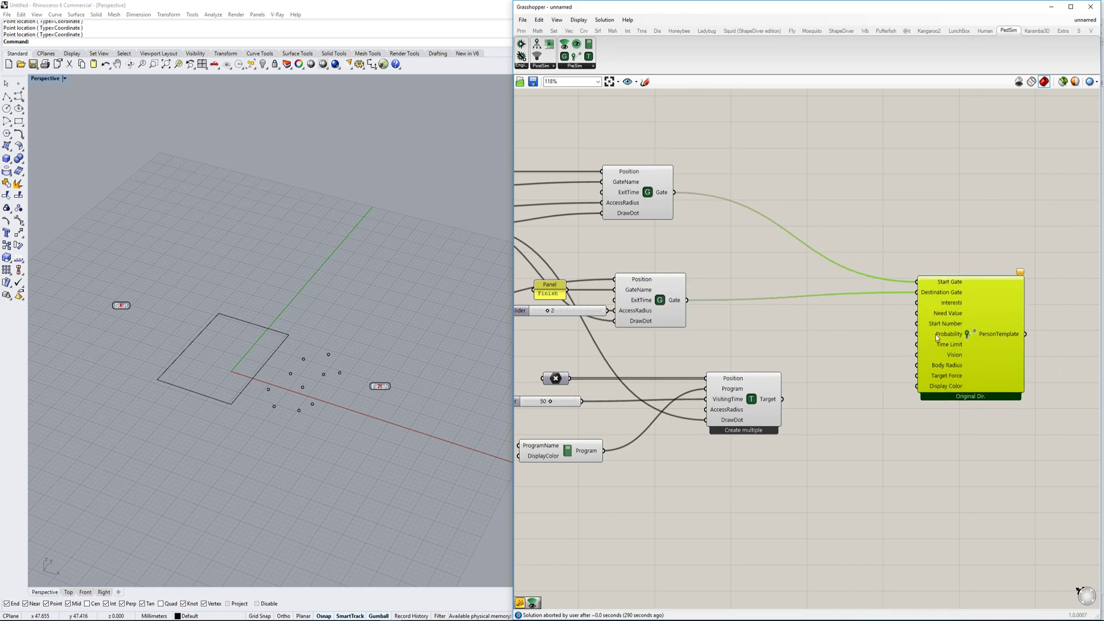
# Step: Connect the Program output to the PersonTemplate's Interests input and move the PersonTemplate farther from the Target
pyautogui.moveTo(997, 348); pyautogui.dragTo(988, 358, button='right')
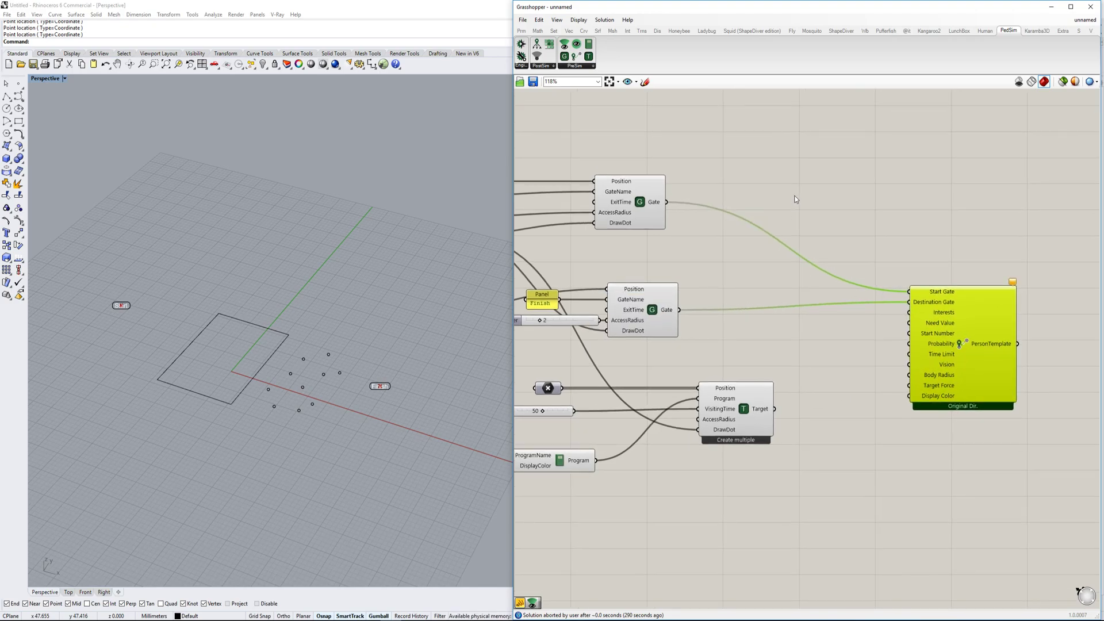
pyautogui.moveTo(673, 422); pyautogui.dragTo(746, 389, button='right')
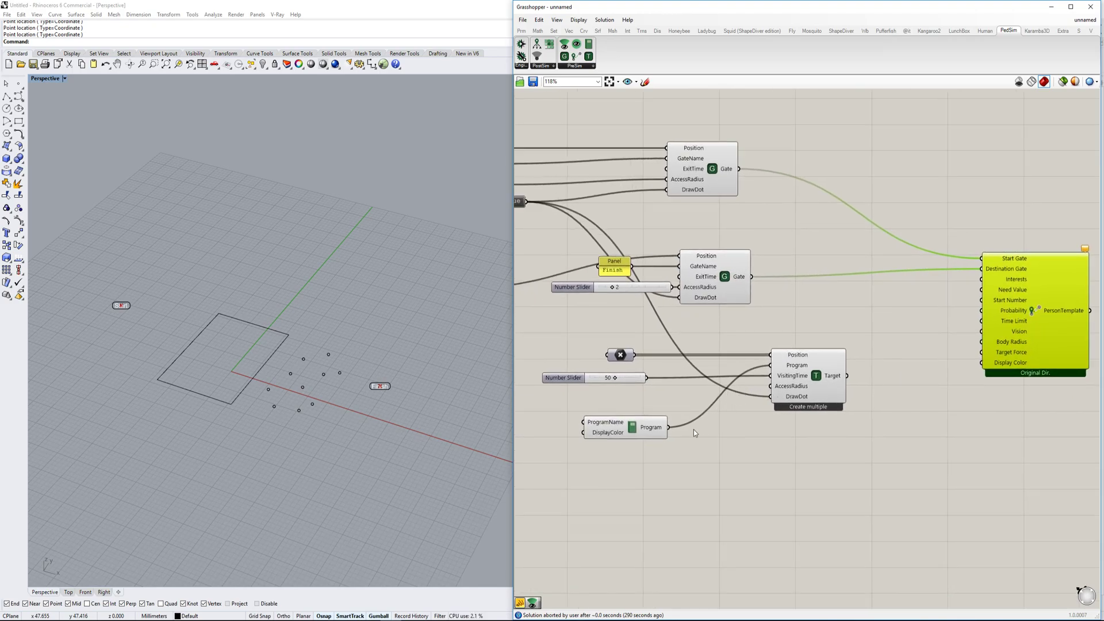
pyautogui.click(821, 371)
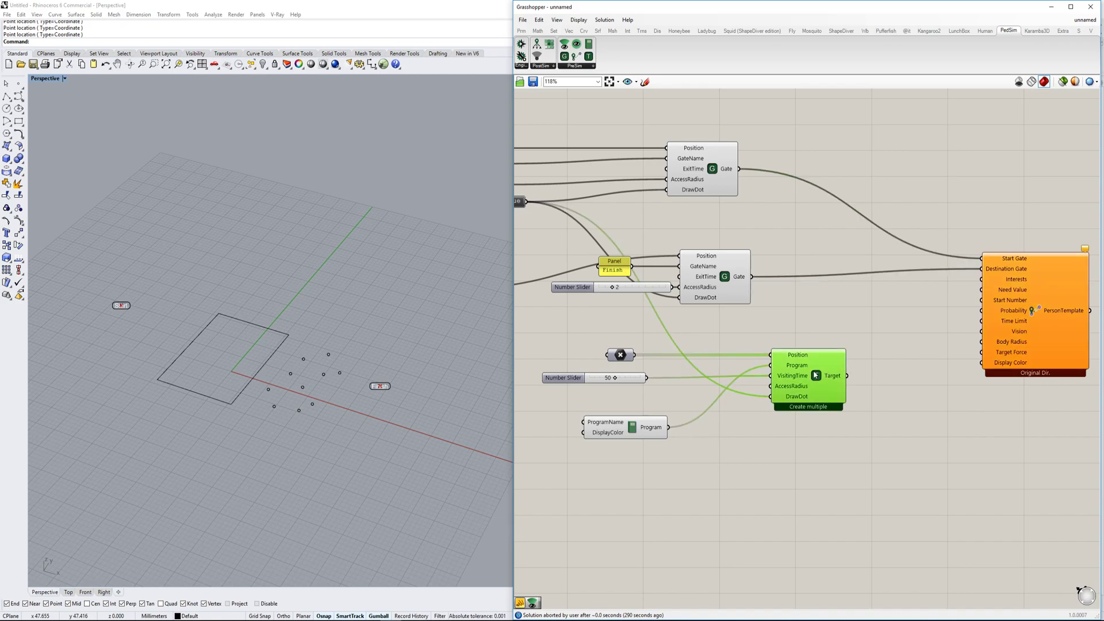
pyautogui.moveTo(669, 430); pyautogui.dragTo(982, 279)
pyautogui.moveTo(993, 291); pyautogui.dragTo(928, 291, button='right')
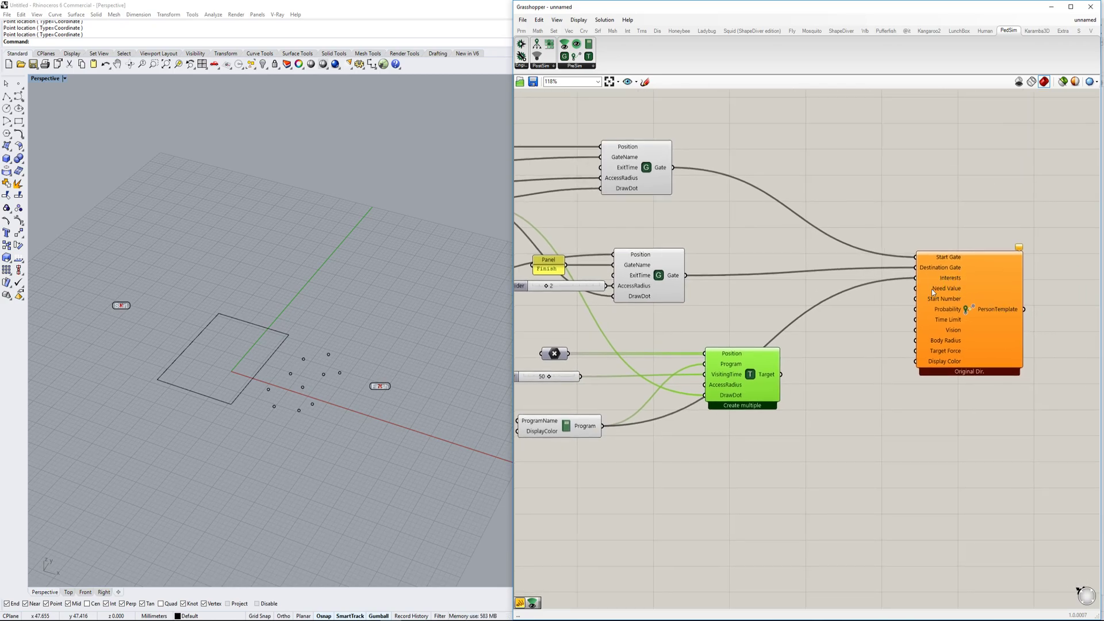
pyautogui.moveTo(962, 311); pyautogui.dragTo(1000, 353)
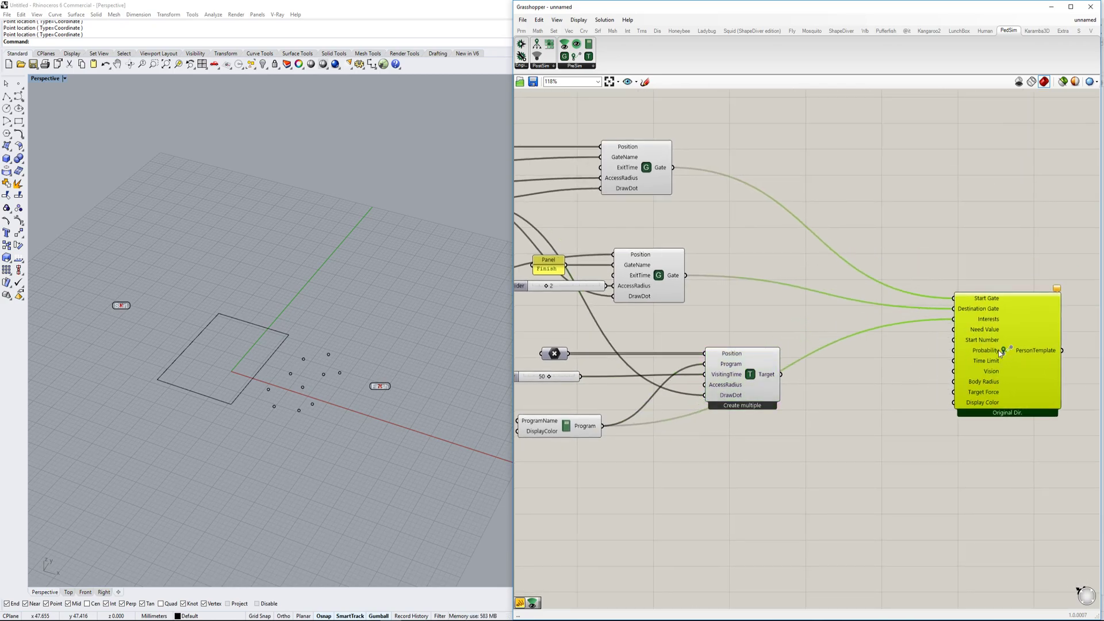
# Step: Add a number slider with the value 1.00, connect it to the PersonTemplate's Probability input and align it with that input
pyautogui.scroll(2, 970, 350)
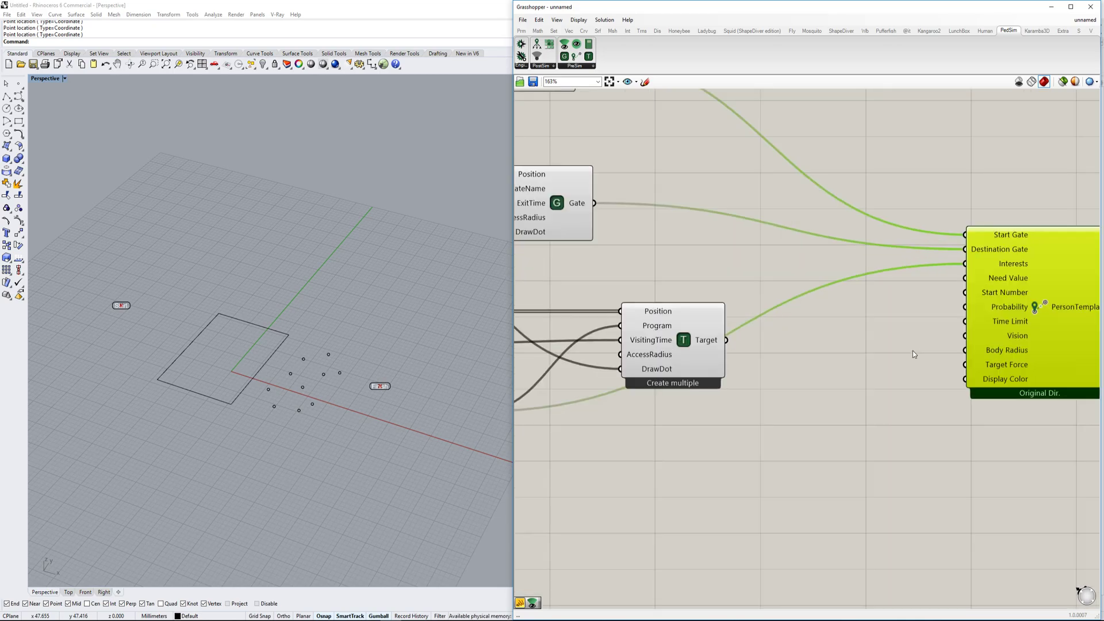
pyautogui.doubleClick(889, 376)
pyautogui.write('1')
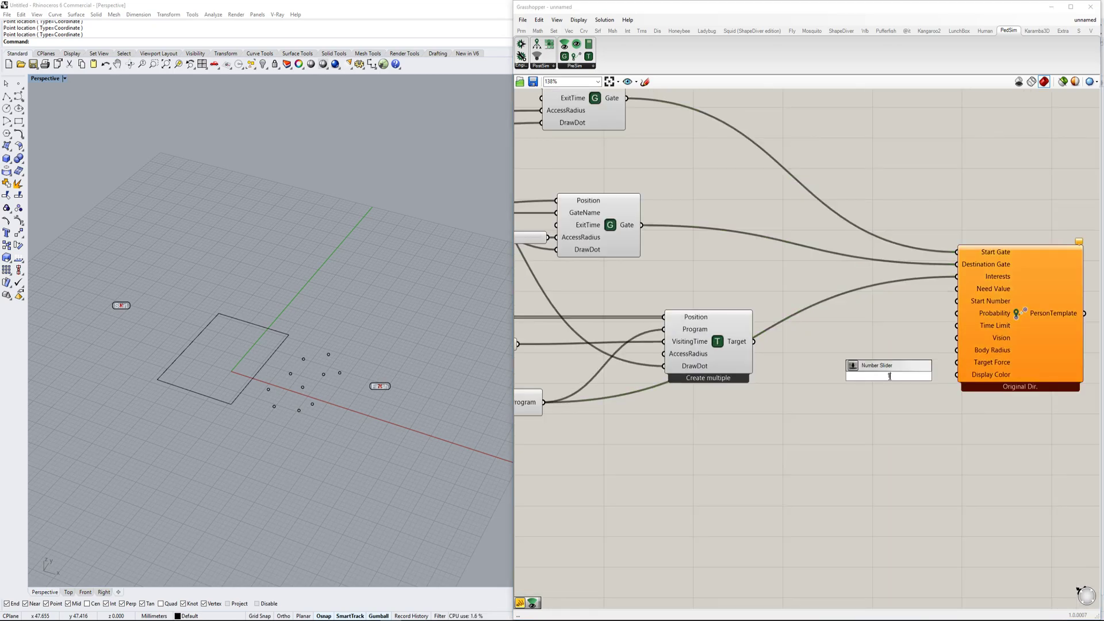
pyautogui.press('Return')
pyautogui.moveTo(888, 377); pyautogui.dragTo(956, 312)
pyautogui.moveTo(807, 330); pyautogui.dragTo(824, 315)
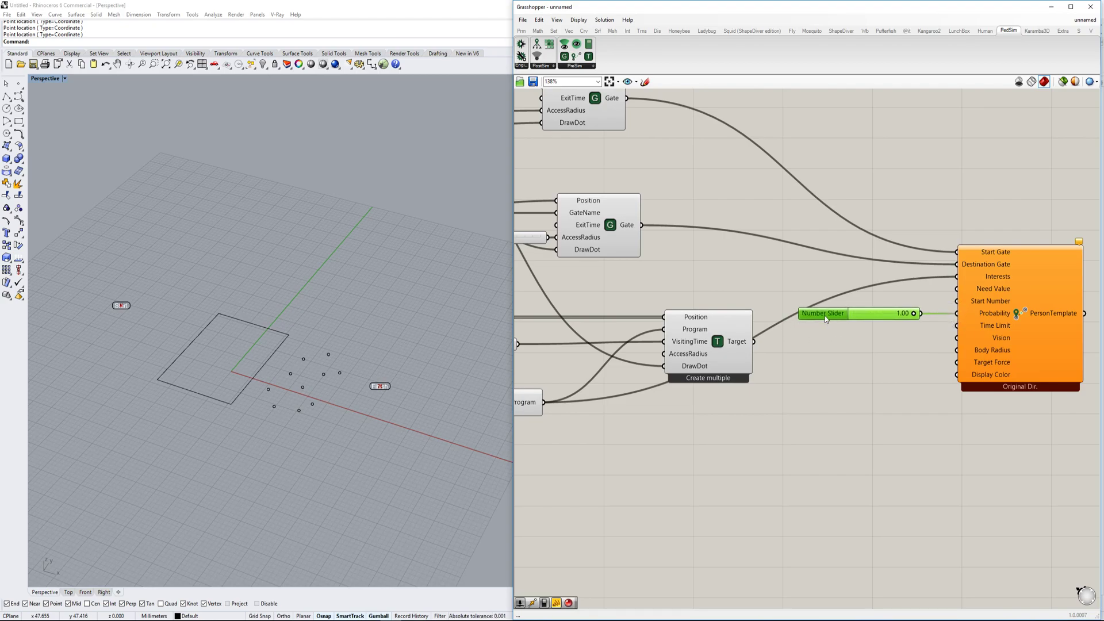
pyautogui.scroll(-2, 864, 364)
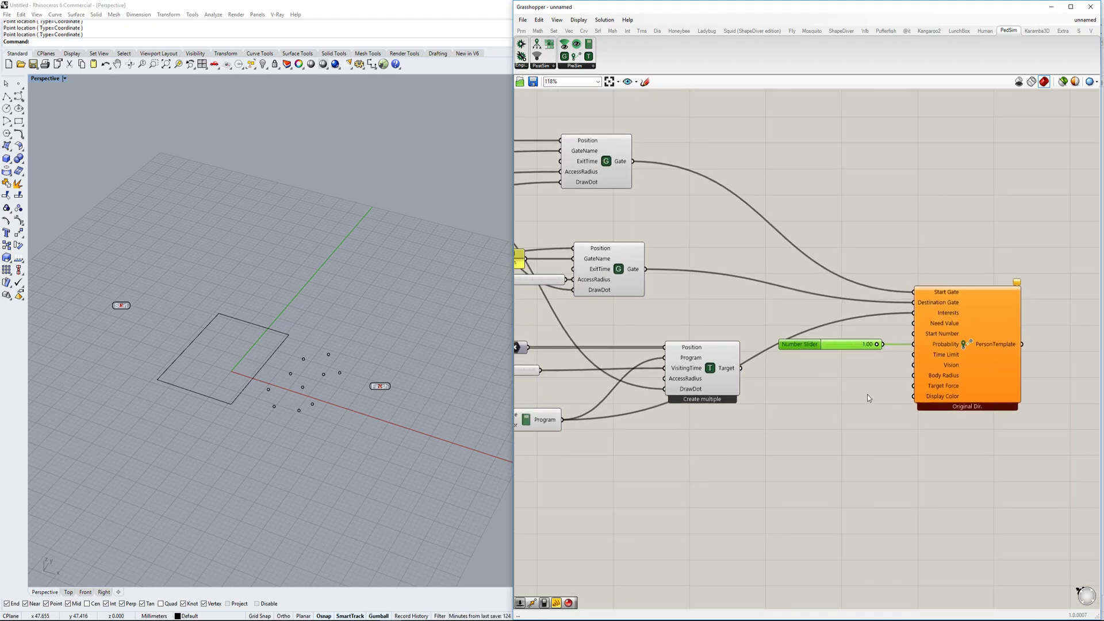
# Step: In the Rhino viewport, move the rectangle so it lies across the straight path between the start and finish gates
pyautogui.moveTo(890, 367); pyautogui.dragTo(830, 343, button='right')
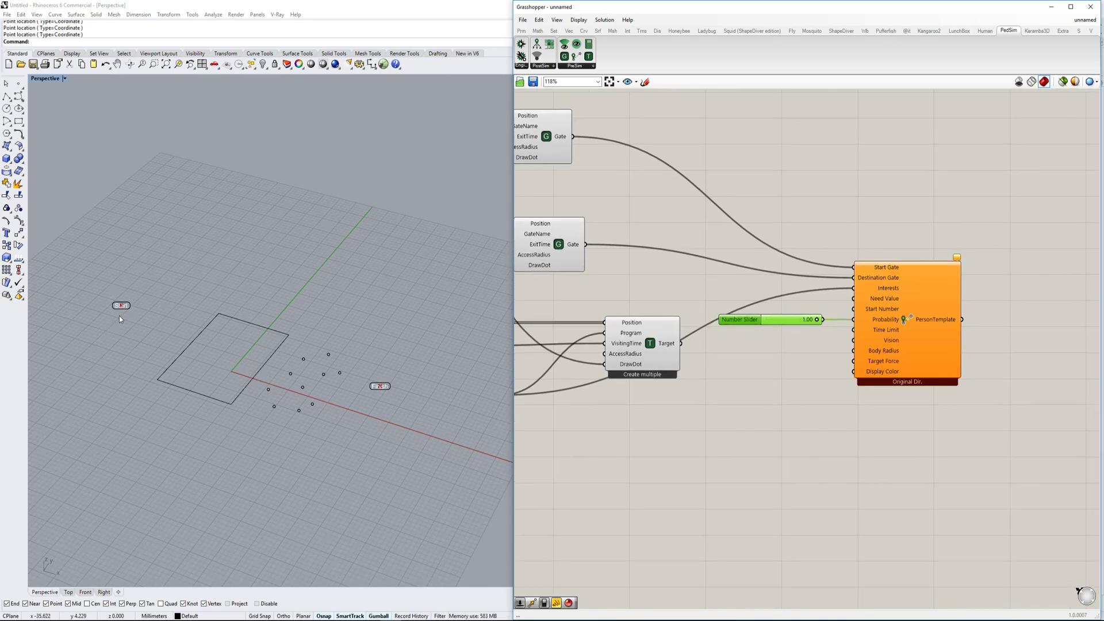
pyautogui.click(236, 399)
pyautogui.moveTo(243, 343); pyautogui.dragTo(258, 315)
pyautogui.click(265, 343)
pyautogui.click(275, 350)
pyautogui.moveTo(334, 319)
pyautogui.mouseDown(button='right')
pyautogui.moveTo(336, 306)
pyautogui.moveTo(337, 318)
pyautogui.mouseUp(button='right')
pyautogui.click(293, 433)
pyautogui.scroll(2, 919, 340)
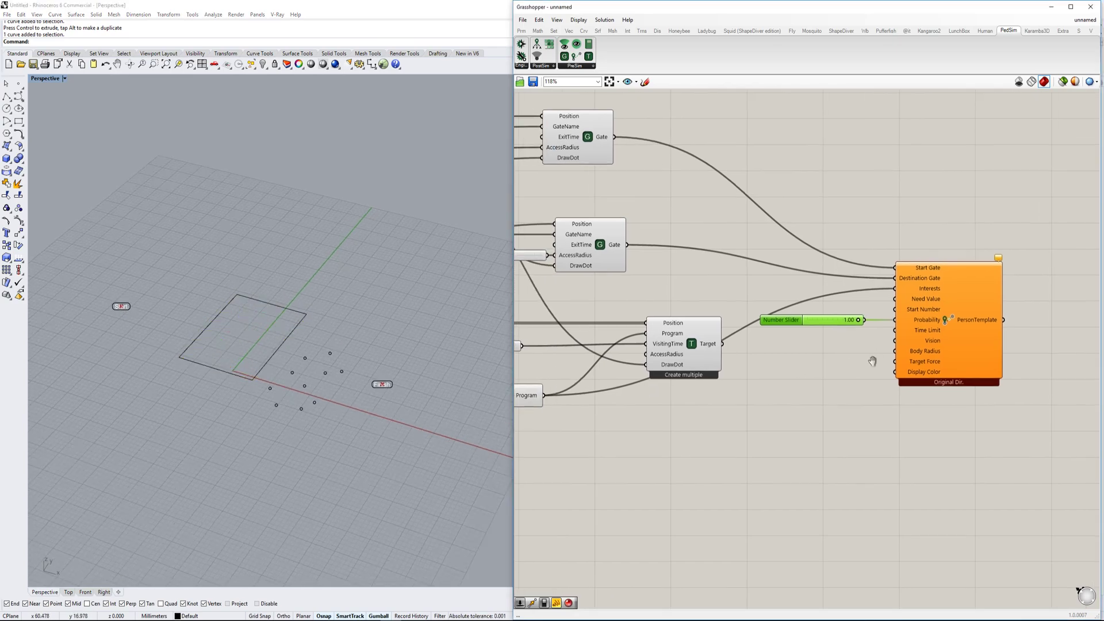
# Step: Add a FanShapedVision component, connect it to the PersonTemplate's Vision input and place it just below the Probability slider
pyautogui.click(964, 325)
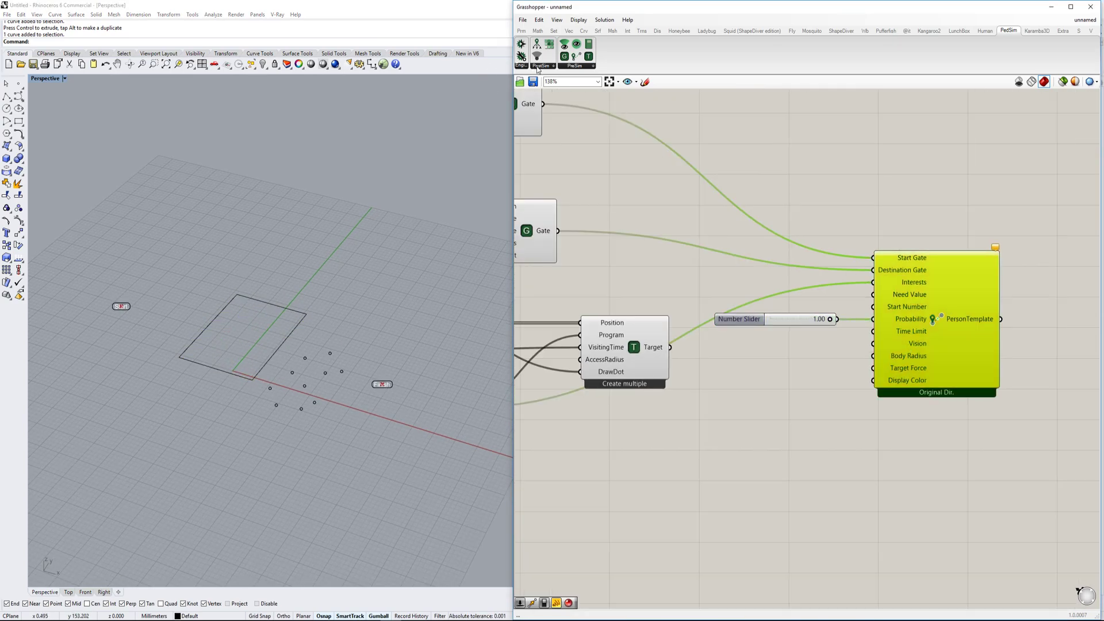
pyautogui.click(586, 68)
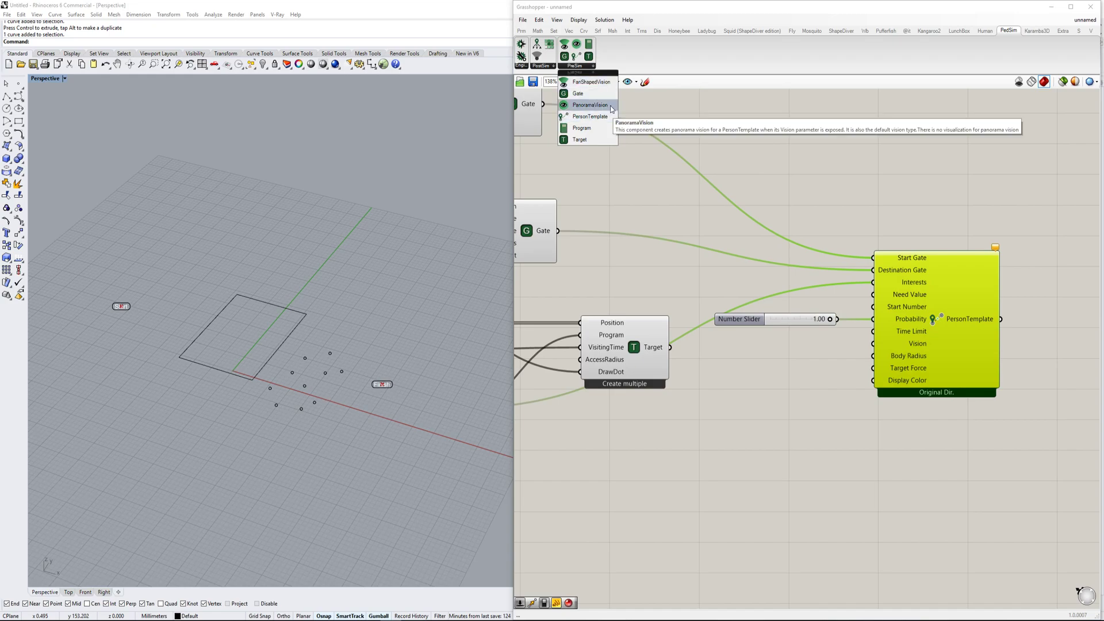
pyautogui.click(591, 82)
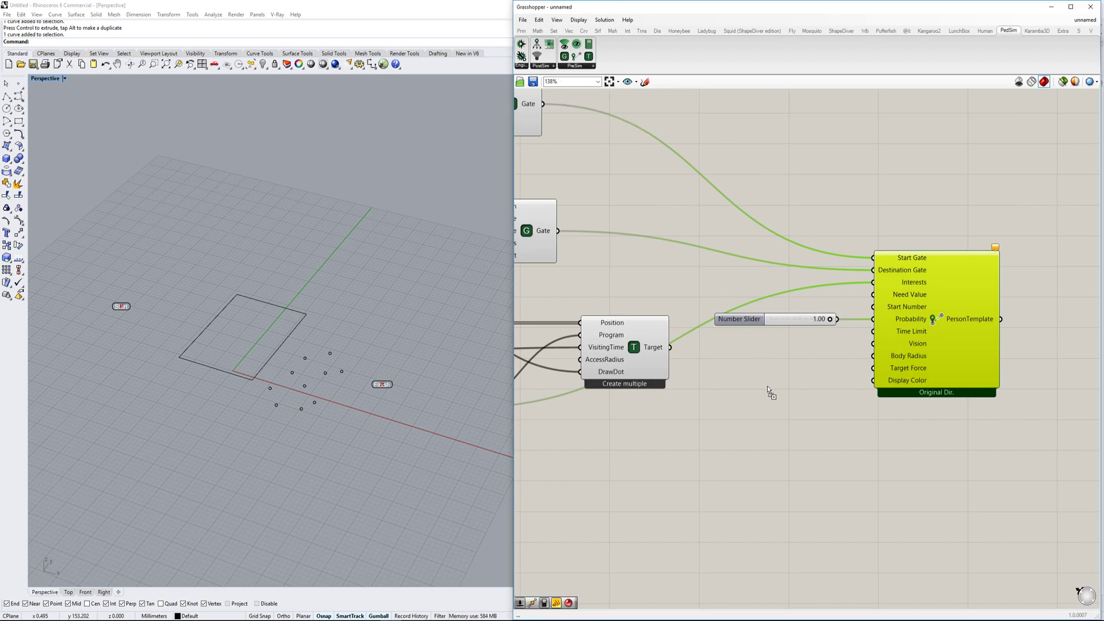
pyautogui.click(766, 385)
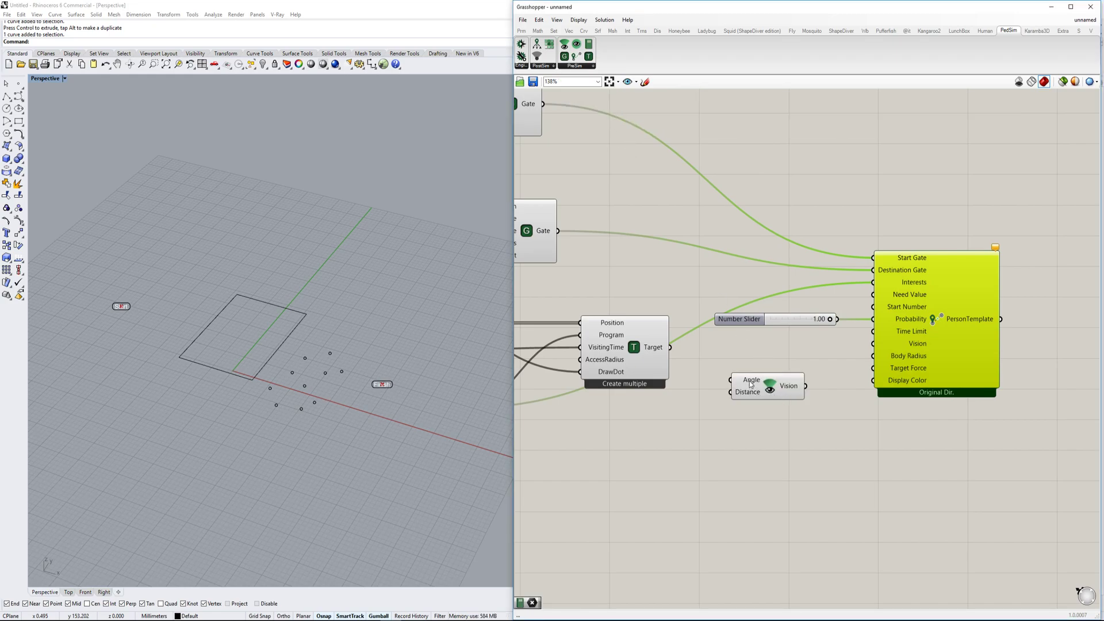
pyautogui.moveTo(807, 386); pyautogui.dragTo(874, 344)
pyautogui.moveTo(770, 386); pyautogui.dragTo(782, 344)
pyautogui.click(995, 352)
pyautogui.moveTo(995, 352); pyautogui.dragTo(888, 362, button='right')
pyautogui.click(980, 296)
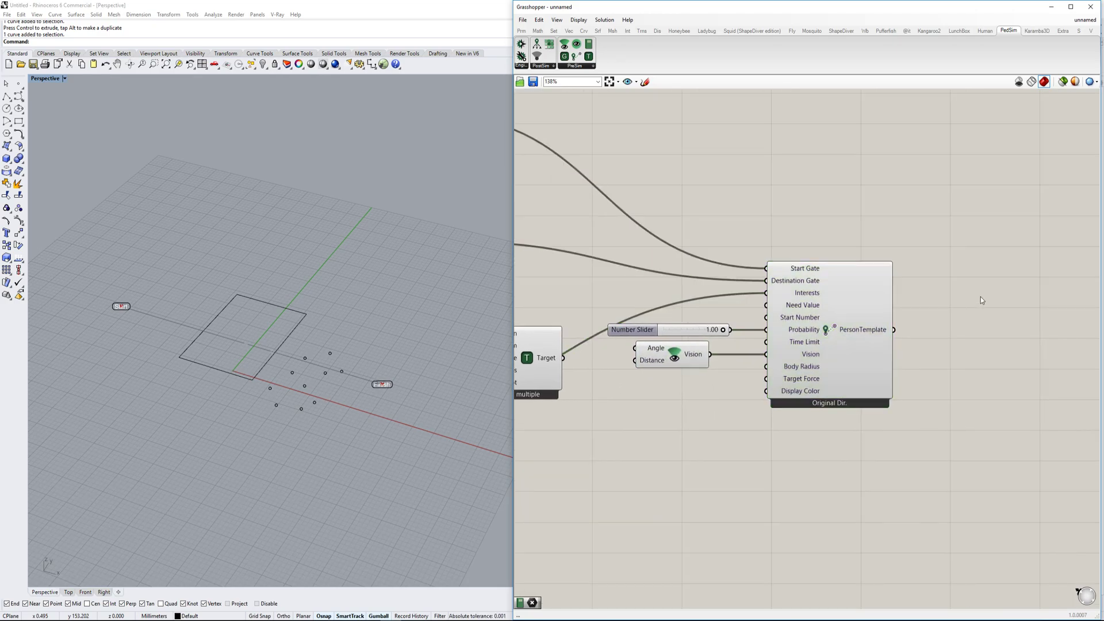
# Step: Add a PedSimulationSystem component on the free canvas beyond the PersonTemplate
pyautogui.scroll(-2, 864, 332)
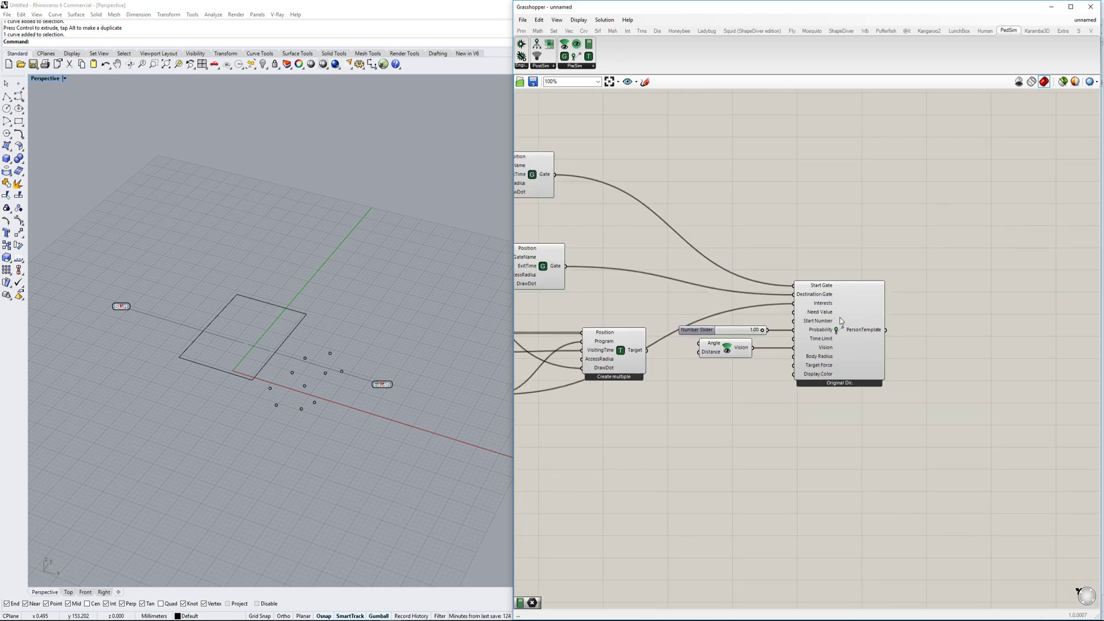
pyautogui.click(581, 67)
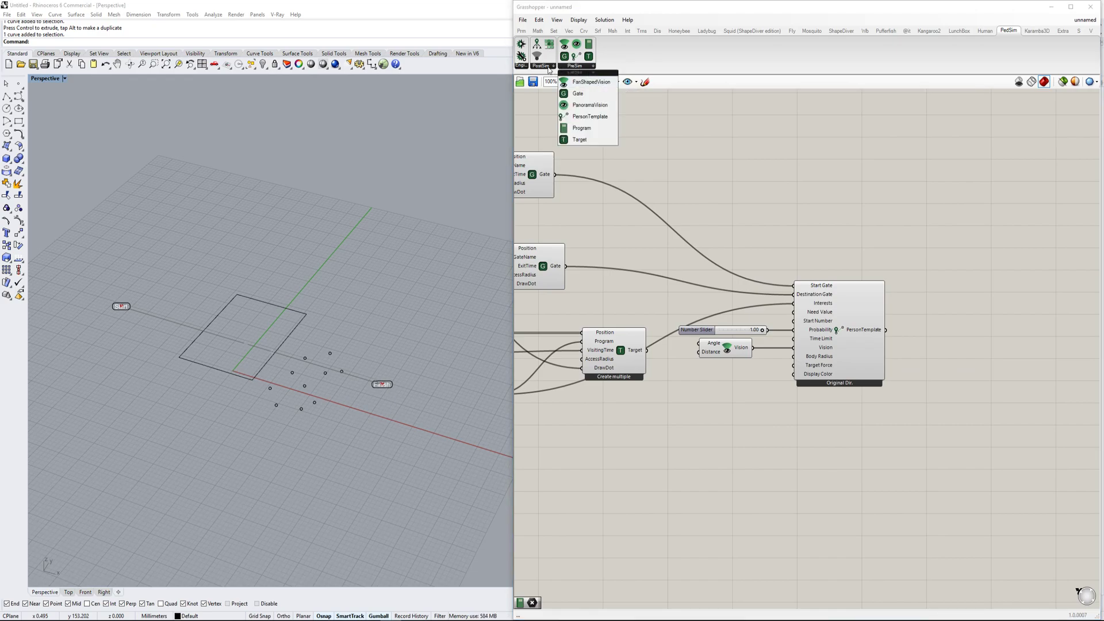
pyautogui.click(522, 67)
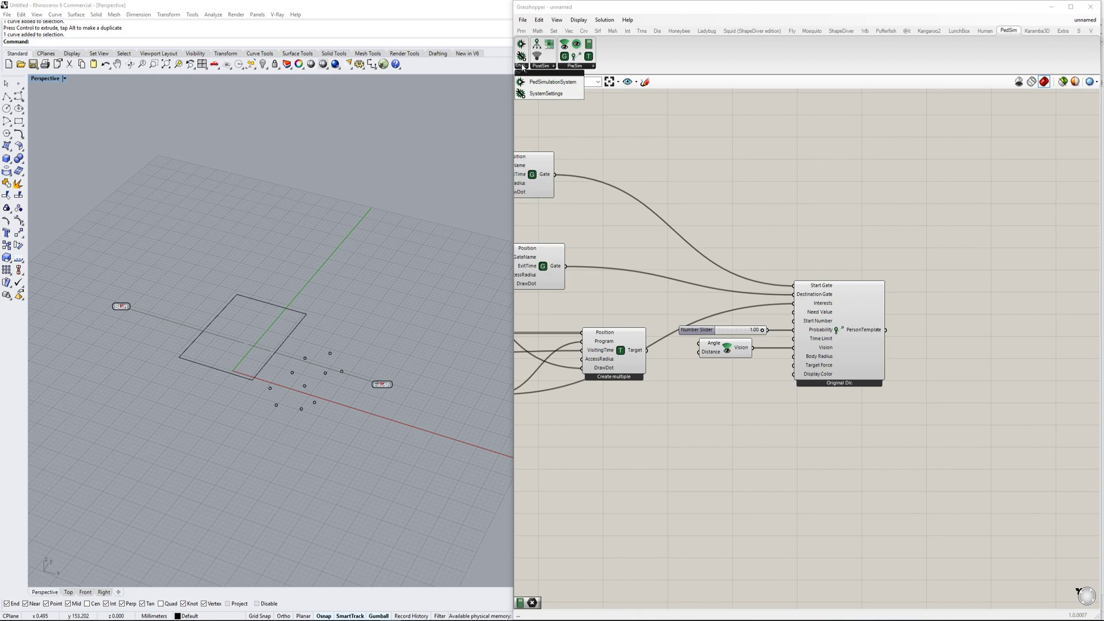
pyautogui.click(552, 81)
pyautogui.click(1016, 341)
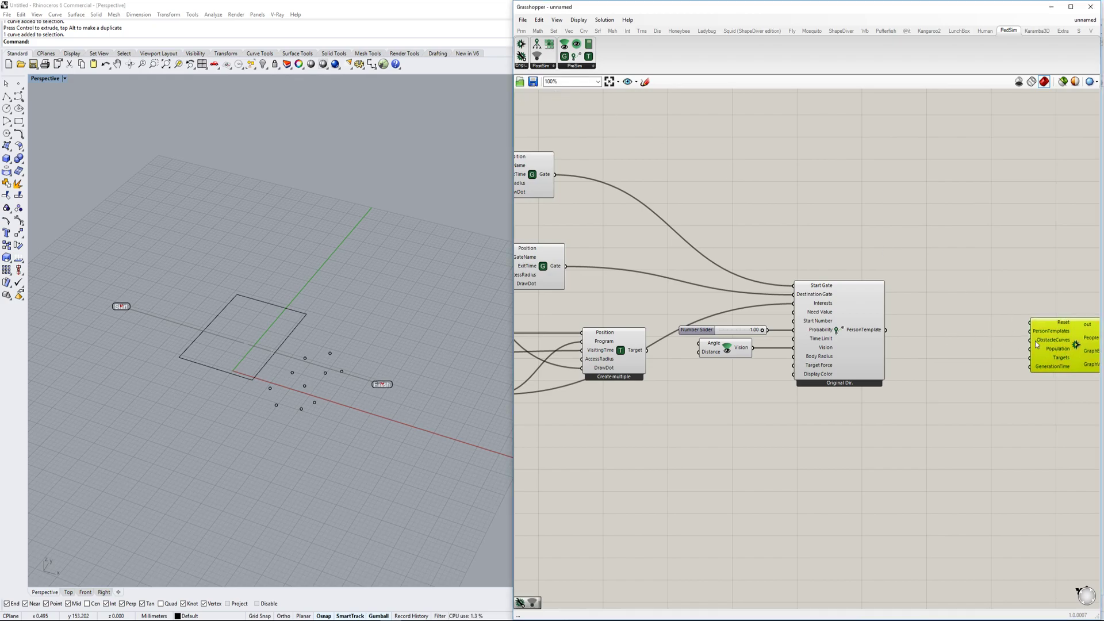
# Step: Add a Button above the PedSimulationSystem and connect it to the system's Reset input
pyautogui.scroll(3, 977, 320)
pyautogui.doubleClick(926, 235)
pyautogui.write('button')
pyautogui.press('Return')
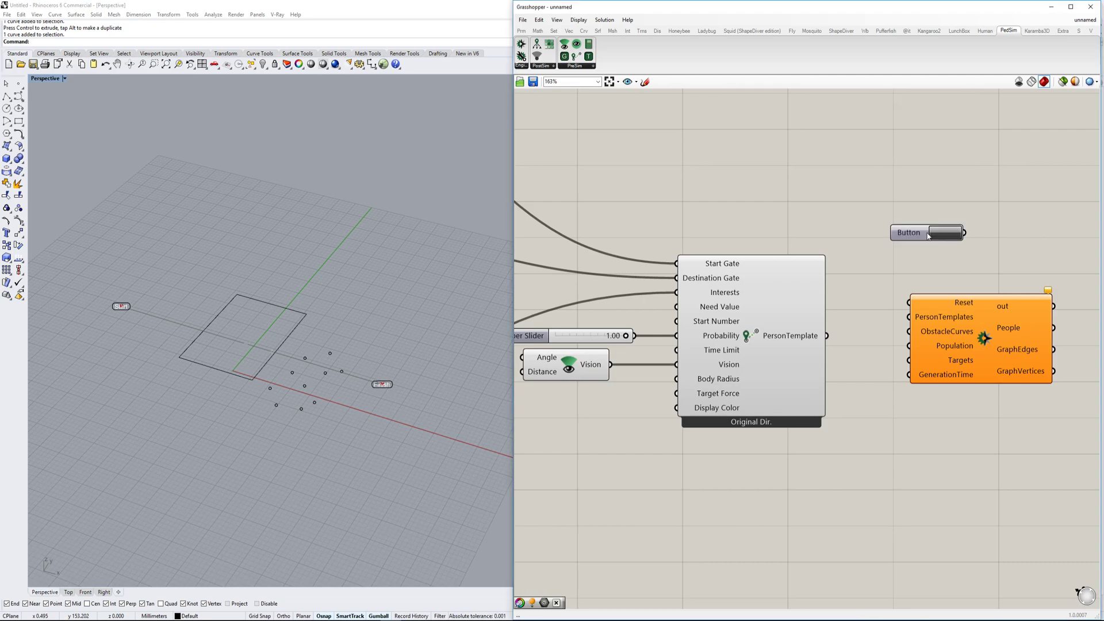
pyautogui.moveTo(963, 233); pyautogui.dragTo(910, 302)
# Step: Connect the PersonTemplate output to the PersonTemplates input of the PedSimulationSystem
pyautogui.scroll(-2, 1003, 315)
pyautogui.moveTo(997, 309); pyautogui.dragTo(875, 330)
pyautogui.moveTo(1037, 365); pyautogui.dragTo(946, 320, button='right')
pyautogui.click(962, 375)
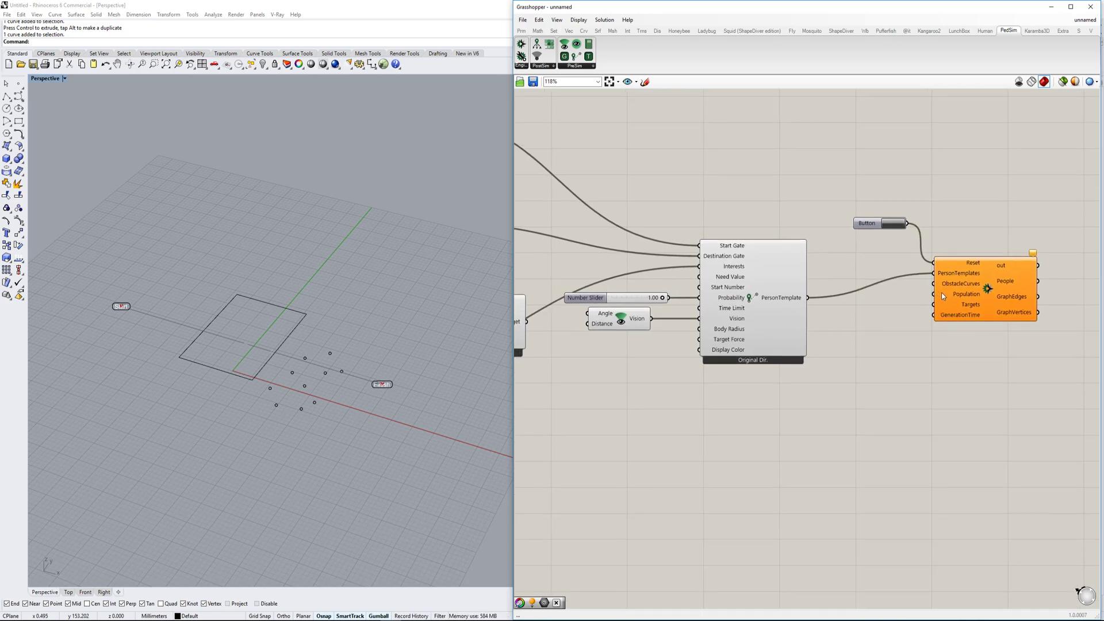
# Step: Add a number slider with the value 99 and connect it to the PedSimulationSystem's Population input, leaving ObstacleCurves free
pyautogui.doubleClick(886, 323)
pyautogui.write('99')
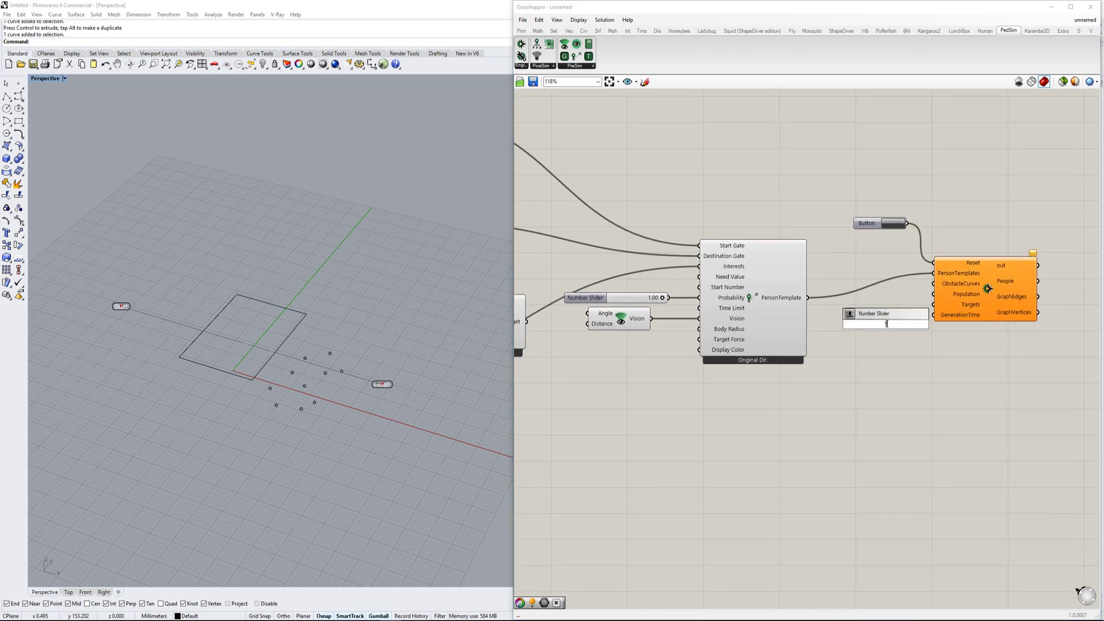
pyautogui.press('Return')
pyautogui.scroll(2, 925, 304)
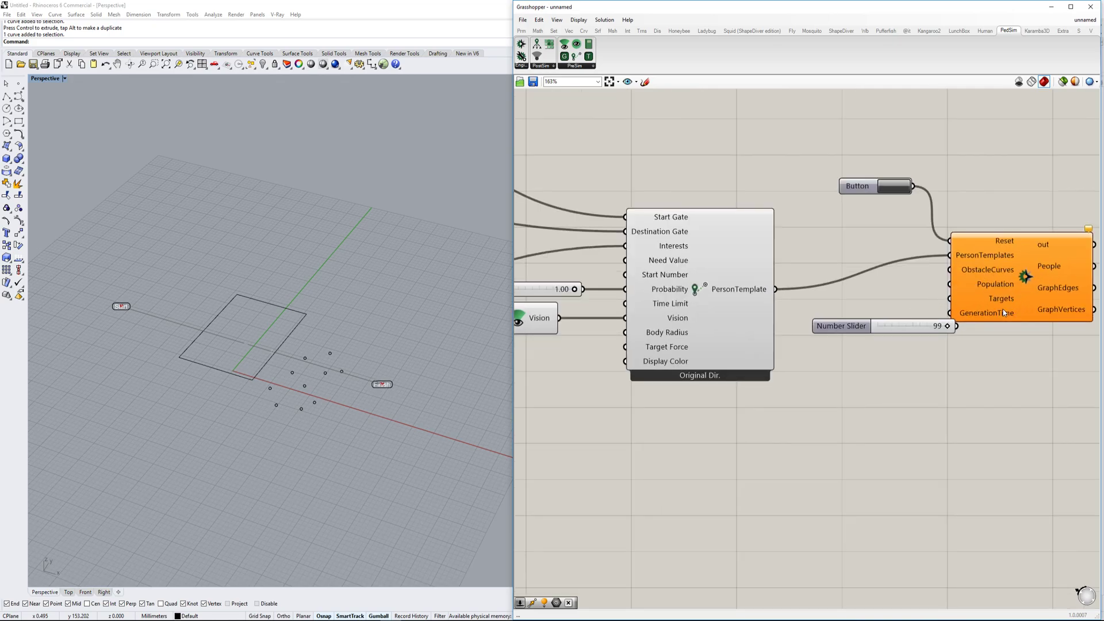
pyautogui.moveTo(1002, 310); pyautogui.dragTo(1032, 300)
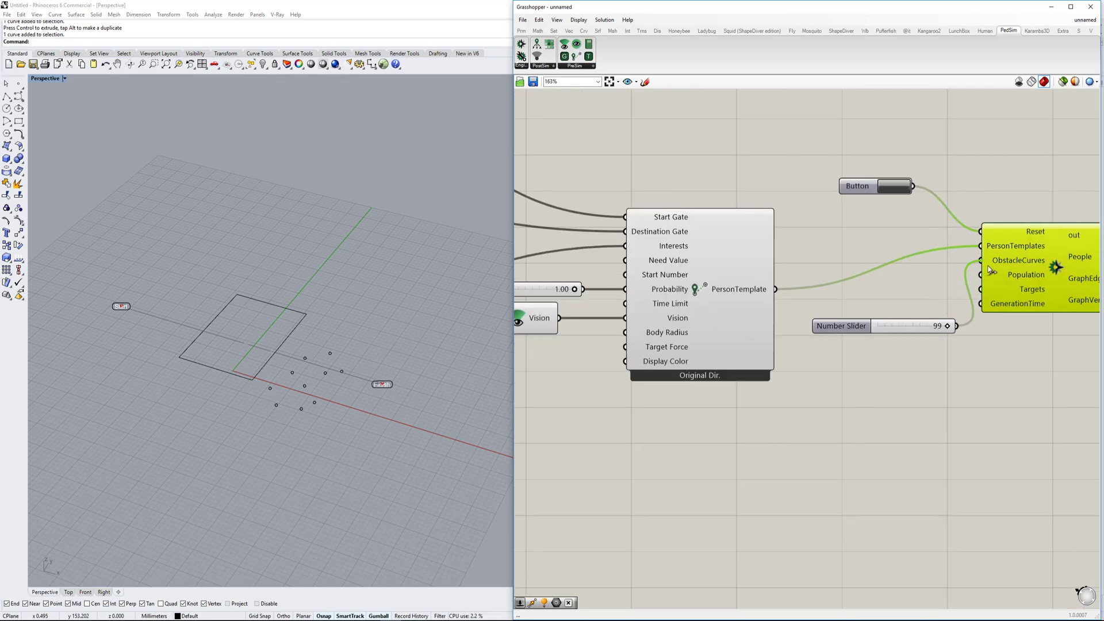
pyautogui.moveTo(988, 267); pyautogui.dragTo(986, 277)
pyautogui.moveTo(992, 288); pyautogui.dragTo(860, 299, button='right')
pyautogui.moveTo(943, 295); pyautogui.dragTo(987, 311)
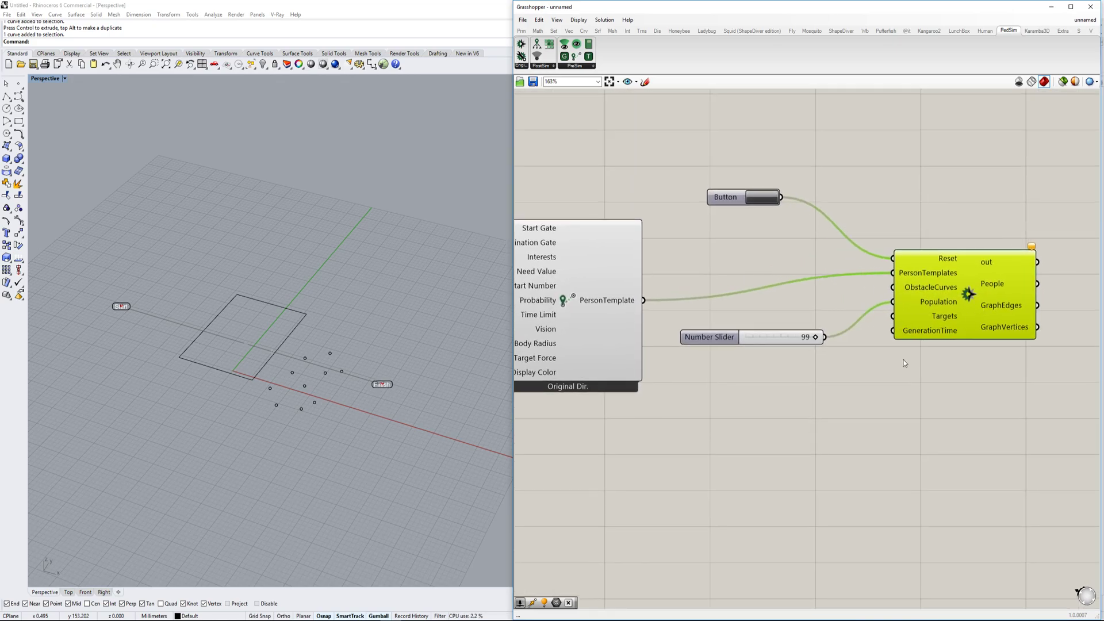
# Step: Add a number slider with the value 11, connect it to the GenerationTime input and place it beside the PedSimulationSystem
pyautogui.click(865, 381)
pyautogui.doubleClick(865, 384)
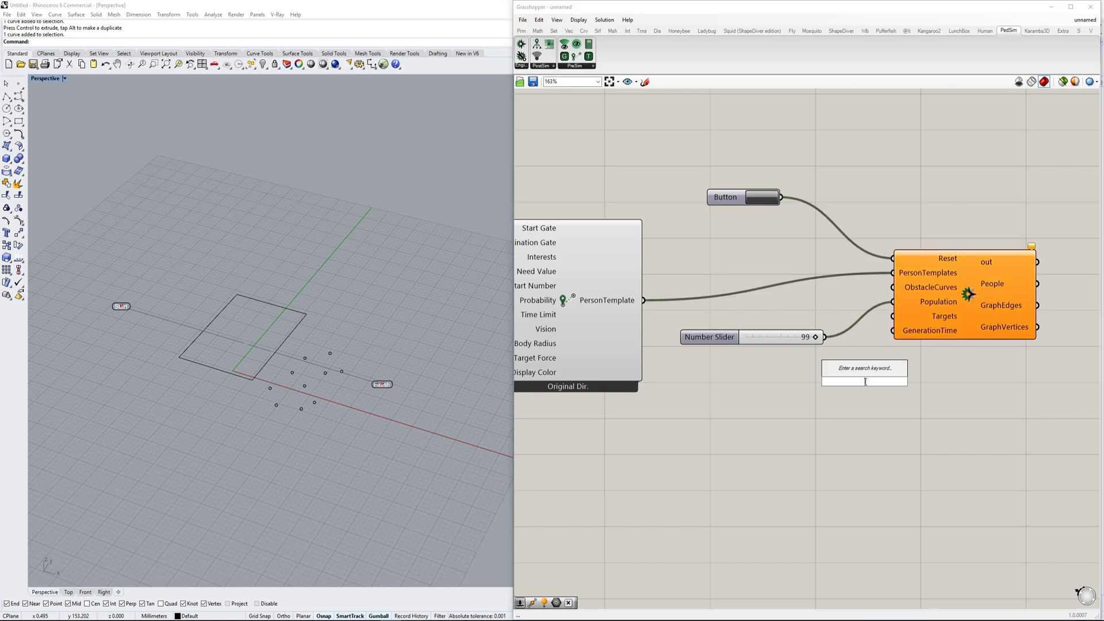
pyautogui.write('11')
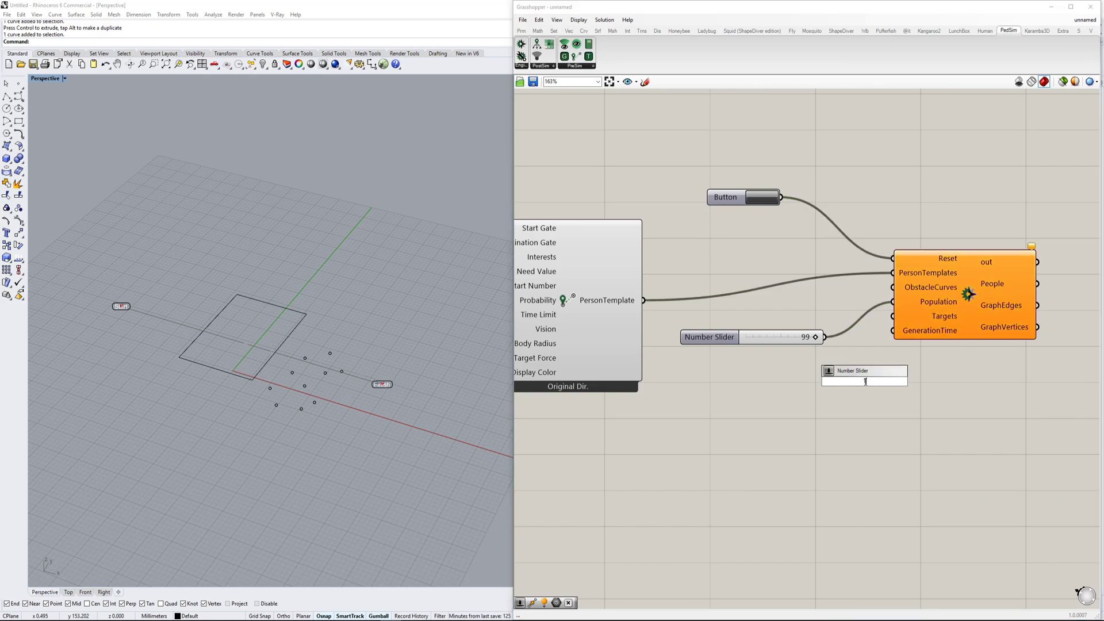
pyautogui.press('Return')
pyautogui.moveTo(938, 384); pyautogui.dragTo(899, 341)
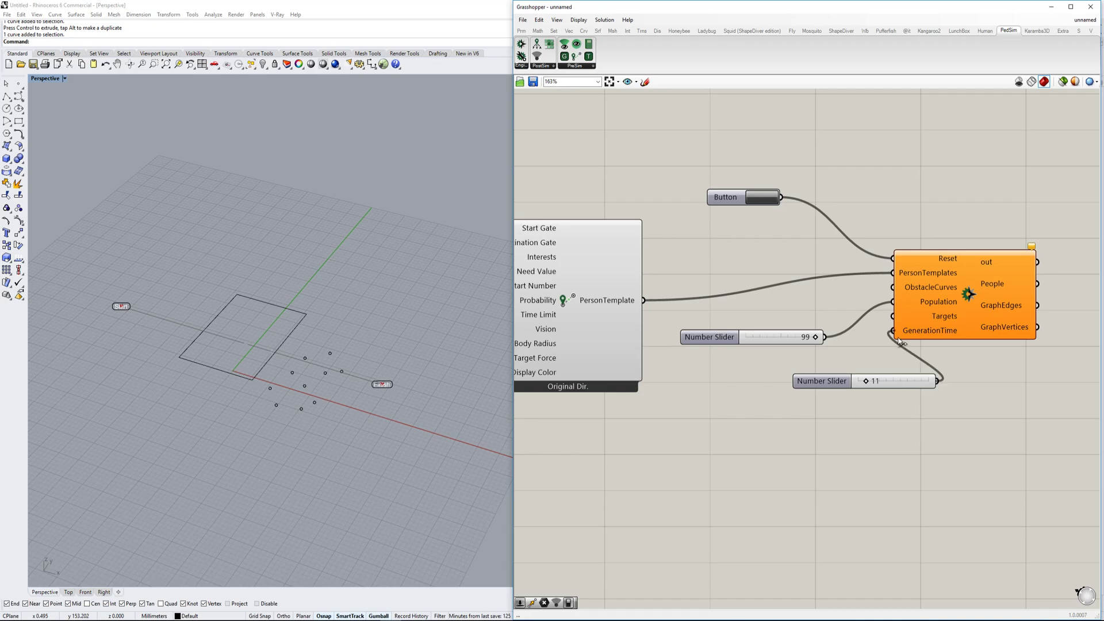
pyautogui.moveTo(838, 385); pyautogui.dragTo(789, 378)
pyautogui.rightClick(949, 333)
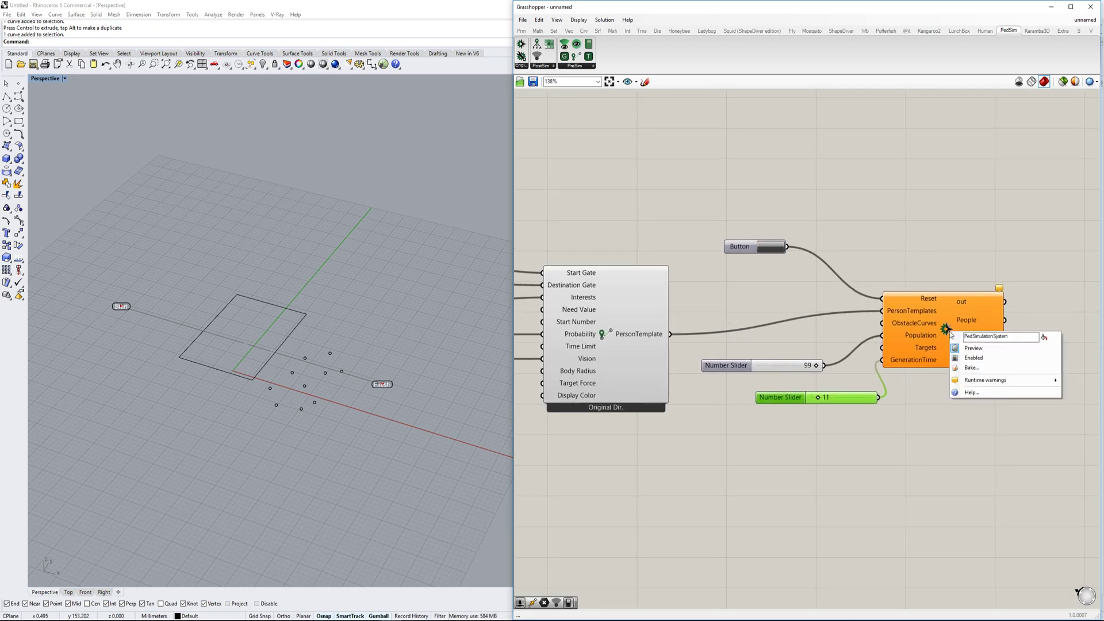
pyautogui.click(925, 296)
pyautogui.click(925, 296)
pyautogui.scroll(-2, 925, 297)
pyautogui.moveTo(925, 296); pyautogui.dragTo(985, 315, button='right')
pyautogui.scroll(1, 985, 316)
pyautogui.moveTo(886, 337); pyautogui.dragTo(925, 333, button='right')
pyautogui.click(989, 253)
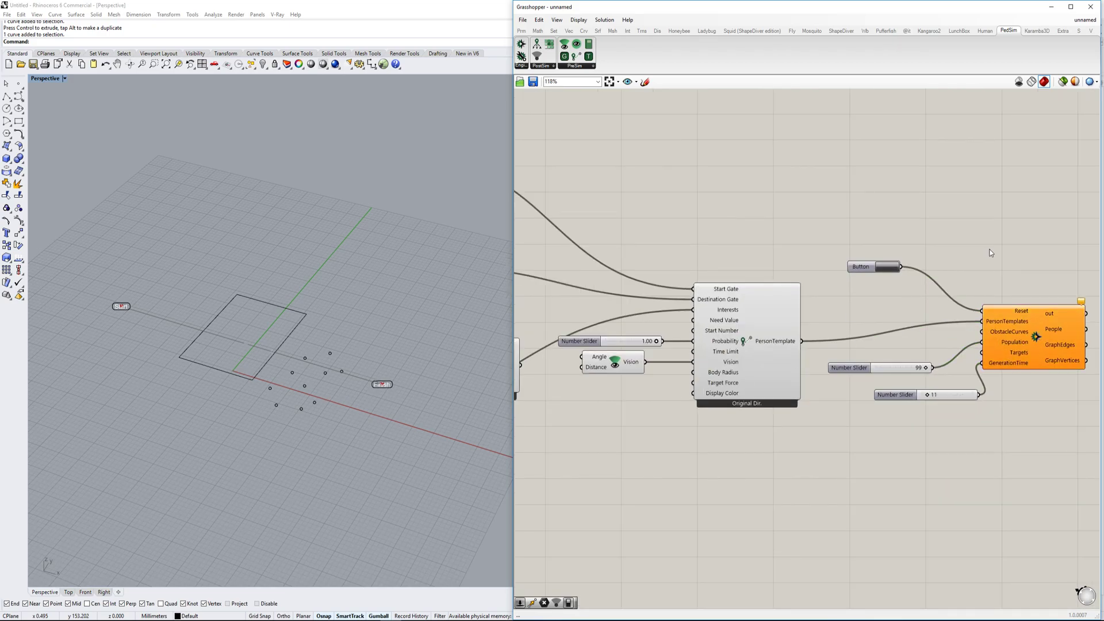
# Step: Select the rectangle in the Rhino viewport, show its control points to examine its corners, and clear the selection
pyautogui.click(291, 313)
pyautogui.press('F10')
pyautogui.scroll(5, 245, 346)
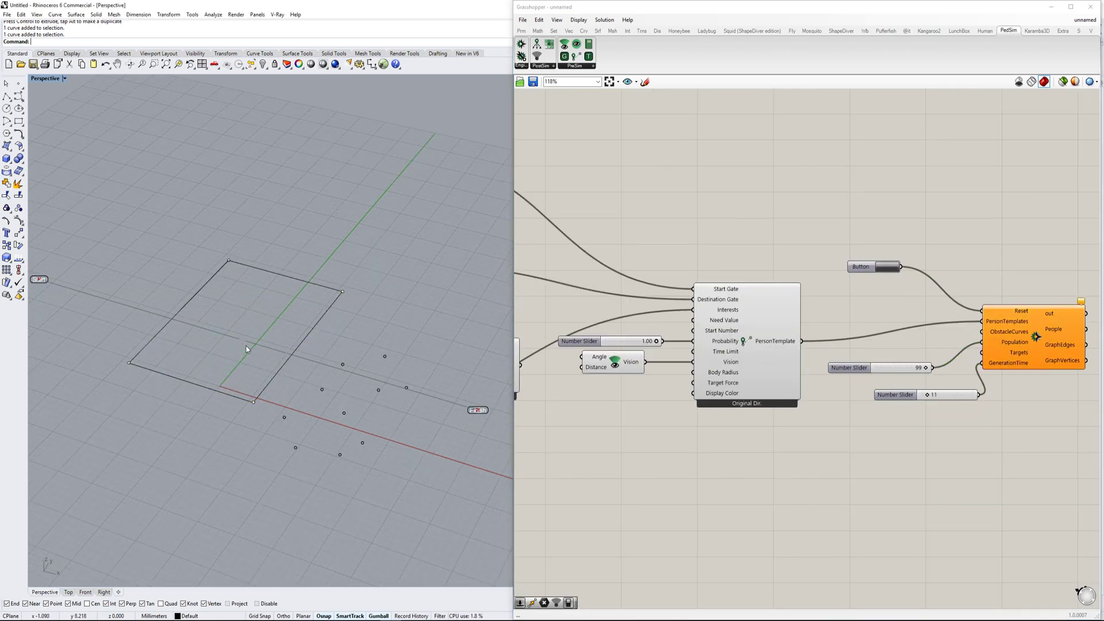
pyautogui.moveTo(209, 420); pyautogui.dragTo(154, 370, button='right')
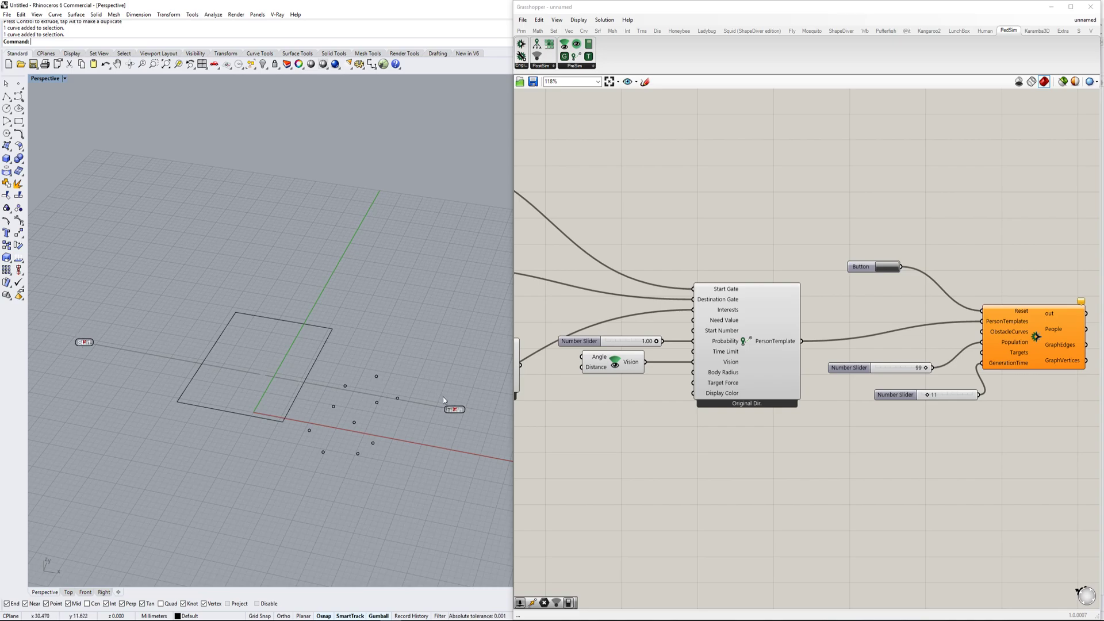
pyautogui.click(199, 368)
pyautogui.click(332, 361)
# Step: Add a Geometry parameter, reference the Rhino rectangle in it, connect it to the ObstacleCurves input and place it under the Button
pyautogui.moveTo(887, 225); pyautogui.dragTo(828, 231, button='right')
pyautogui.doubleClick(821, 241)
pyautogui.write('geo')
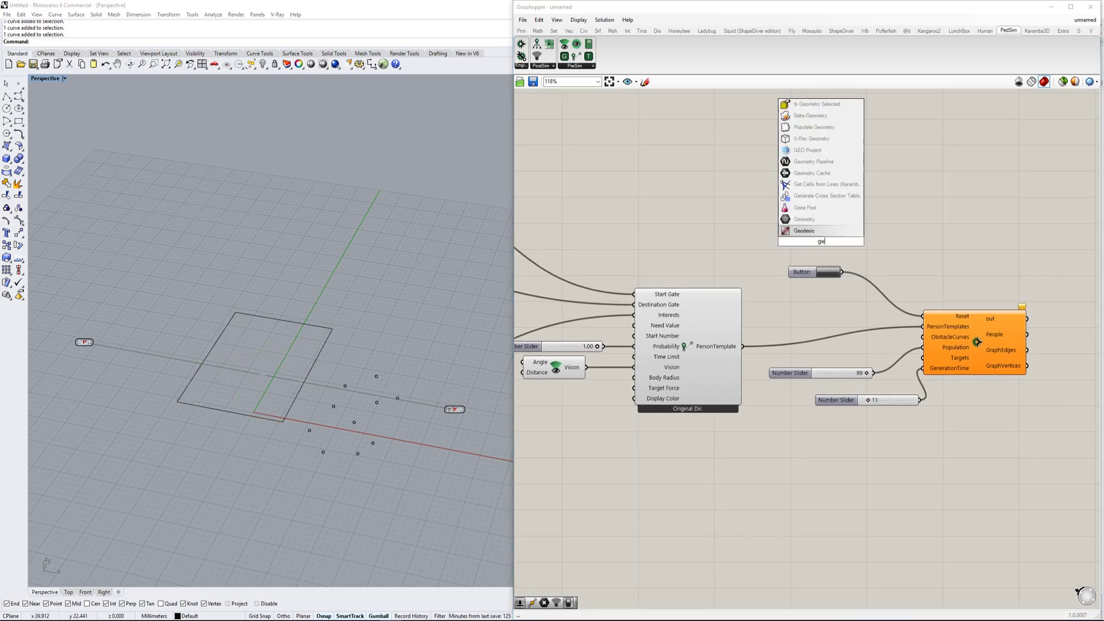
pyautogui.press('Return')
pyautogui.rightClick(828, 240)
pyautogui.click(862, 353)
pyautogui.click(305, 324)
pyautogui.moveTo(838, 241); pyautogui.dragTo(923, 337)
pyautogui.moveTo(922, 337); pyautogui.dragTo(817, 332, button='right')
pyautogui.moveTo(716, 240); pyautogui.dragTo(712, 329)
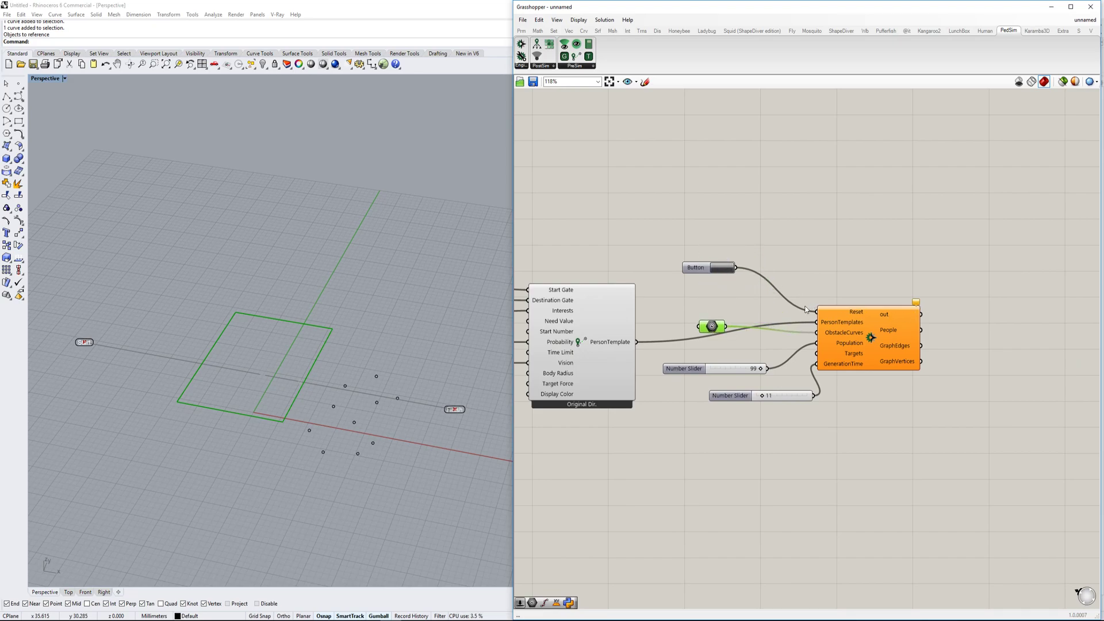
# Step: Connect the Target component's output to the PedSimulationSystem's Targets input
pyautogui.scroll(2, 811, 307)
pyautogui.click(847, 374)
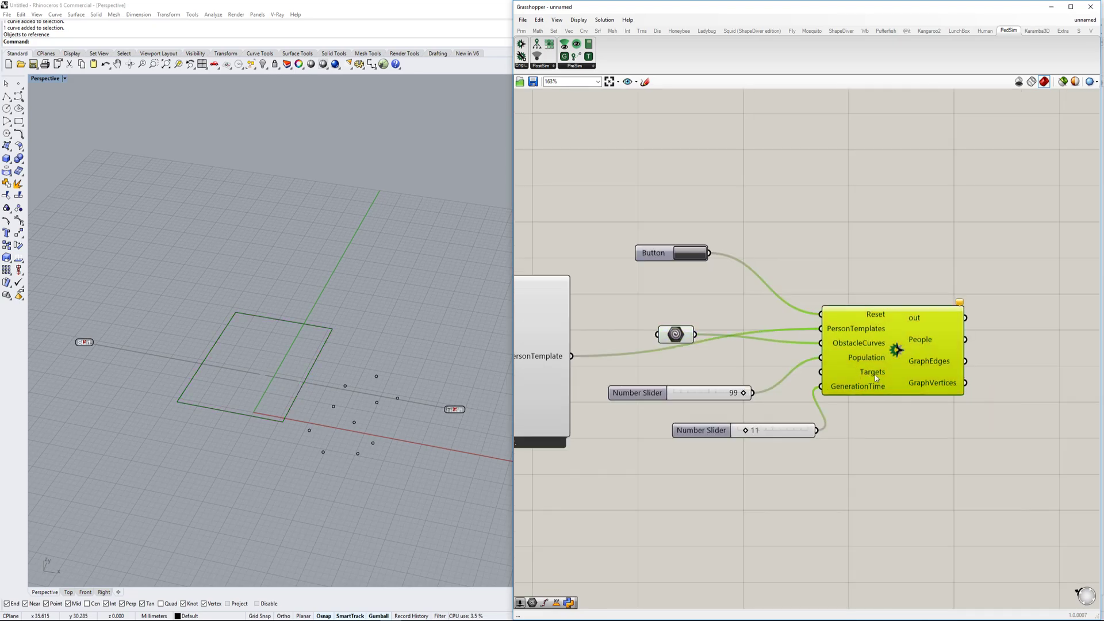
pyautogui.scroll(-2, 892, 373)
pyautogui.scroll(-2, 851, 353)
pyautogui.moveTo(863, 348); pyautogui.dragTo(953, 334, button='right')
pyautogui.scroll(2, 931, 338)
pyautogui.scroll(-2, 926, 348)
pyautogui.moveTo(717, 368); pyautogui.dragTo(787, 353, button='right')
pyautogui.moveTo(639, 334); pyautogui.dragTo(1019, 318)
pyautogui.moveTo(1019, 323); pyautogui.dragTo(900, 328, button='right')
pyautogui.click(951, 308)
# Step: Add a DrawPerson component beyond the PedSimulationSystem and connect the system's People output to it
pyautogui.scroll(2, 951, 308)
pyautogui.click(1058, 256)
pyautogui.moveTo(1059, 257); pyautogui.dragTo(949, 270, button='right')
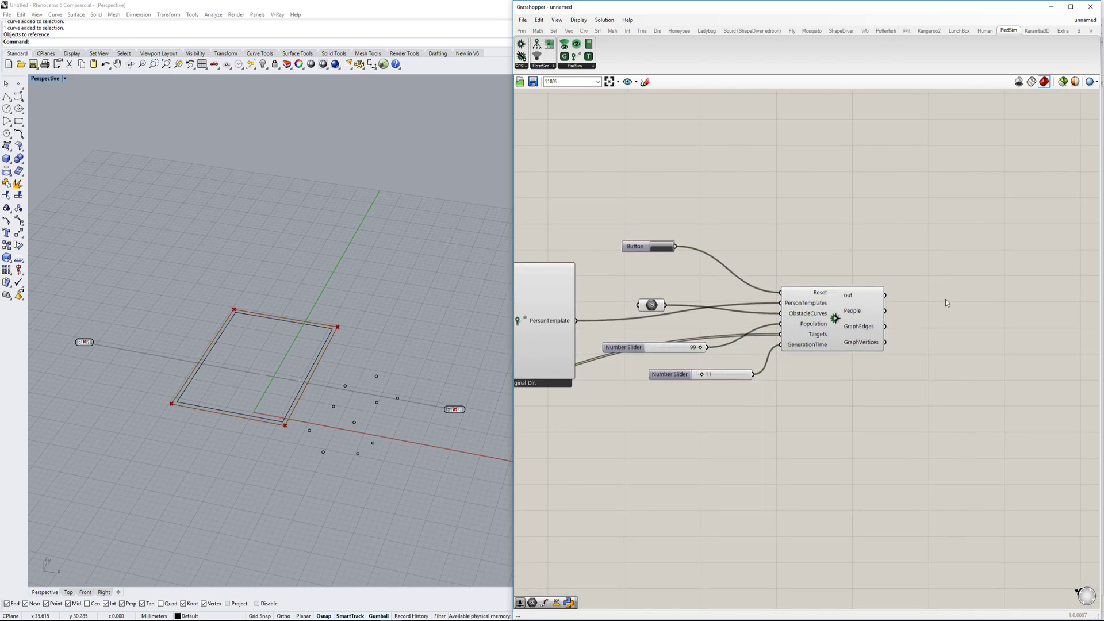
pyautogui.doubleClick(945, 299)
pyautogui.press('Escape')
pyautogui.click(550, 67)
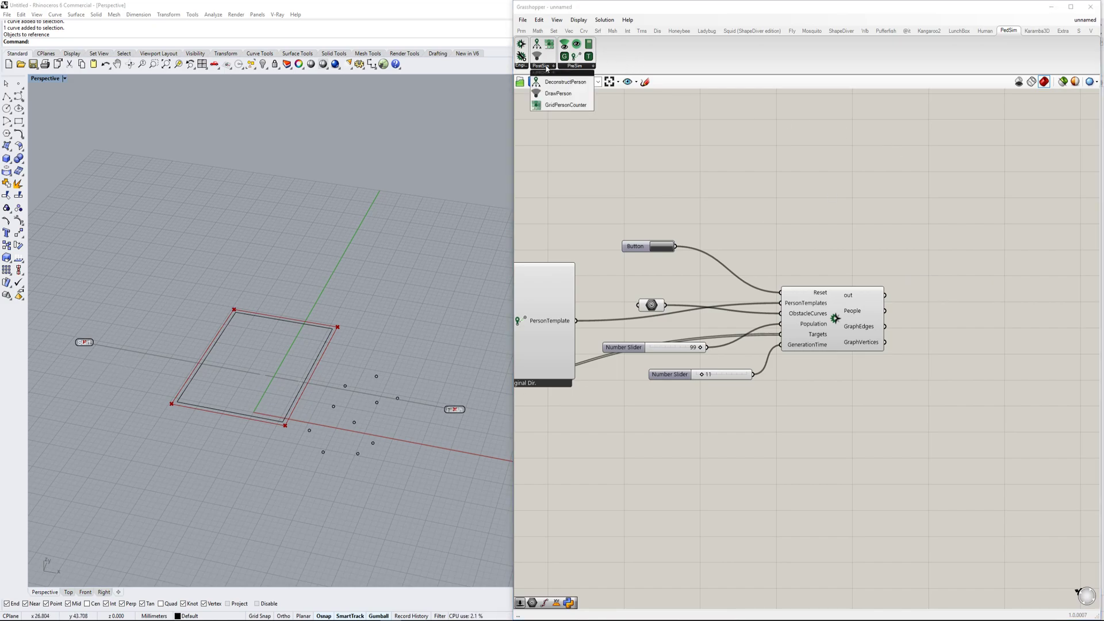
pyautogui.moveTo(558, 94); pyautogui.dragTo(987, 313)
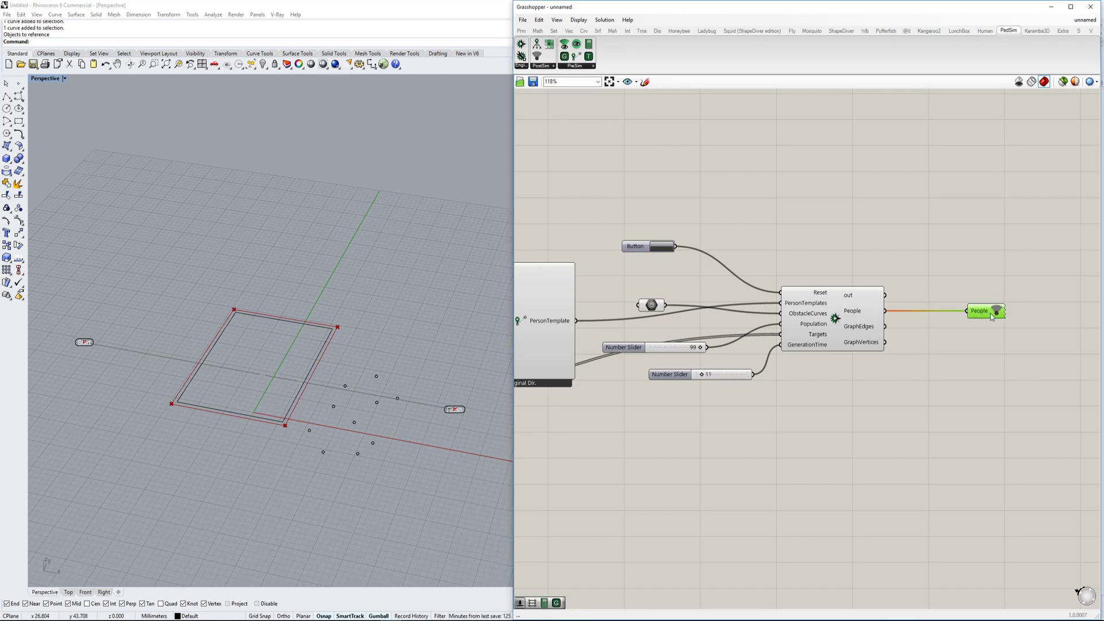
# Step: Add a Timer above the PedSimulationSystem, target it at the system and set its interval to 20 ms
pyautogui.doubleClick(848, 243)
pyautogui.write('timer')
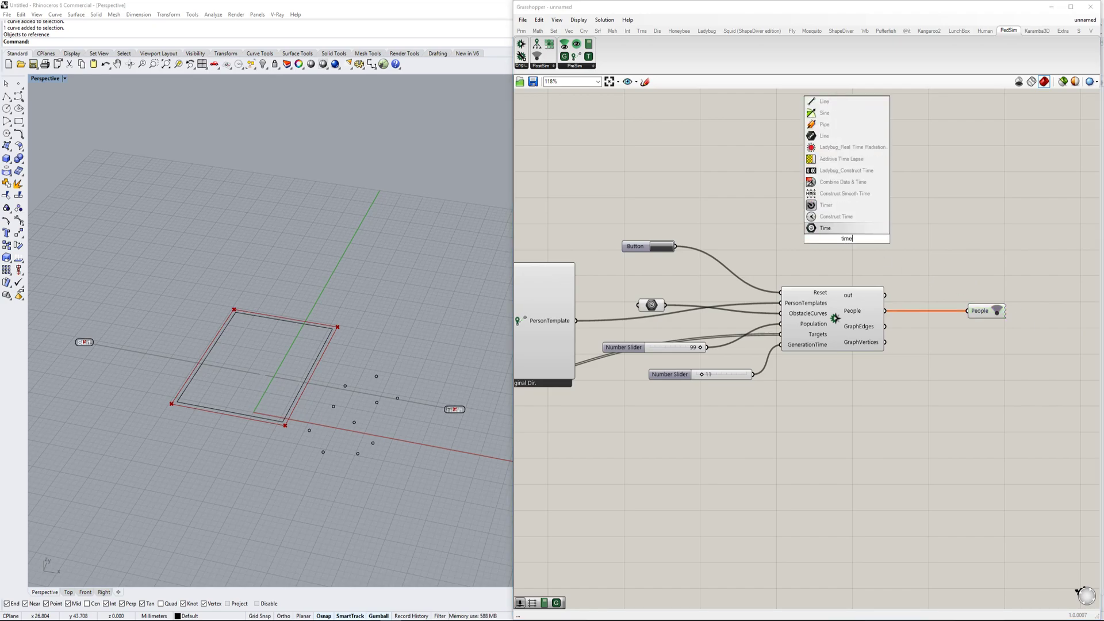
pyautogui.press('Return')
pyautogui.moveTo(849, 242); pyautogui.dragTo(785, 294)
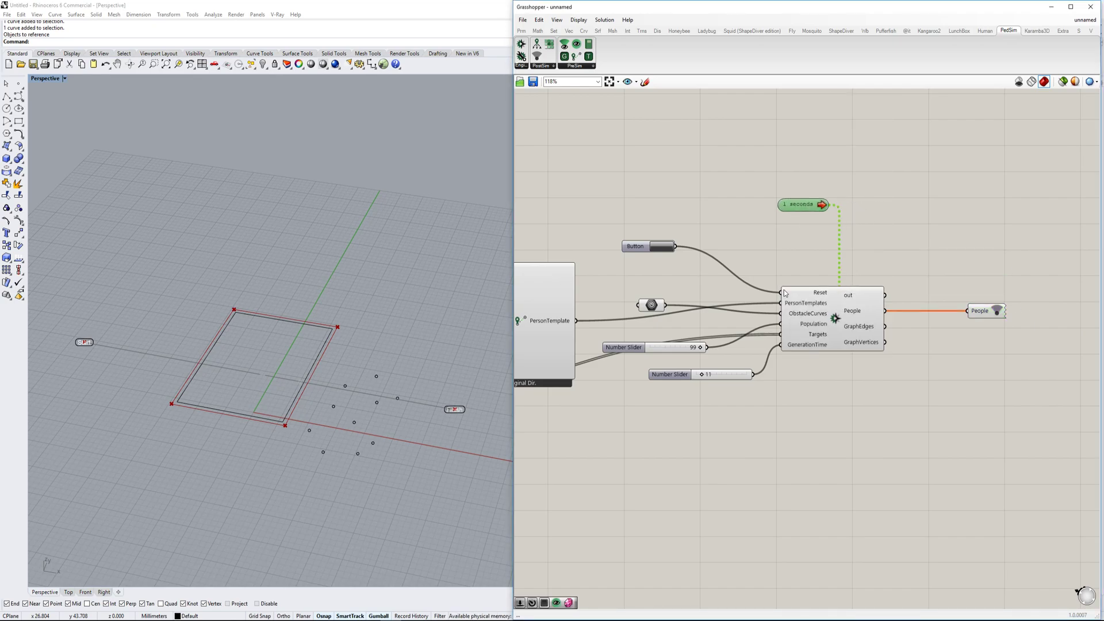
pyautogui.rightClick(805, 205)
pyautogui.moveTo(841, 244)
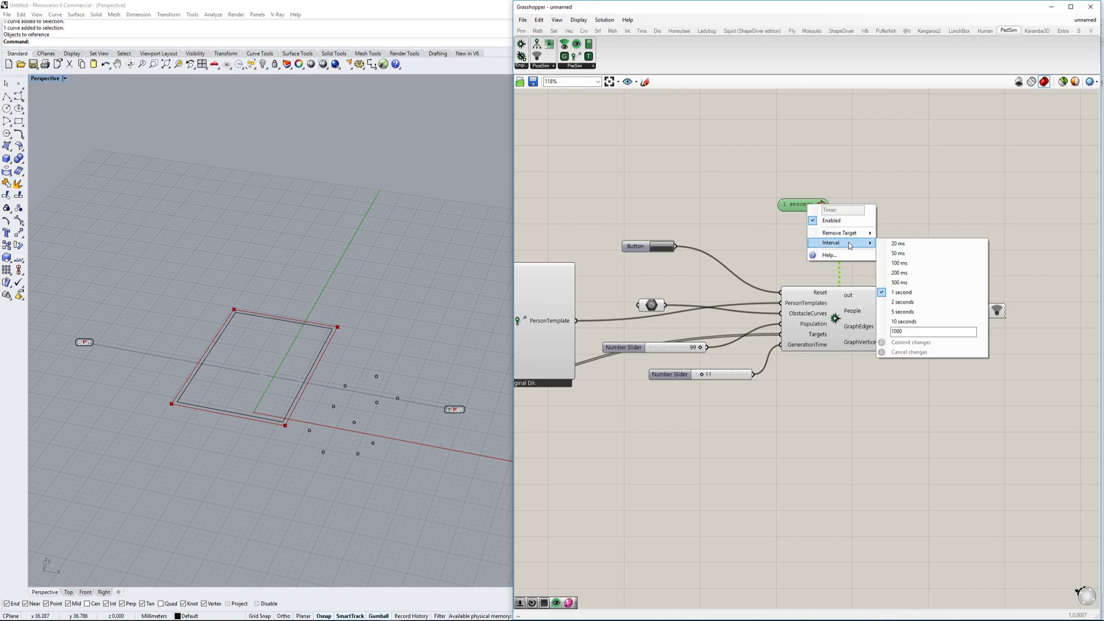
pyautogui.click(905, 244)
# Step: While watching people leave the start gate in the viewport, set the GenerationTime slider to 37
pyautogui.moveTo(118, 343)
pyautogui.keyDown('shift'); pyautogui.mouseDown(button='right')
pyautogui.moveTo(270, 329)
pyautogui.moveTo(179, 358)
pyautogui.moveTo(134, 347)
pyautogui.mouseUp(button='right'); pyautogui.keyUp('shift')
pyautogui.scroll(8, 271, 330)
pyautogui.scroll(-3, 235, 347)
pyautogui.scroll(2, 134, 347)
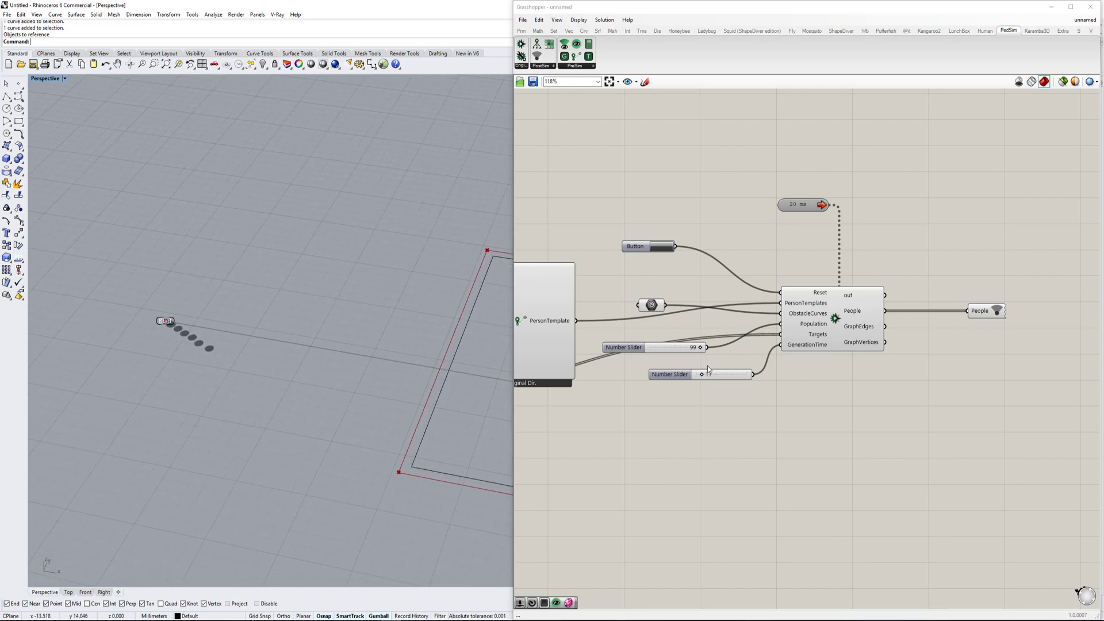
pyautogui.moveTo(701, 374); pyautogui.dragTo(718, 374)
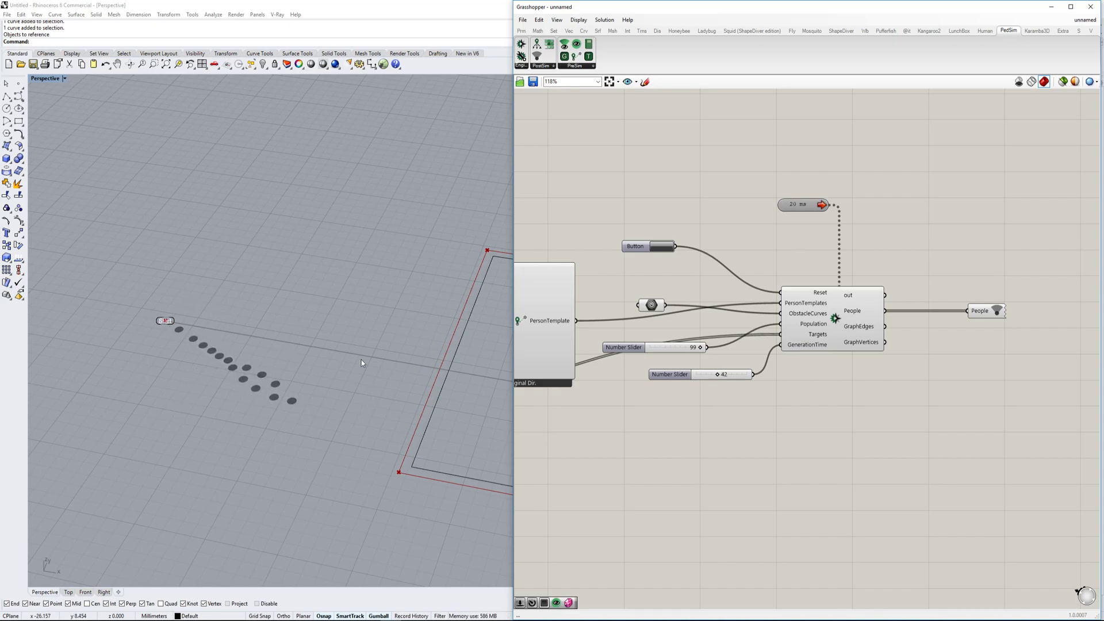
pyautogui.scroll(2, 730, 380)
pyautogui.moveTo(713, 374); pyautogui.dragTo(708, 373)
# Step: Select the obstacle rectangle in the Rhino viewport and shift it away from the red axis
pyautogui.scroll(-3, 399, 376)
pyautogui.keyDown('shift'); pyautogui.moveTo(399, 376); pyautogui.dragTo(239, 322, button='right'); pyautogui.keyUp('shift')
pyautogui.scroll(-3, 239, 323)
pyautogui.click(272, 309)
pyautogui.moveTo(352, 299); pyautogui.dragTo(372, 257)
pyautogui.moveTo(373, 260); pyautogui.dragTo(352, 296)
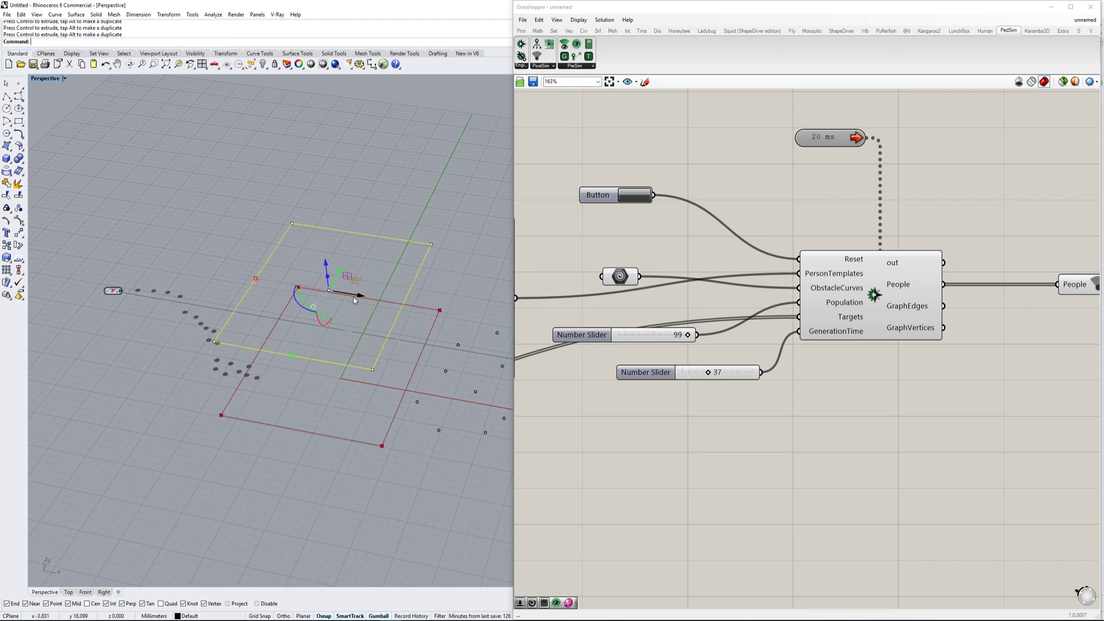
# Step: Try to reference the moved rectangle again in the Geometry parameter and reset the simulation
pyautogui.rightClick(619, 278)
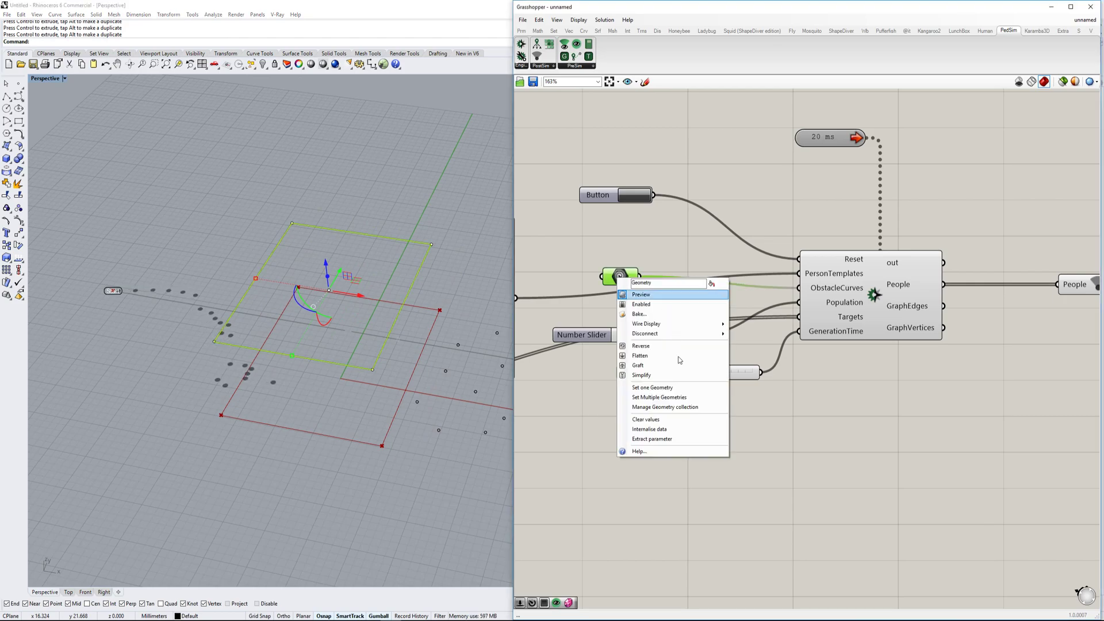
pyautogui.click(641, 387)
pyautogui.click(627, 197)
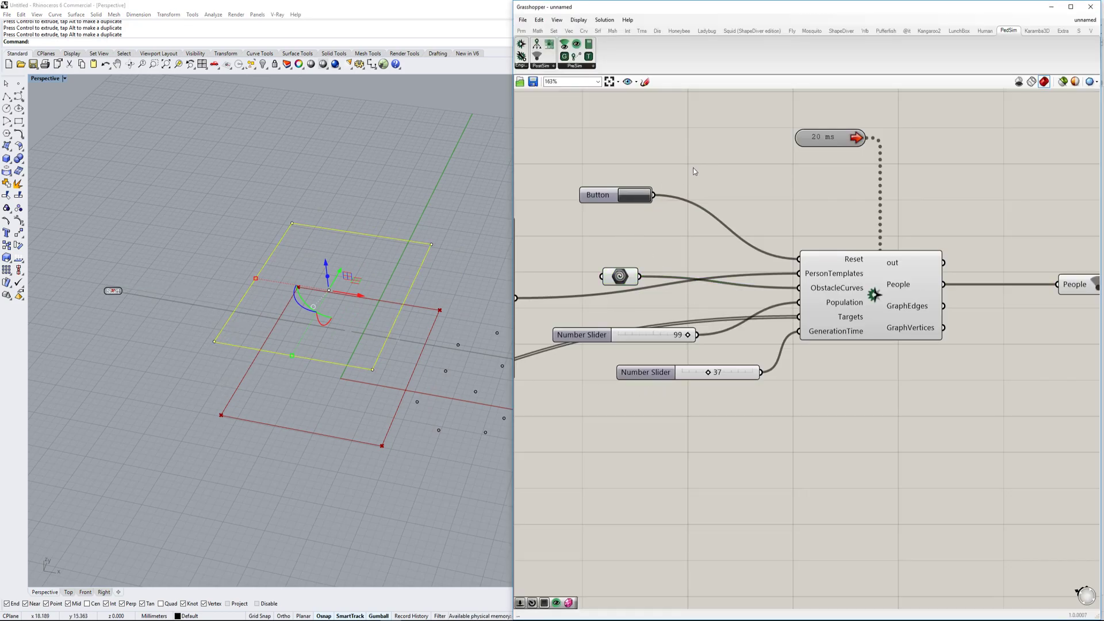
# Step: Delete the obstacle rectangle in Rhino and draw a new one across the path between the gates
pyautogui.click(630, 274)
pyautogui.click(325, 239)
pyautogui.press('Delete')
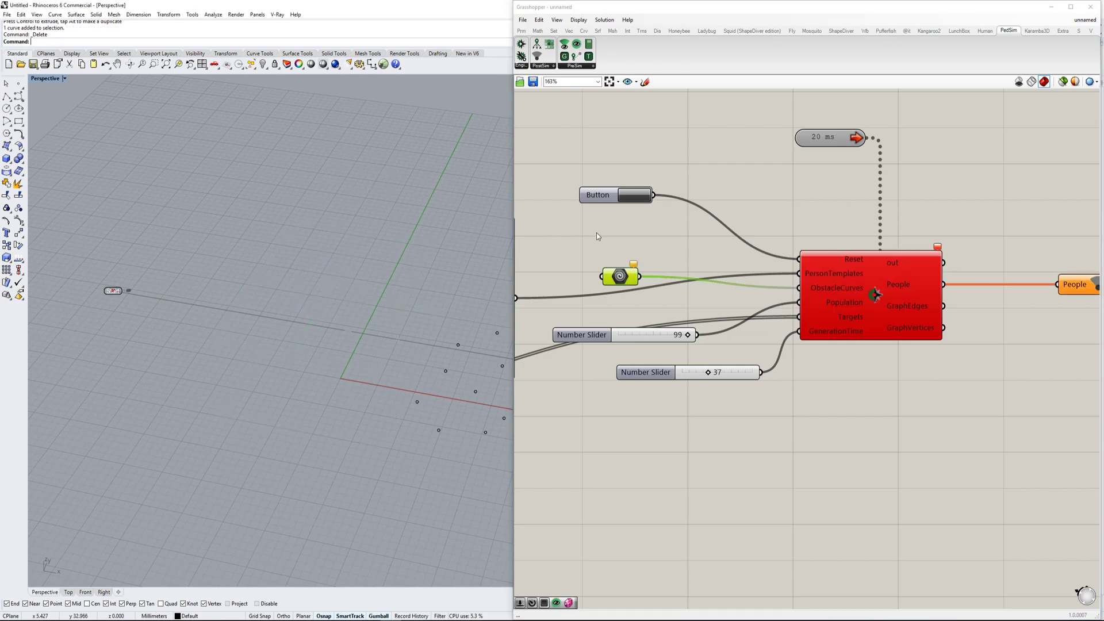
pyautogui.rightClick(614, 275)
pyautogui.moveTo(345, 253); pyautogui.dragTo(319, 260, button='right')
pyautogui.write('Rectangle')
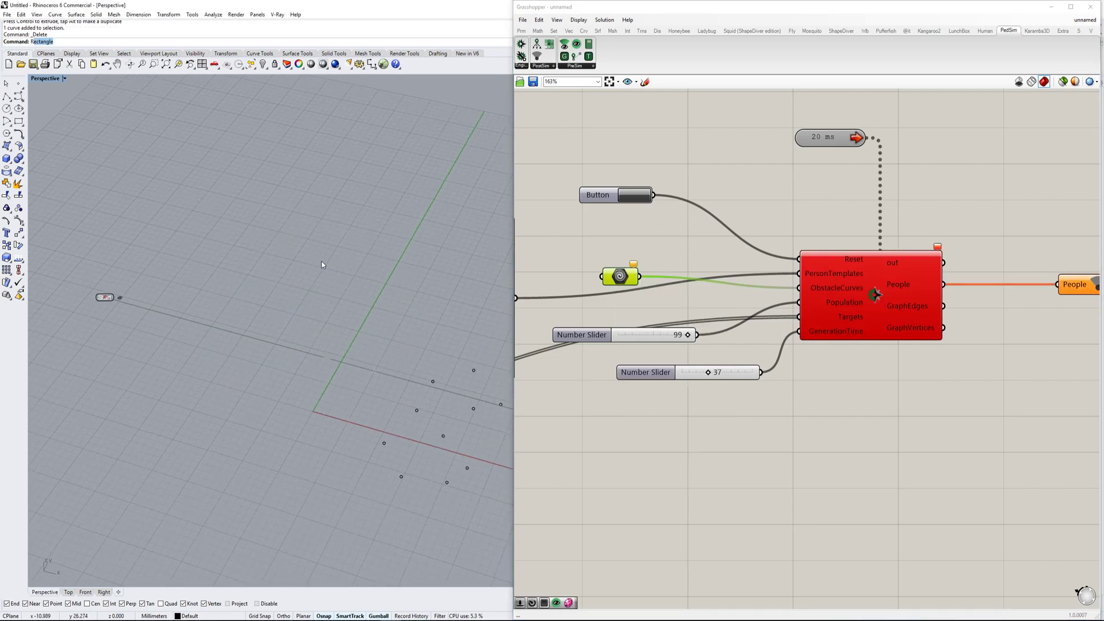
pyautogui.press('Return')
pyautogui.click(240, 269)
pyautogui.click(344, 389)
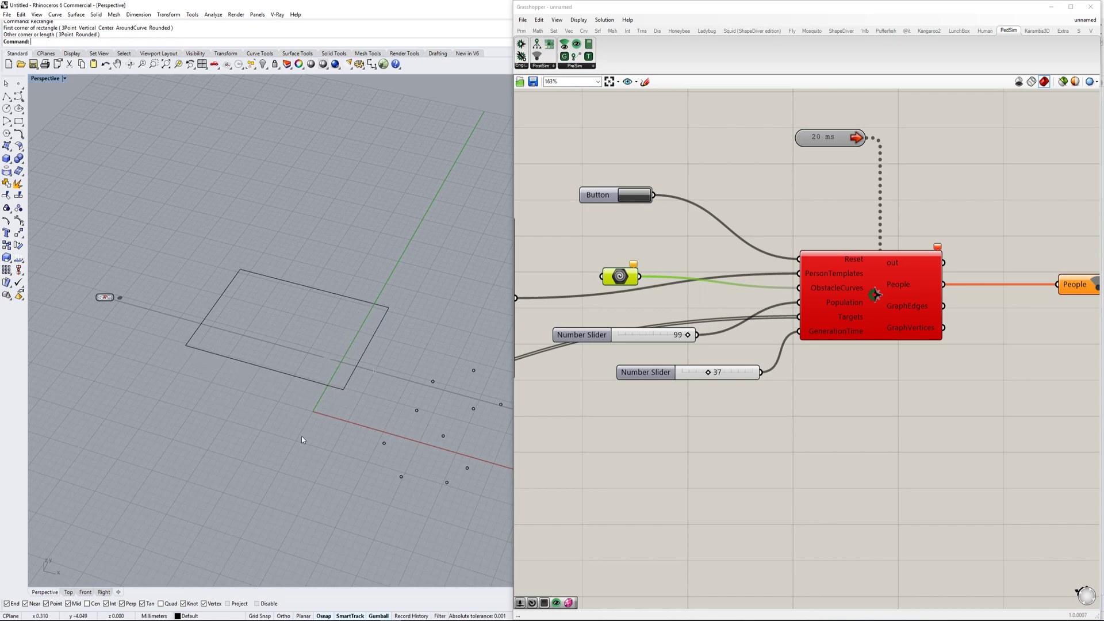
# Step: Draw a circle with the Circle command on the ground beside the new rectangle, near the start gate
pyautogui.press('Return')
pyautogui.click(162, 409)
pyautogui.click(182, 444)
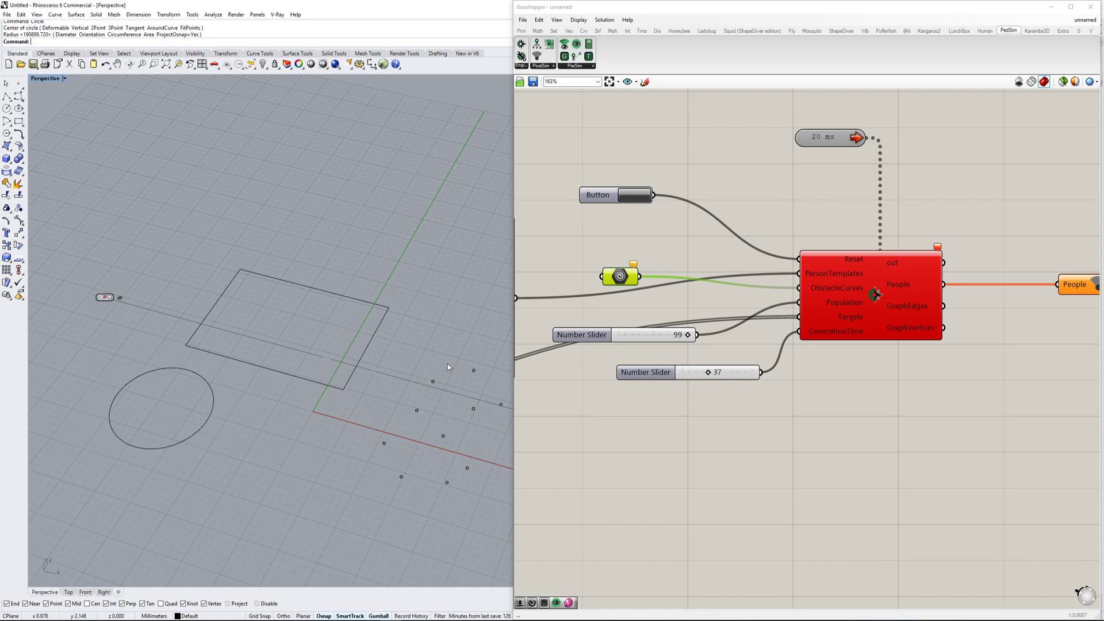
# Step: Reference both the new rectangle and the circle as multiple geometries in the Geometry parameter feeding ObstacleCurves
pyautogui.rightClick(620, 274)
pyautogui.click(661, 409)
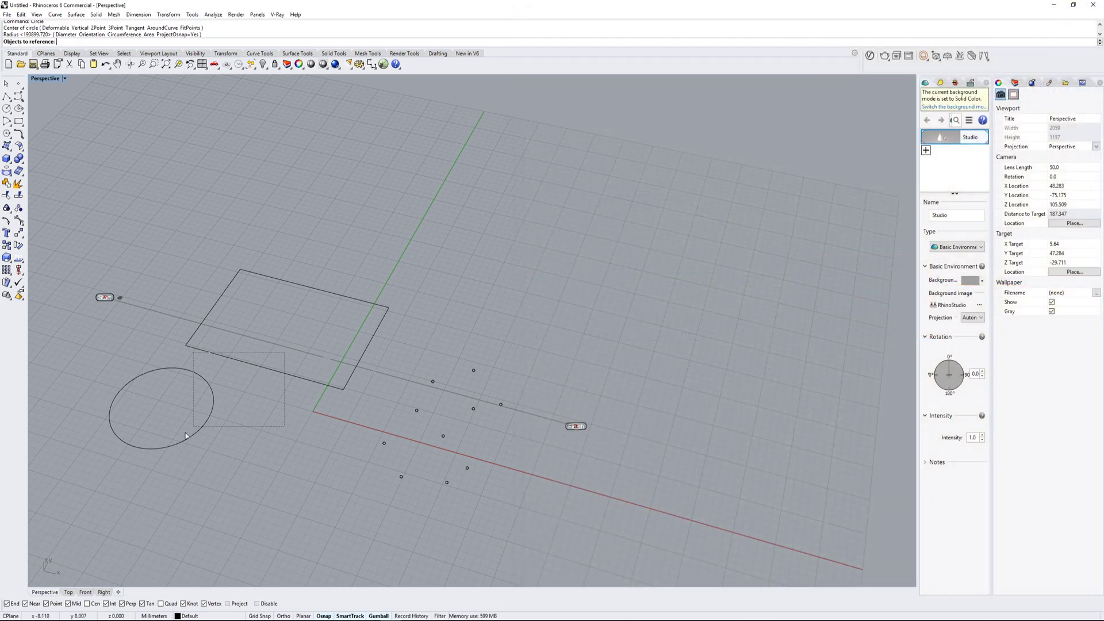
pyautogui.click(188, 434)
pyautogui.press('Return')
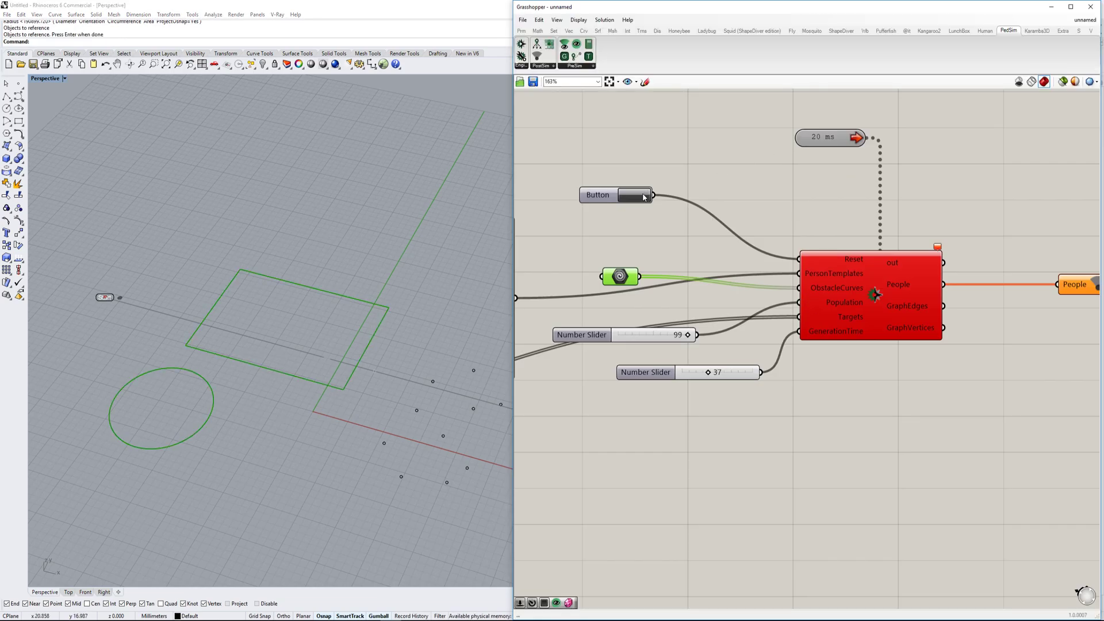
# Step: Read the error message on the PedSimulationSystem and inspect the obstacle curves in the Rhino viewport
pyautogui.click(700, 192)
pyautogui.moveTo(937, 251)
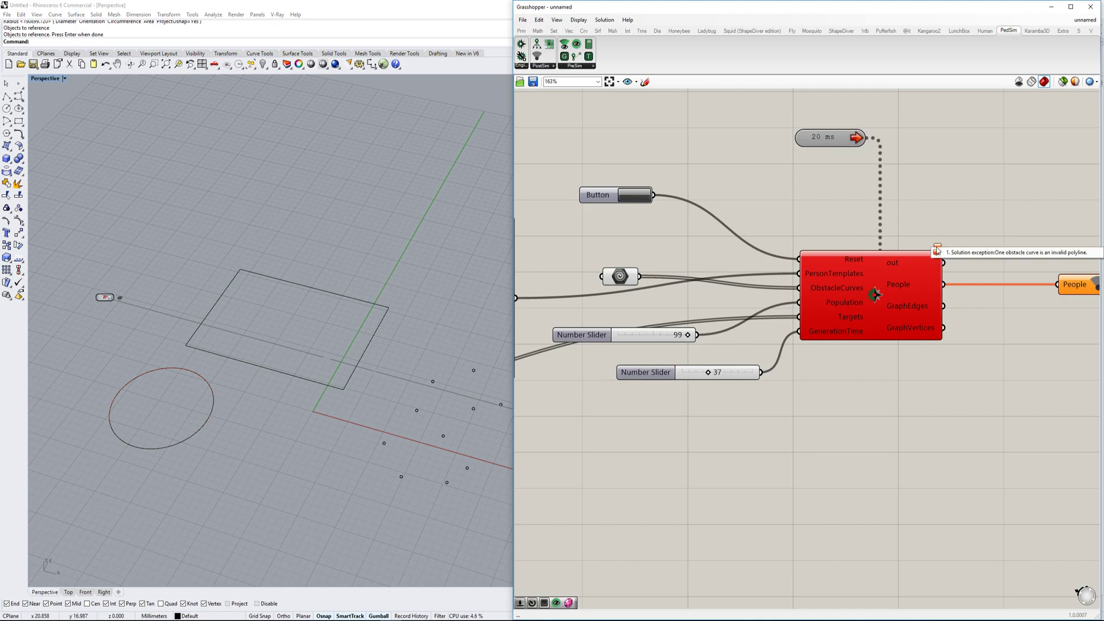
pyautogui.click(359, 354)
pyautogui.moveTo(320, 362)
pyautogui.mouseDown(button='right')
pyautogui.moveTo(322, 321)
pyautogui.moveTo(321, 352)
pyautogui.mouseUp(button='right')
pyautogui.click(325, 341)
pyautogui.scroll(3, 269, 273)
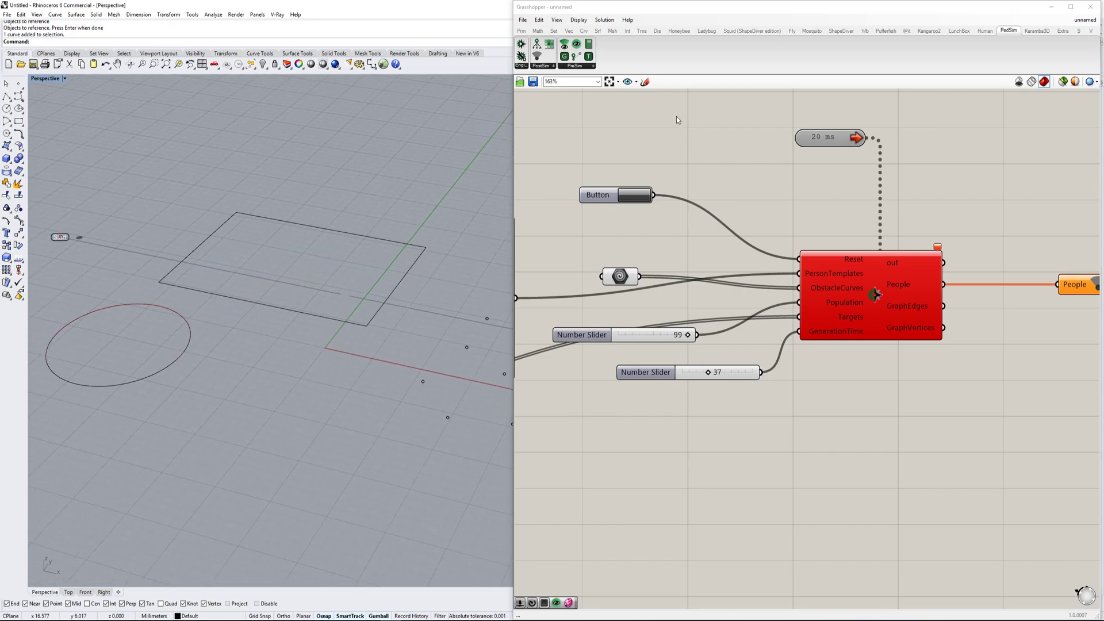
# Step: Delete the Geometry parameter feeding ObstacleCurves and remove both the rectangle and the circle in Rhino
pyautogui.scroll(-2, 654, 291)
pyautogui.click(655, 281)
pyautogui.press('Delete')
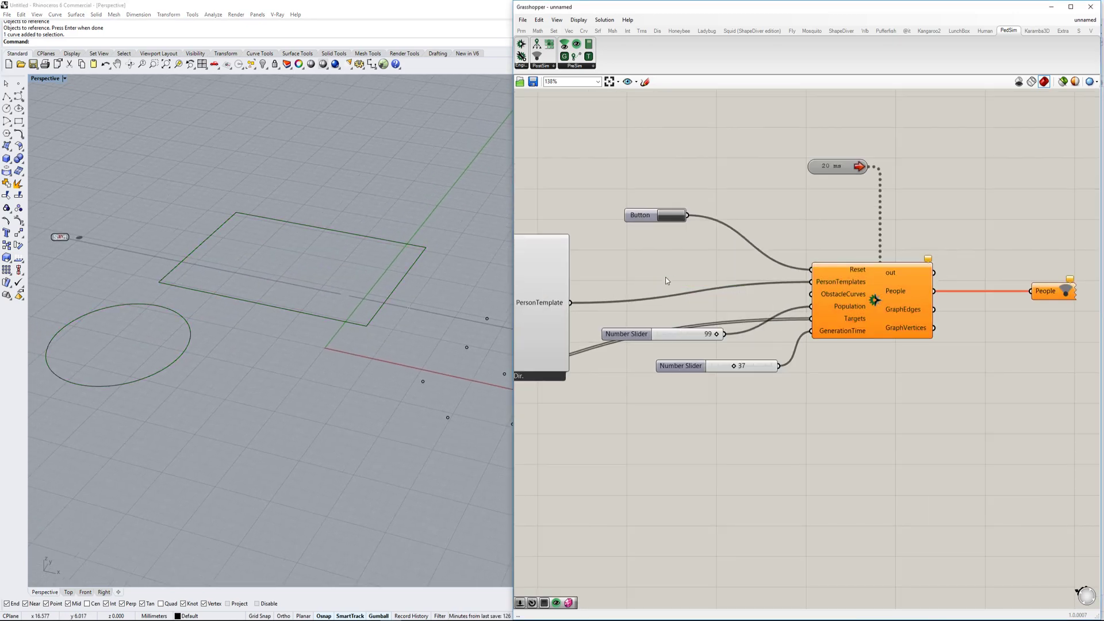
pyautogui.moveTo(427, 228); pyautogui.dragTo(164, 347)
pyautogui.press('Delete')
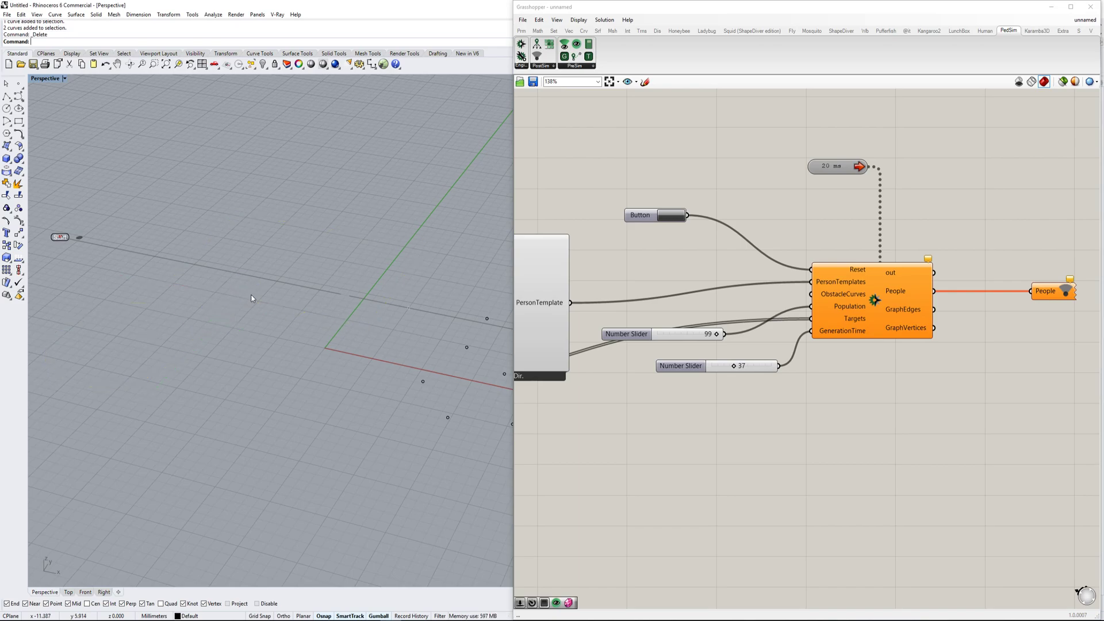
# Step: Draw a new obstacle rectangle on the ground in Rhino, across the path between the two gates
pyautogui.write('Rectangle')
pyautogui.press('Return')
pyautogui.click(246, 209)
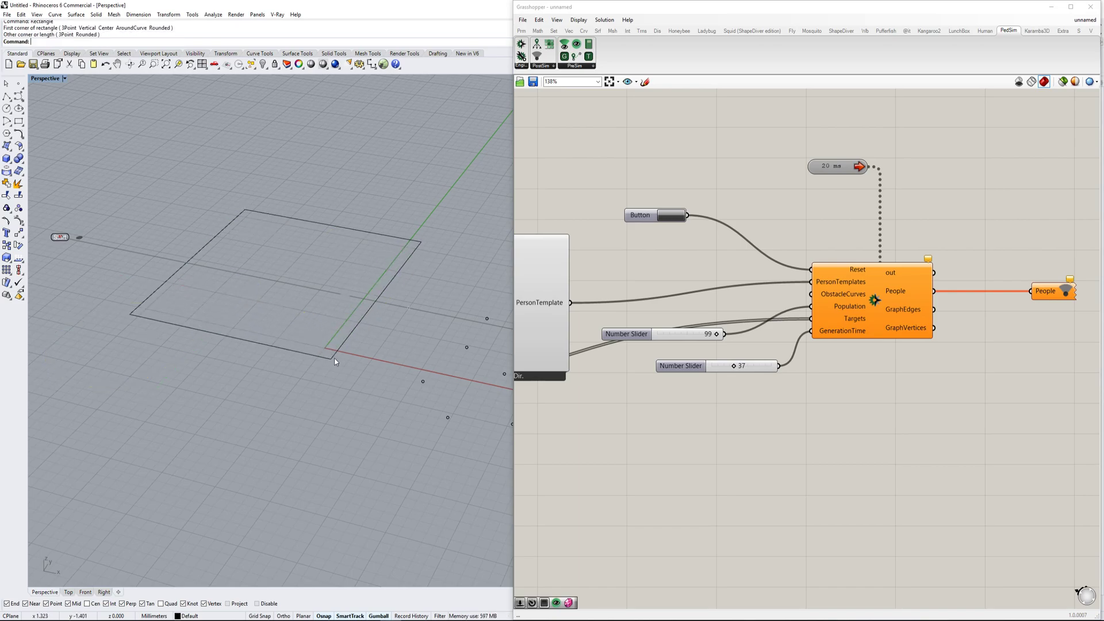
# Step: Add a Geometry parameter referencing the new rectangle and connect it to the simulation system's ObstacleCurves
pyautogui.doubleClick(651, 272)
pyautogui.write('geo')
pyautogui.click(652, 262)
pyautogui.rightClick(652, 271)
pyautogui.click(400, 270)
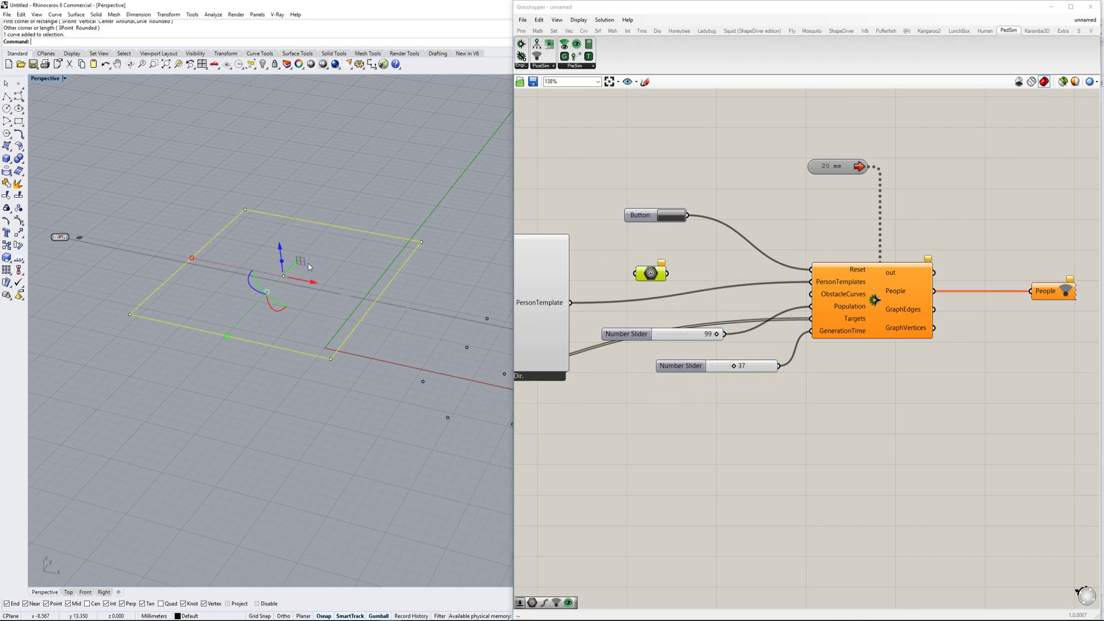
pyautogui.rightClick(652, 281)
pyautogui.press('Escape')
pyautogui.rightClick(654, 274)
pyautogui.click(680, 394)
pyautogui.moveTo(667, 274); pyautogui.dragTo(810, 295)
# Step: Move the obstacle rectangle within the ground plane so it still crosses the gate path, and reset the simulation
pyautogui.moveTo(312, 263); pyautogui.dragTo(356, 259, button='right')
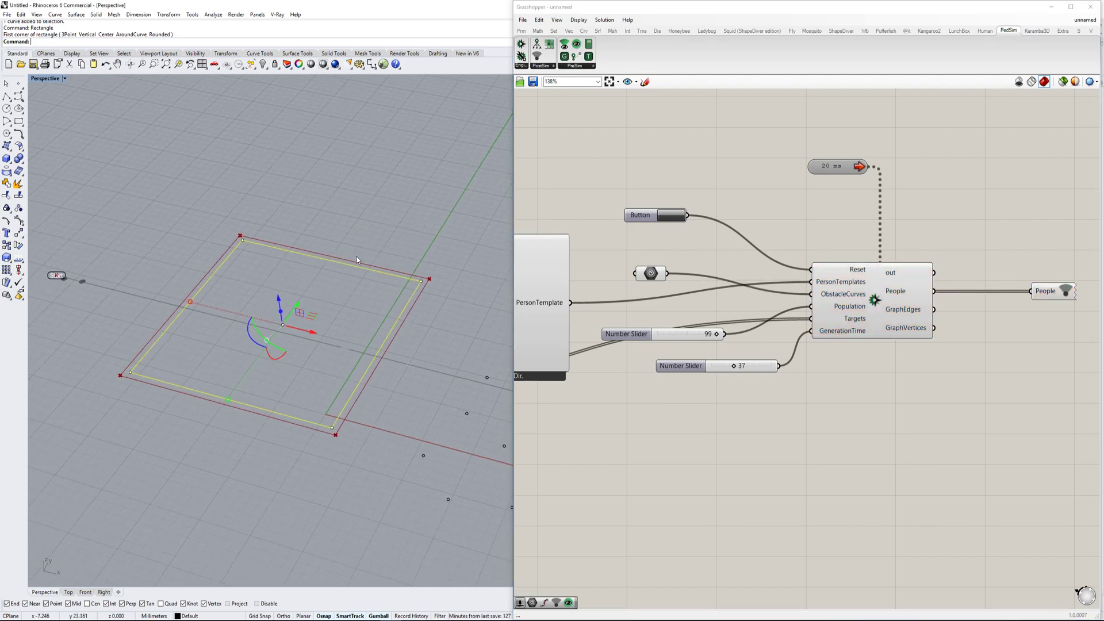
pyautogui.moveTo(311, 308); pyautogui.dragTo(318, 280)
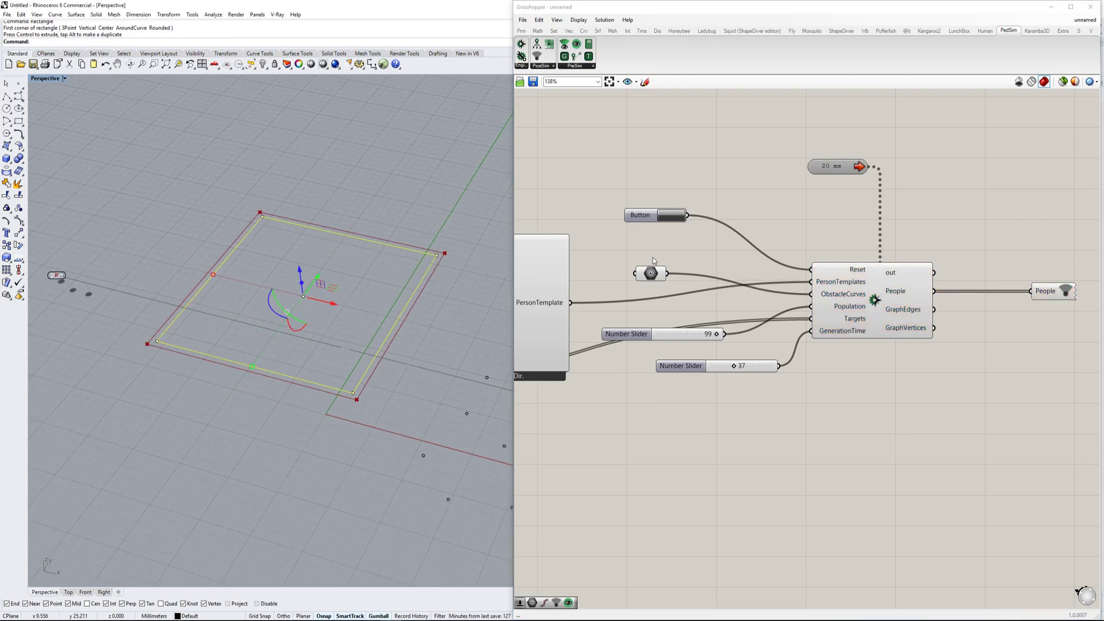
pyautogui.scroll(-2, 305, 310)
pyautogui.press('Escape')
pyautogui.click(675, 219)
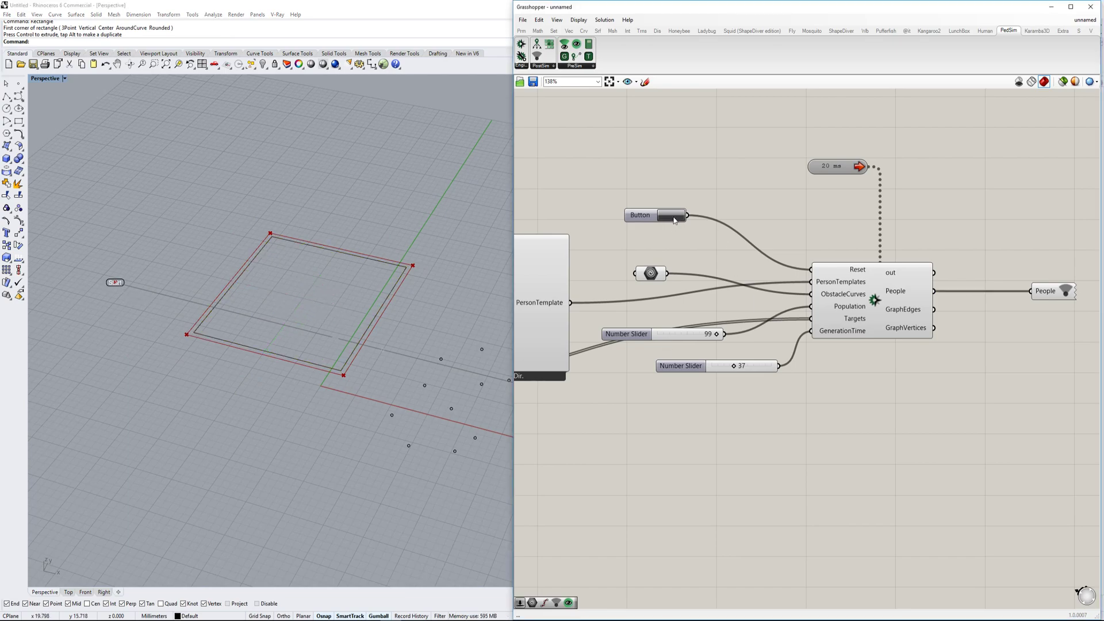
# Step: Examine the simulation system, the start point parameter and the Start and Finish Gate components in the definition
pyautogui.click(871, 299)
pyautogui.moveTo(861, 300); pyautogui.dragTo(830, 325, button='right')
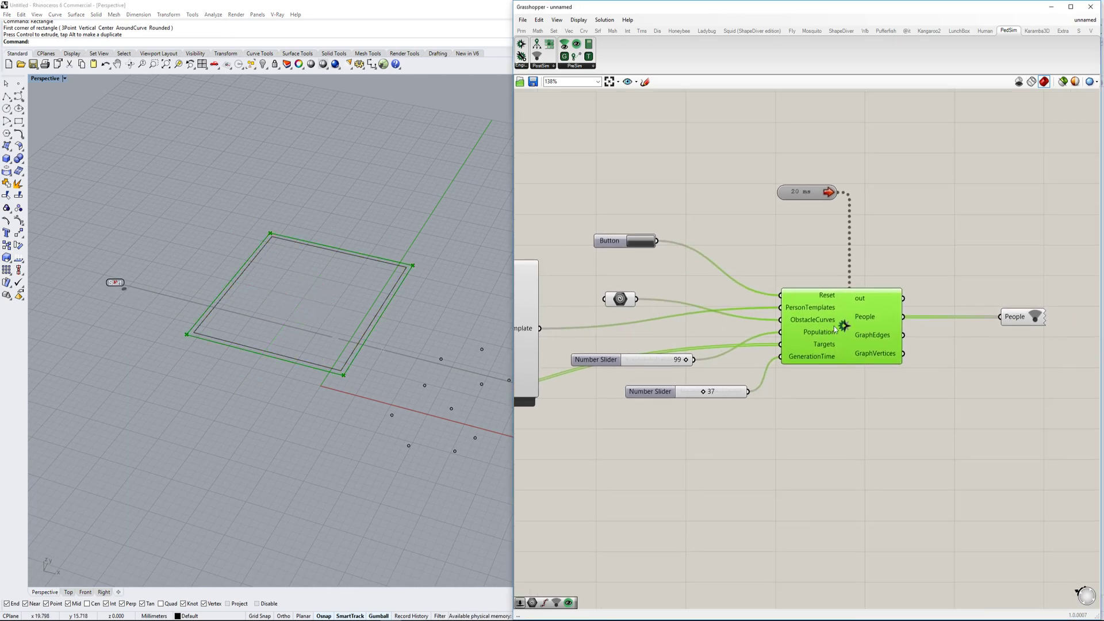
pyautogui.click(956, 266)
pyautogui.scroll(-2, 363, 389)
pyautogui.keyDown('shift'); pyautogui.moveTo(363, 389); pyautogui.dragTo(331, 394, button='right'); pyautogui.keyUp('shift')
pyautogui.scroll(-3, 535, 388)
pyautogui.moveTo(535, 388); pyautogui.dragTo(814, 353, button='right')
pyautogui.scroll(-2, 814, 353)
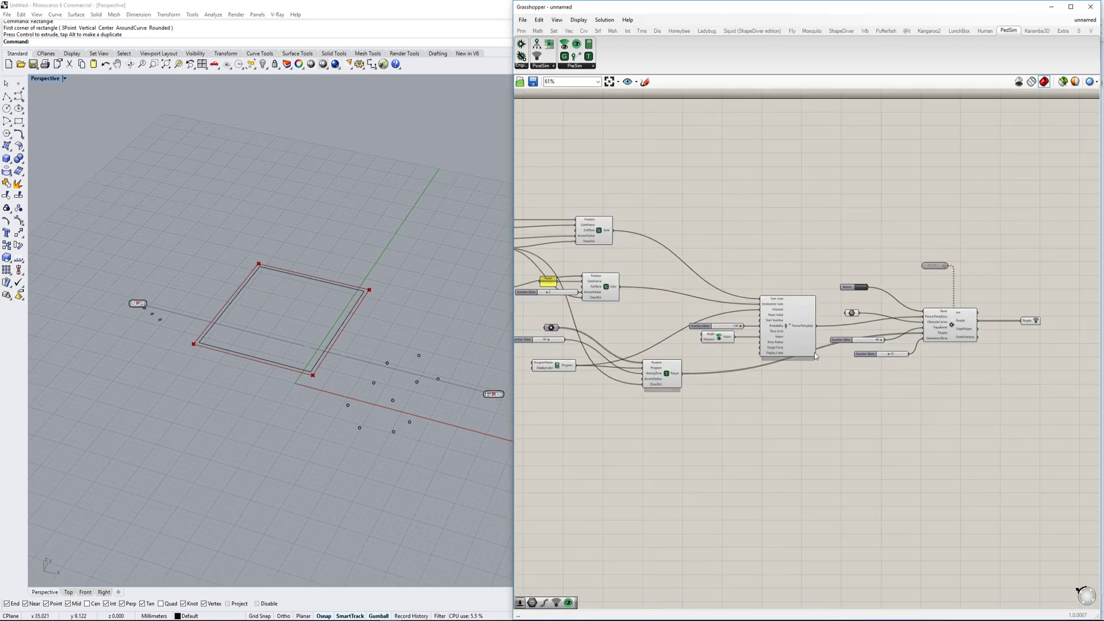
pyautogui.scroll(2, 813, 356)
pyautogui.scroll(-2, 396, 379)
pyautogui.scroll(-3, 749, 357)
pyautogui.scroll(5, 709, 315)
pyautogui.click(526, 133)
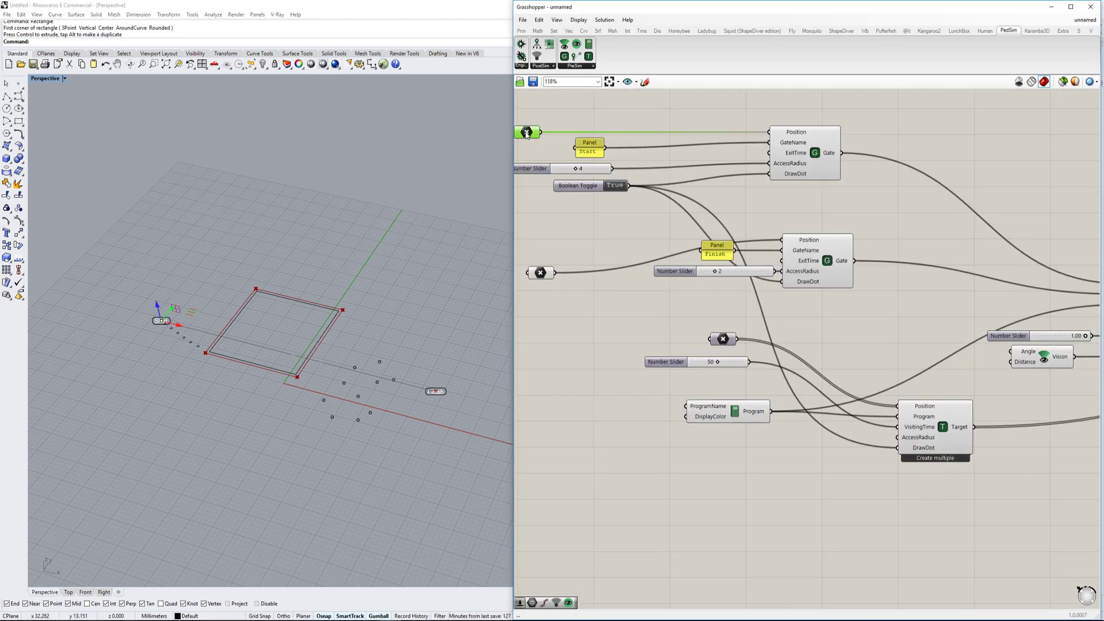
pyautogui.moveTo(691, 217); pyautogui.dragTo(730, 230, button='right')
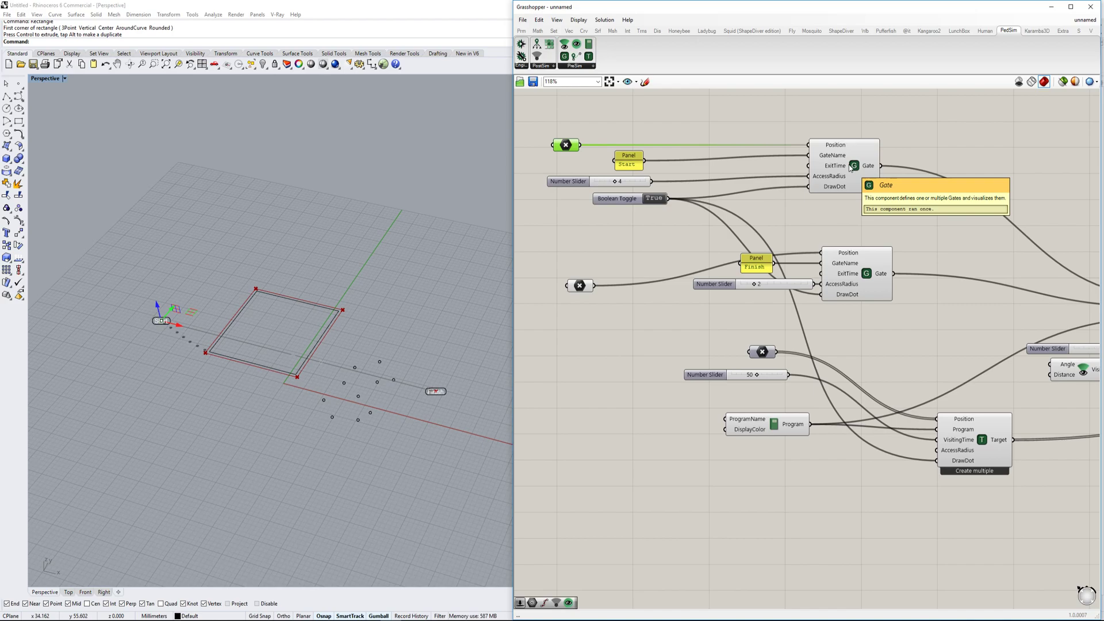
pyautogui.scroll(-1, 849, 206)
pyautogui.click(856, 269)
# Step: Duplicate the PersonTemplate component with its incoming connections and place the copy below the original
pyautogui.moveTo(971, 322); pyautogui.dragTo(844, 276, button='right')
pyautogui.click(1035, 308)
pyautogui.keyDown('alt'); pyautogui.moveTo(1035, 308); pyautogui.dragTo(976, 471); pyautogui.keyUp('alt')
# Step: Duplicate the start point parameter and the Start Gate component, placing both copies below the existing gates and targets
pyautogui.scroll(-1, 1019, 464)
pyautogui.moveTo(976, 471)
pyautogui.mouseDown(button='right')
pyautogui.moveTo(958, 461)
pyautogui.moveTo(991, 464)
pyautogui.mouseUp(button='right')
pyautogui.scroll(3, 1019, 464)
pyautogui.scroll(-2, 921, 468)
pyautogui.moveTo(724, 437); pyautogui.dragTo(762, 429, button='right')
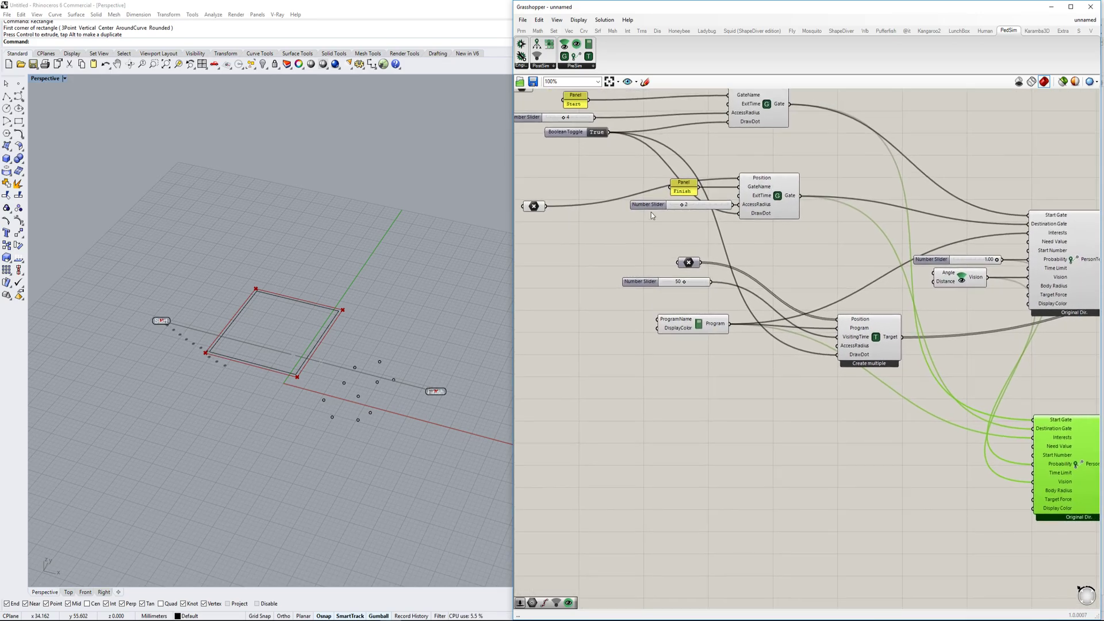
pyautogui.scroll(-1, 655, 218)
pyautogui.click(542, 106)
pyautogui.keyDown('alt'); pyautogui.moveTo(541, 106); pyautogui.dragTo(628, 435); pyautogui.keyUp('alt')
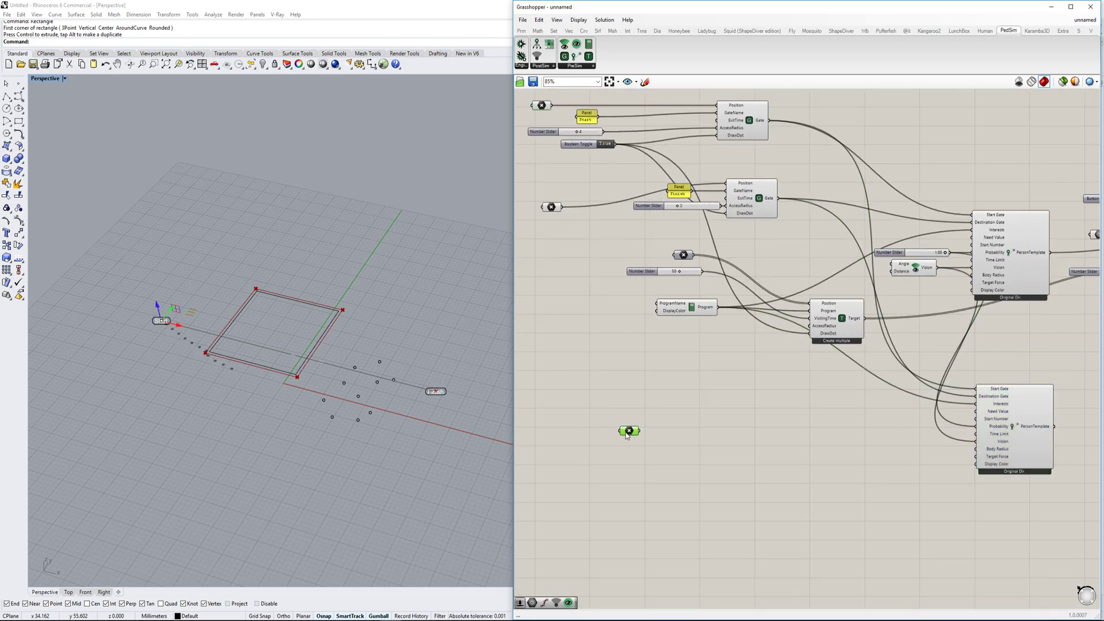
pyautogui.click(751, 127)
pyautogui.keyDown('alt'); pyautogui.moveTo(750, 128); pyautogui.dragTo(804, 457); pyautogui.keyUp('alt')
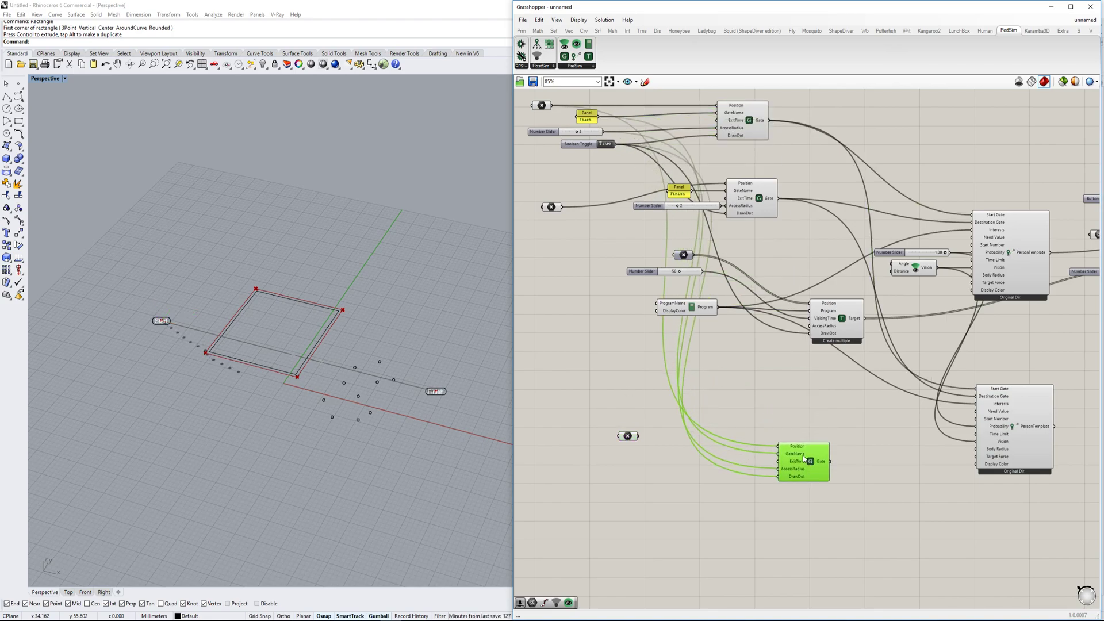
# Step: Move the duplicated start point in Rhino to open ground outside the obstacle rectangle, away from the original start gate
pyautogui.click(632, 437)
pyautogui.moveTo(169, 314); pyautogui.dragTo(133, 387)
pyautogui.moveTo(289, 420); pyautogui.dragTo(290, 420)
# Step: Duplicate the Program component and place the copy near the duplicated gate and person template
pyautogui.moveTo(970, 399); pyautogui.dragTo(921, 403, button='right')
pyautogui.scroll(3, 921, 403)
pyautogui.scroll(-3, 921, 404)
pyautogui.moveTo(791, 293); pyautogui.dragTo(806, 269, button='right')
pyautogui.click(657, 286)
pyautogui.hotkey('ctrl', 'c')
pyautogui.hotkey('ctrl', 'v')
pyautogui.moveTo(663, 294); pyautogui.dragTo(822, 395)
# Step: Add a panel reading "waiting people" and connect it to the original Program component's ProgramName
pyautogui.scroll(3, 821, 397)
pyautogui.moveTo(565, 277); pyautogui.dragTo(705, 301, button='right')
pyautogui.moveTo(539, 242); pyautogui.dragTo(623, 256, button='right')
pyautogui.doubleClick(622, 255)
pyautogui.write('zx')
pyautogui.moveTo(636, 251); pyautogui.dragTo(550, 248)
pyautogui.write('//')
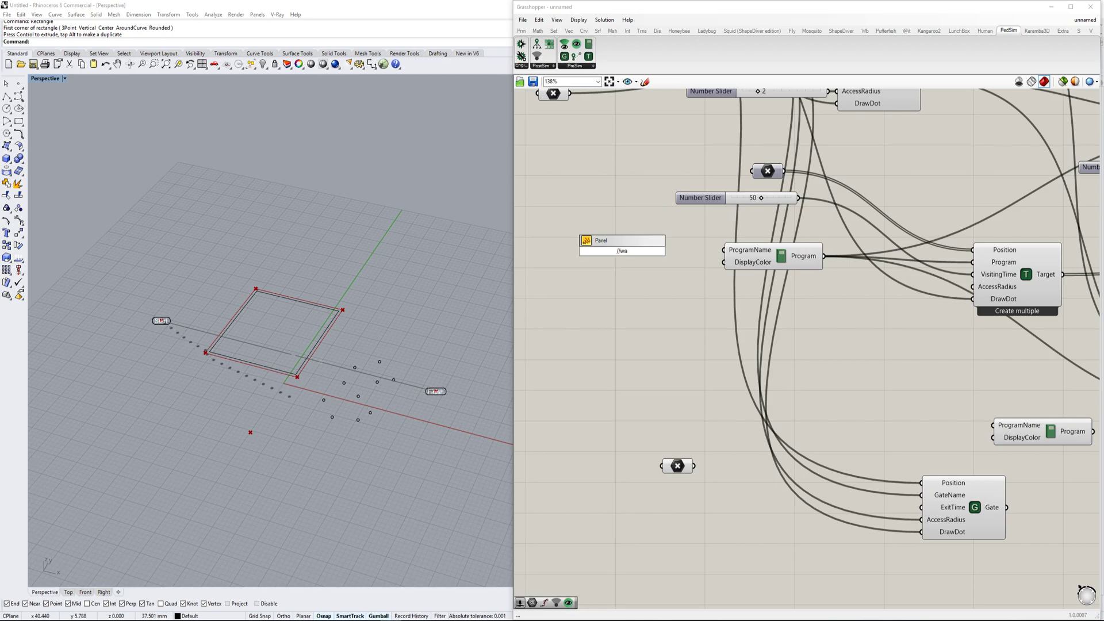
pyautogui.write('waiting people')
pyautogui.press('Return')
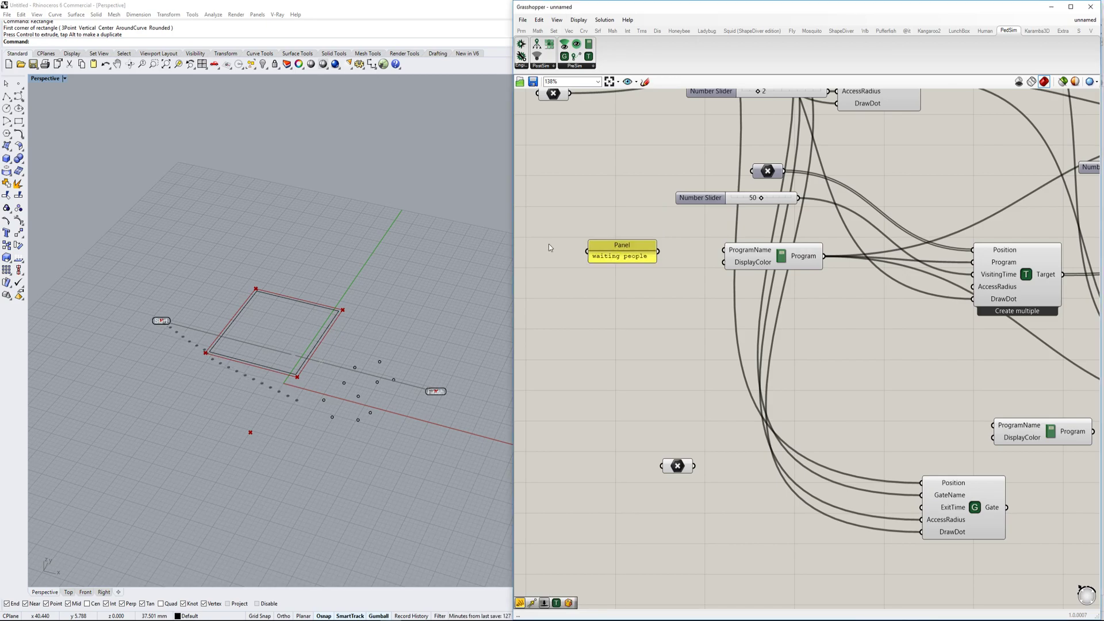
pyautogui.moveTo(729, 256); pyautogui.dragTo(728, 250)
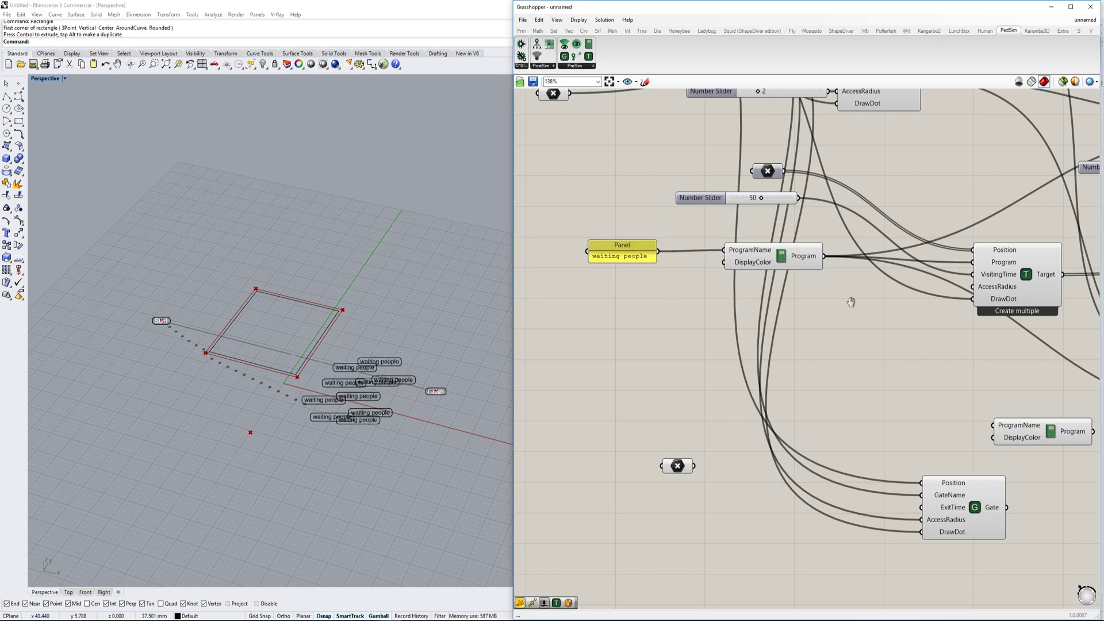
# Step: Add a panel reading "None" and connect it to the duplicated Program component's ProgramName
pyautogui.moveTo(930, 313); pyautogui.dragTo(717, 283, button='right')
pyautogui.scroll(3, 385, 384)
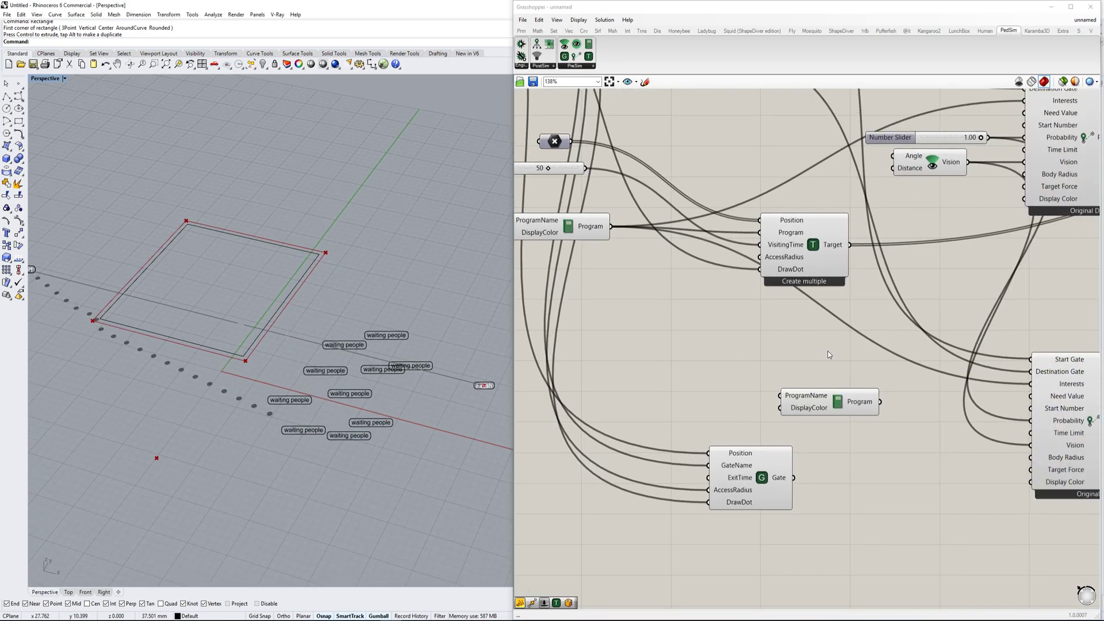
pyautogui.moveTo(826, 351); pyautogui.dragTo(836, 362, button='right')
pyautogui.moveTo(839, 413); pyautogui.dragTo(837, 408)
pyautogui.moveTo(675, 397); pyautogui.dragTo(711, 395, button='right')
pyautogui.doubleClick(711, 394)
pyautogui.write('//')
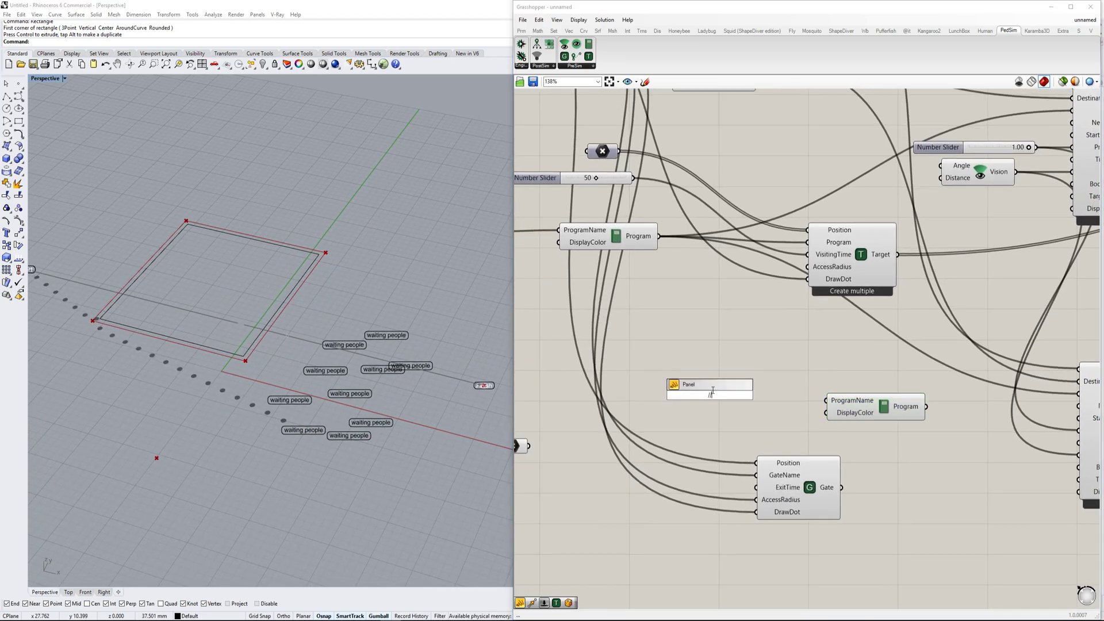
pyautogui.write('None')
pyautogui.press('Return')
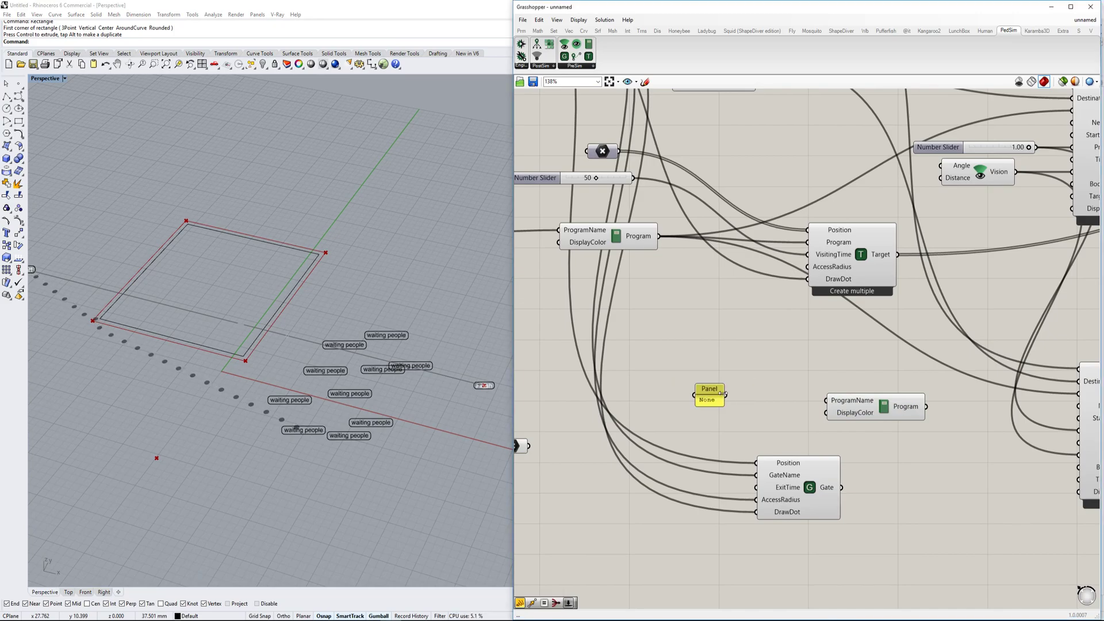
pyautogui.moveTo(734, 395); pyautogui.dragTo(779, 404)
pyautogui.moveTo(766, 388); pyautogui.dragTo(795, 384, button='right')
# Step: Connect the duplicated Program component to the Interests input of the second PersonTemplate
pyautogui.scroll(-2, 634, 363)
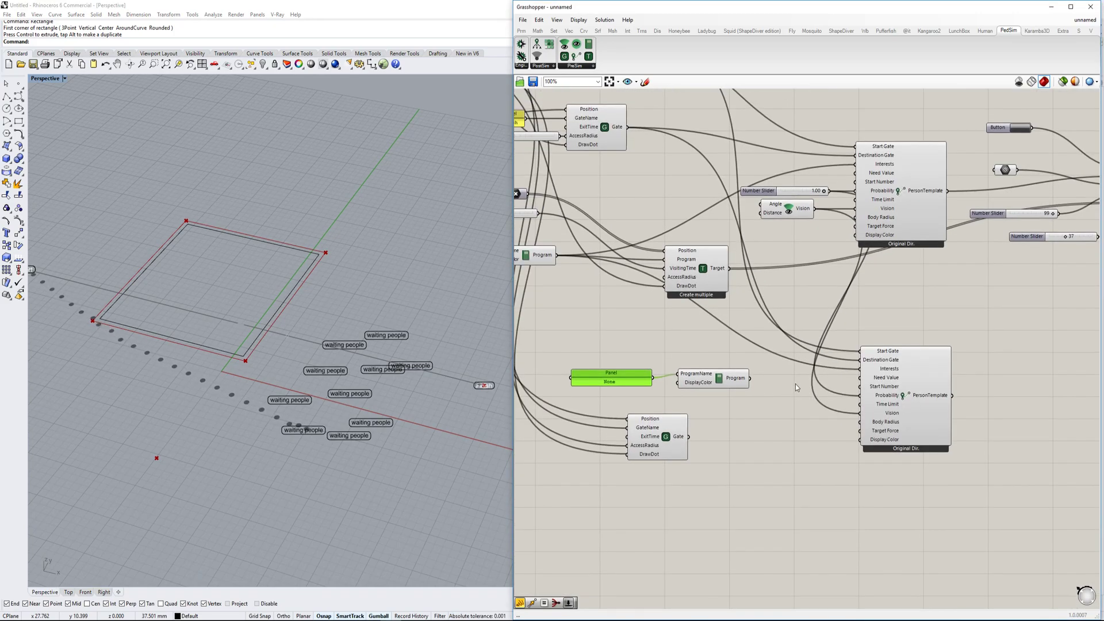
pyautogui.scroll(1, 795, 381)
pyautogui.scroll(2, 788, 381)
pyautogui.moveTo(734, 377); pyautogui.dragTo(887, 364)
pyautogui.scroll(-5, 885, 368)
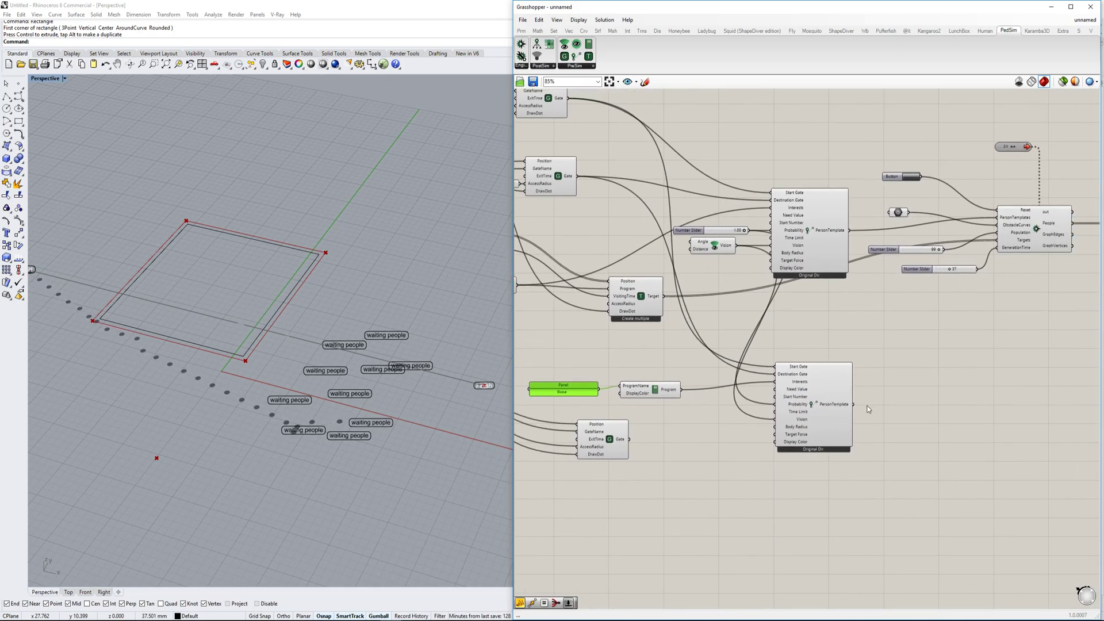
# Step: Connect the duplicated Gate component to the Start Gate input of the second PersonTemplate
pyautogui.click(618, 443)
pyautogui.scroll(2, 629, 454)
pyautogui.moveTo(652, 451); pyautogui.dragTo(821, 347)
pyautogui.scroll(-3, 897, 357)
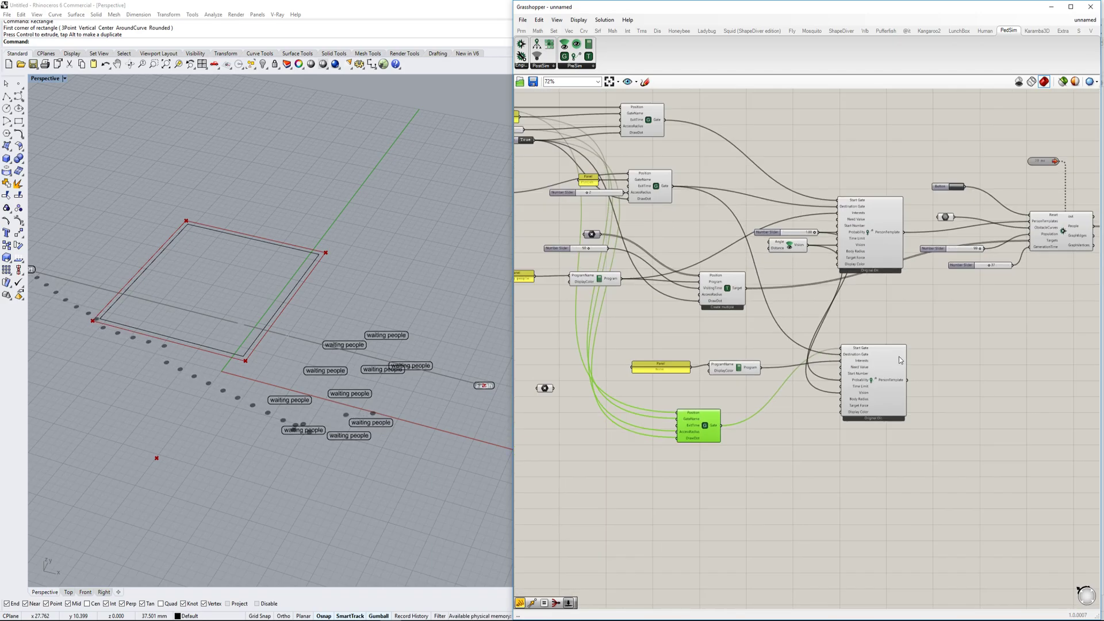
pyautogui.moveTo(915, 396); pyautogui.dragTo(775, 355, button='right')
pyautogui.scroll(4, 702, 323)
pyautogui.moveTo(546, 289); pyautogui.dragTo(753, 409, button='right')
pyautogui.scroll(2, 755, 412)
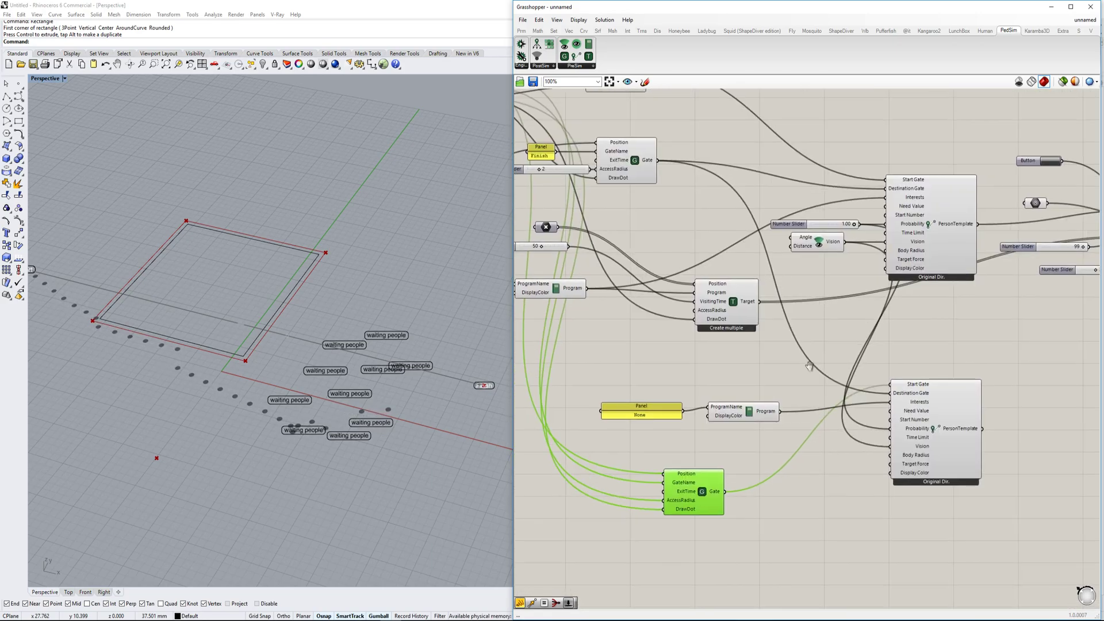
pyautogui.moveTo(828, 162); pyautogui.dragTo(835, 198, button='right')
pyautogui.click(765, 128)
pyautogui.hotkey('ctrl', 'c')
pyautogui.hotkey('ctrl', 'v')
pyautogui.moveTo(764, 128); pyautogui.dragTo(790, 468)
pyautogui.hotkey('ctrl', 'z')
pyautogui.hotkey('ctrl', 'z')
# Step: Duplicate the probability slider, set the copy to 0.49 and connect it to the second PersonTemplate's Probability
pyautogui.moveTo(872, 137); pyautogui.dragTo(884, 502)
pyautogui.scroll(2, 884, 501)
pyautogui.moveTo(884, 501); pyautogui.dragTo(778, 459, button='right')
pyautogui.moveTo(791, 465); pyautogui.dragTo(857, 409)
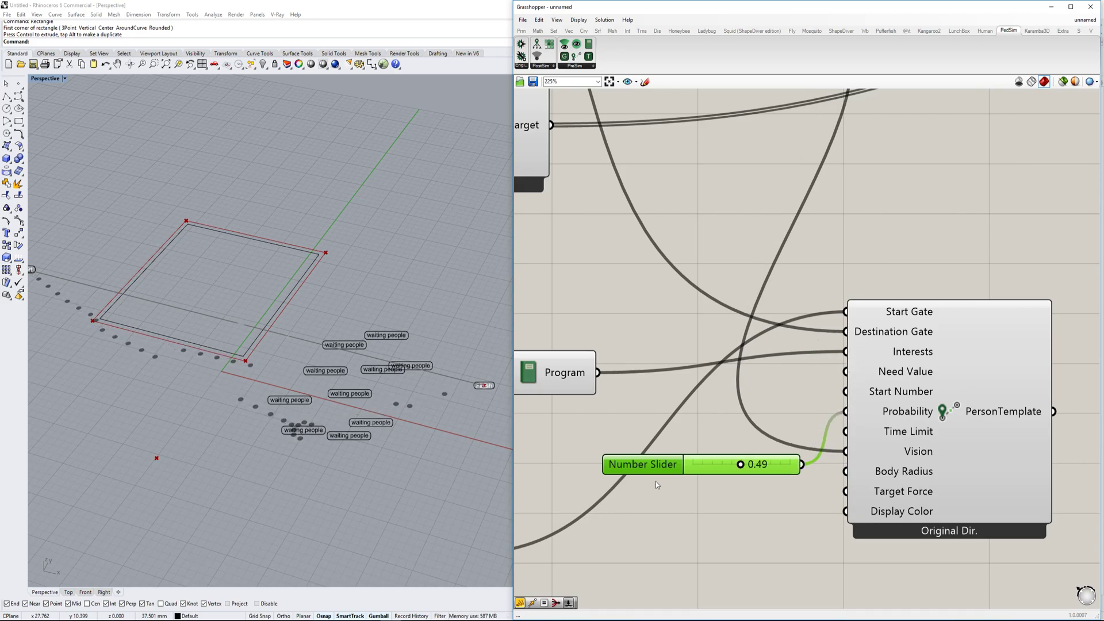
# Step: Connect the second PersonTemplate to the simulation system's PersonTemplates input, keeping the first template connected
pyautogui.scroll(-1, 652, 483)
pyautogui.scroll(-2, 652, 487)
pyautogui.moveTo(652, 486); pyautogui.dragTo(596, 484, button='right')
pyautogui.scroll(-3, 593, 481)
pyautogui.moveTo(771, 379); pyautogui.dragTo(783, 340, button='right')
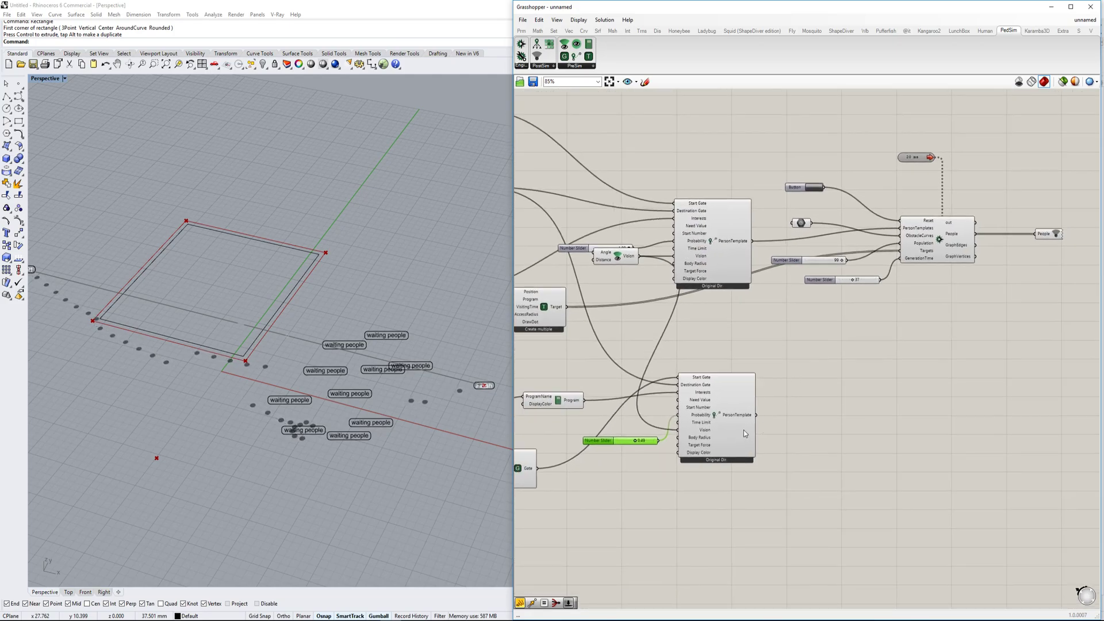
pyautogui.scroll(2, 746, 430)
pyautogui.moveTo(762, 410); pyautogui.dragTo(970, 150)
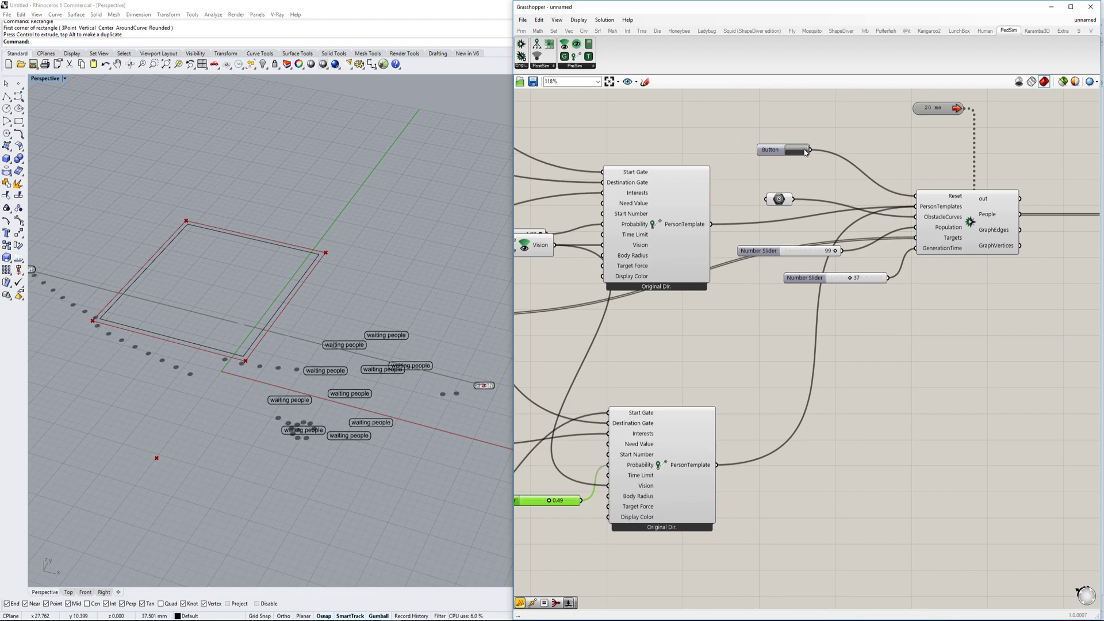
# Step: Reset the simulation and move the second PersonTemplate component slightly further below the first one
pyautogui.moveTo(791, 359); pyautogui.dragTo(970, 282, button='right')
pyautogui.moveTo(826, 416); pyautogui.dragTo(839, 435)
pyautogui.moveTo(943, 270); pyautogui.dragTo(898, 382, button='right')
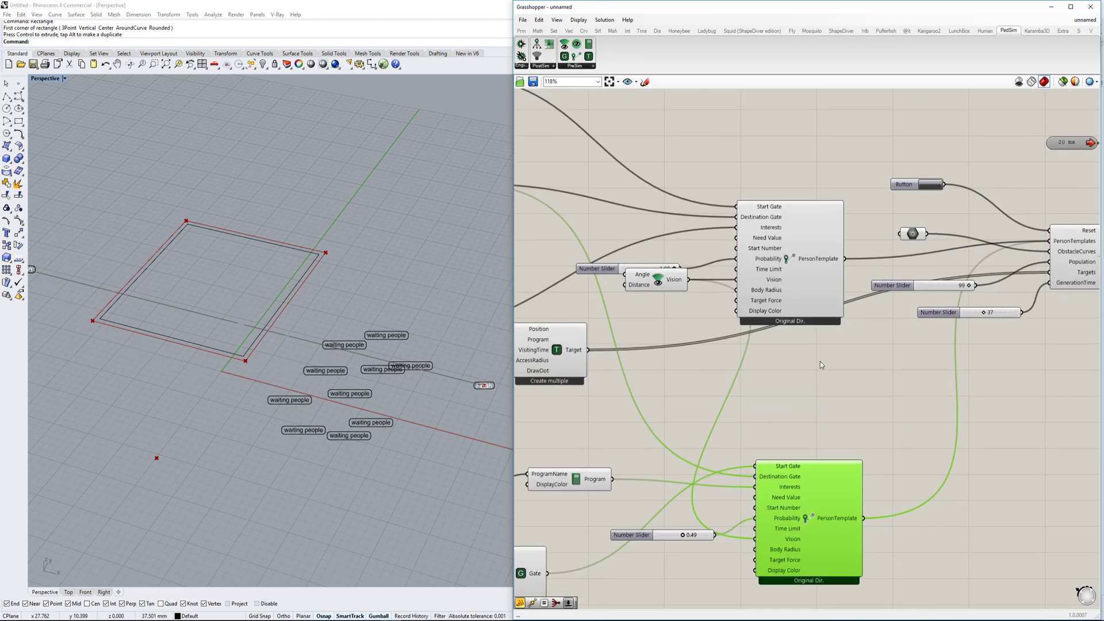
# Step: Connect the duplicated point parameter to the Position input of the duplicated Gate component
pyautogui.moveTo(733, 429); pyautogui.dragTo(847, 322, button='right')
pyautogui.scroll(-1, 798, 355)
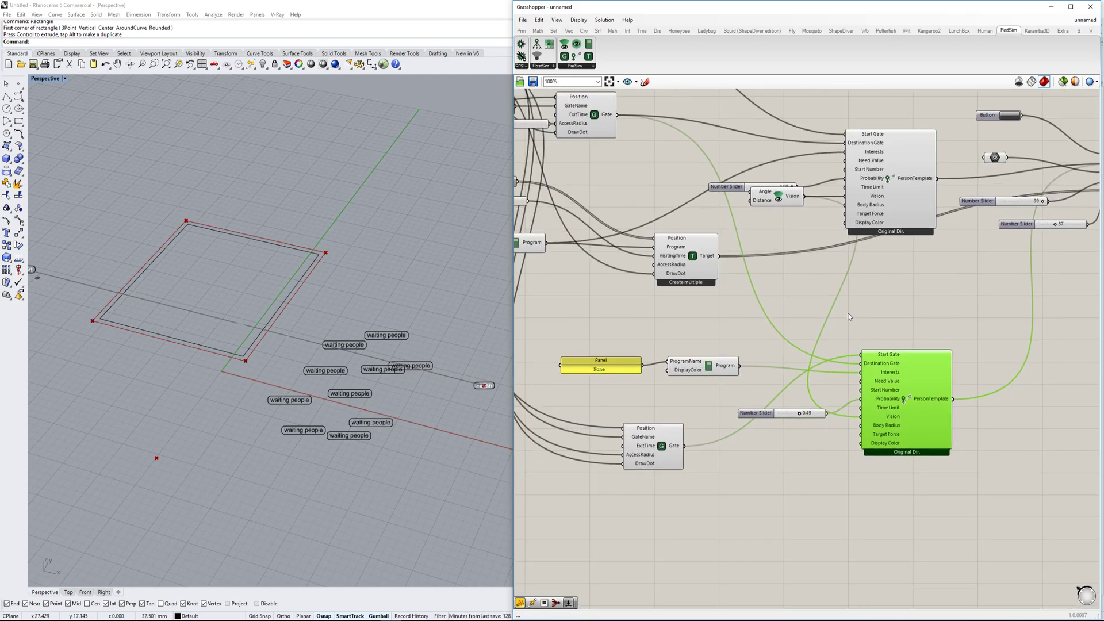
pyautogui.moveTo(858, 394); pyautogui.dragTo(880, 393, button='right')
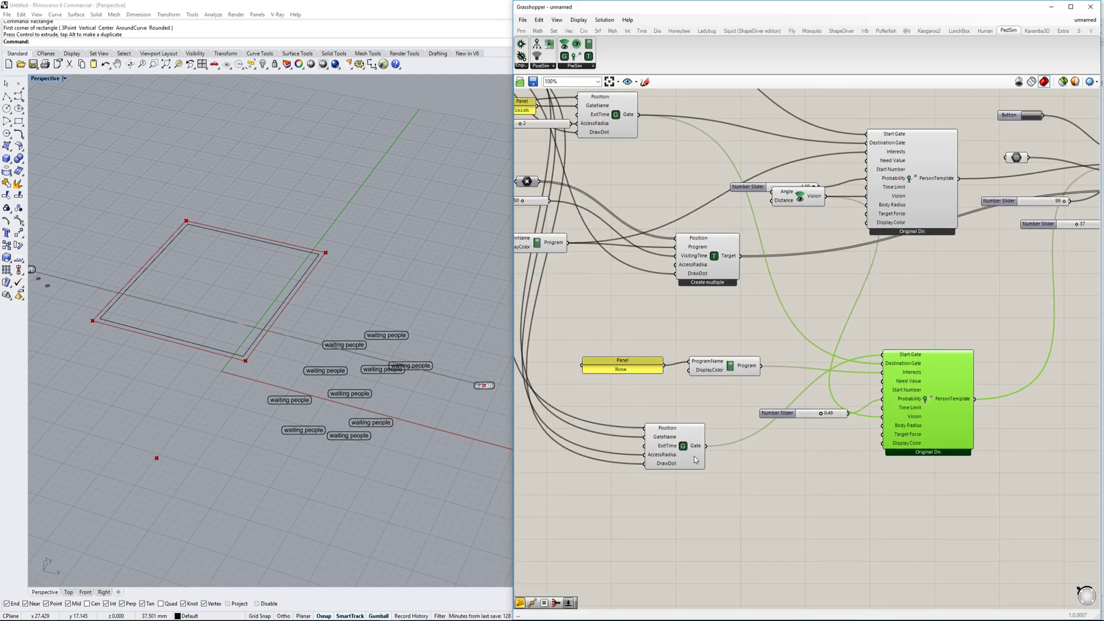
pyautogui.click(694, 462)
pyautogui.scroll(-1, 694, 462)
pyautogui.moveTo(597, 433); pyautogui.dragTo(647, 434, button='right')
pyautogui.scroll(1, 644, 412)
pyautogui.click(599, 398)
pyautogui.moveTo(613, 399); pyautogui.dragTo(786, 436)
pyautogui.scroll(-2, 786, 436)
pyautogui.moveTo(786, 435); pyautogui.dragTo(697, 434, button='right')
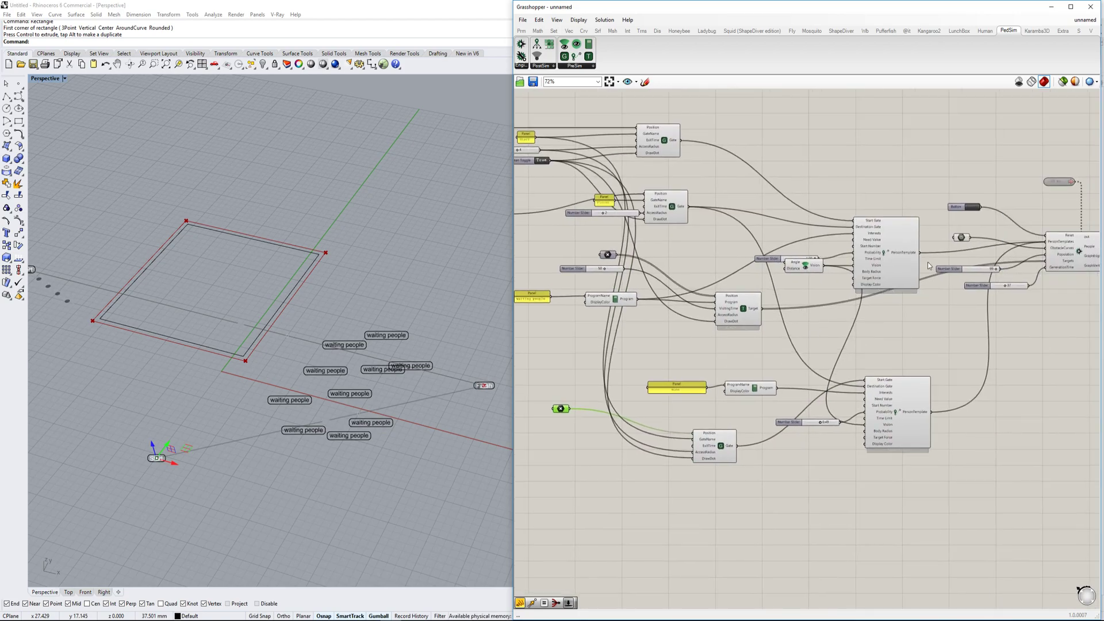
# Step: Reset the simulation and inspect the new start gate in Rhino and its Gate component for departing pedestrians
pyautogui.scroll(1, 970, 213)
pyautogui.click(972, 202)
pyautogui.moveTo(883, 362); pyautogui.dragTo(884, 307, button='right')
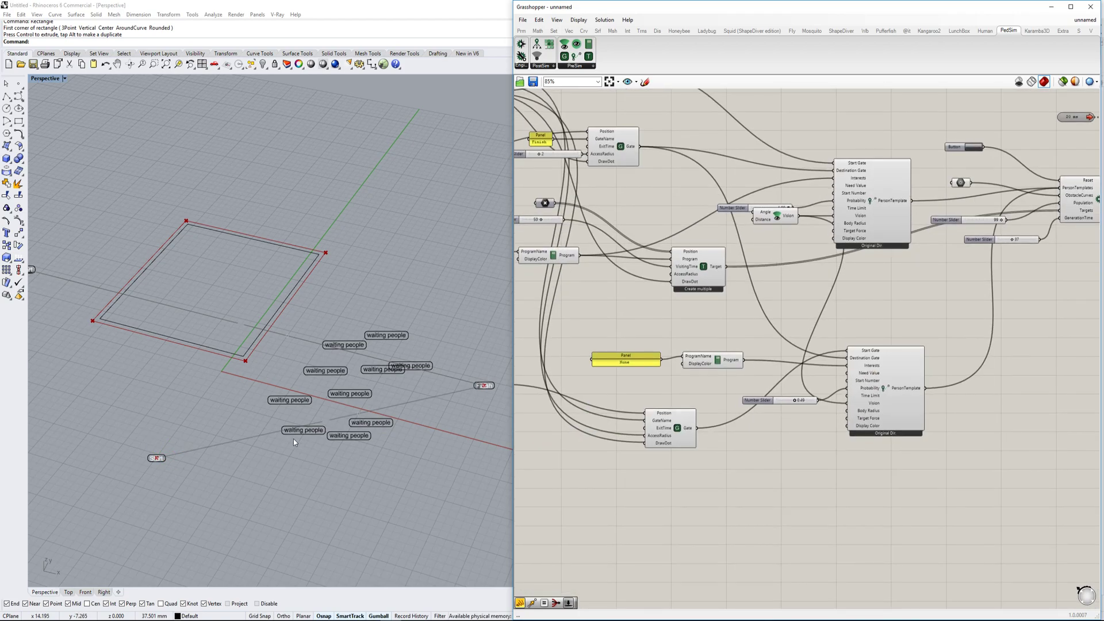
pyautogui.keyDown('shift'); pyautogui.moveTo(247, 463); pyautogui.dragTo(367, 405, button='right'); pyautogui.keyUp('shift')
pyautogui.scroll(5, 300, 405)
pyautogui.scroll(-3, 313, 412)
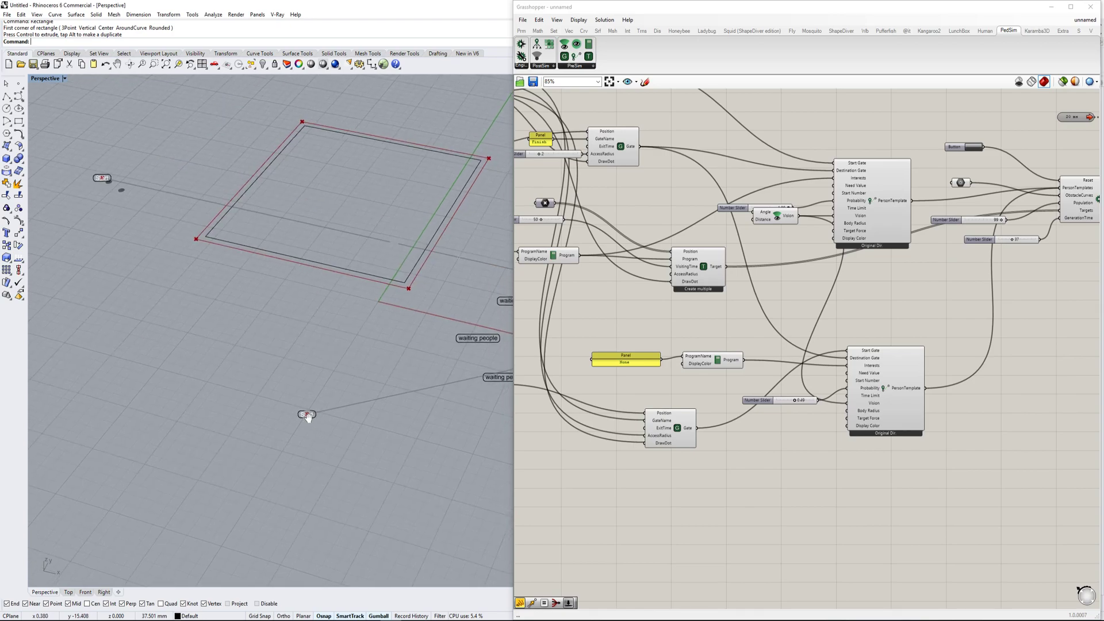
pyautogui.scroll(3, 305, 426)
pyautogui.keyDown('shift'); pyautogui.moveTo(304, 427); pyautogui.dragTo(249, 451, button='right'); pyautogui.keyUp('shift')
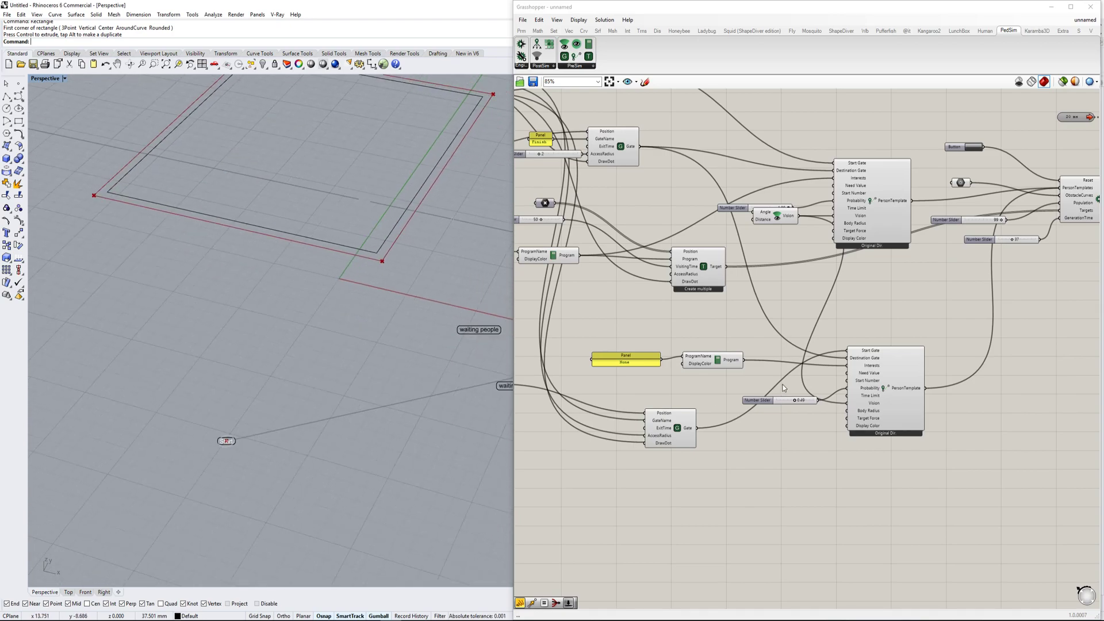
pyautogui.scroll(-1, 900, 393)
pyautogui.click(700, 424)
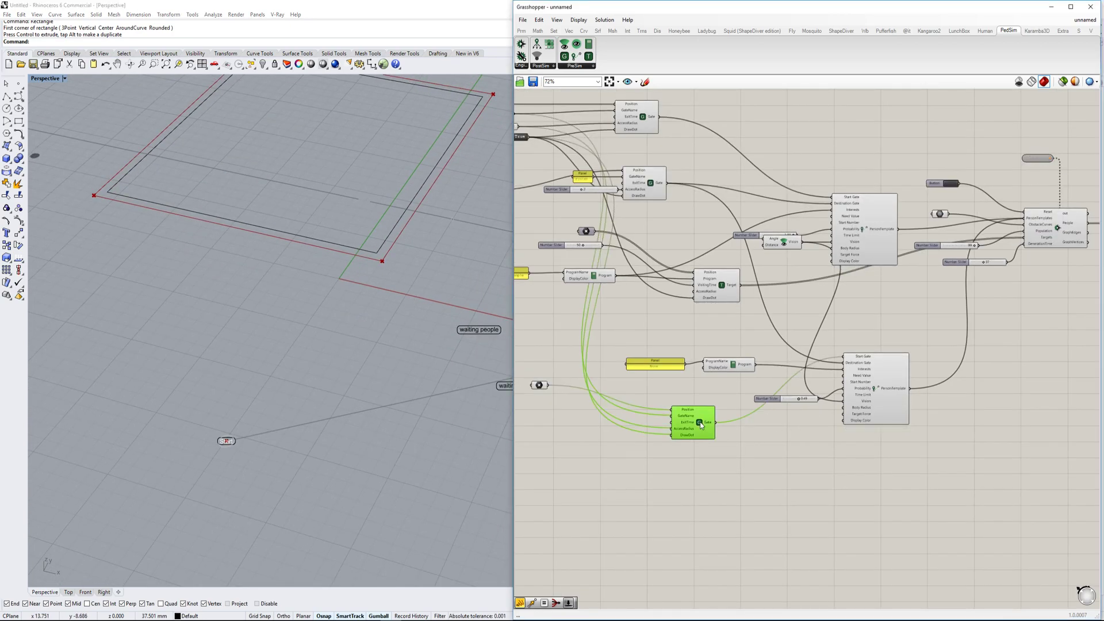
# Step: Highlight the second start gate's point in Rhino and move the Vision component clear of the first template's probability slider
pyautogui.click(540, 386)
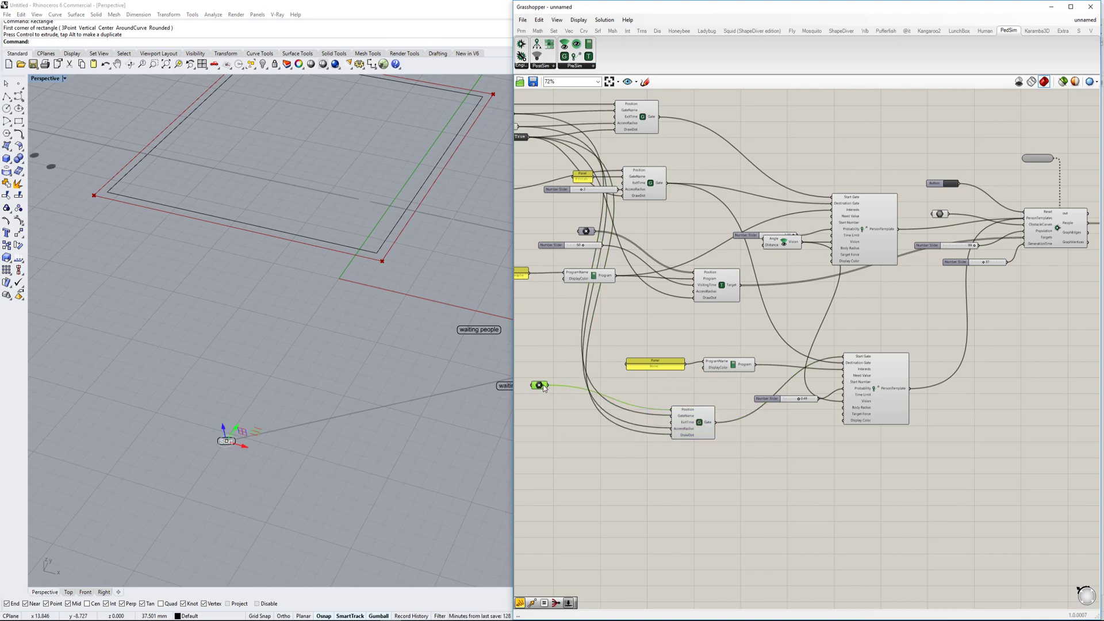
pyautogui.scroll(2, 718, 408)
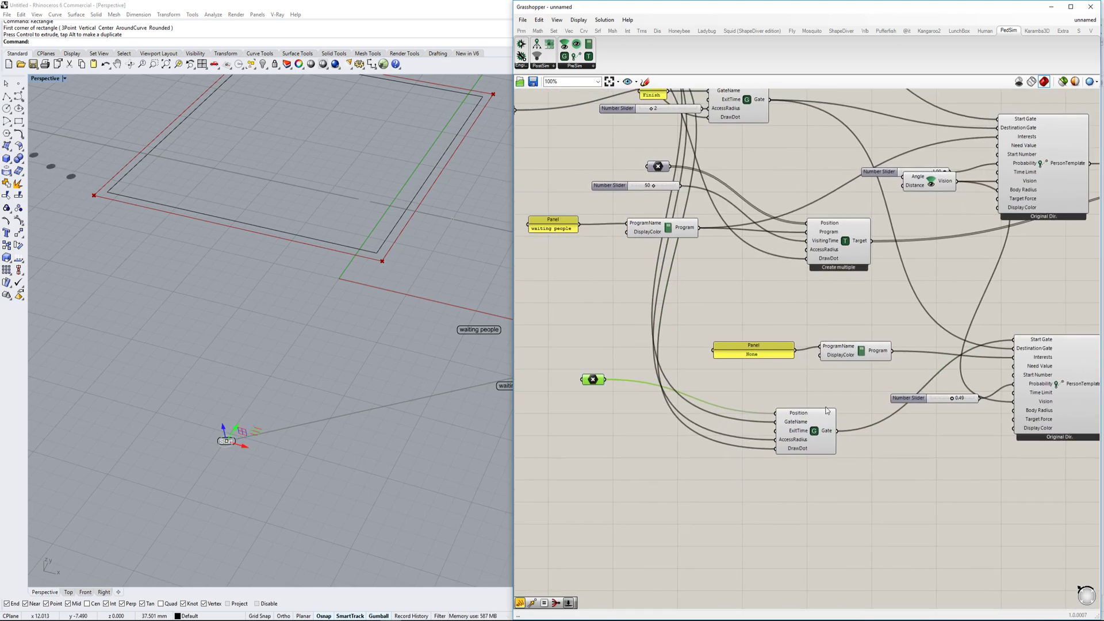
pyautogui.scroll(-2, 595, 390)
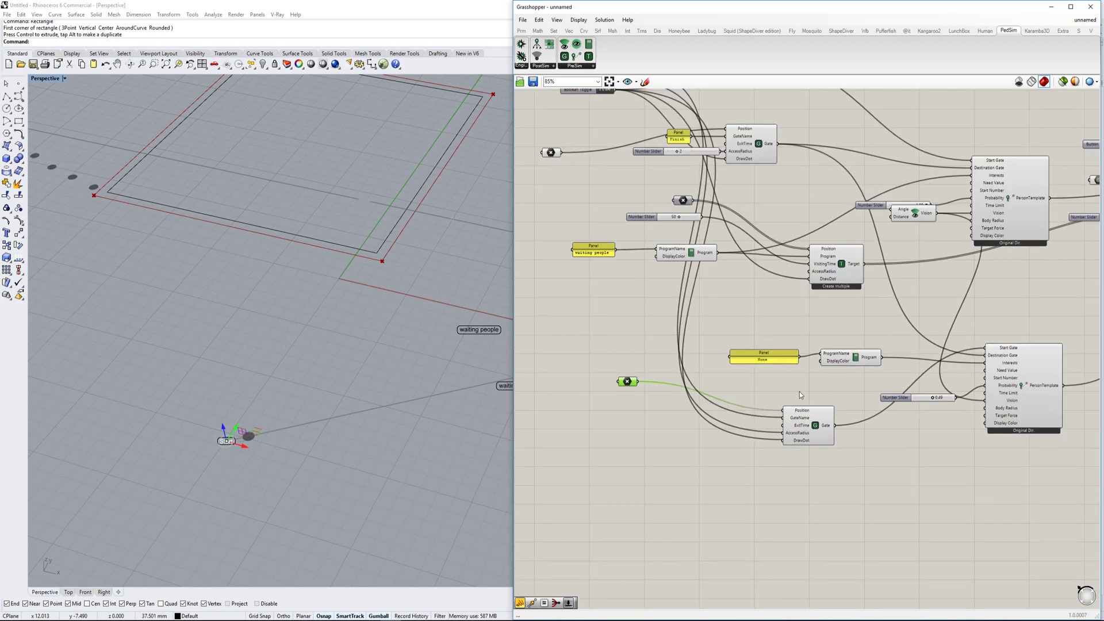
pyautogui.moveTo(298, 331); pyautogui.dragTo(334, 362, button='right')
pyautogui.scroll(3, 874, 349)
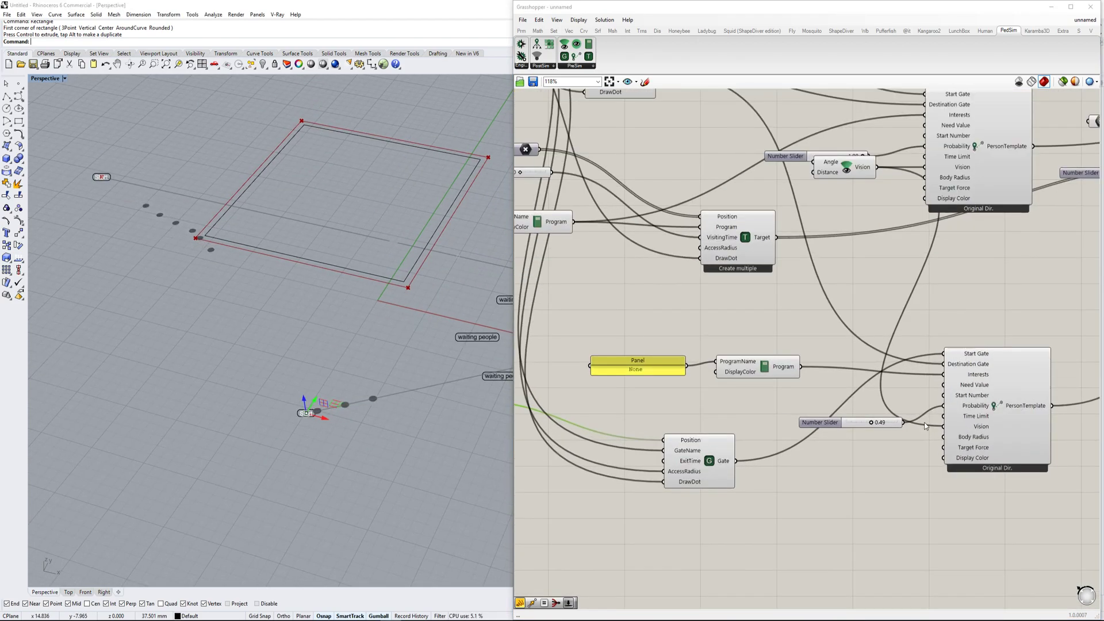
pyautogui.moveTo(807, 188); pyautogui.dragTo(812, 226)
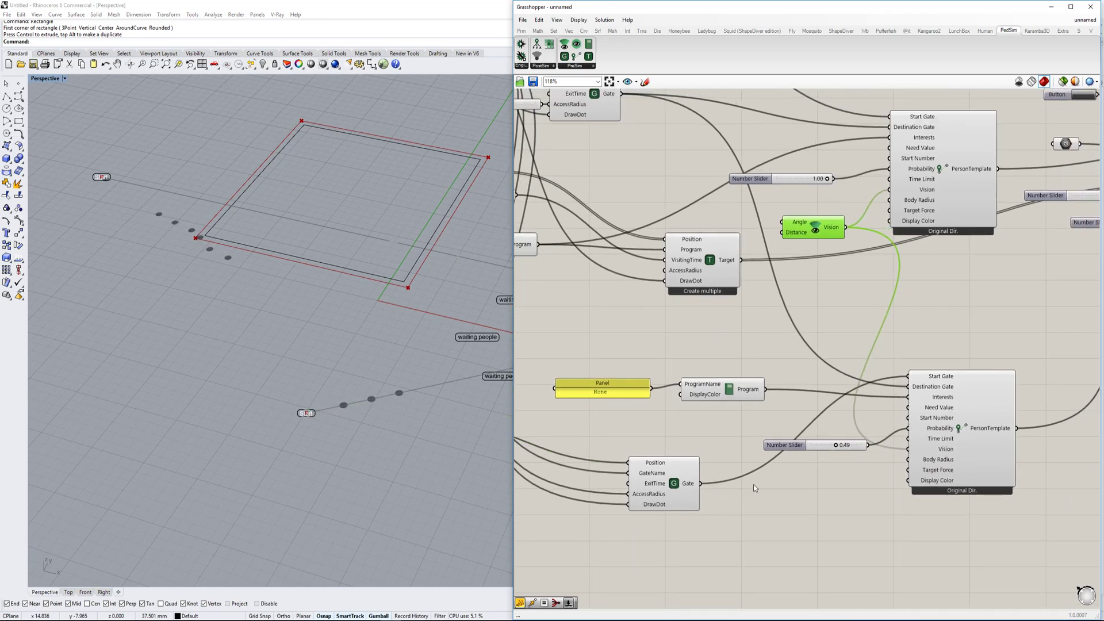
# Step: Examine the simulation system's GenerationTime slider and open the first PersonTemplate's options to view its direction settings
pyautogui.keyDown('shift'); pyautogui.moveTo(322, 397); pyautogui.dragTo(288, 417, button='right'); pyautogui.keyUp('shift')
pyautogui.scroll(-3, 934, 323)
pyautogui.moveTo(934, 323); pyautogui.dragTo(744, 335, button='right')
pyautogui.scroll(3, 871, 256)
pyautogui.scroll(3, 860, 283)
pyautogui.moveTo(877, 274); pyautogui.dragTo(851, 305, button='right')
pyautogui.scroll(-2, 850, 305)
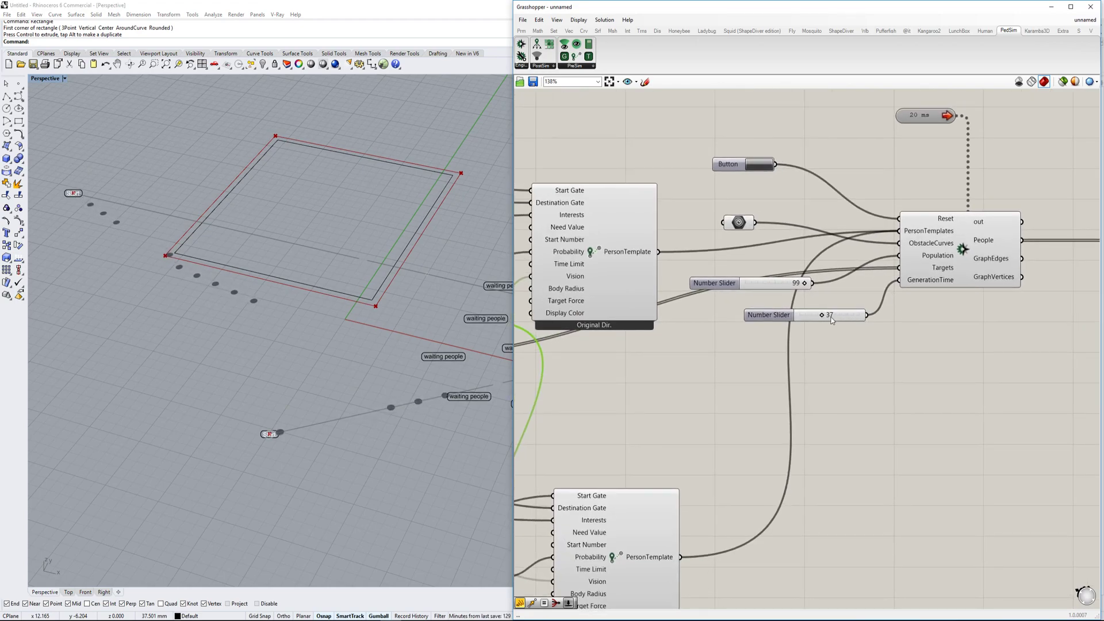
pyautogui.scroll(-2, 831, 320)
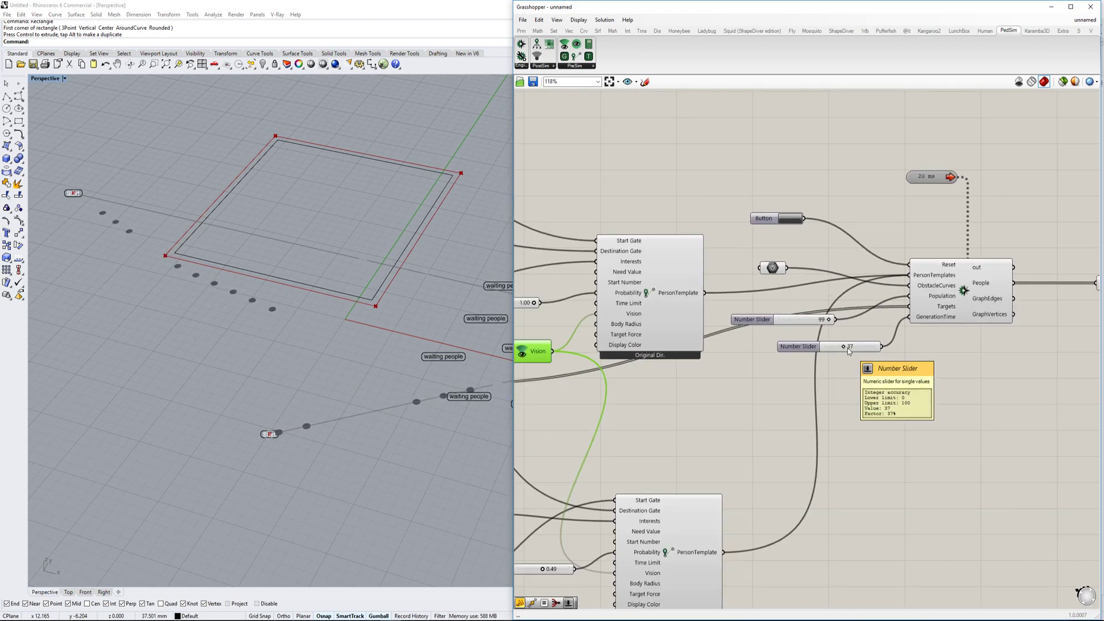
pyautogui.moveTo(847, 348); pyautogui.dragTo(911, 343, button='right')
pyautogui.scroll(-2, 911, 343)
pyautogui.scroll(4, 766, 296)
pyautogui.rightClick(766, 295)
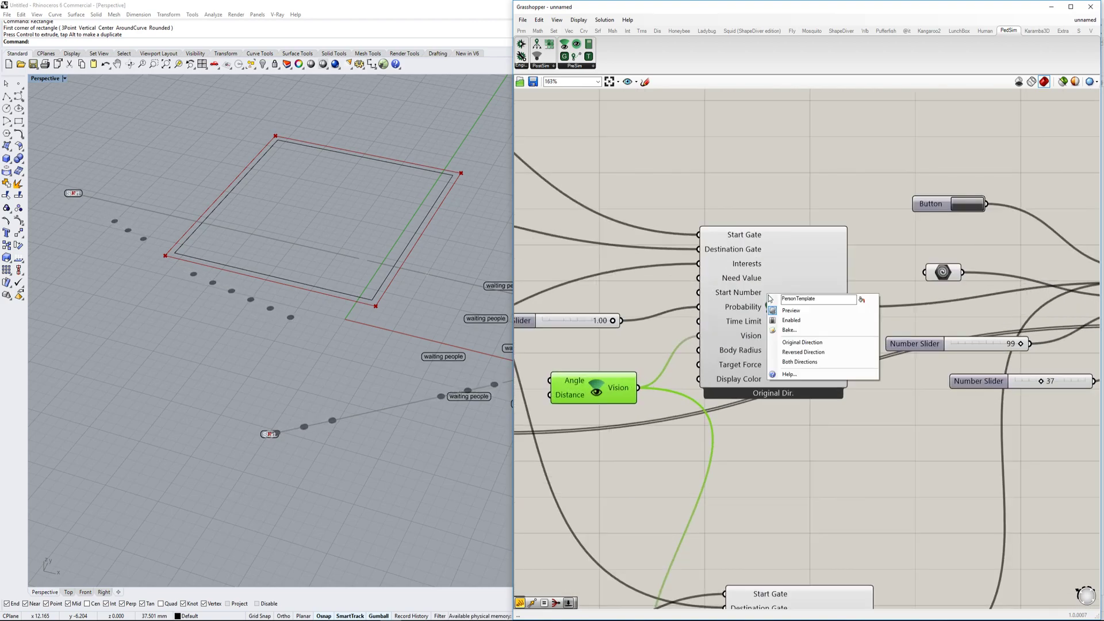
# Step: Examine the running simulation in Rhino, following pedestrians from both start gates past the obstacle and the waiting people targets
pyautogui.scroll(-8, 592, 282)
pyautogui.scroll(-3, 320, 340)
pyautogui.scroll(-5, 320, 341)
pyautogui.moveTo(330, 348)
pyautogui.keyDown('shift'); pyautogui.mouseDown(button='right')
pyautogui.moveTo(320, 358)
pyautogui.moveTo(308, 349)
pyautogui.mouseUp(button='right'); pyautogui.keyUp('shift')
pyautogui.scroll(5, 310, 349)
pyautogui.scroll(-2, 318, 360)
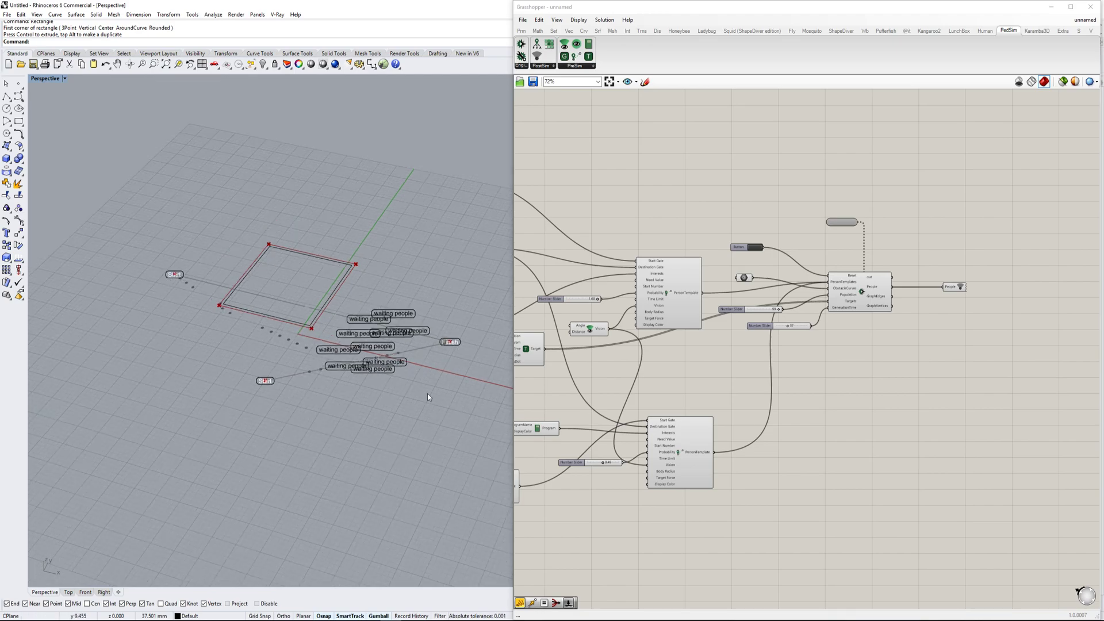
pyautogui.scroll(1, 233, 311)
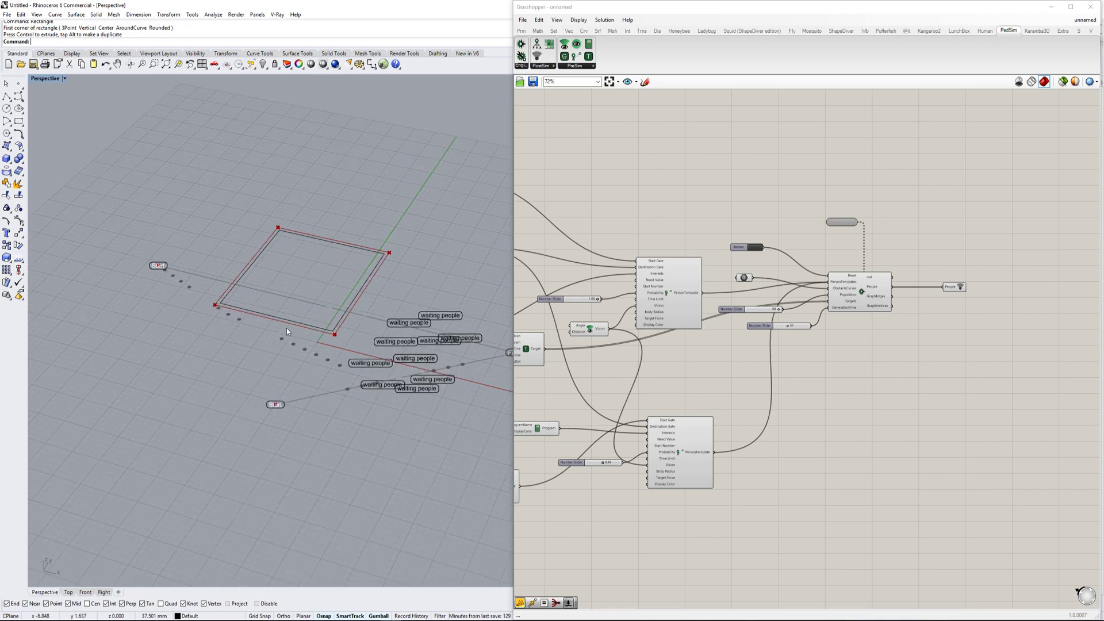
pyautogui.moveTo(287, 328); pyautogui.dragTo(266, 325, button='right')
pyautogui.scroll(-3, 260, 316)
pyautogui.scroll(5, 267, 310)
pyautogui.scroll(2, 313, 331)
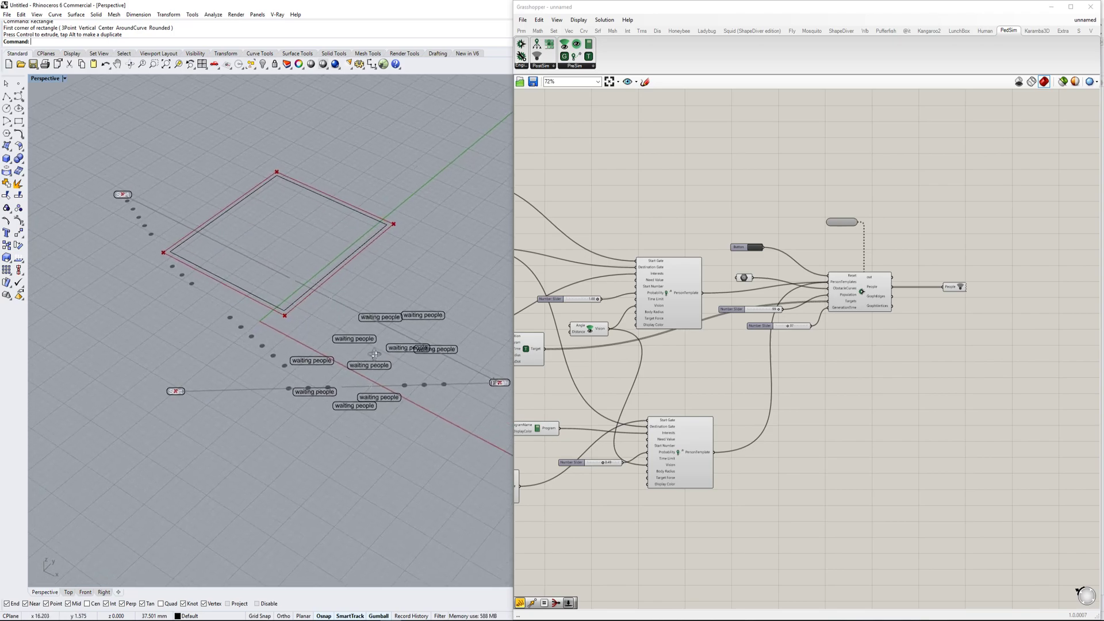
pyautogui.scroll(2, 301, 367)
pyautogui.moveTo(282, 356); pyautogui.dragTo(276, 360, button='right')
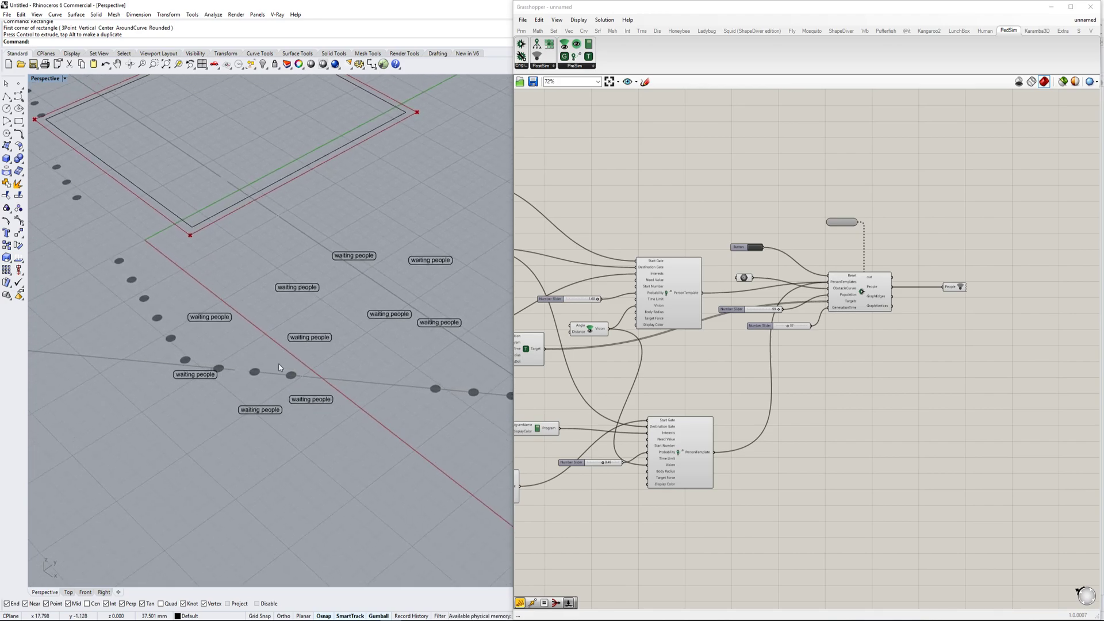
pyautogui.moveTo(235, 396); pyautogui.dragTo(249, 396, button='right')
pyautogui.scroll(-3, 277, 393)
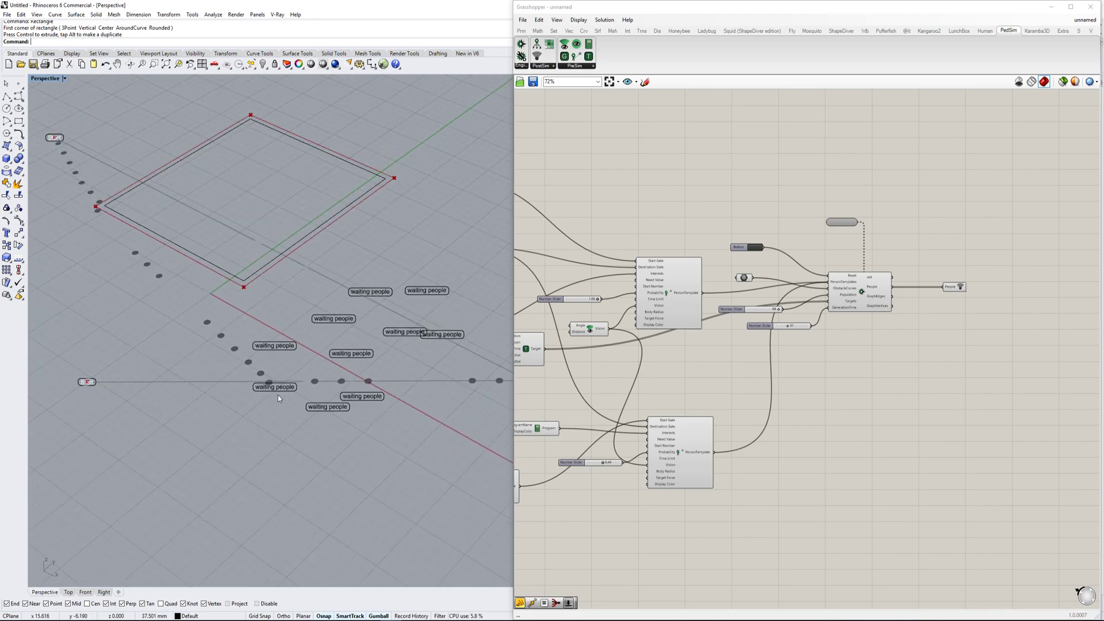
pyautogui.scroll(-3, 472, 332)
pyautogui.scroll(-2, 472, 333)
pyautogui.scroll(-3, 315, 334)
pyautogui.scroll(8, 391, 336)
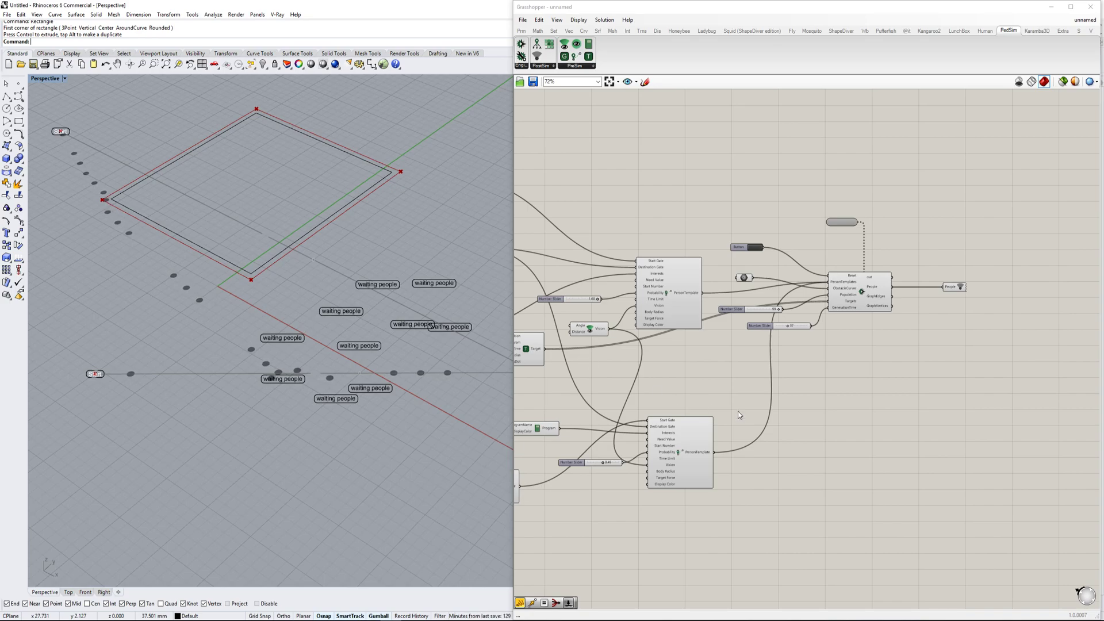
# Step: Add a PedSim GridPersonCounter component and place it in the empty canvas area below the second PersonTemplate
pyautogui.scroll(-2, 782, 404)
pyautogui.moveTo(782, 404); pyautogui.dragTo(861, 386, button='right')
pyautogui.scroll(-3, 860, 385)
pyautogui.scroll(5, 688, 391)
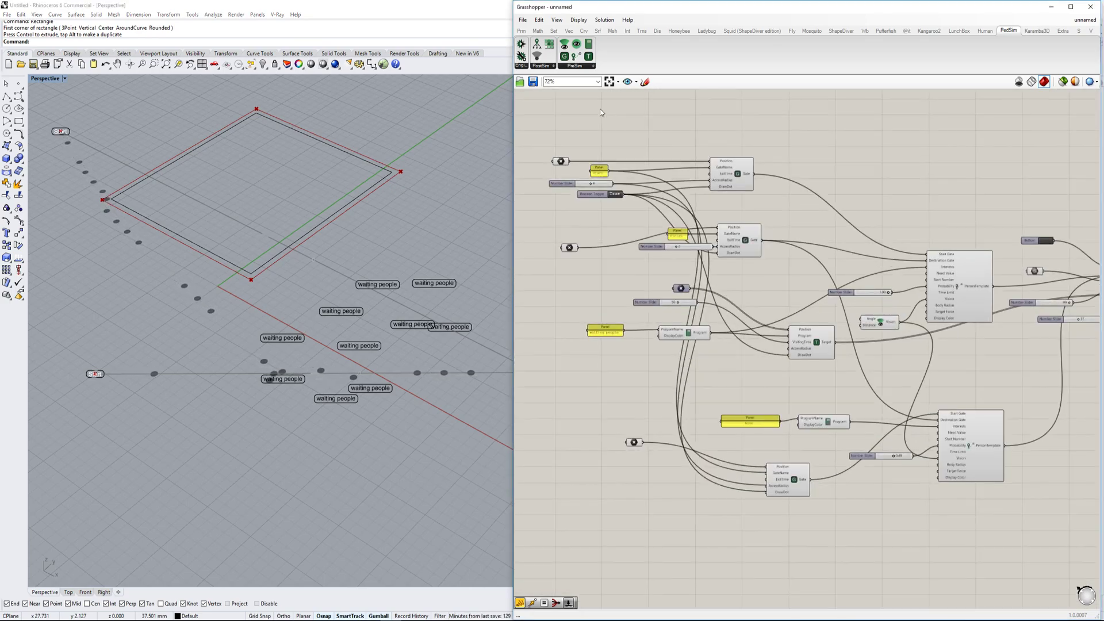
pyautogui.click(547, 67)
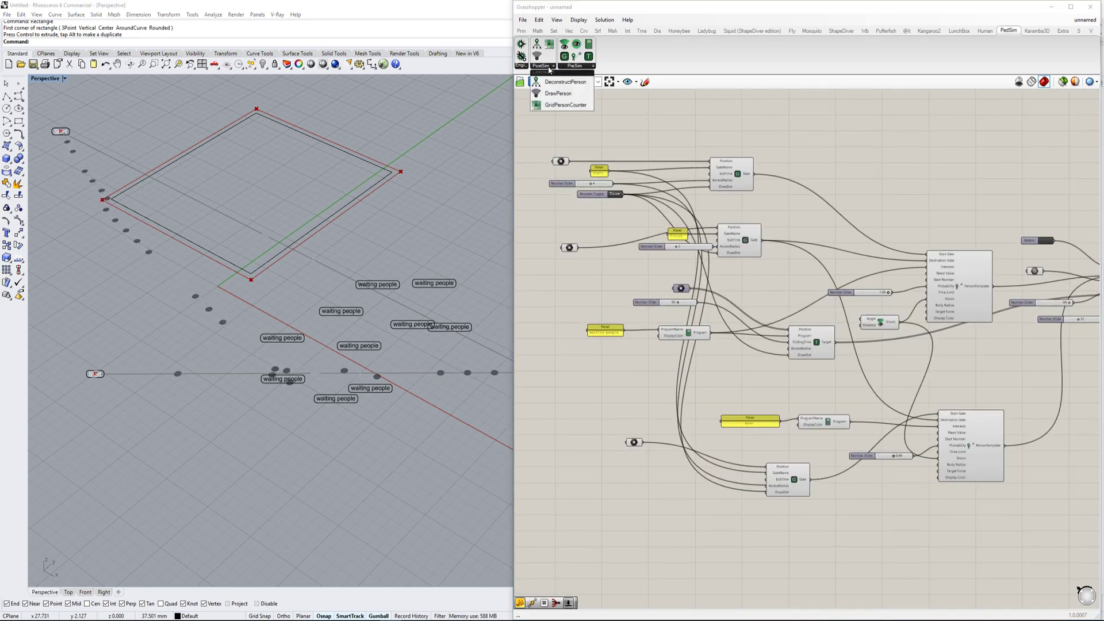
pyautogui.click(557, 108)
pyautogui.click(736, 426)
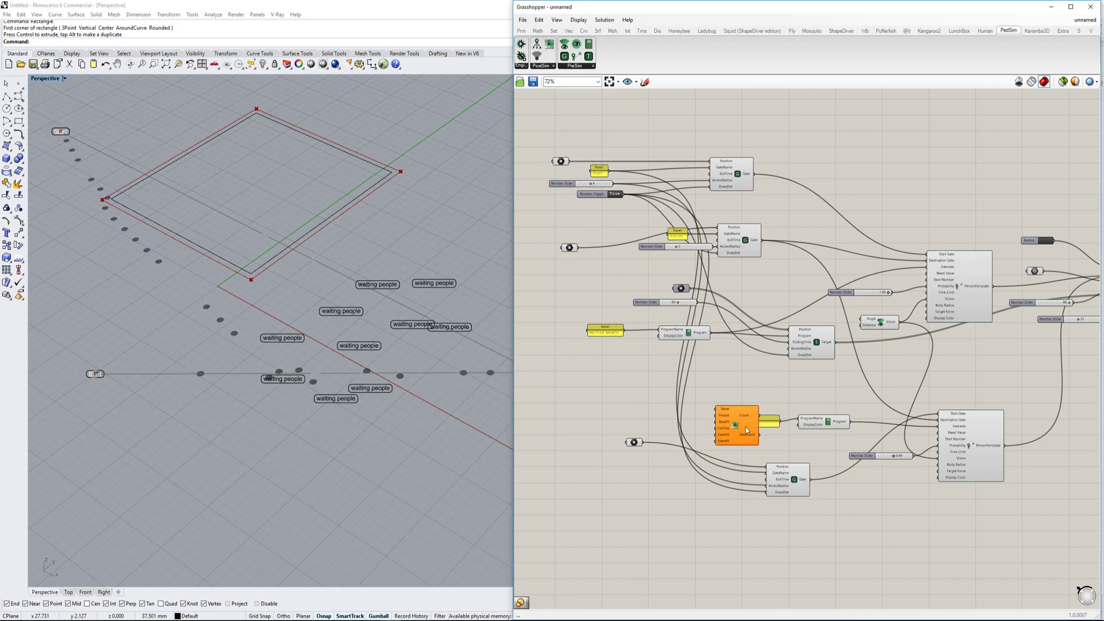
pyautogui.moveTo(736, 426); pyautogui.dragTo(697, 366, button='right')
pyautogui.moveTo(697, 366); pyautogui.dragTo(806, 507)
pyautogui.scroll(3, 805, 508)
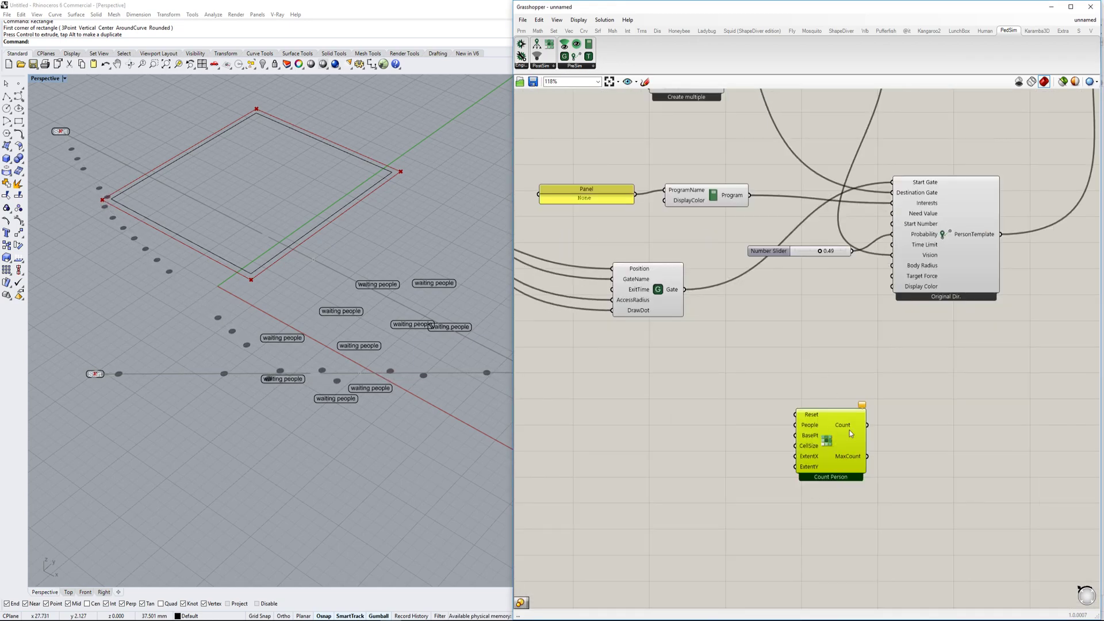
pyautogui.moveTo(846, 446); pyautogui.dragTo(891, 432)
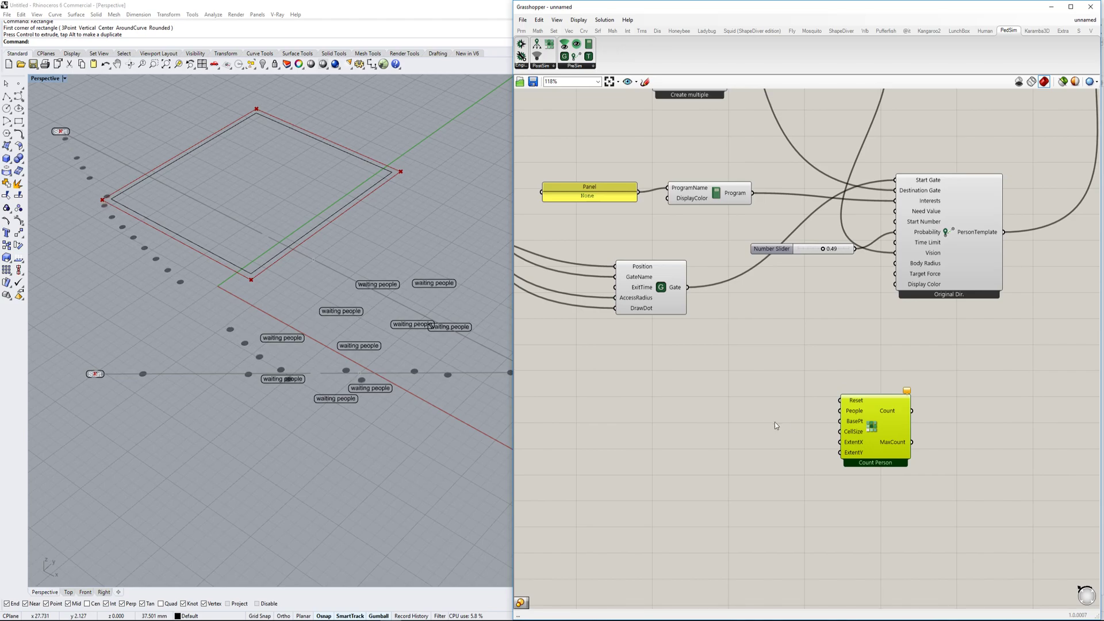
# Step: Examine the GridPersonCounter's inputs, especially BasePt, against the extent of the simulation area in Rhino
pyautogui.scroll(-5, 479, 378)
pyautogui.scroll(2, 868, 414)
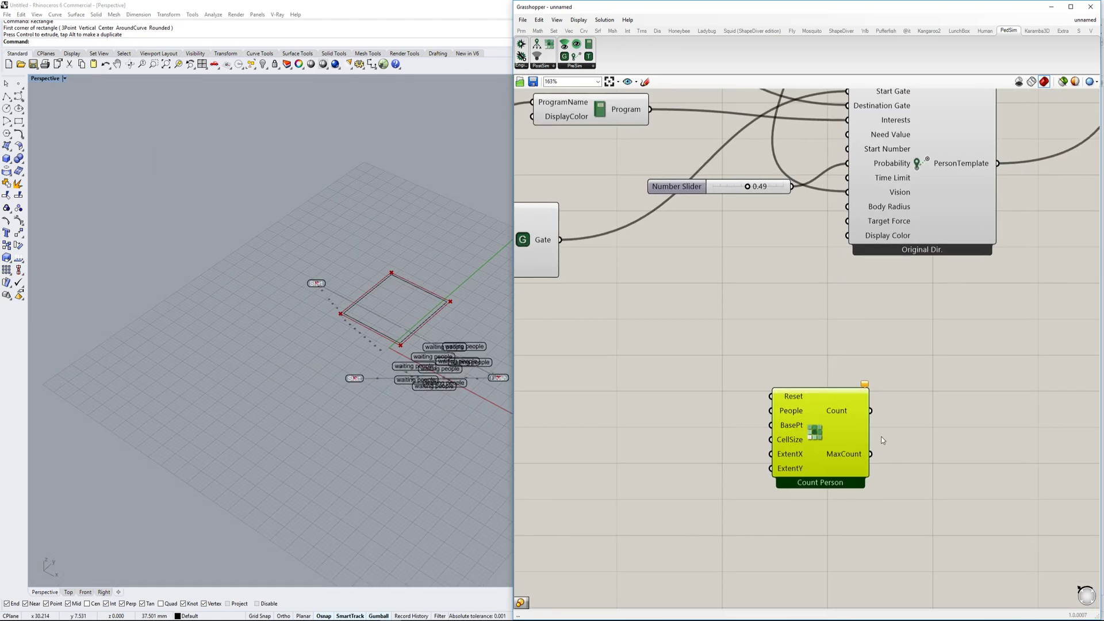
pyautogui.moveTo(844, 457)
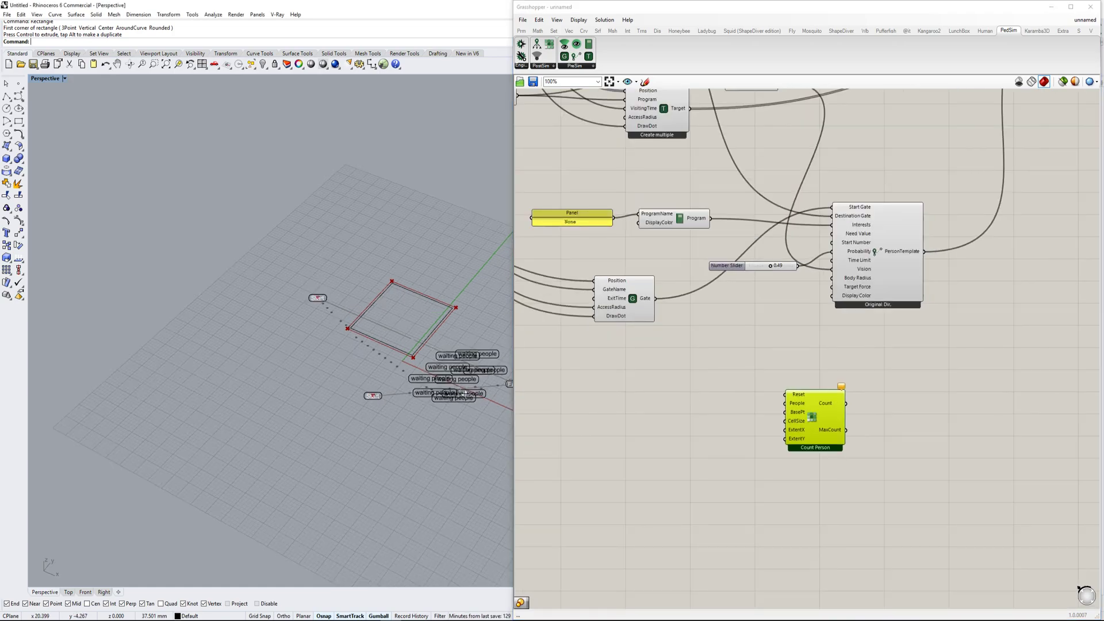
pyautogui.moveTo(466, 394); pyautogui.dragTo(308, 368, button='right')
pyautogui.keyDown('shift'); pyautogui.moveTo(296, 413); pyautogui.dragTo(322, 390, button='right'); pyautogui.keyUp('shift')
pyautogui.click(642, 448)
pyautogui.scroll(2, 797, 410)
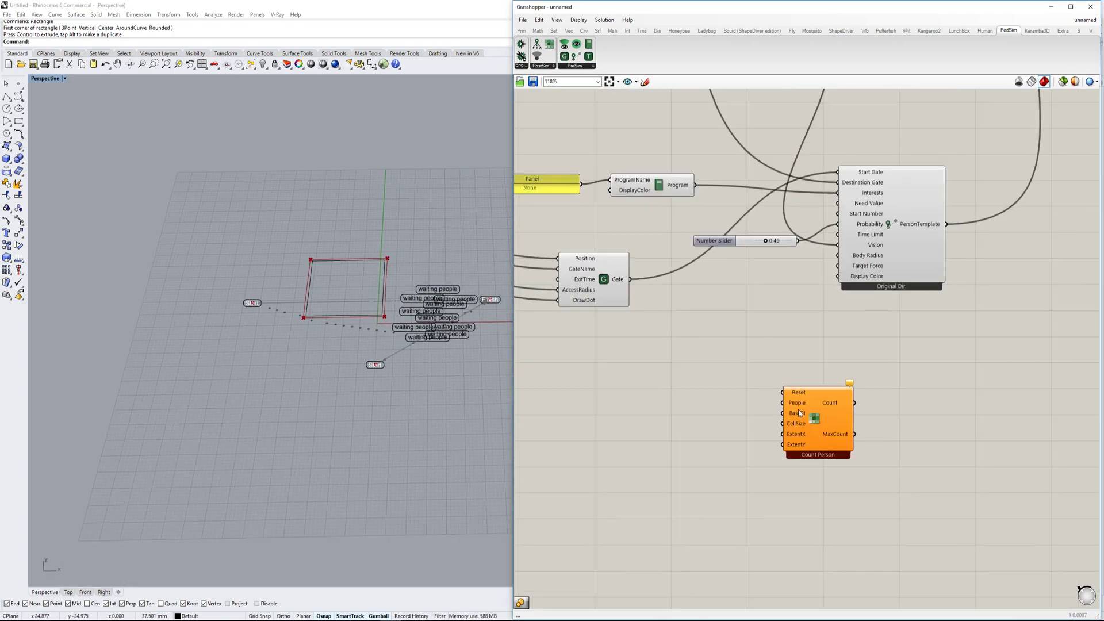
pyautogui.scroll(-2, 637, 463)
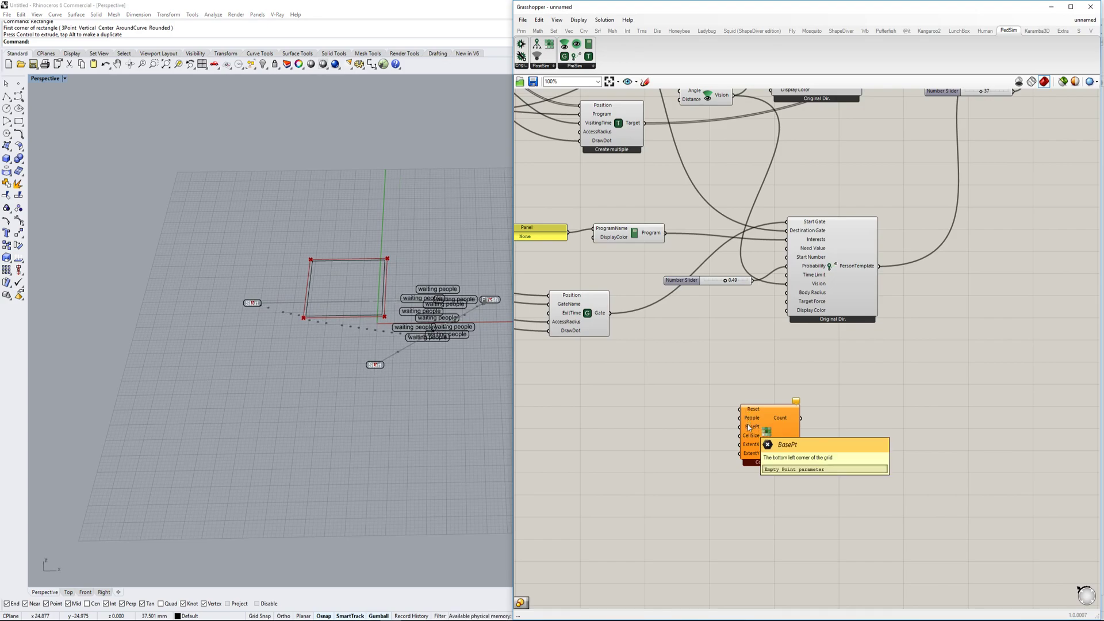
# Step: Add a Point parameter beside the counter and set its single point at the lower-left corner outside the simulation area
pyautogui.doubleClick(662, 452)
pyautogui.write('point')
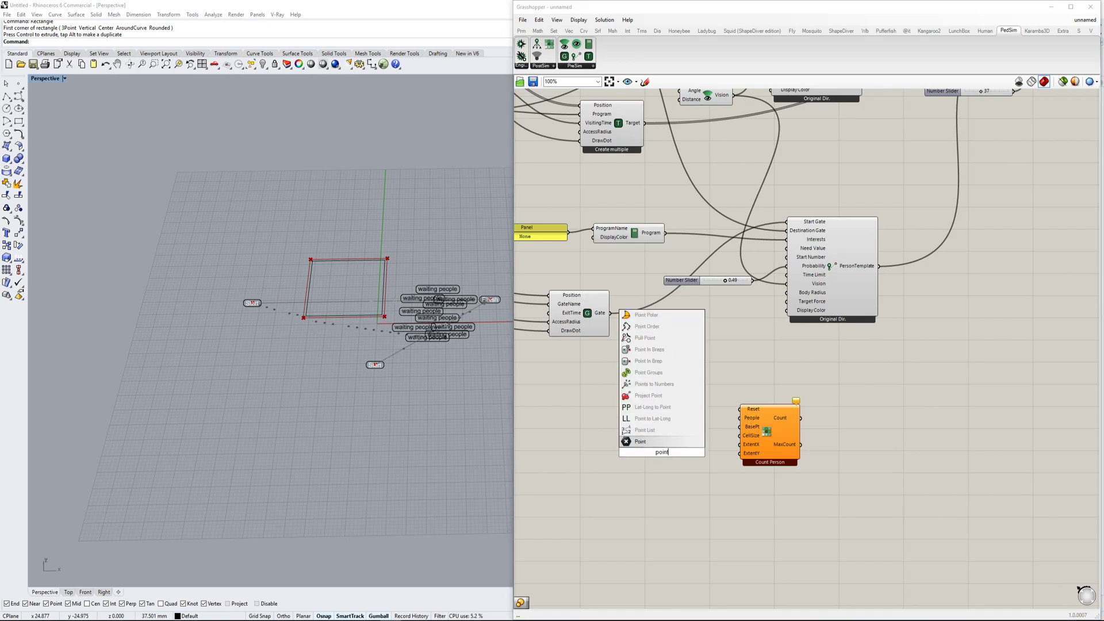
pyautogui.press('Return')
pyautogui.rightClick(662, 453)
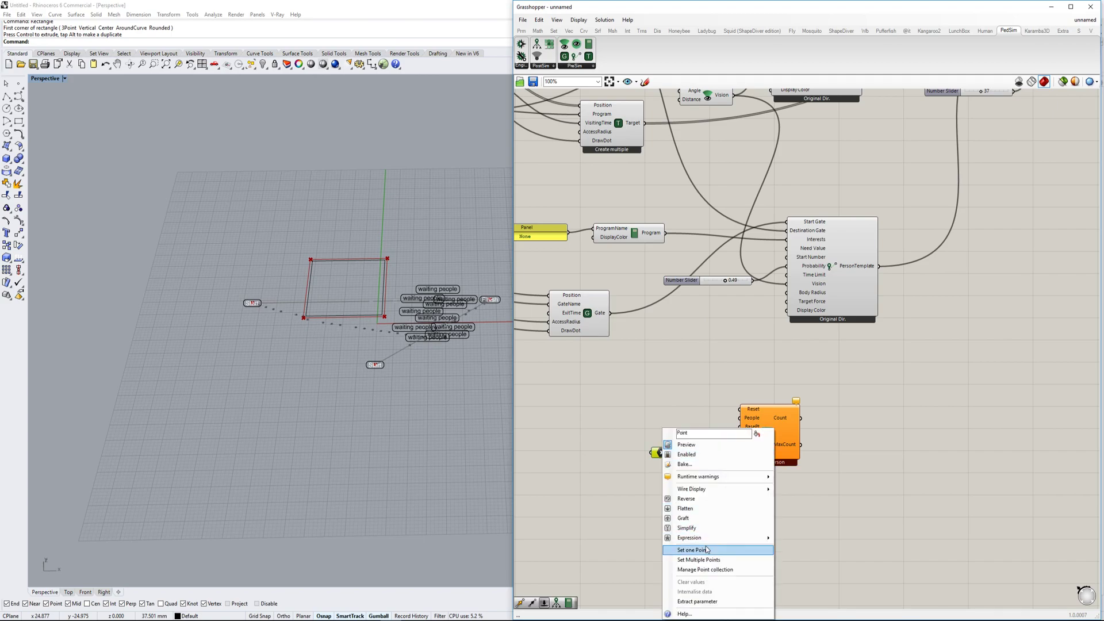
pyautogui.click(719, 543)
pyautogui.click(217, 397)
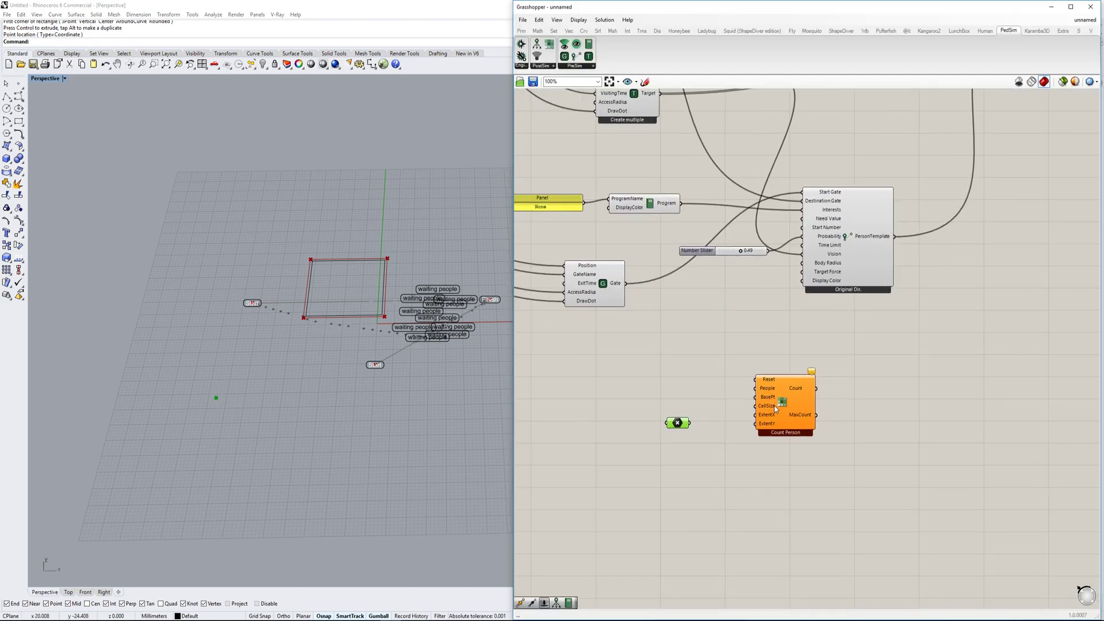
# Step: Add a Square grid component between the point and the counter and connect the point to its Plane input
pyautogui.click(553, 32)
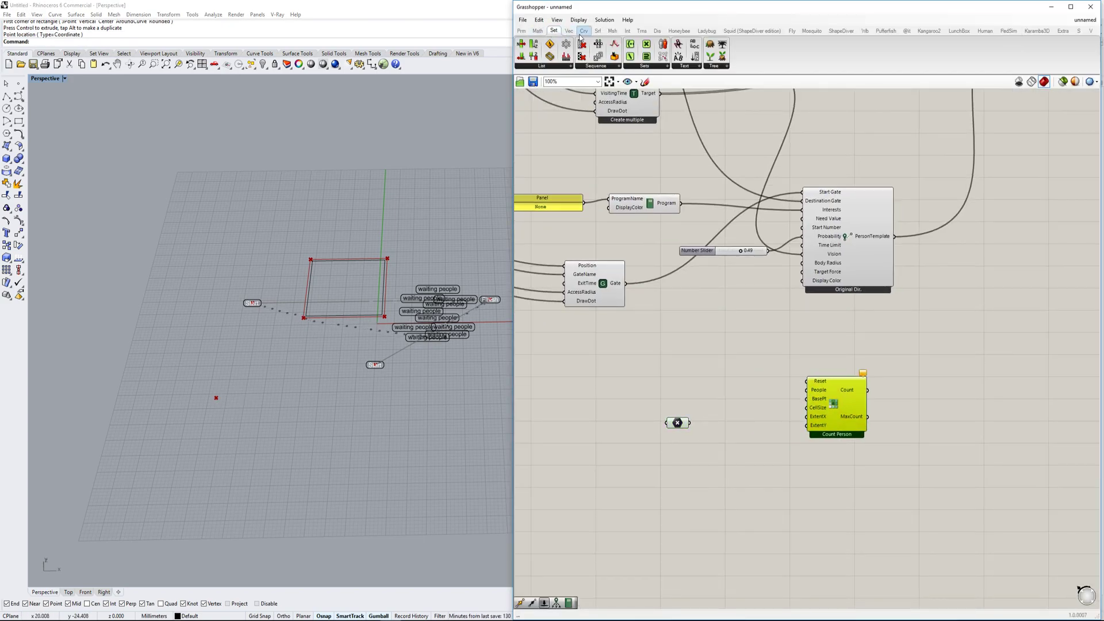
pyautogui.click(568, 31)
pyautogui.click(566, 65)
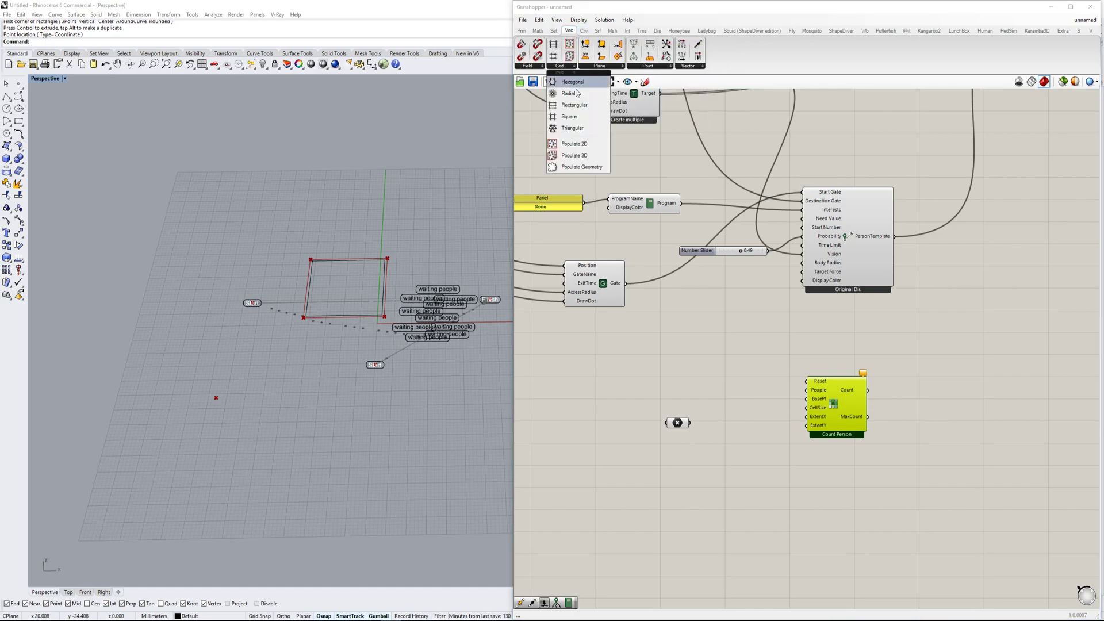
pyautogui.moveTo(569, 116); pyautogui.dragTo(736, 409)
pyautogui.scroll(2, 724, 397)
pyautogui.moveTo(660, 435); pyautogui.dragTo(585, 420)
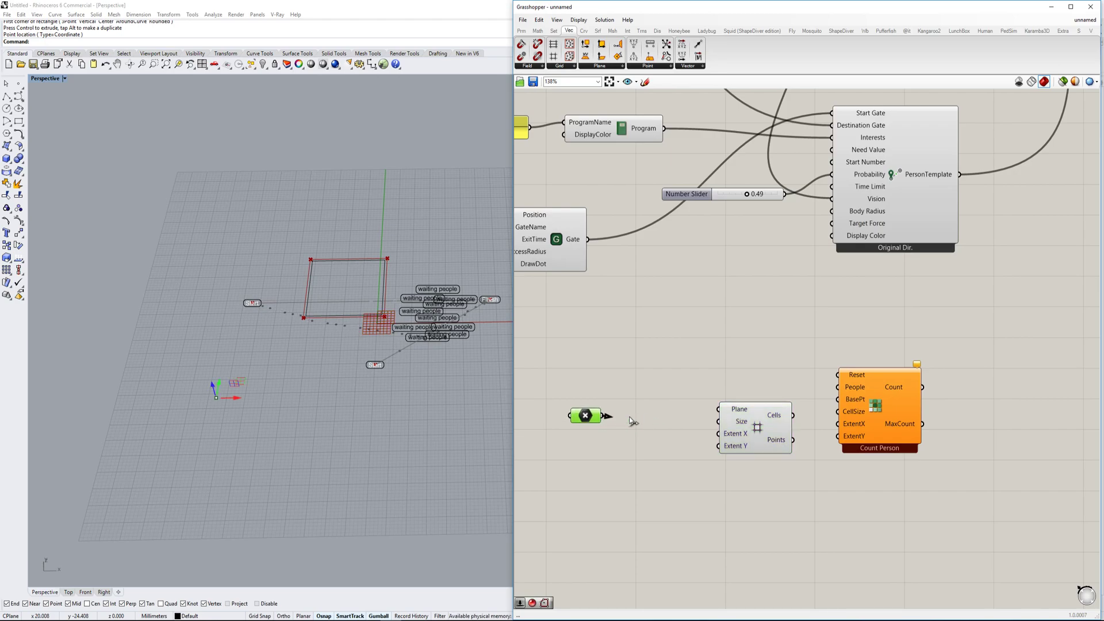
pyautogui.moveTo(722, 411); pyautogui.dragTo(724, 412)
pyautogui.moveTo(747, 422); pyautogui.dragTo(747, 429)
# Step: Create a number slider with the value 2.00 and connect it to the square grid's Size input
pyautogui.scroll(2, 650, 454)
pyautogui.doubleClick(649, 461)
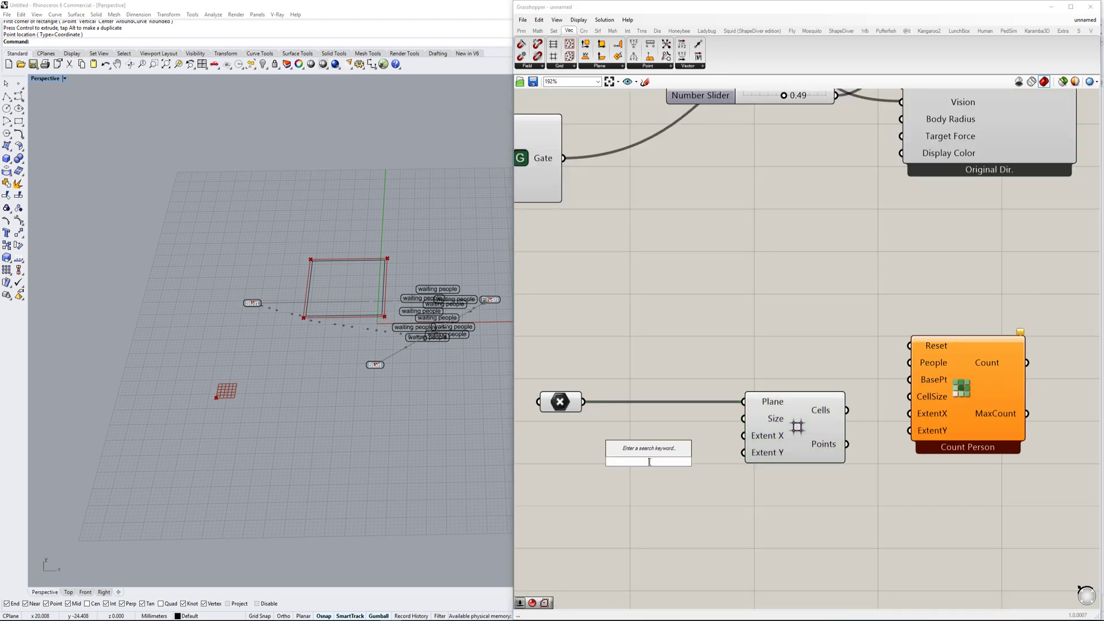
pyautogui.write('2')
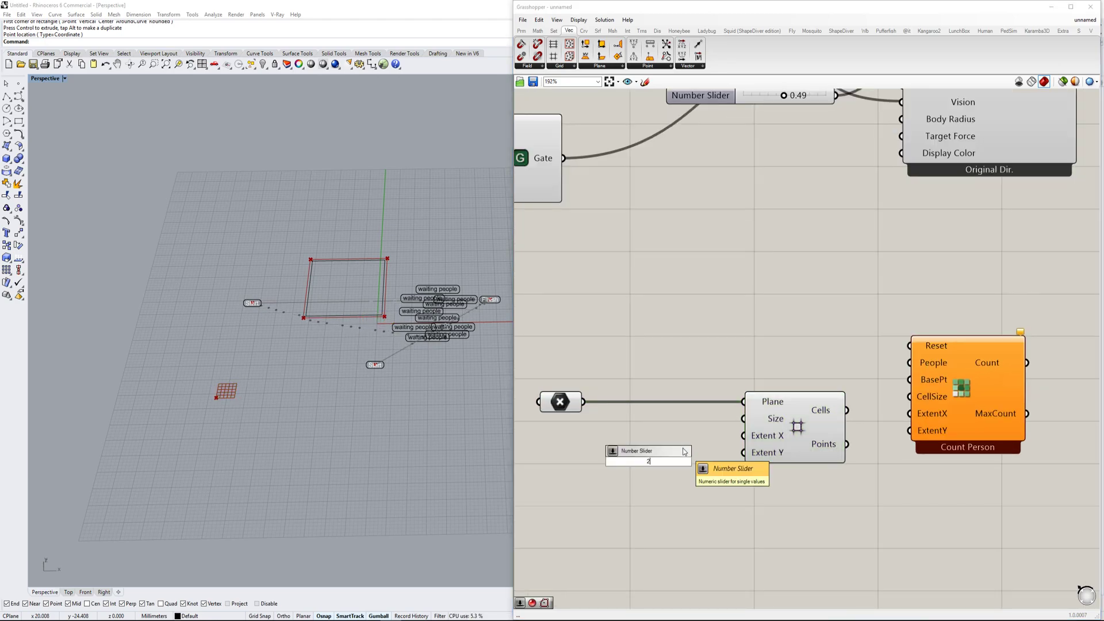
pyautogui.write('.0')
pyautogui.press('Return')
pyautogui.moveTo(684, 455); pyautogui.dragTo(638, 433)
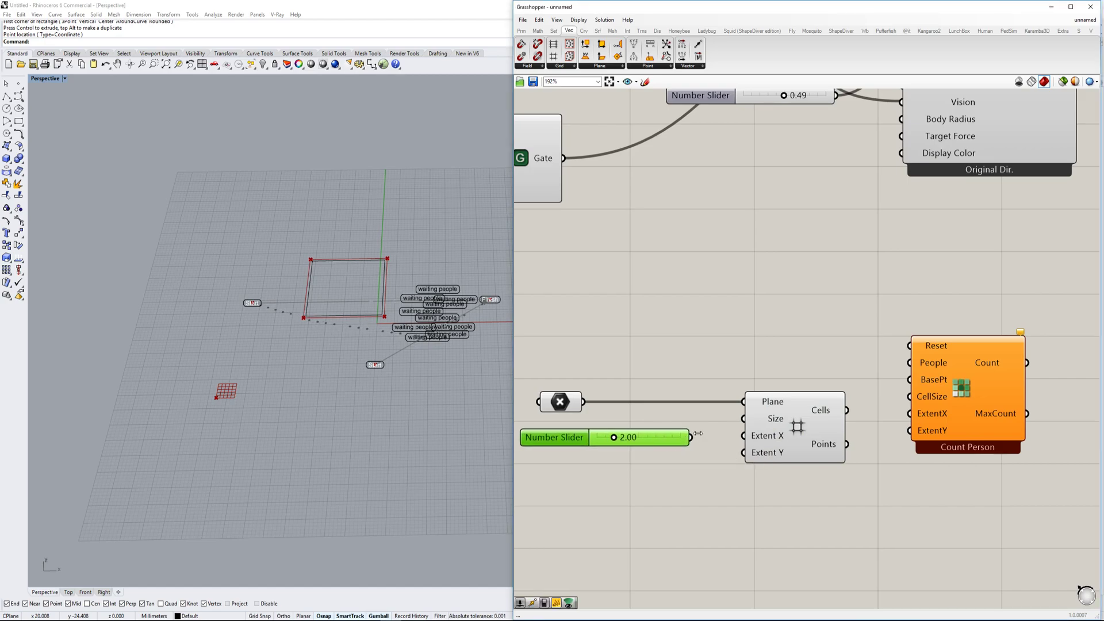
pyautogui.moveTo(736, 418); pyautogui.dragTo(742, 418)
# Step: Create an integer slider with the value 11 and connect it to the square grid's Extent Y input
pyautogui.doubleClick(641, 499)
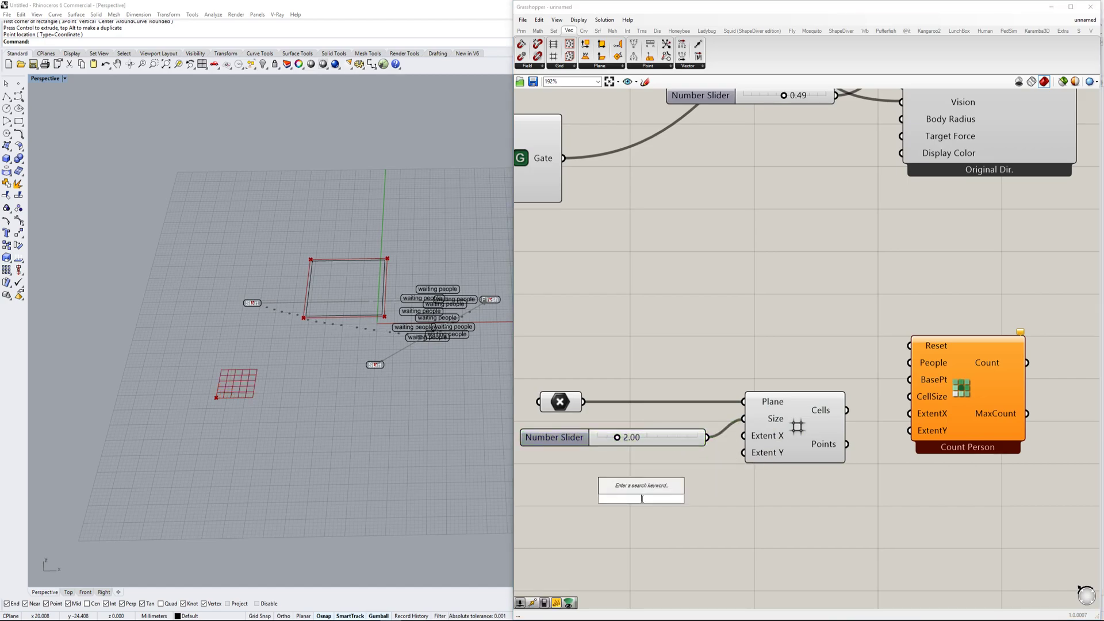
pyautogui.write('11')
pyautogui.press('Return')
pyautogui.moveTo(731, 502); pyautogui.dragTo(705, 498)
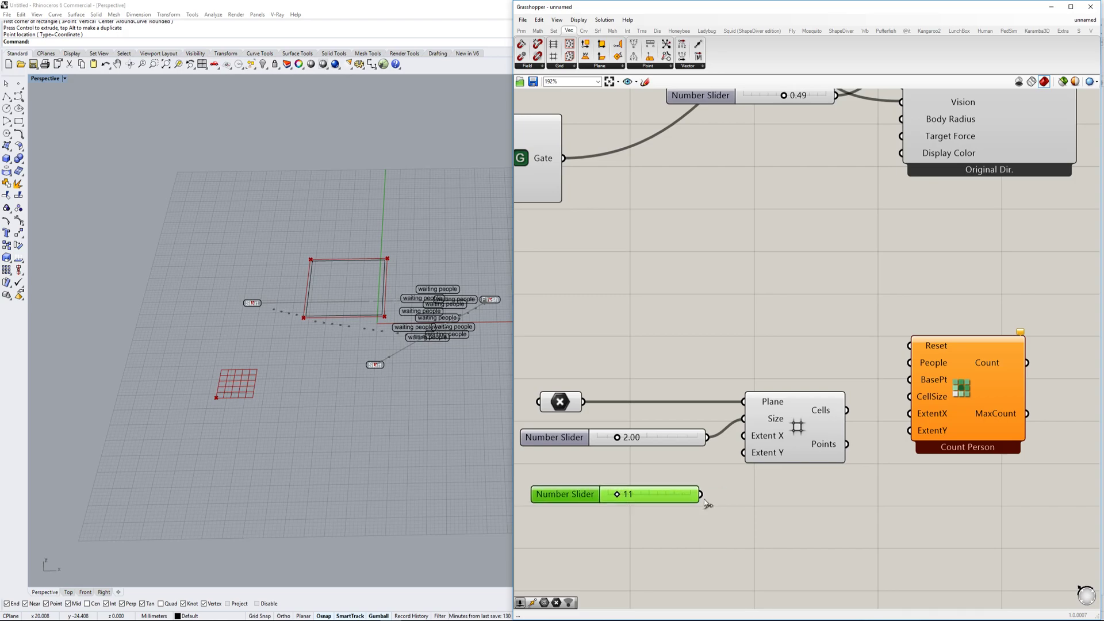
pyautogui.moveTo(749, 464); pyautogui.dragTo(745, 454)
# Step: Duplicate the integer slider for the grid's Extent X input and set Extent X to 40 and Extent Y to 23
pyautogui.moveTo(662, 500); pyautogui.dragTo(677, 467)
pyautogui.moveTo(741, 440); pyautogui.dragTo(743, 435)
pyautogui.moveTo(594, 463)
pyautogui.mouseDown()
pyautogui.moveTo(621, 460)
pyautogui.moveTo(612, 495)
pyautogui.moveTo(615, 461)
pyautogui.mouseUp()
pyautogui.scroll(5, 425, 319)
pyautogui.scroll(-5, 172, 365)
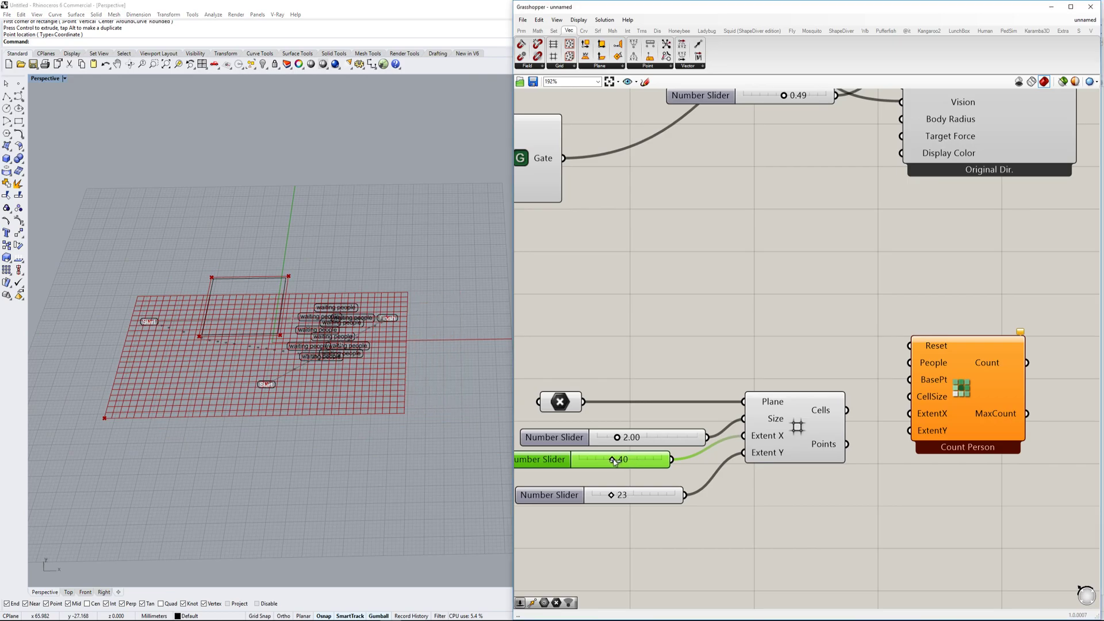
# Step: Move the Square grid component farther from its sliders and space the Count Person component out beyond it
pyautogui.scroll(7, 235, 348)
pyautogui.scroll(-3, 322, 362)
pyautogui.moveTo(368, 394); pyautogui.dragTo(325, 399, button='right')
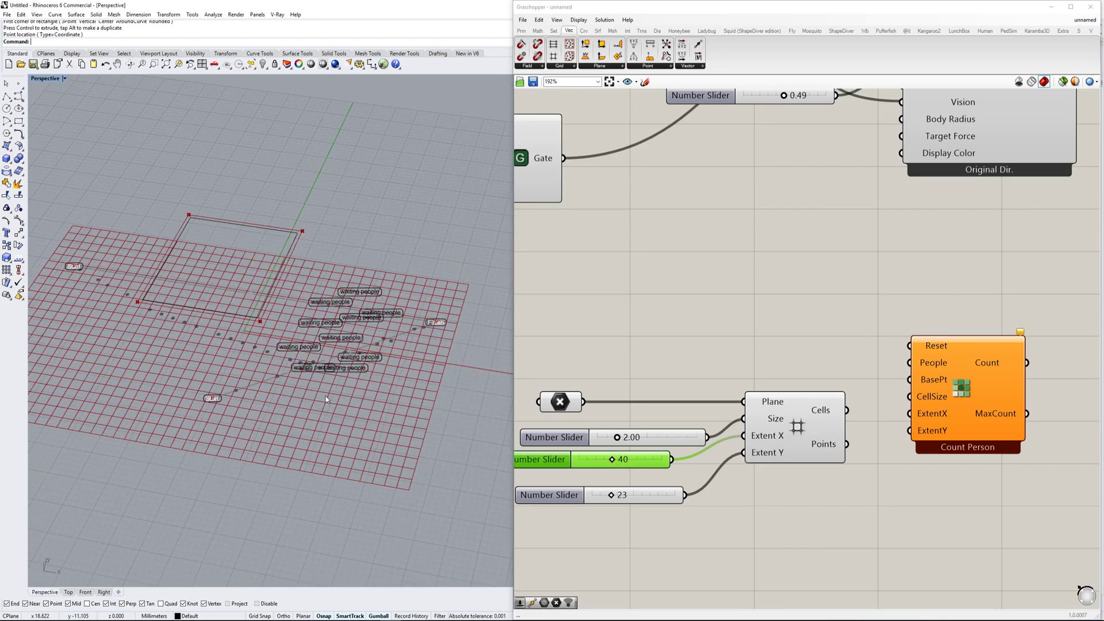
pyautogui.scroll(-2, 853, 401)
pyautogui.moveTo(880, 408); pyautogui.dragTo(792, 417, button='right')
pyautogui.moveTo(823, 390); pyautogui.dragTo(858, 386)
pyautogui.moveTo(678, 466); pyautogui.dragTo(722, 457, button='right')
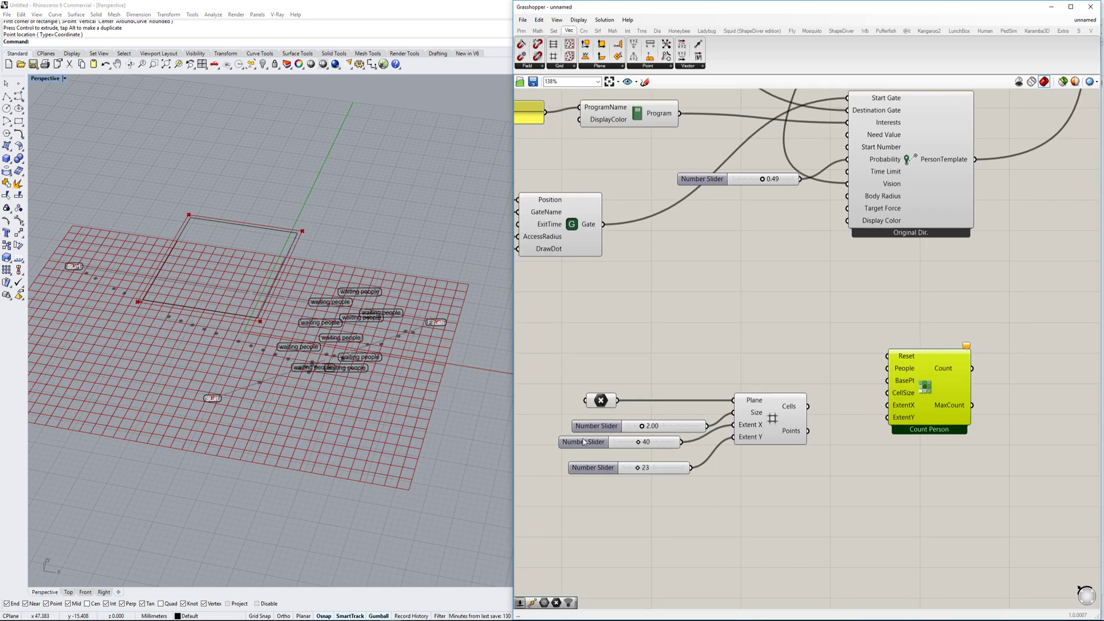
pyautogui.moveTo(908, 395); pyautogui.dragTo(958, 382)
pyautogui.click(805, 435)
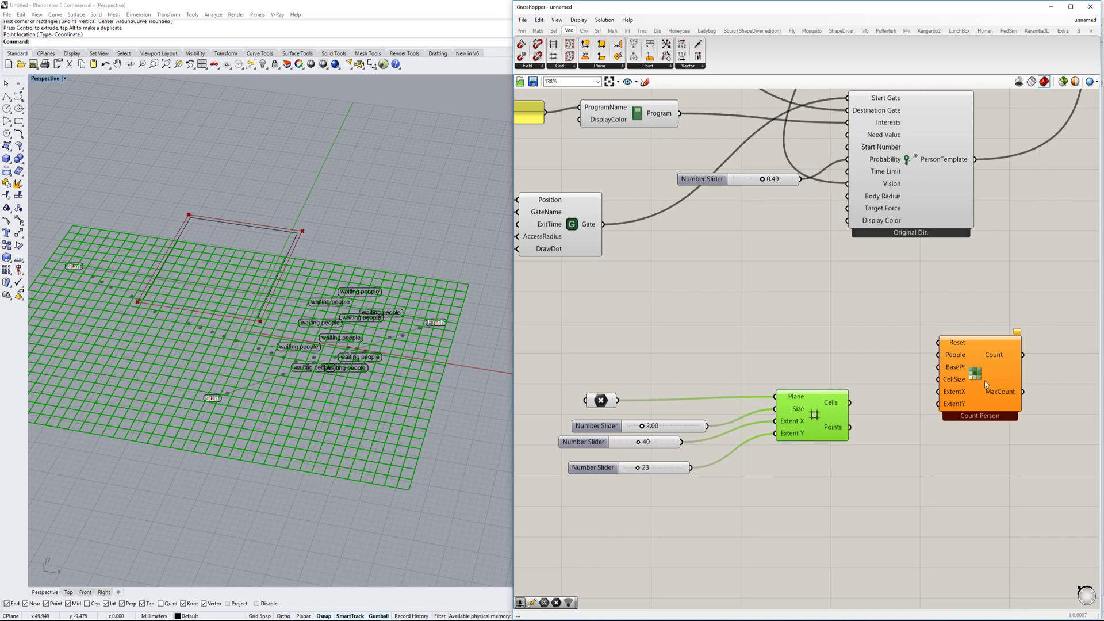
pyautogui.click(984, 381)
pyautogui.scroll(-1, 961, 377)
pyautogui.moveTo(960, 377); pyautogui.dragTo(945, 402, button='right')
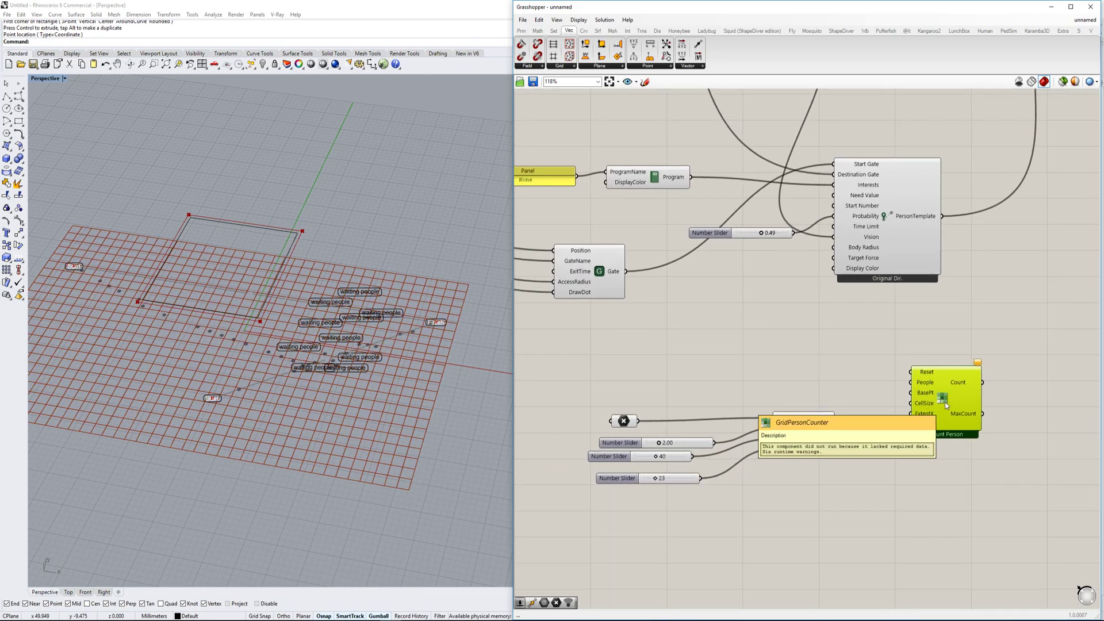
pyautogui.moveTo(945, 404); pyautogui.dragTo(980, 376)
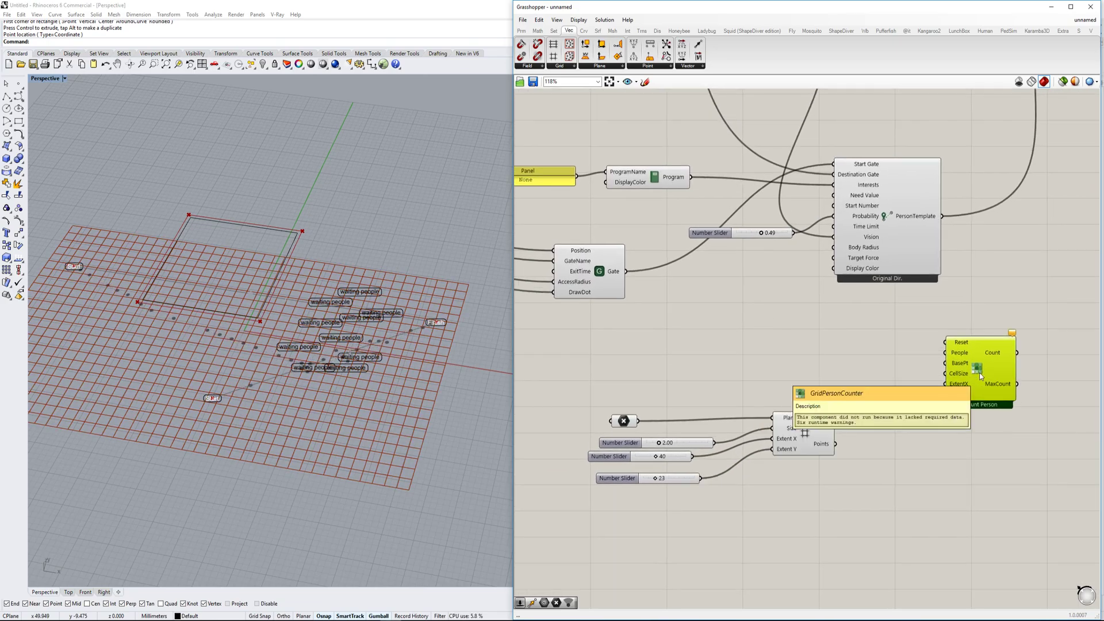
# Step: Connect the pedestrian simulation's People output to the Count Person component's People input
pyautogui.moveTo(959, 369); pyautogui.dragTo(881, 404, button='right')
pyautogui.scroll(2, 928, 391)
pyautogui.scroll(-2, 929, 384)
pyautogui.scroll(-2, 918, 392)
pyautogui.scroll(2, 884, 397)
pyautogui.moveTo(851, 383); pyautogui.dragTo(934, 220)
pyautogui.scroll(-4, 850, 383)
pyautogui.scroll(4, 1032, 189)
# Step: Connect the counter's BasePt, CellSize, ExtentX and ExtentY inputs to the point and the matching size and extent sliders
pyautogui.moveTo(840, 431); pyautogui.dragTo(990, 221, button='right')
pyautogui.scroll(2, 771, 411)
pyautogui.moveTo(789, 413); pyautogui.dragTo(894, 383, button='right')
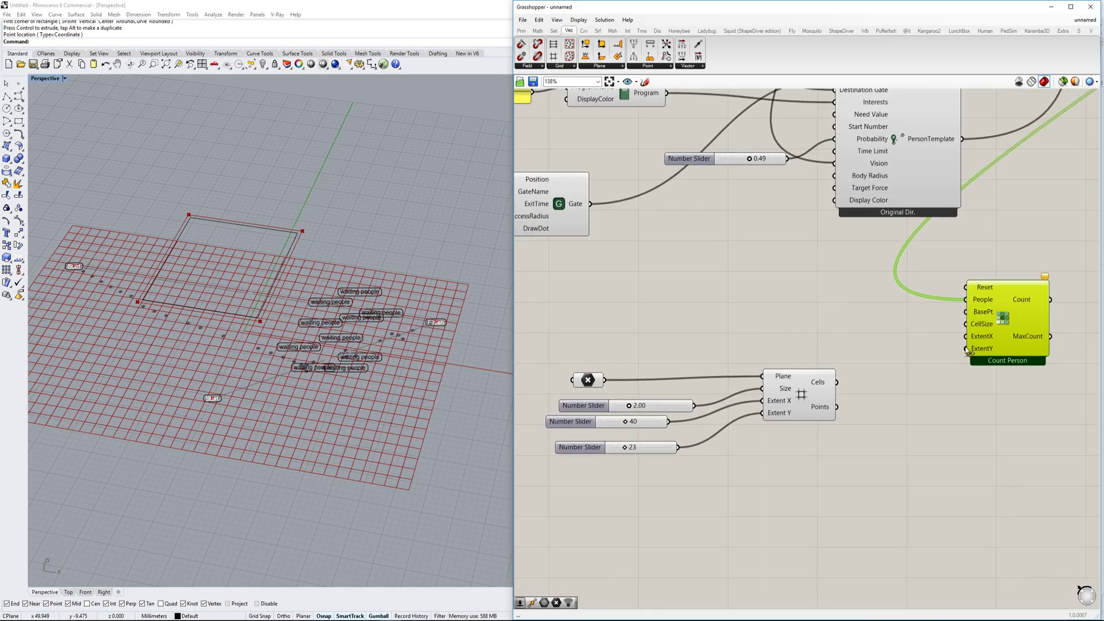
pyautogui.moveTo(966, 338); pyautogui.dragTo(704, 407)
pyautogui.moveTo(966, 312); pyautogui.dragTo(608, 381)
pyautogui.moveTo(755, 351); pyautogui.dragTo(648, 403, button='right')
pyautogui.moveTo(936, 357); pyautogui.dragTo(851, 407, button='right')
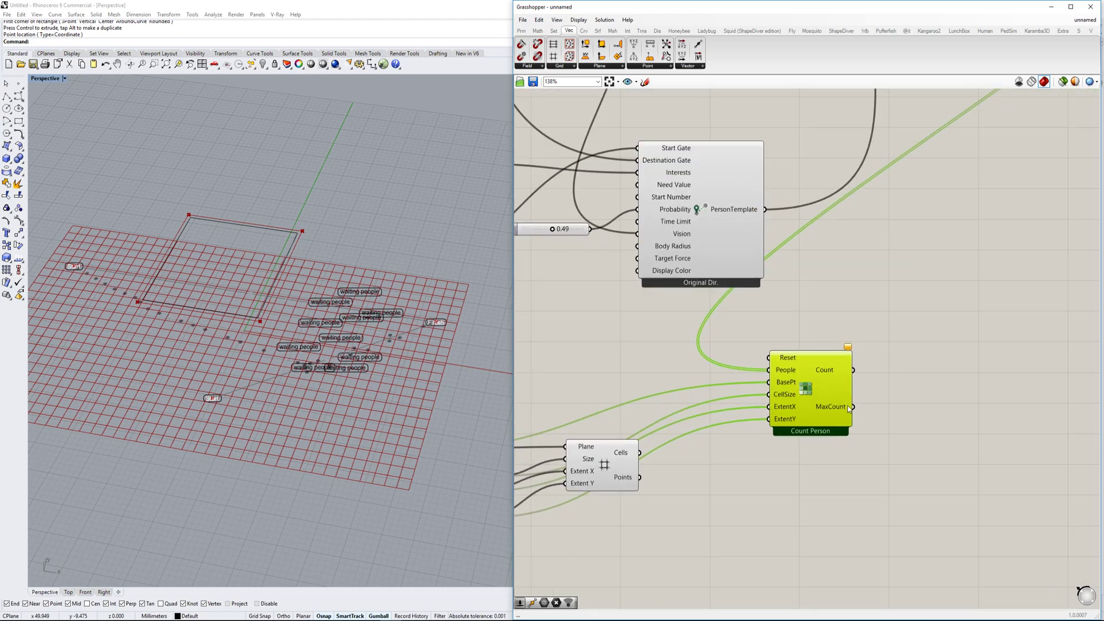
# Step: Add a Button component and connect it to the Count Person component's Reset input
pyautogui.doubleClick(623, 361)
pyautogui.write('nut')
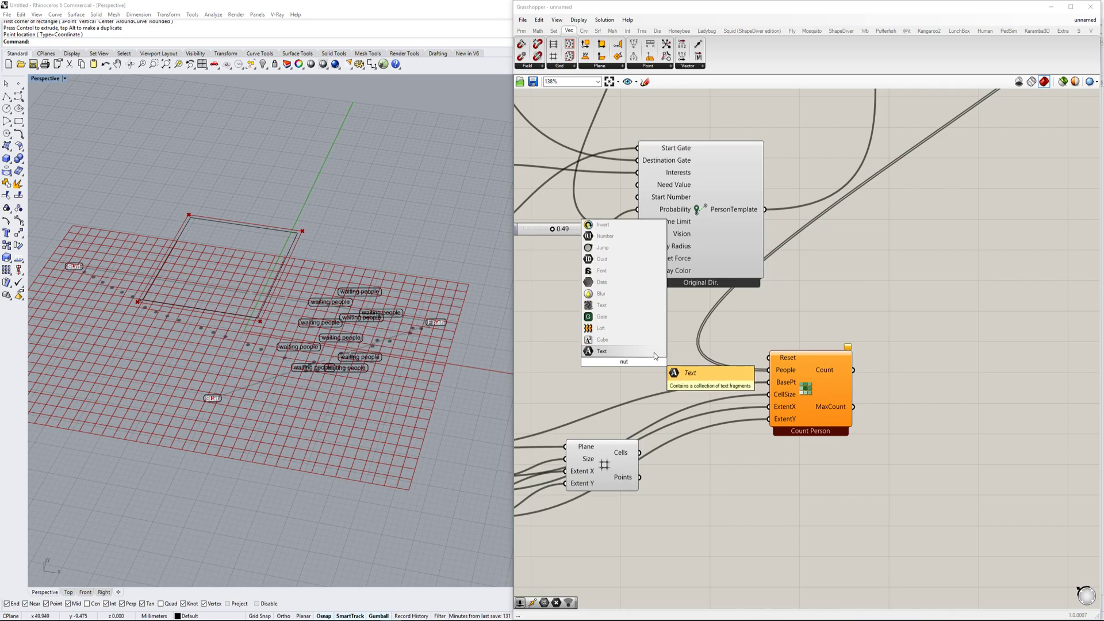
pyautogui.press('BackSpace')
pyautogui.press('BackSpace')
pyautogui.press('BackSpace')
pyautogui.write('butt')
pyautogui.click(653, 353)
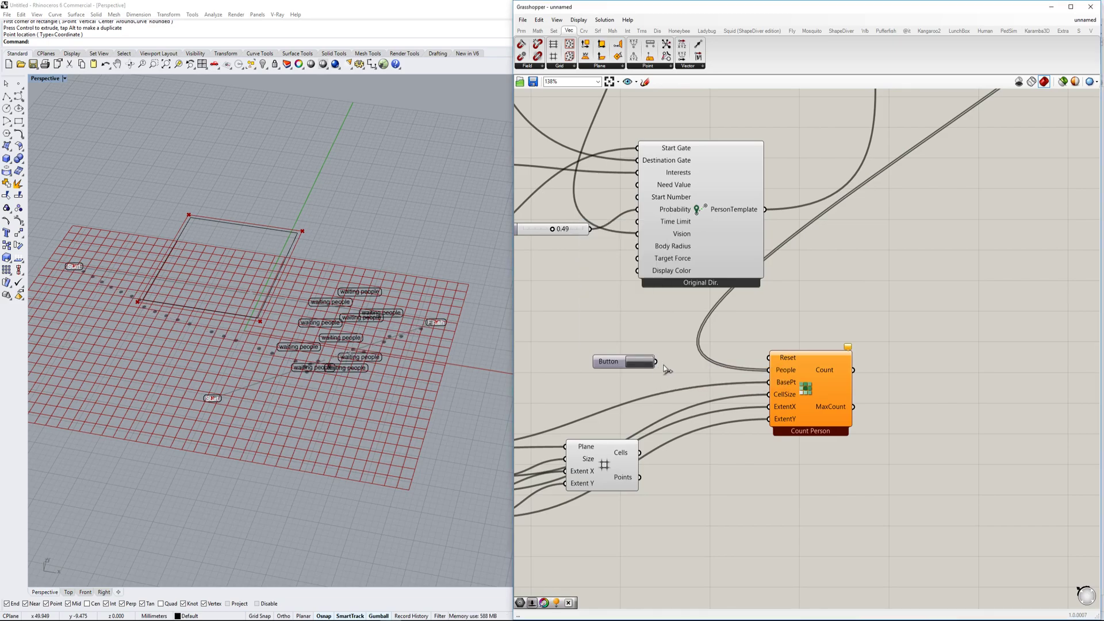
pyautogui.moveTo(655, 361); pyautogui.dragTo(768, 358)
pyautogui.click(803, 393)
pyautogui.scroll(-2, 813, 396)
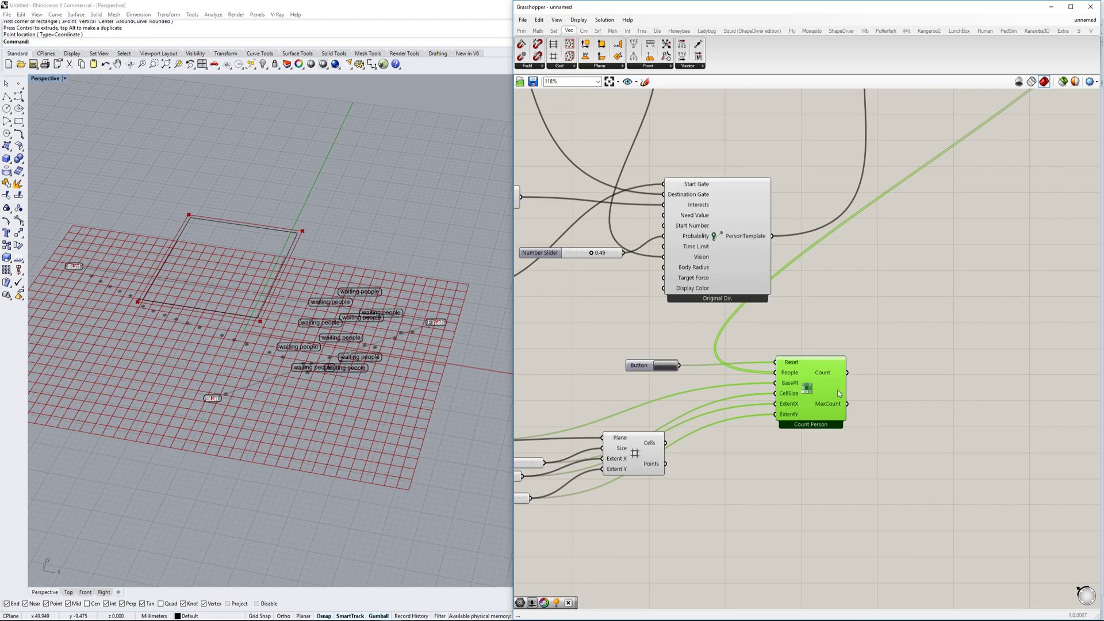
pyautogui.moveTo(836, 410); pyautogui.dragTo(780, 394, button='right')
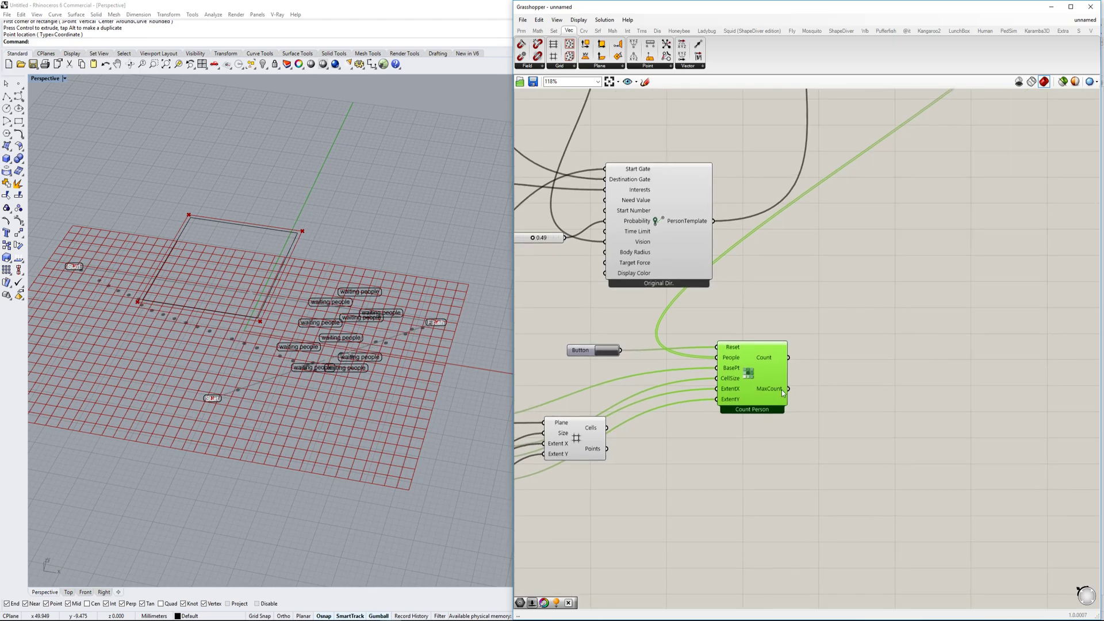
# Step: Add a panel beside the counter, connect the Count output to it and enlarge it
pyautogui.moveTo(777, 362)
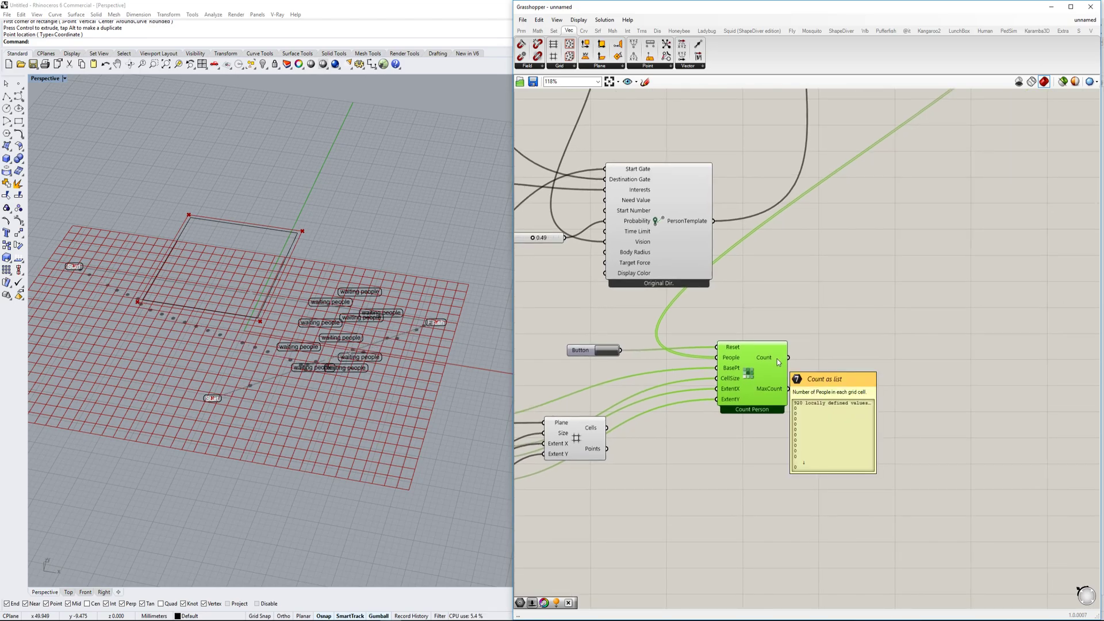
pyautogui.scroll(-2, 129, 405)
pyautogui.moveTo(127, 407); pyautogui.dragTo(192, 392, button='right')
pyautogui.scroll(2, 157, 394)
pyautogui.scroll(-2, 192, 392)
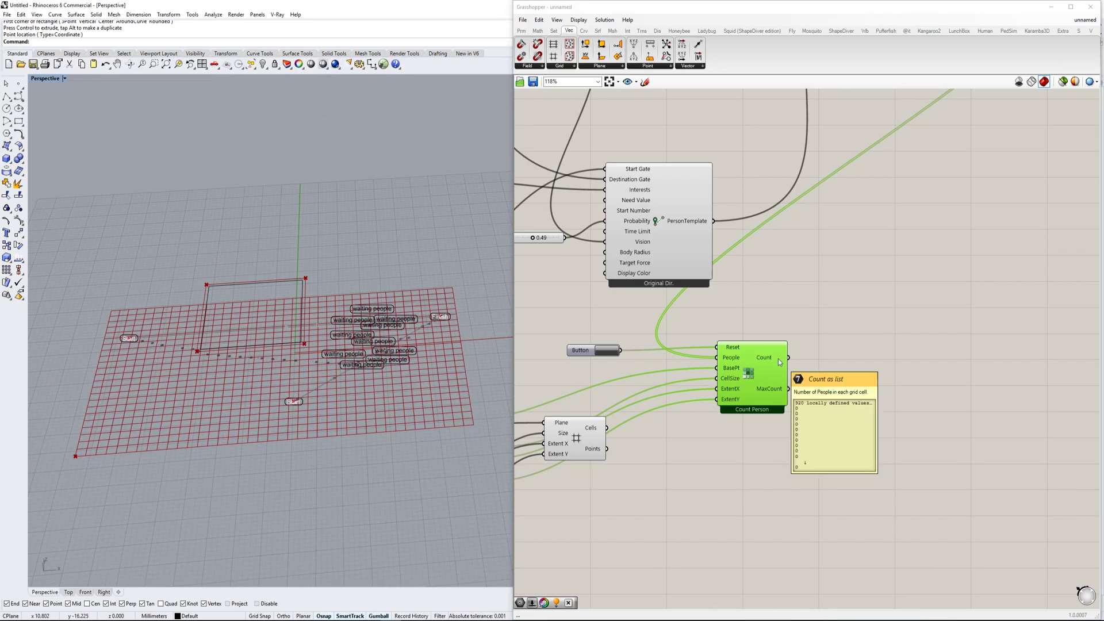
pyautogui.doubleClick(891, 381)
pyautogui.write('//')
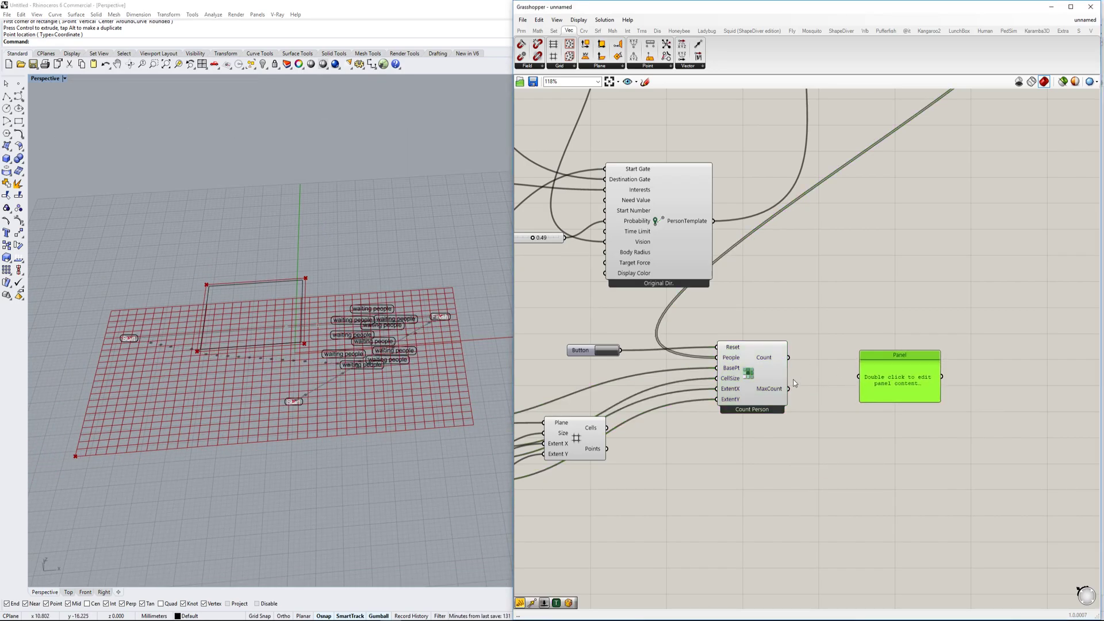
pyautogui.moveTo(782, 365); pyautogui.dragTo(788, 367)
pyautogui.moveTo(854, 378); pyautogui.dragTo(929, 480)
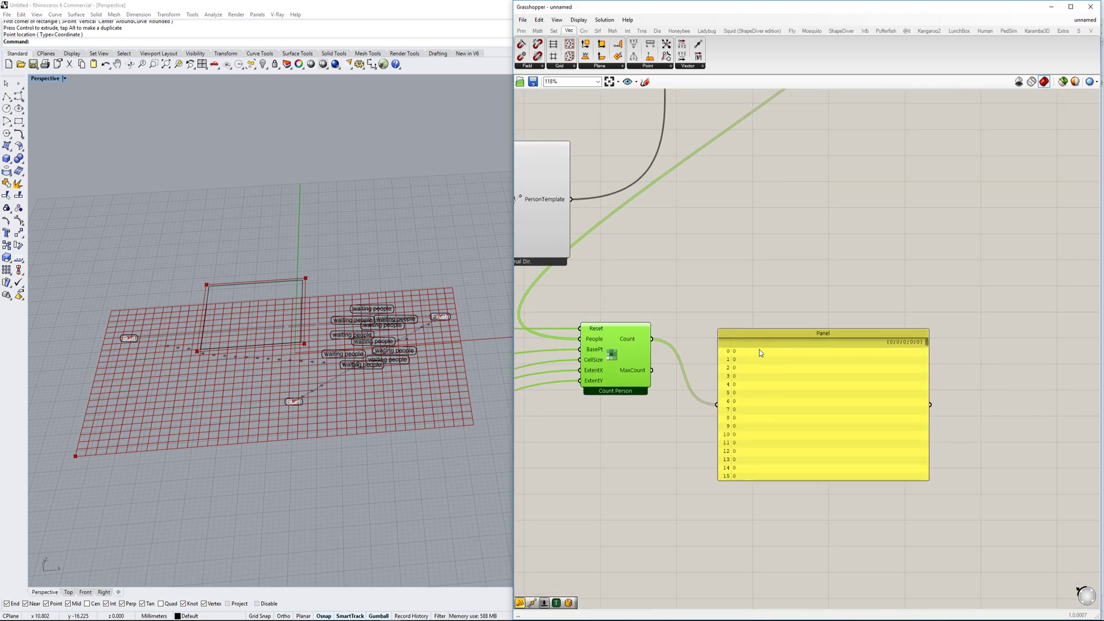
# Step: Examine the per-cell counts in the panel and the MaxCount output against the pedestrians moving through the grid
pyautogui.moveTo(927, 347); pyautogui.dragTo(926, 439)
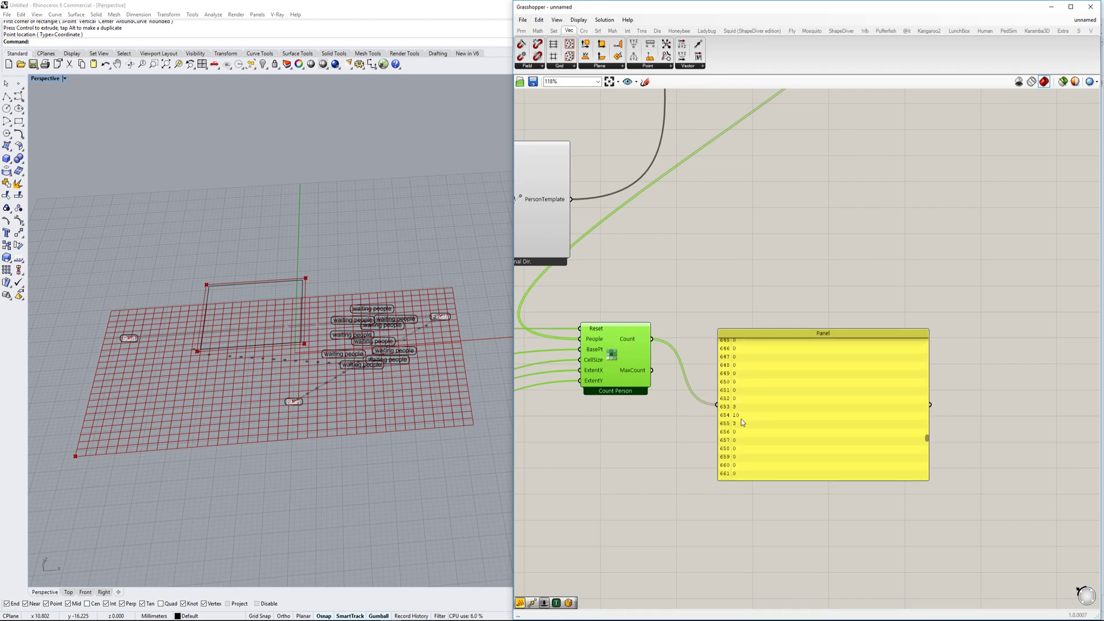
pyautogui.scroll(3, 741, 423)
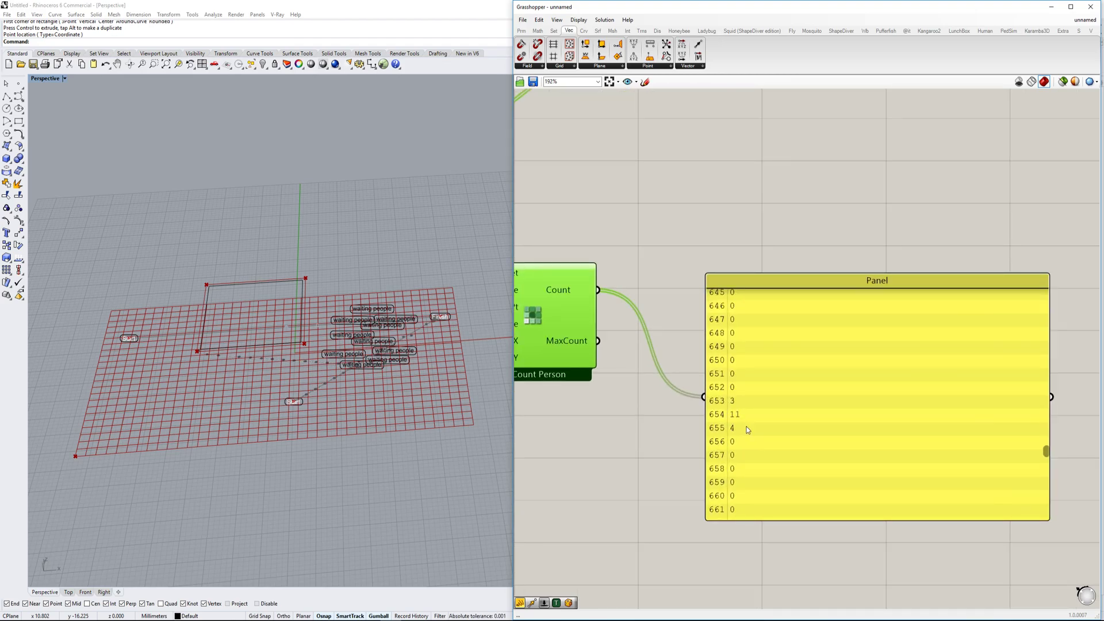
pyautogui.moveTo(424, 381); pyautogui.dragTo(411, 392, button='right')
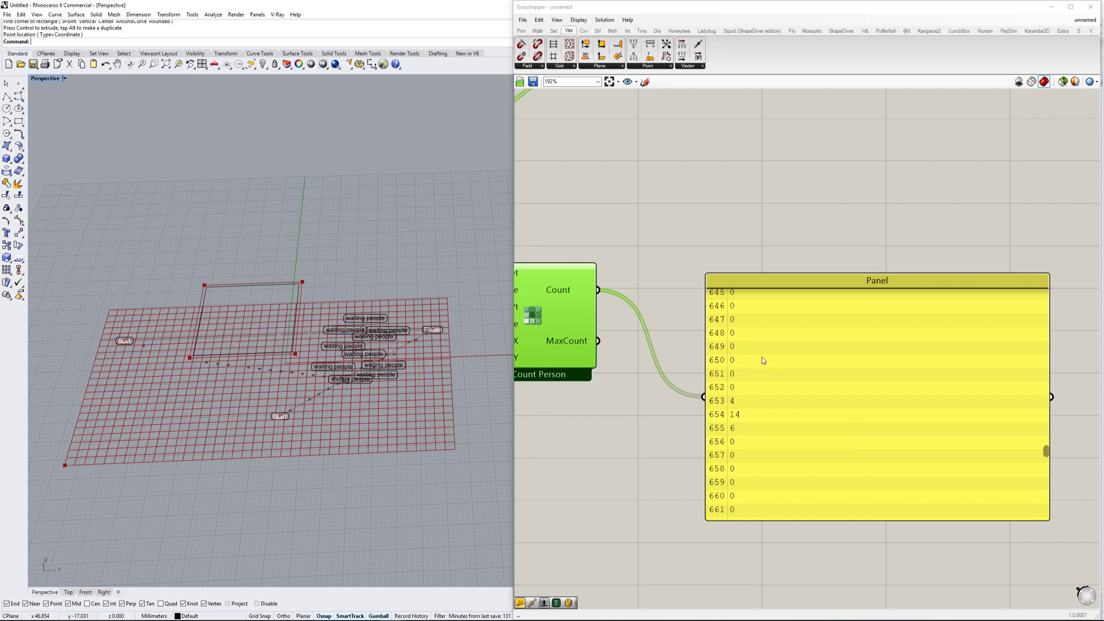
pyautogui.moveTo(343, 403); pyautogui.dragTo(294, 407, button='right')
pyautogui.scroll(-2, 381, 411)
pyautogui.scroll(4, 368, 411)
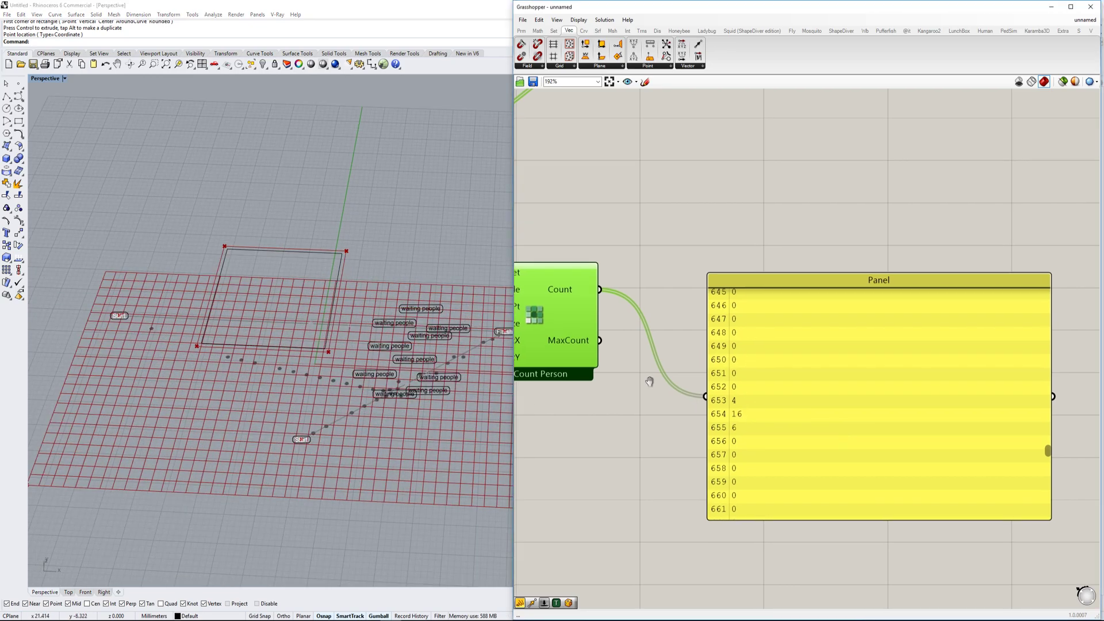
pyautogui.moveTo(638, 381); pyautogui.dragTo(690, 373, button='right')
pyautogui.moveTo(624, 334)
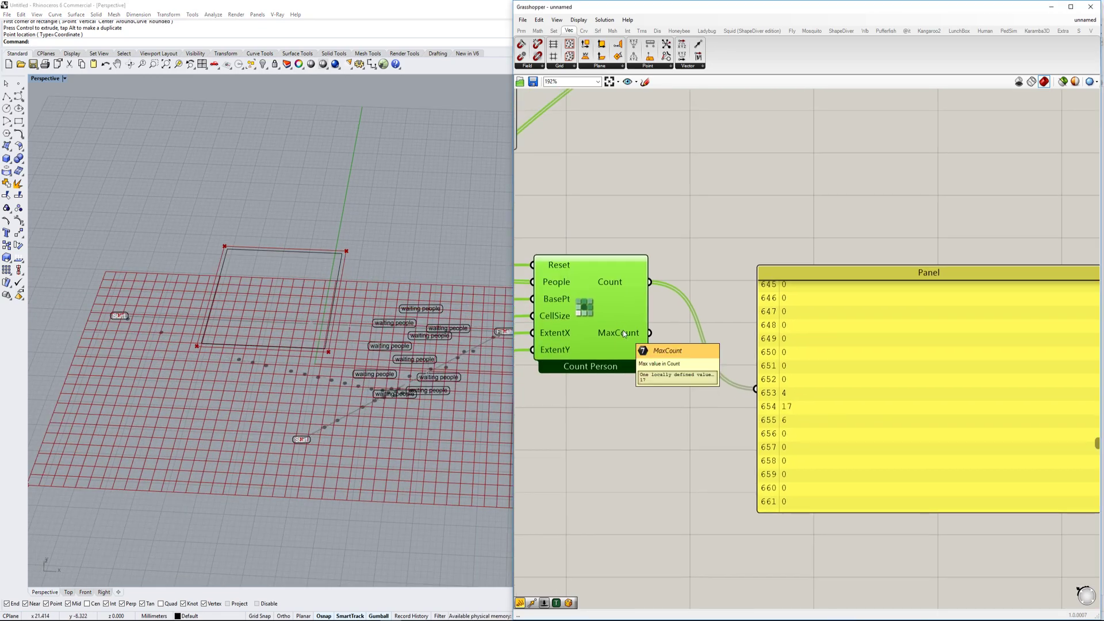
pyautogui.scroll(8, 355, 401)
pyautogui.moveTo(355, 401); pyautogui.dragTo(329, 399, button='right')
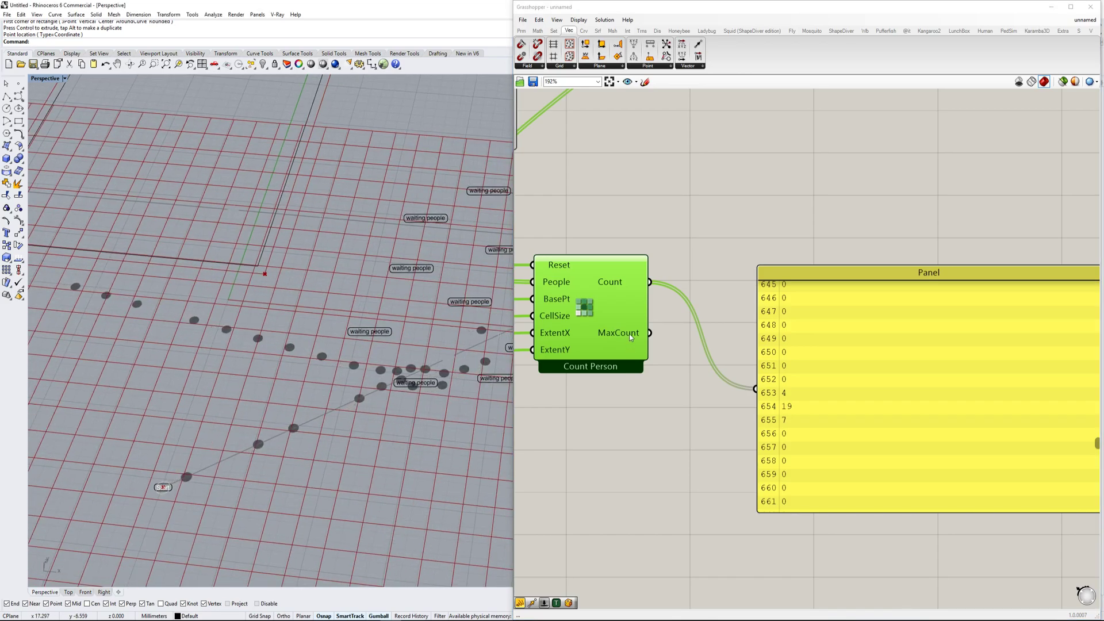
pyautogui.moveTo(621, 333)
pyautogui.scroll(-1, 621, 334)
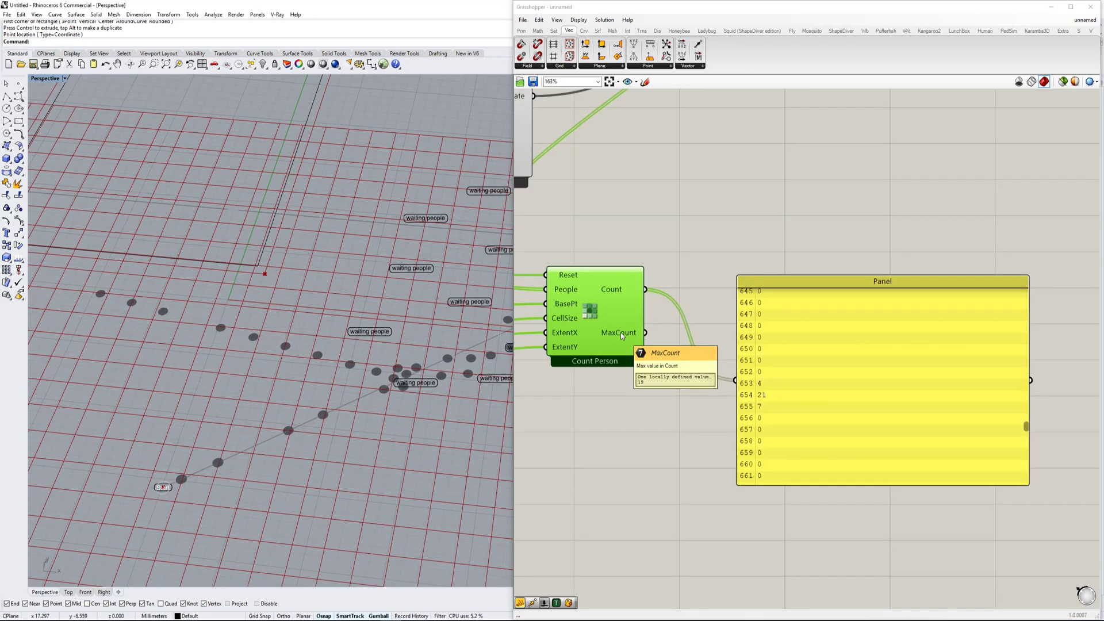
pyautogui.moveTo(405, 392); pyautogui.dragTo(382, 386, button='right')
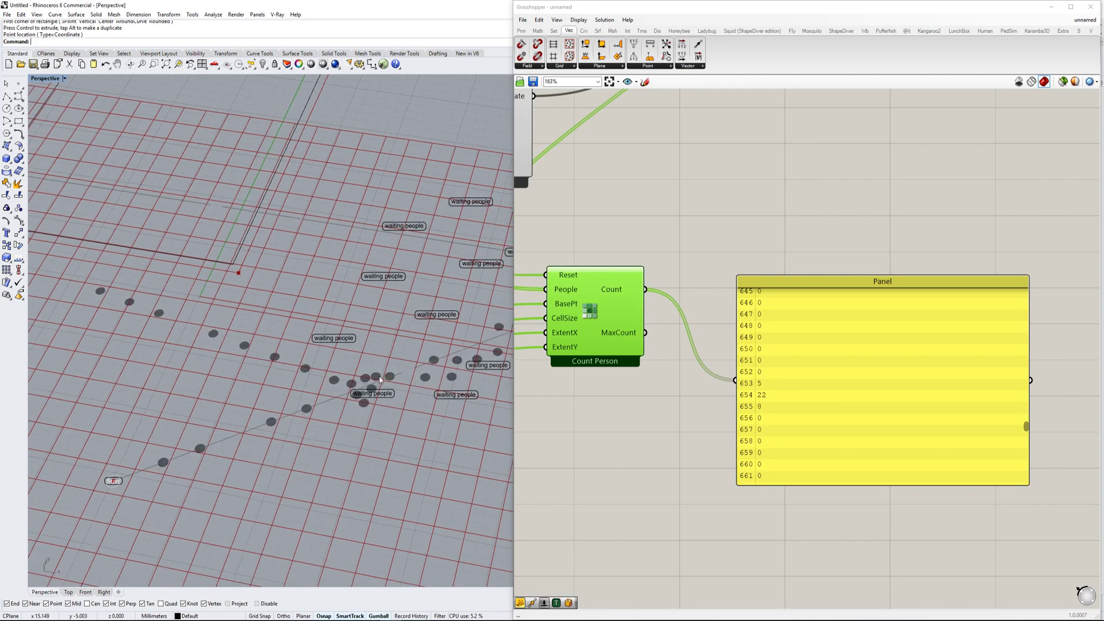
# Step: Delete the panel connected to the Count output
pyautogui.press('Delete')
pyautogui.scroll(-2, 838, 366)
pyautogui.moveTo(763, 359); pyautogui.dragTo(831, 389, button='right')
pyautogui.click(724, 338)
pyautogui.scroll(-1, 793, 349)
pyautogui.scroll(2, 830, 365)
# Step: Add a Boundary Surfaces component and connect the square grid's Cells output to its Edges input
pyautogui.doubleClick(830, 365)
pyautogui.scroll(-1, 832, 389)
pyautogui.scroll(-2, 831, 388)
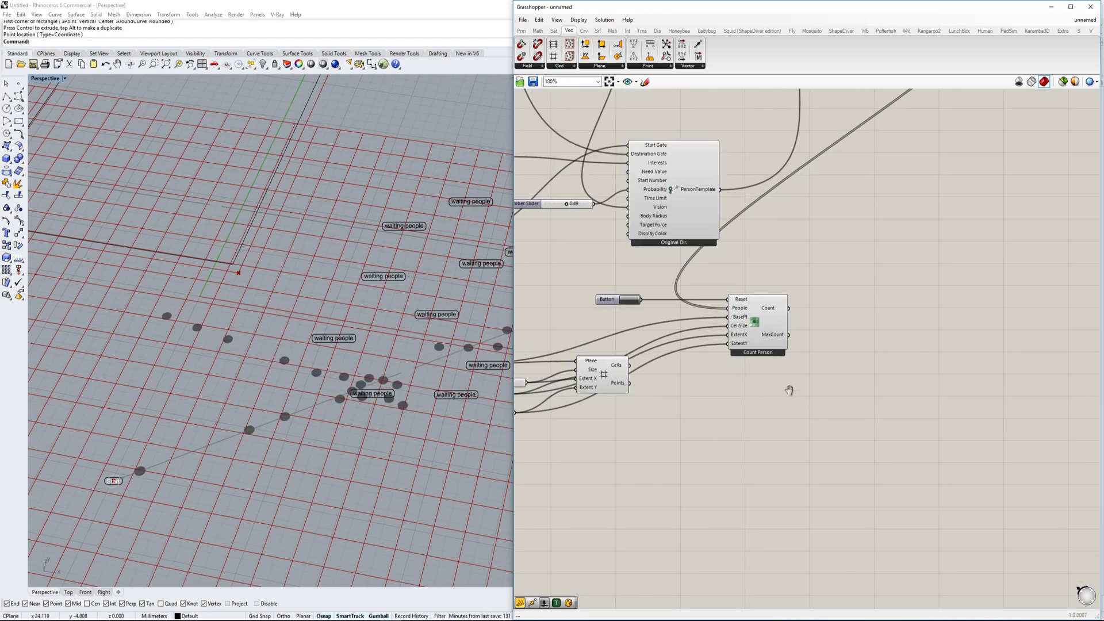
pyautogui.doubleClick(830, 389)
pyautogui.write('boun')
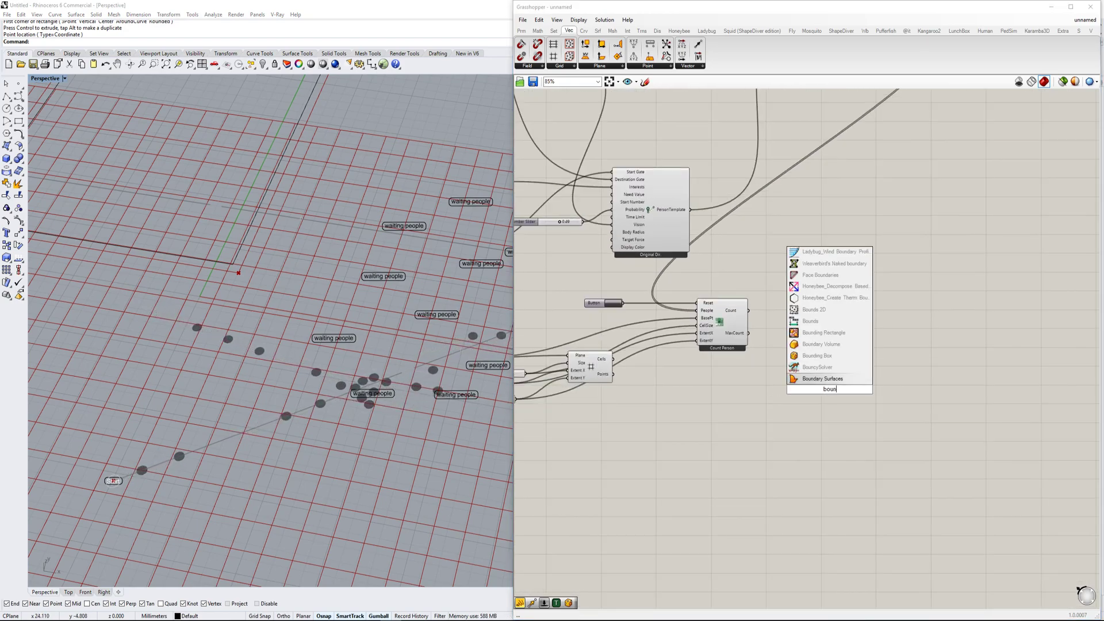
pyautogui.press('Return')
pyautogui.moveTo(612, 358); pyautogui.dragTo(799, 391)
pyautogui.scroll(2, 799, 391)
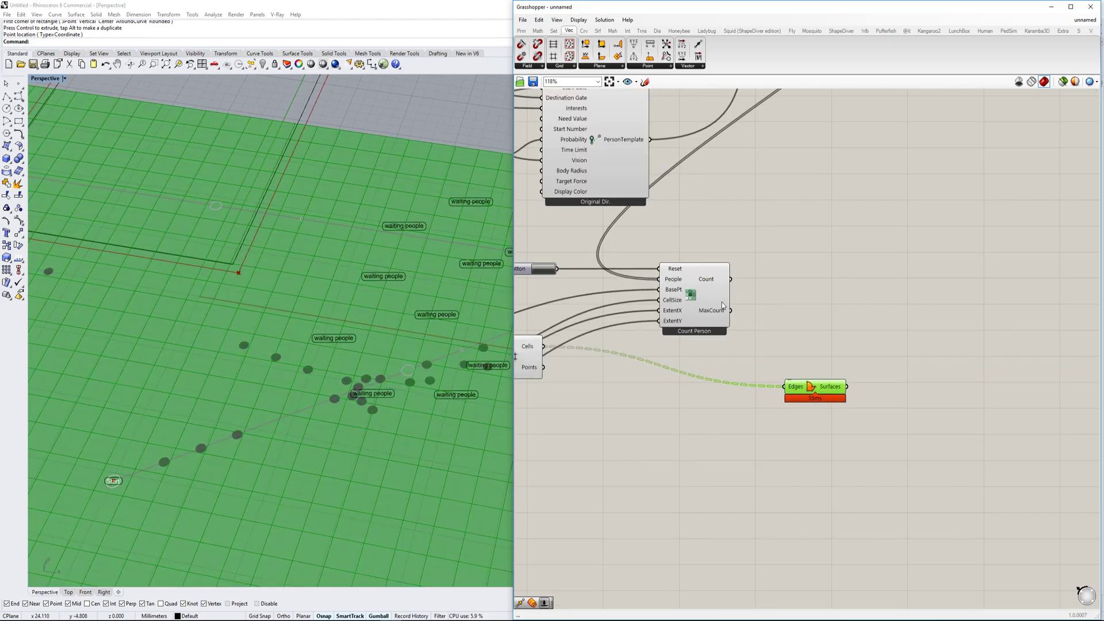
# Step: Flatten the square grid's Cells output
pyautogui.rightClick(794, 386)
pyautogui.press('Escape')
pyautogui.moveTo(584, 364); pyautogui.dragTo(691, 357, button='right')
pyautogui.rightClick(647, 344)
pyautogui.press('Escape')
pyautogui.scroll(-4, 819, 337)
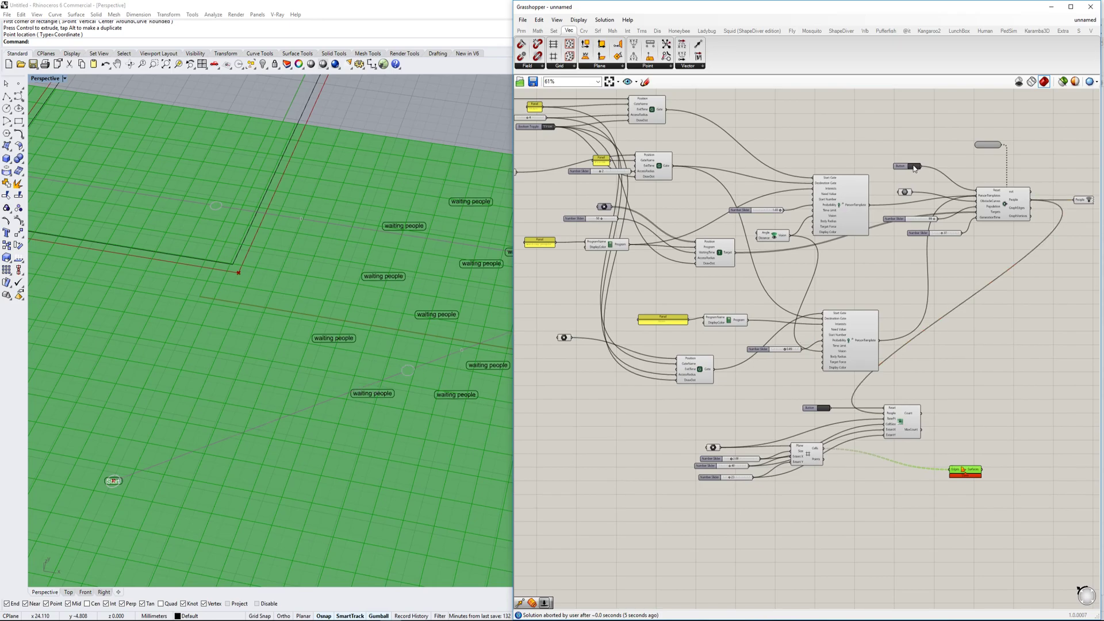
pyautogui.scroll(4, 785, 376)
pyautogui.moveTo(831, 365); pyautogui.dragTo(675, 316, button='right')
pyautogui.rightClick(627, 382)
pyautogui.click(671, 429)
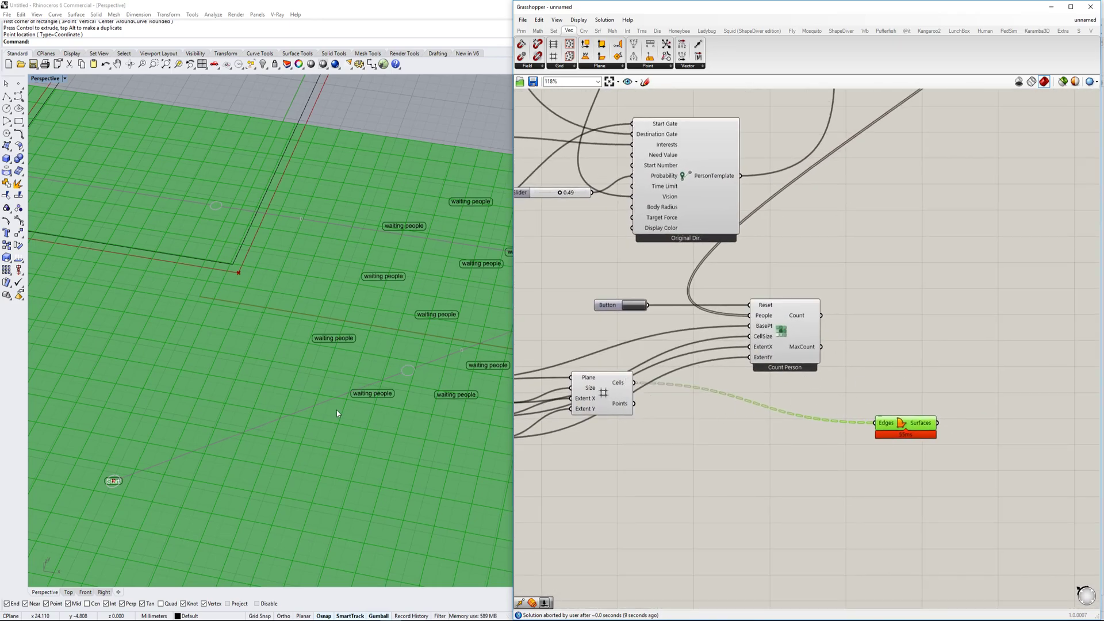
# Step: Move the Boundary Surfaces component slightly closer to the Count Person component and clear the selection
pyautogui.moveTo(901, 425); pyautogui.dragTo(909, 403)
pyautogui.click(927, 372)
pyautogui.scroll(1, 799, 399)
pyautogui.moveTo(804, 397); pyautogui.dragTo(730, 400, button='right')
pyautogui.scroll(-4, 352, 378)
pyautogui.moveTo(352, 378)
pyautogui.mouseDown(button='right')
pyautogui.moveTo(350, 364)
pyautogui.moveTo(354, 379)
pyautogui.mouseUp(button='right')
pyautogui.scroll(2, 920, 344)
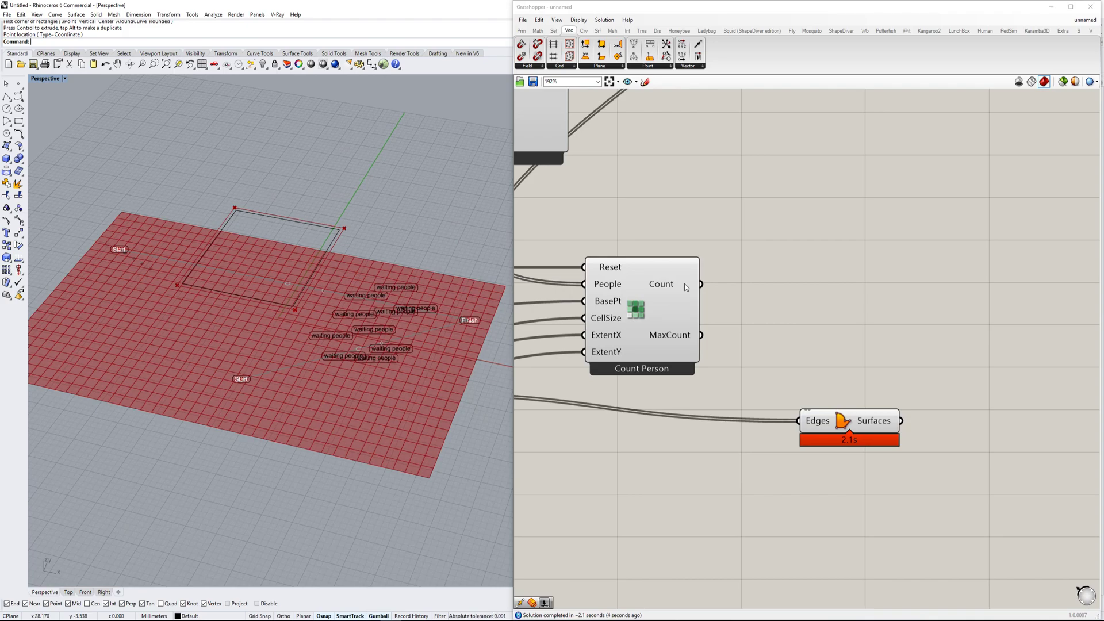
pyautogui.scroll(-2, 635, 375)
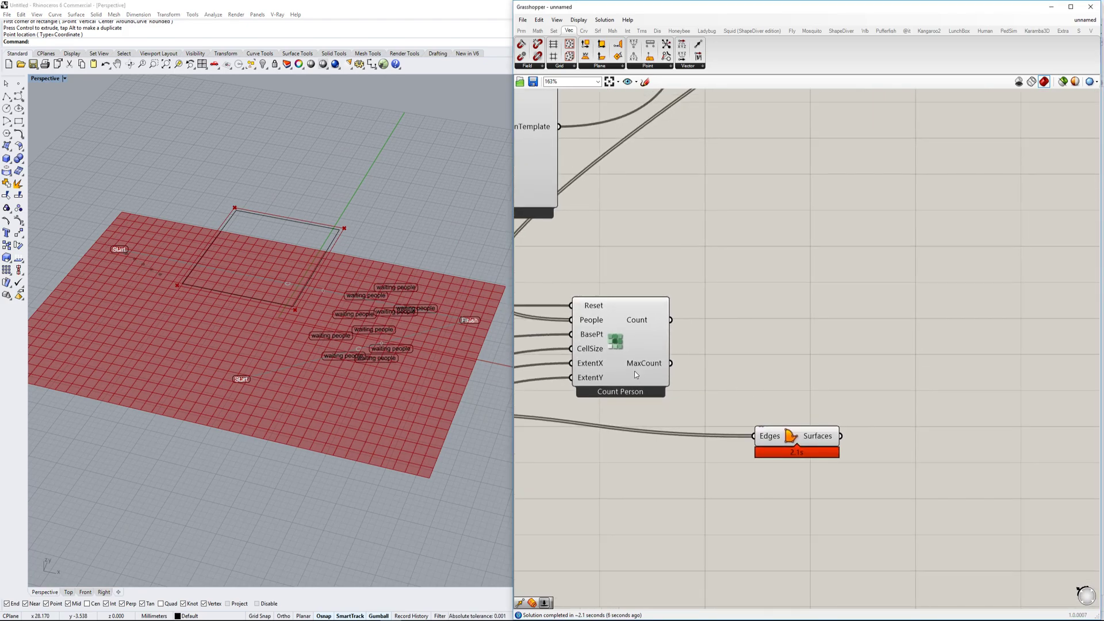
# Step: Add an RGB colour component beside the counter and connect the Count output to its Red, Green and Blue inputs
pyautogui.doubleClick(906, 384)
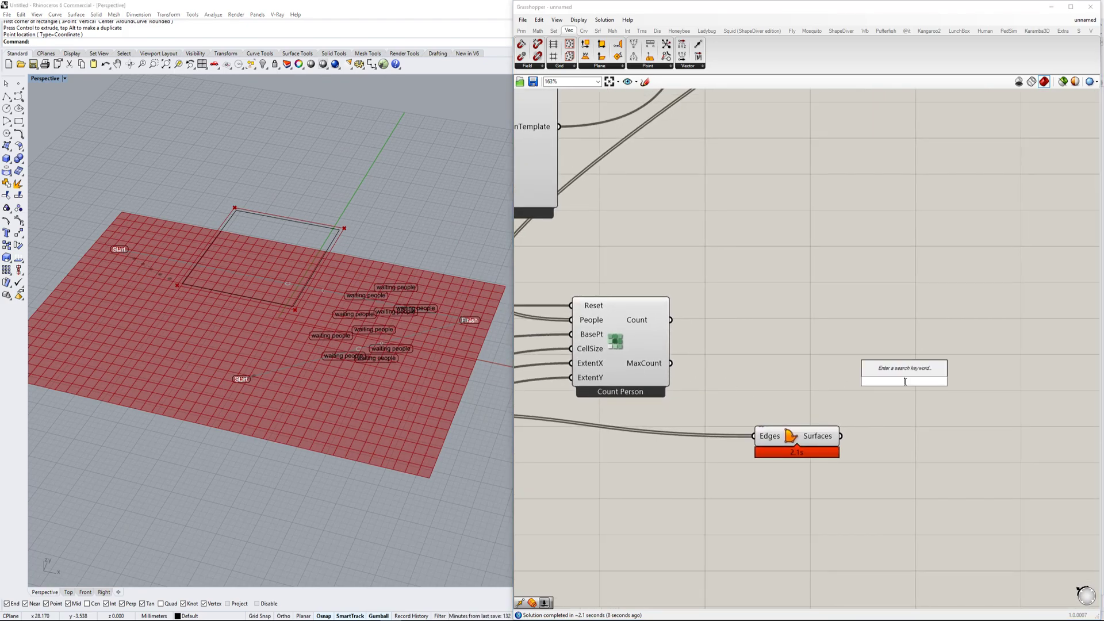
pyautogui.write('rgb')
pyautogui.press('Return')
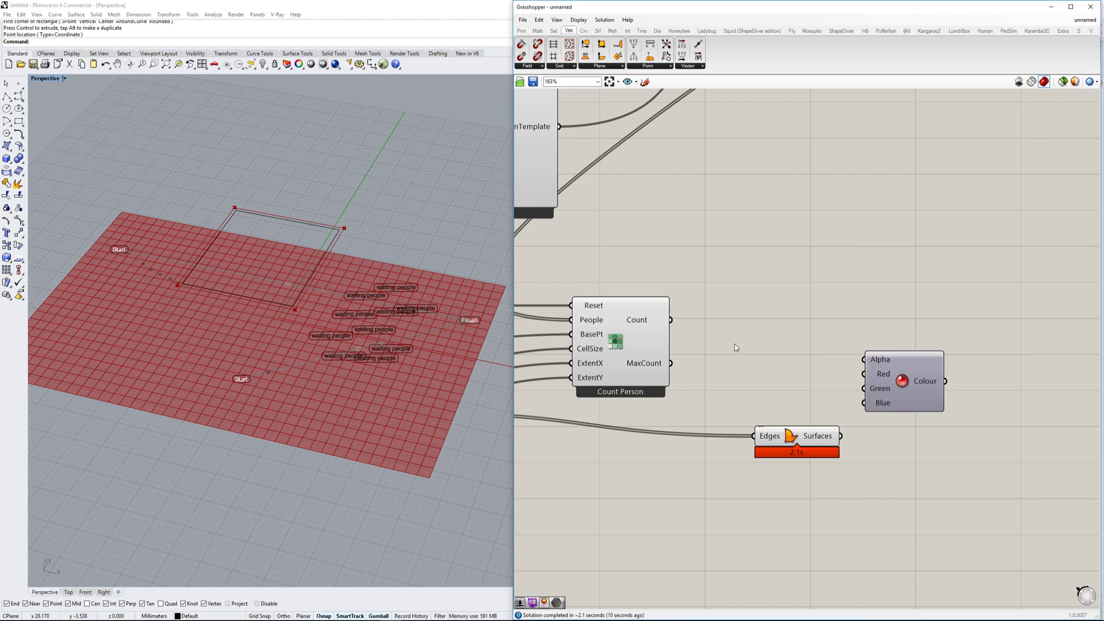
pyautogui.moveTo(929, 393); pyautogui.dragTo(924, 335)
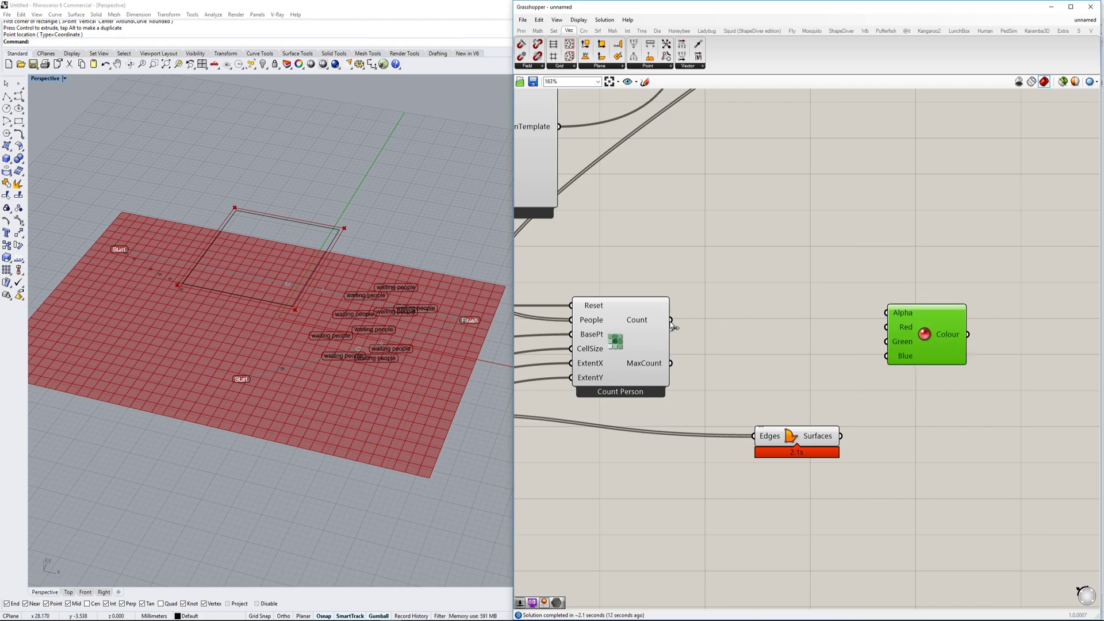
pyautogui.moveTo(671, 319)
pyautogui.mouseDown()
pyautogui.moveTo(849, 322)
pyautogui.moveTo(890, 333)
pyautogui.moveTo(670, 320)
pyautogui.mouseUp()
pyautogui.moveTo(886, 342); pyautogui.dragTo(665, 321)
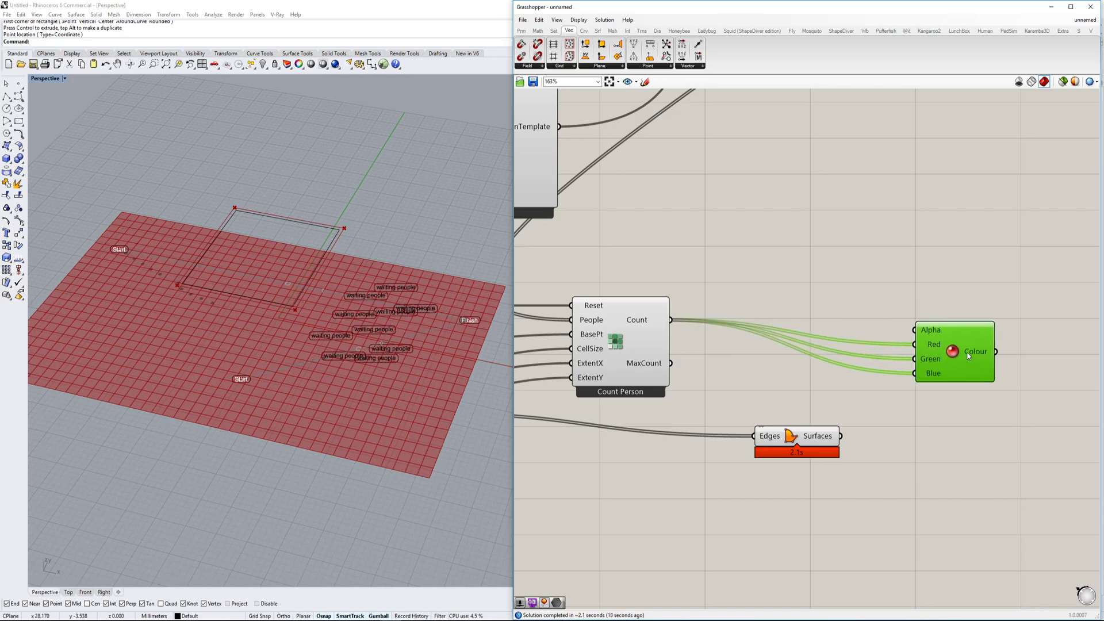
pyautogui.scroll(-2, 937, 340)
pyautogui.scroll(1, 710, 313)
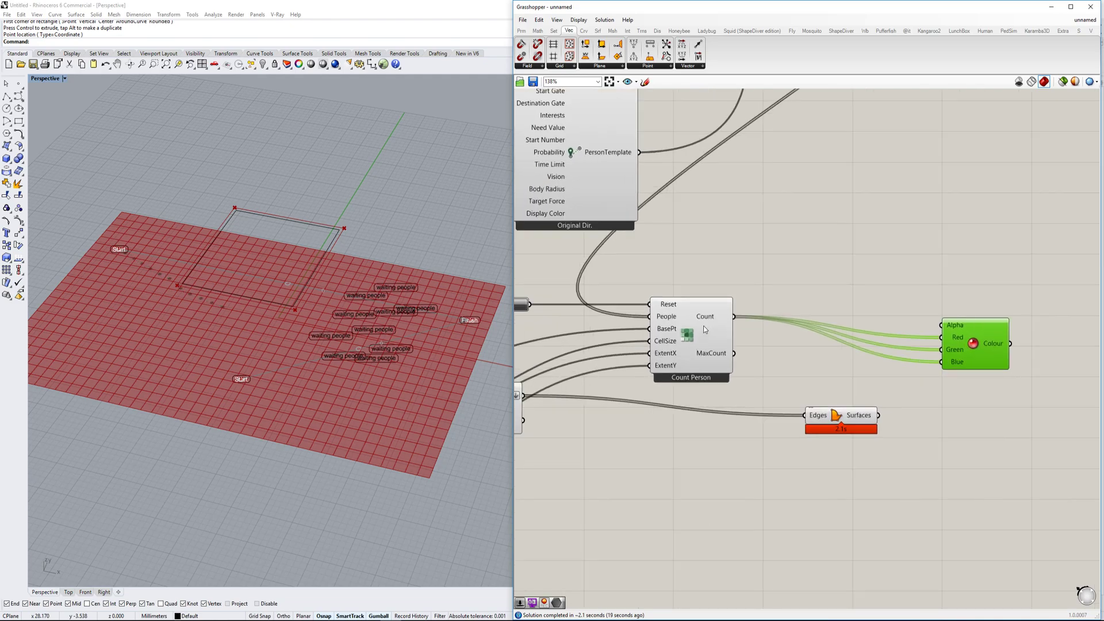
# Step: Check the available counting modes of the Count Person component
pyautogui.click(708, 315)
pyautogui.scroll(2, 707, 315)
pyautogui.rightClick(702, 314)
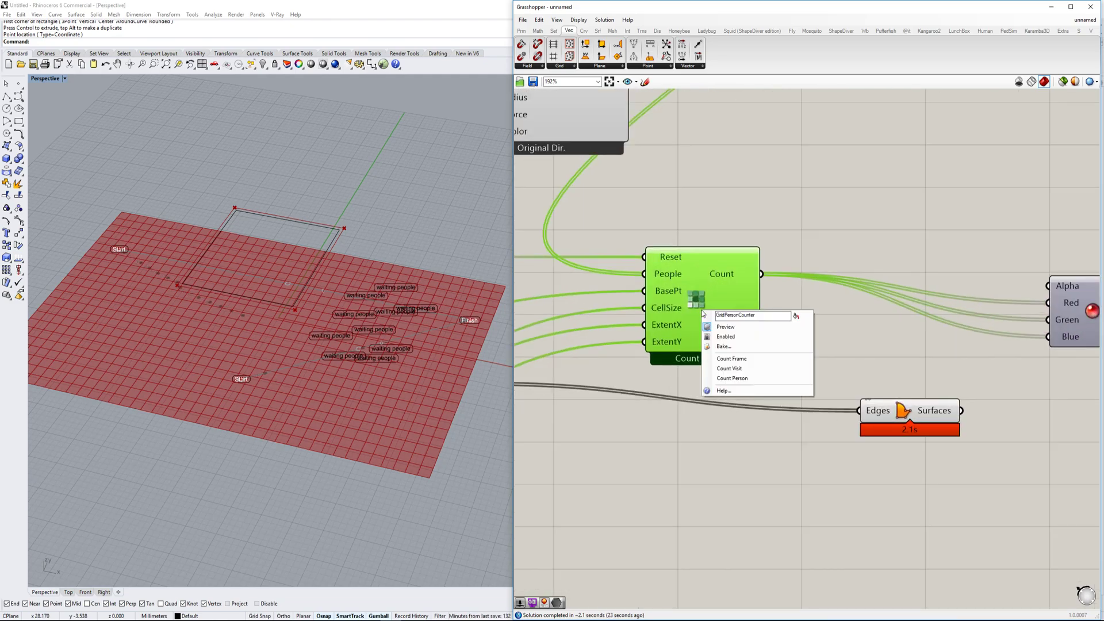
pyautogui.scroll(-2, 888, 293)
pyautogui.click(891, 292)
pyautogui.moveTo(1045, 306); pyautogui.dragTo(911, 321, button='right')
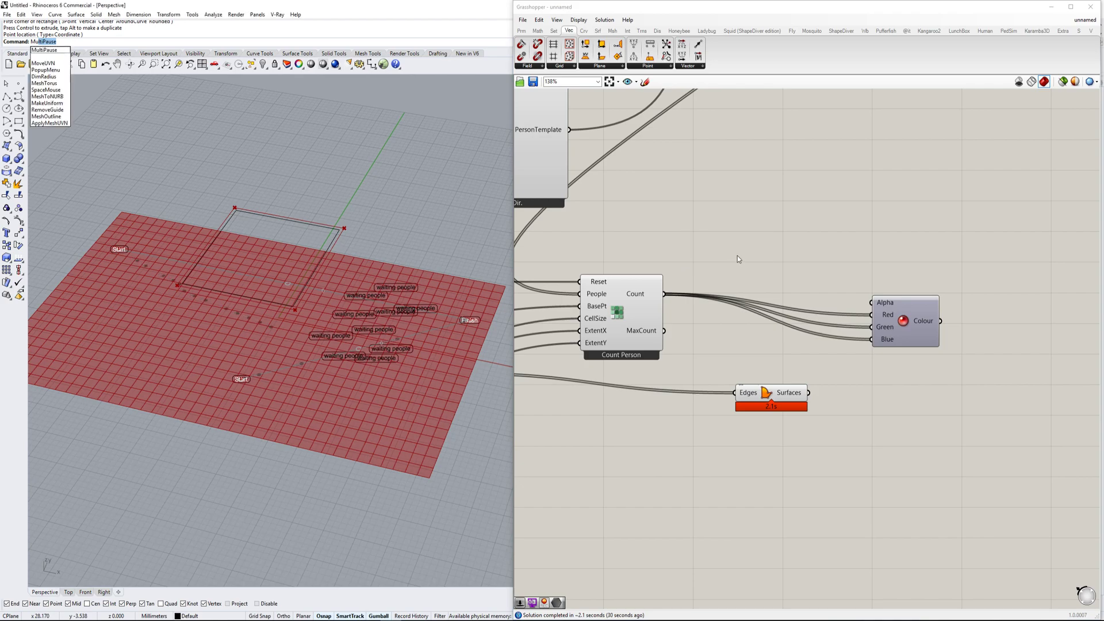
pyautogui.press('Escape')
# Step: Add a Custom Preview component and place it beside the RGB colour component
pyautogui.moveTo(926, 309); pyautogui.dragTo(882, 303, button='right')
pyautogui.doubleClick(923, 415)
pyautogui.write('cust')
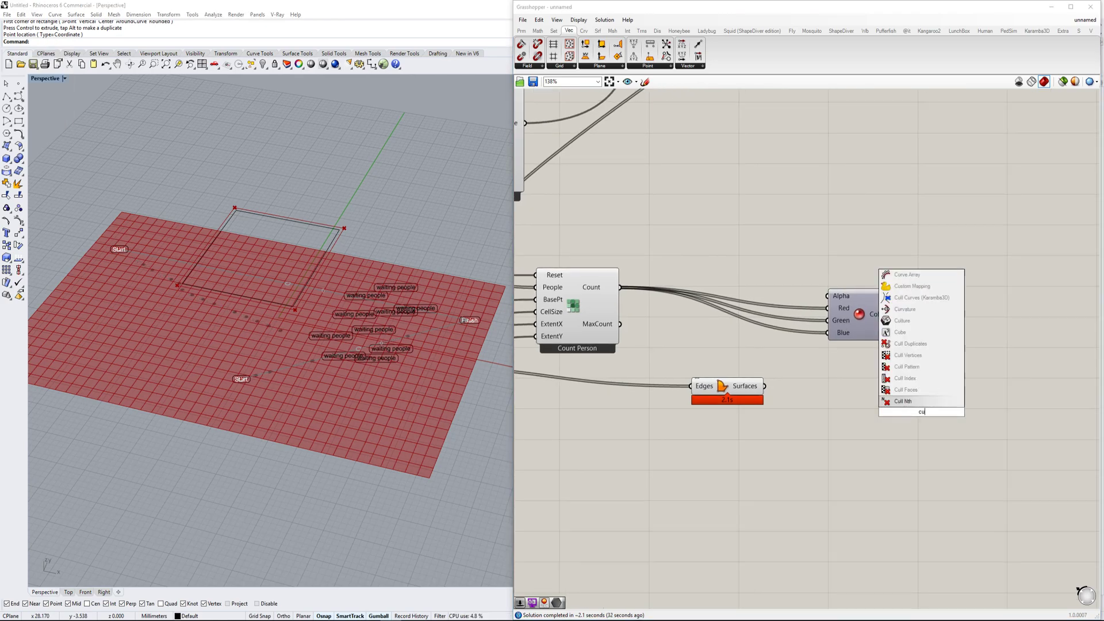
pyautogui.press('Up')
pyautogui.press('Up')
pyautogui.press('Return')
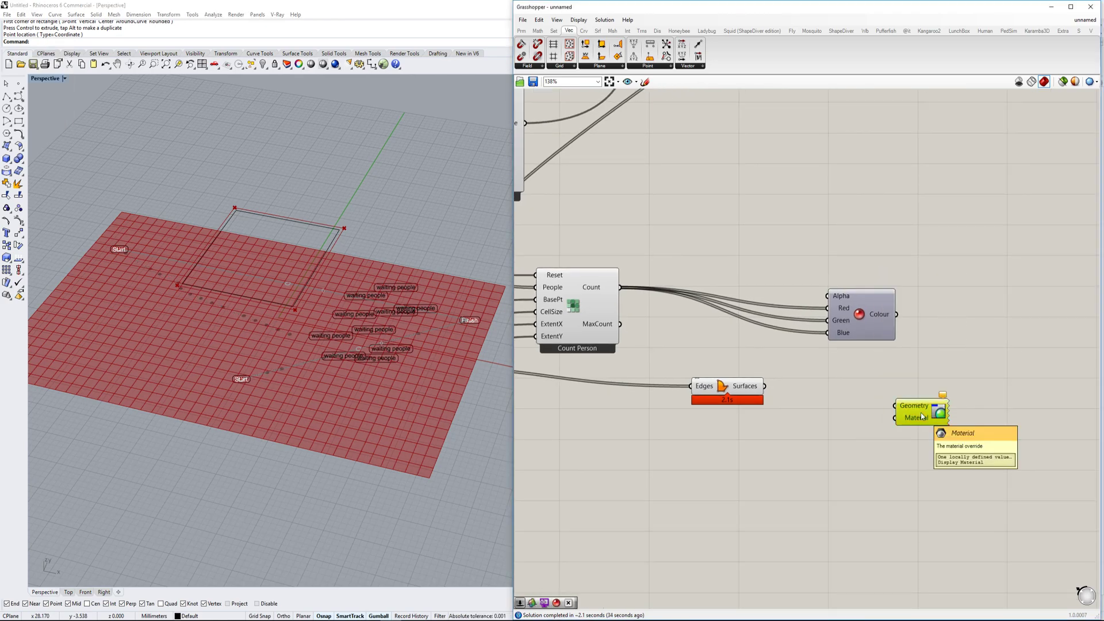
pyautogui.moveTo(923, 415); pyautogui.dragTo(985, 354)
# Step: Connect Boundary Surfaces' Surfaces output to the Custom Preview's Geometry input and the RGB Colour output to its Material input
pyautogui.moveTo(765, 387); pyautogui.dragTo(957, 345)
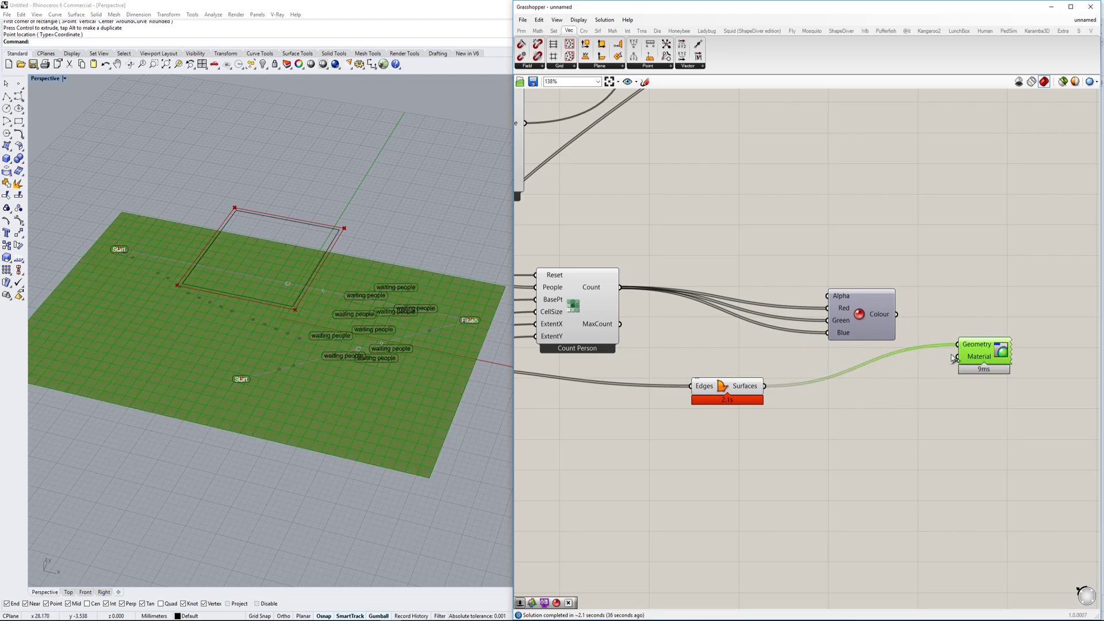
pyautogui.moveTo(896, 319); pyautogui.dragTo(897, 315)
pyautogui.moveTo(381, 386); pyautogui.dragTo(277, 374, button='right')
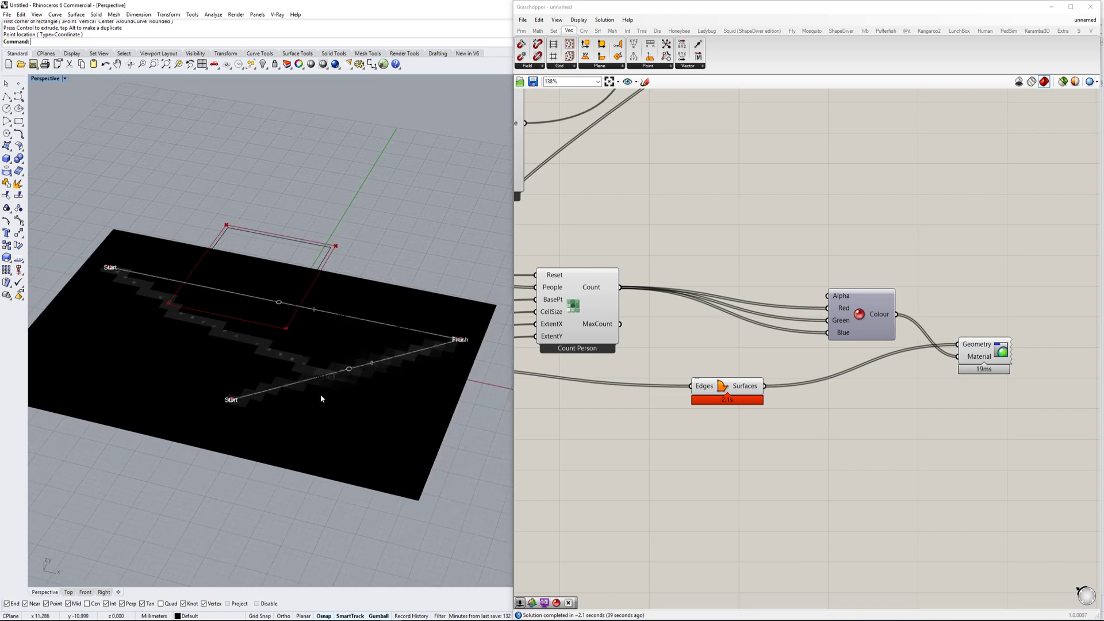
pyautogui.scroll(2, 247, 375)
pyautogui.scroll(-1, 247, 372)
# Step: Move the Boundary Surfaces component below the RGB component and clear the selection
pyautogui.click(723, 391)
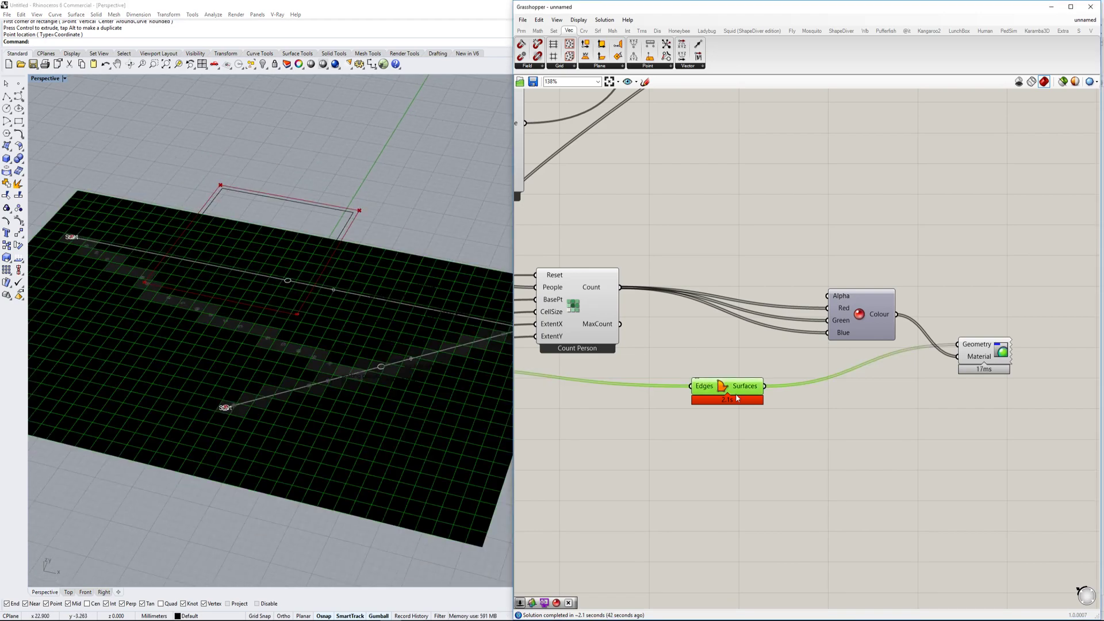
pyautogui.moveTo(724, 393); pyautogui.dragTo(841, 436)
pyautogui.scroll(-2, 833, 432)
pyautogui.click(795, 406)
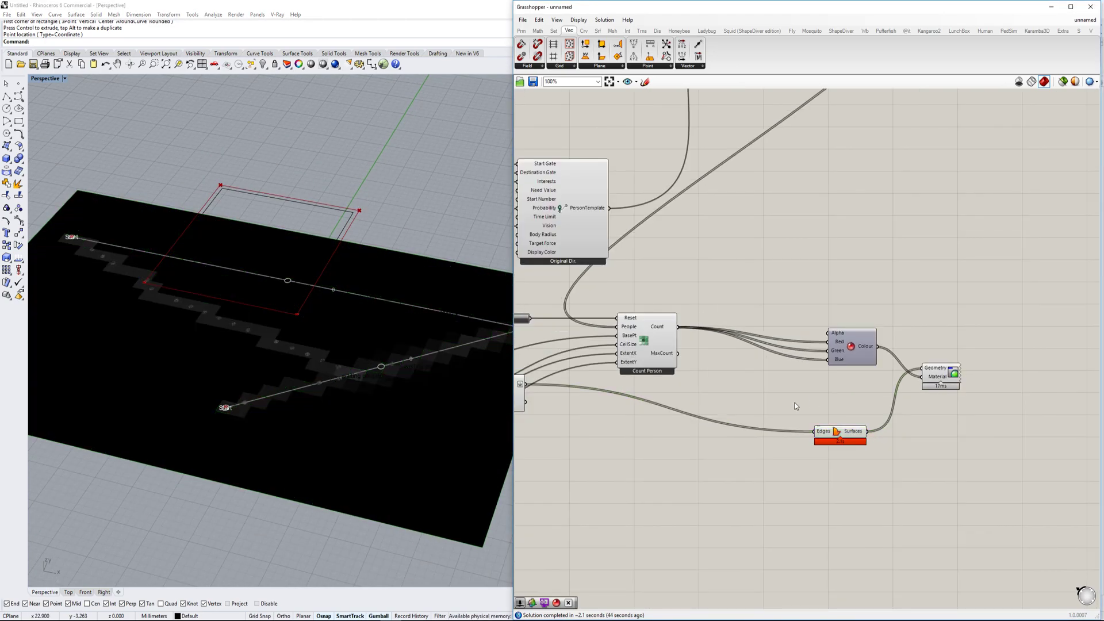
# Step: Add a Multiplication component and a number slider of 3 connected to its B input
pyautogui.doubleClick(795, 407)
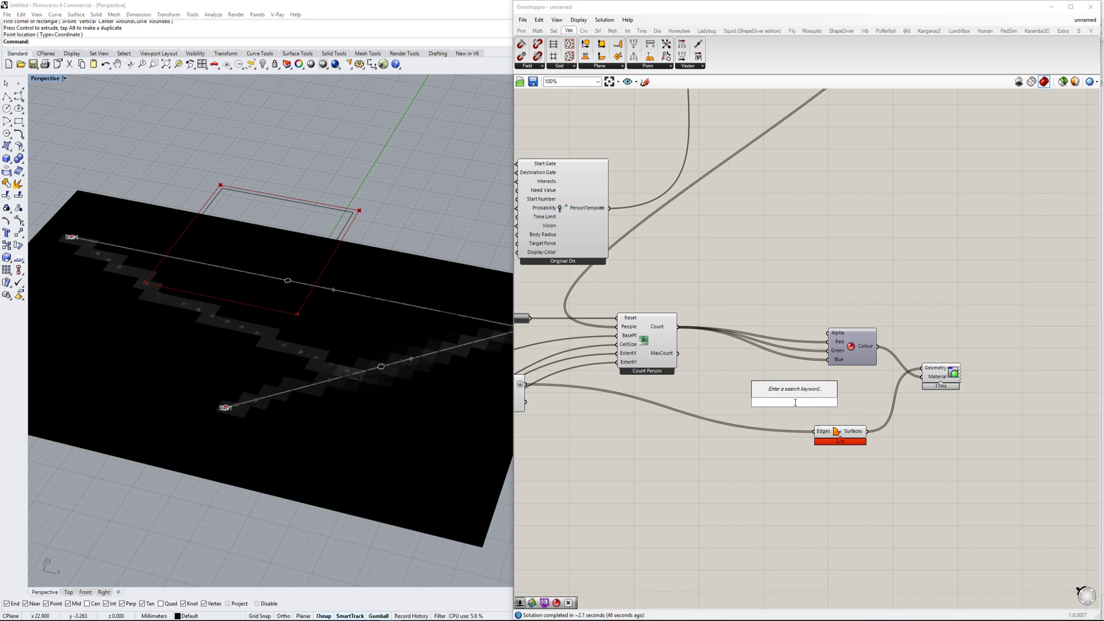
pyautogui.write('mult')
pyautogui.press('Return')
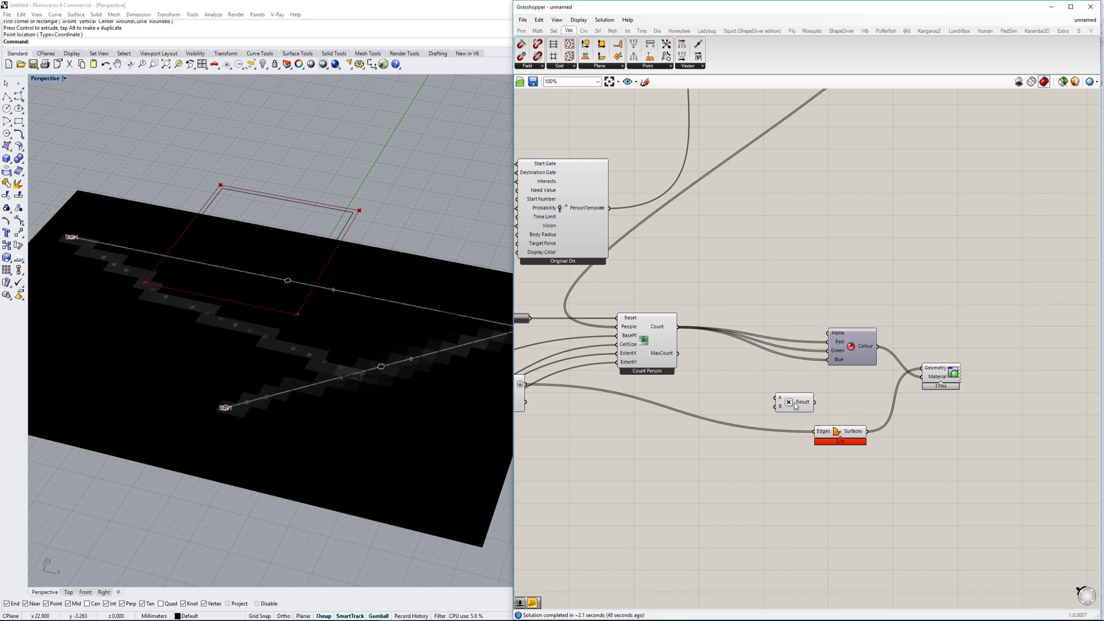
pyautogui.doubleClick(687, 259)
pyautogui.write('//')
pyautogui.press('Return')
pyautogui.doubleClick(692, 399)
pyautogui.write('3')
pyautogui.press('Return')
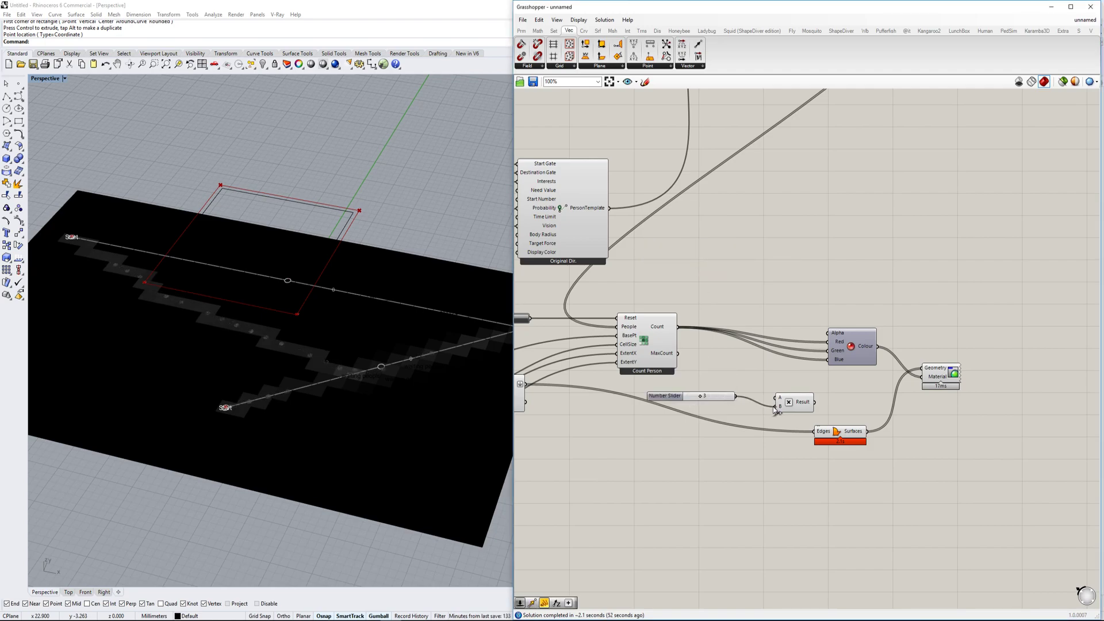
# Step: Route the Count output through the Multiplication component to the Red, Green and Blue inputs and set the multiplier slider to 10
pyautogui.moveTo(679, 329)
pyautogui.keyDown('ctrl'); pyautogui.keyDown('shift'); pyautogui.mouseDown()
pyautogui.moveTo(819, 397)
pyautogui.moveTo(678, 328)
pyautogui.mouseUp(); pyautogui.keyUp('shift'); pyautogui.keyUp('ctrl')
pyautogui.click(789, 400)
pyautogui.scroll(2, 698, 398)
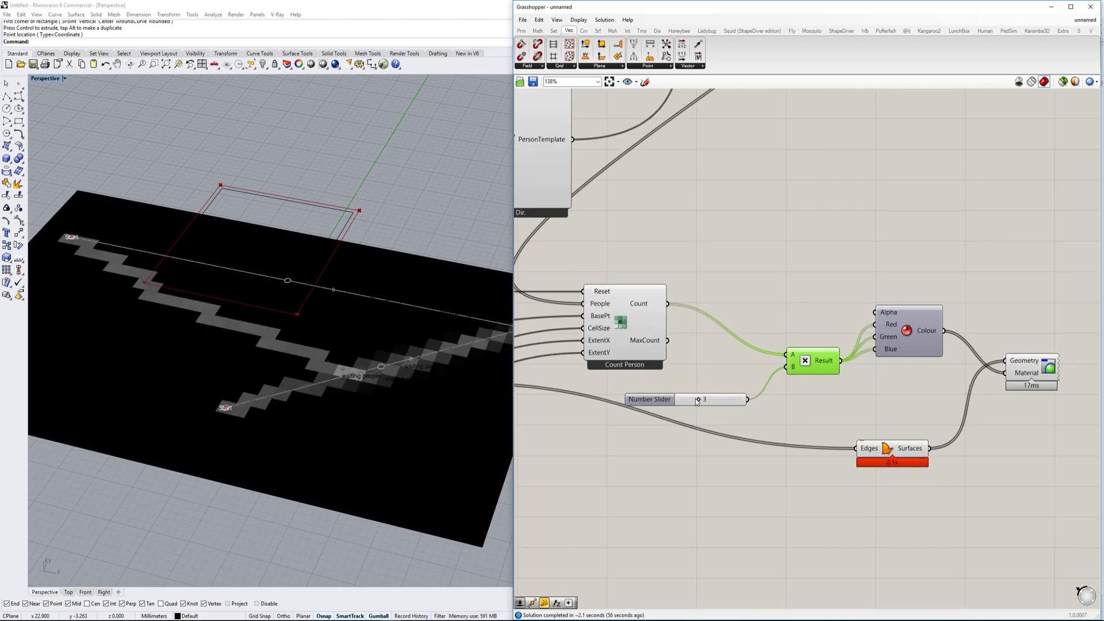
pyautogui.moveTo(698, 399); pyautogui.dragTo(741, 400)
pyautogui.moveTo(352, 349); pyautogui.dragTo(419, 380, button='right')
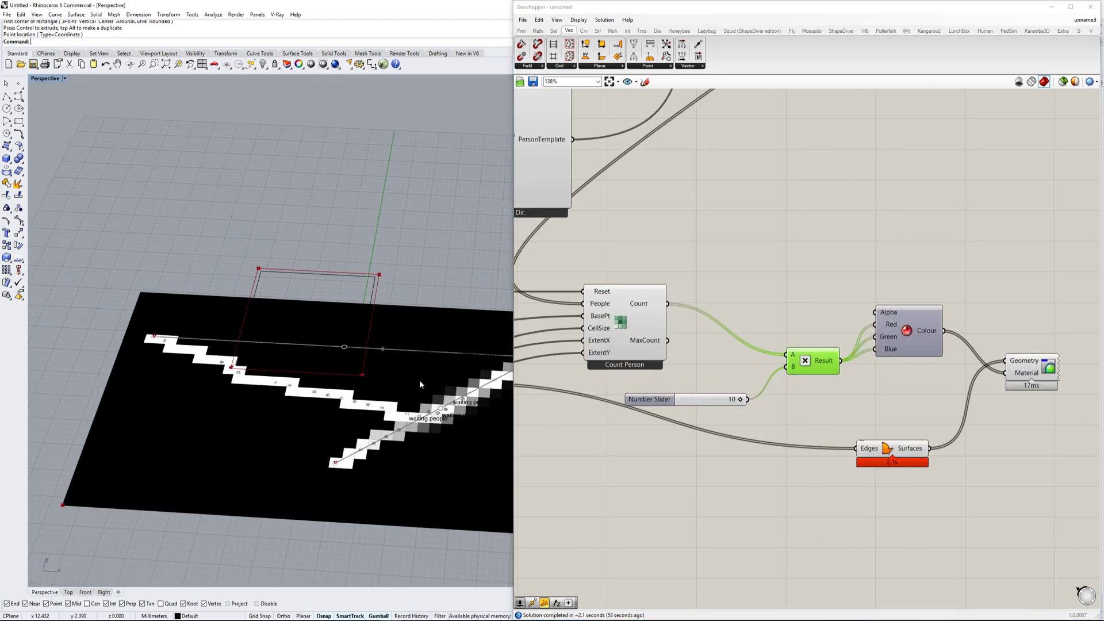
# Step: Reduce the square grid's cell size slider to 1.31 and reset the pedestrian count
pyautogui.scroll(-2, 419, 379)
pyautogui.scroll(2, 310, 391)
pyautogui.moveTo(613, 386); pyautogui.dragTo(753, 367, button='right')
pyautogui.scroll(-1, 753, 367)
pyautogui.scroll(1, 588, 358)
pyautogui.moveTo(588, 358); pyautogui.dragTo(827, 336, button='right')
pyautogui.scroll(3, 646, 371)
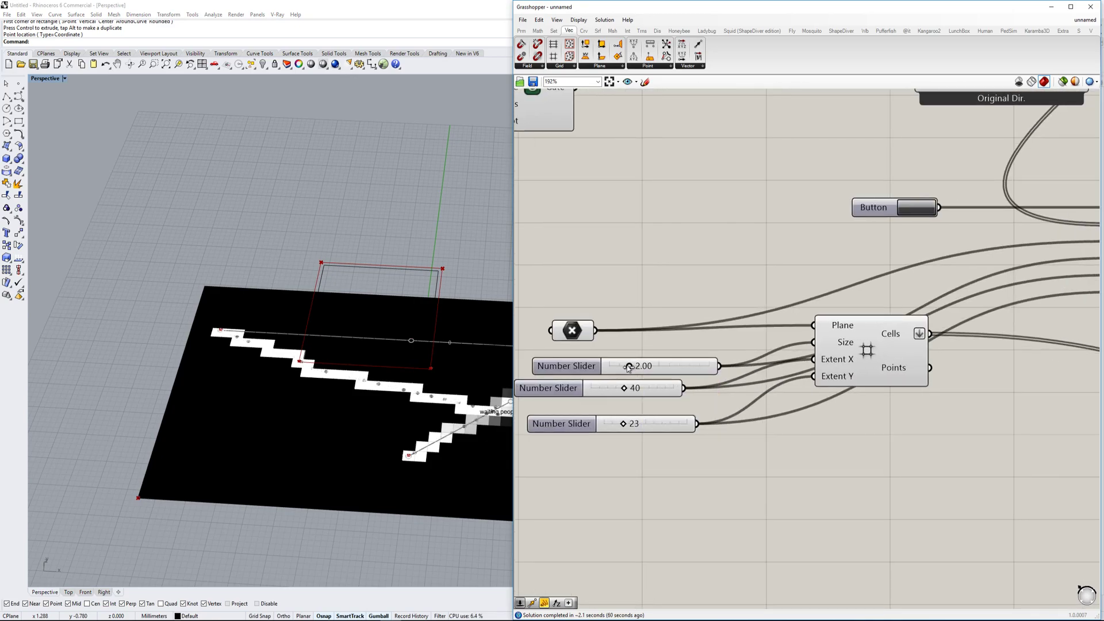
pyautogui.moveTo(625, 368); pyautogui.dragTo(624, 368)
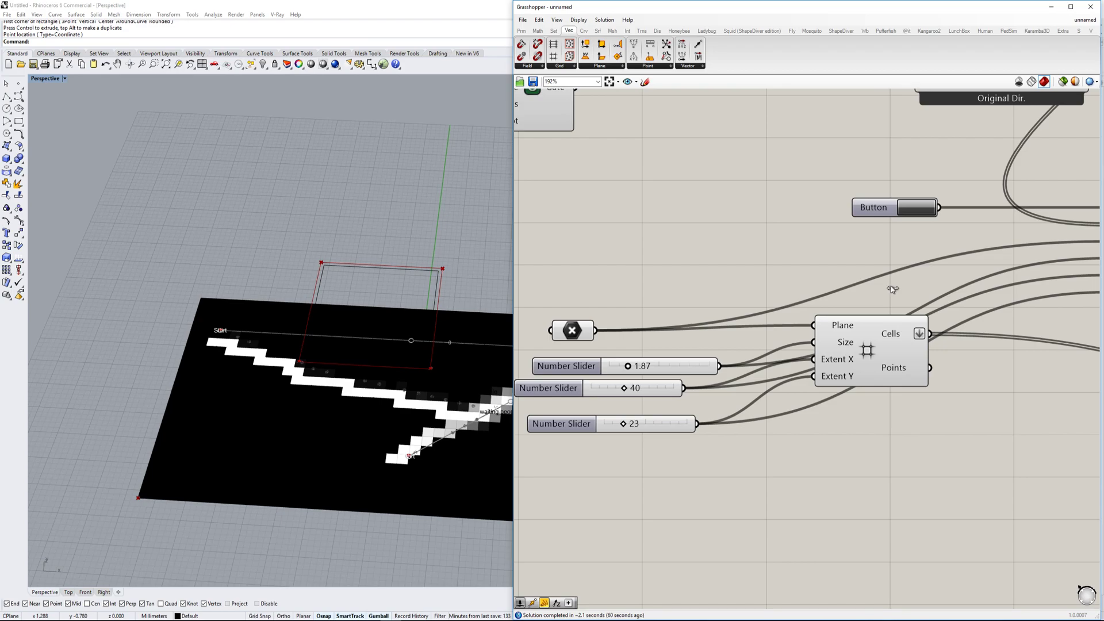
pyautogui.click(920, 208)
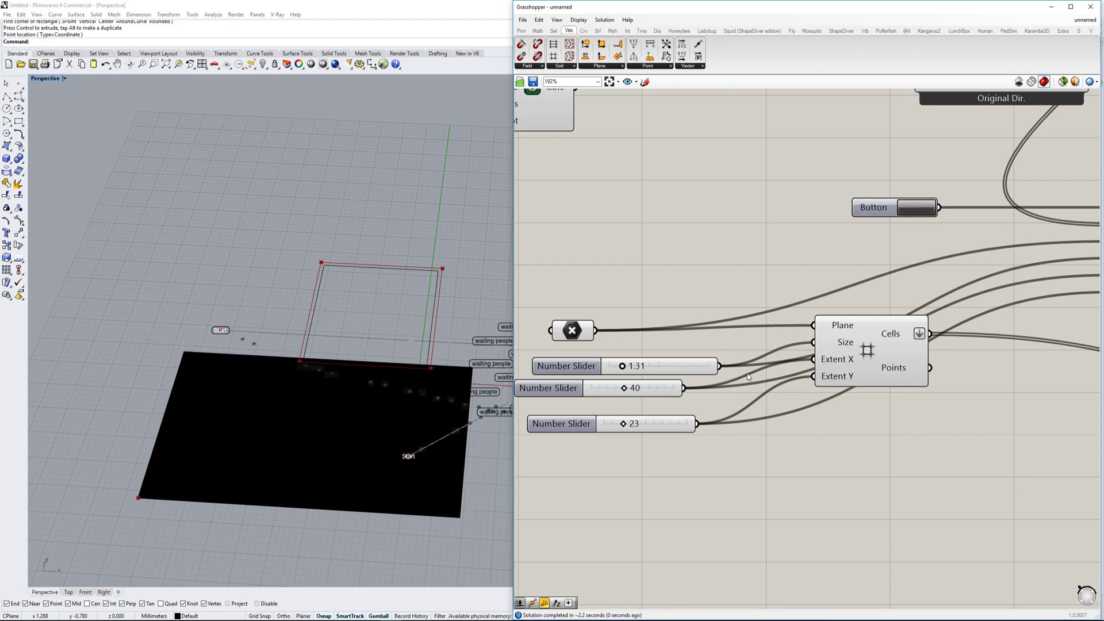
# Step: Set the square grid's cell size slider to 1.6 and reset the pedestrian count
pyautogui.doubleClick(641, 367)
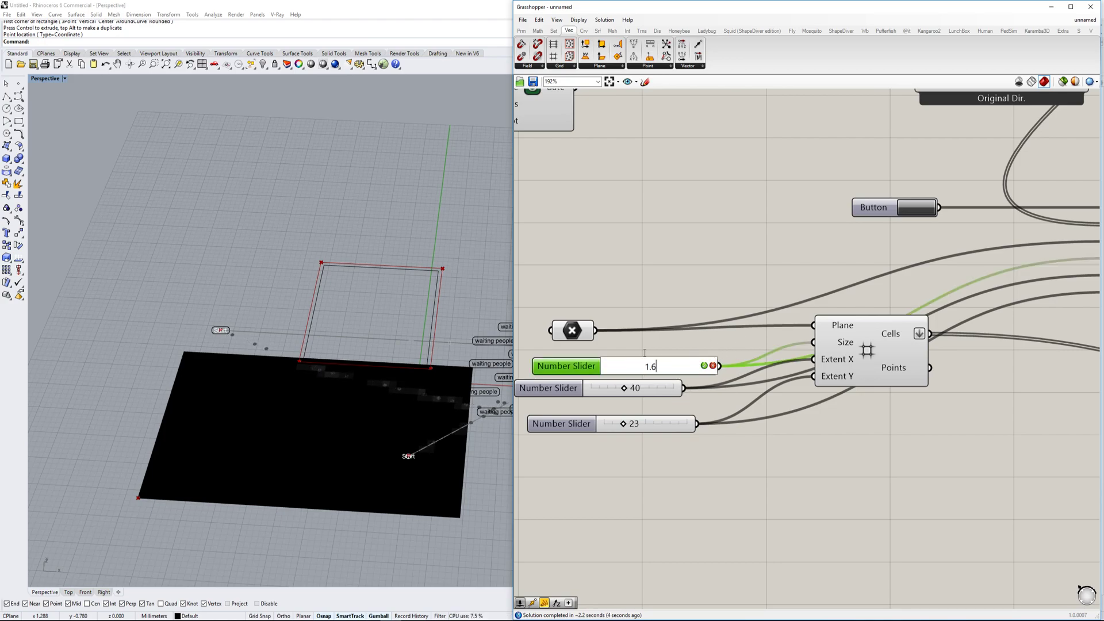
pyautogui.click(703, 366)
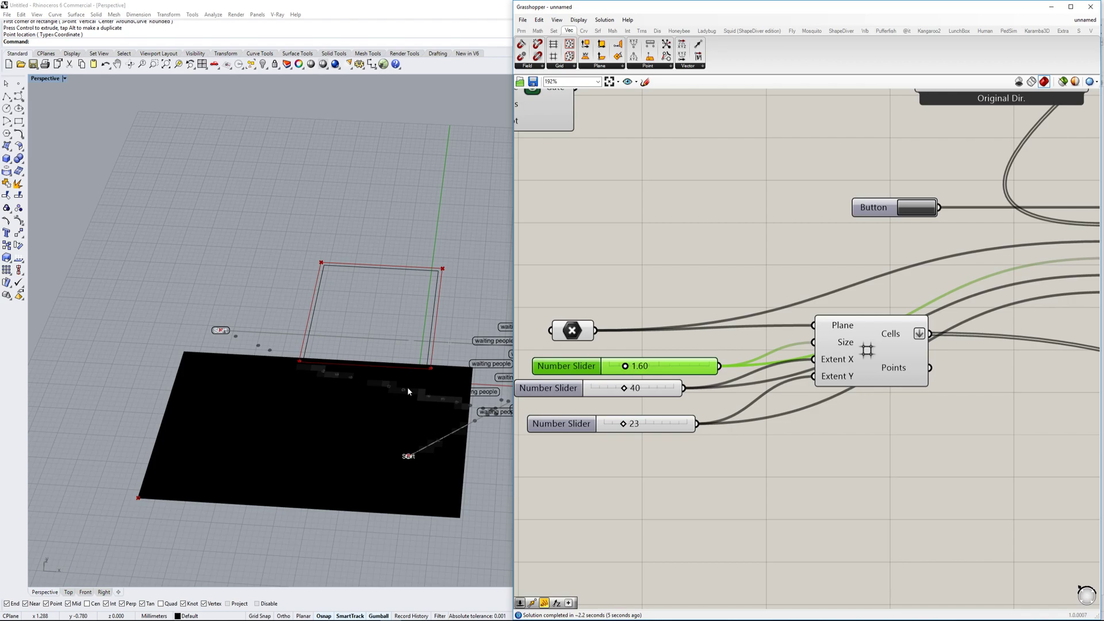
pyautogui.moveTo(407, 391)
pyautogui.mouseDown(button='right')
pyautogui.moveTo(388, 378)
pyautogui.moveTo(407, 378)
pyautogui.mouseUp(button='right')
pyautogui.click(925, 206)
pyautogui.moveTo(337, 357); pyautogui.dragTo(364, 395, button='right')
pyautogui.scroll(2, 368, 393)
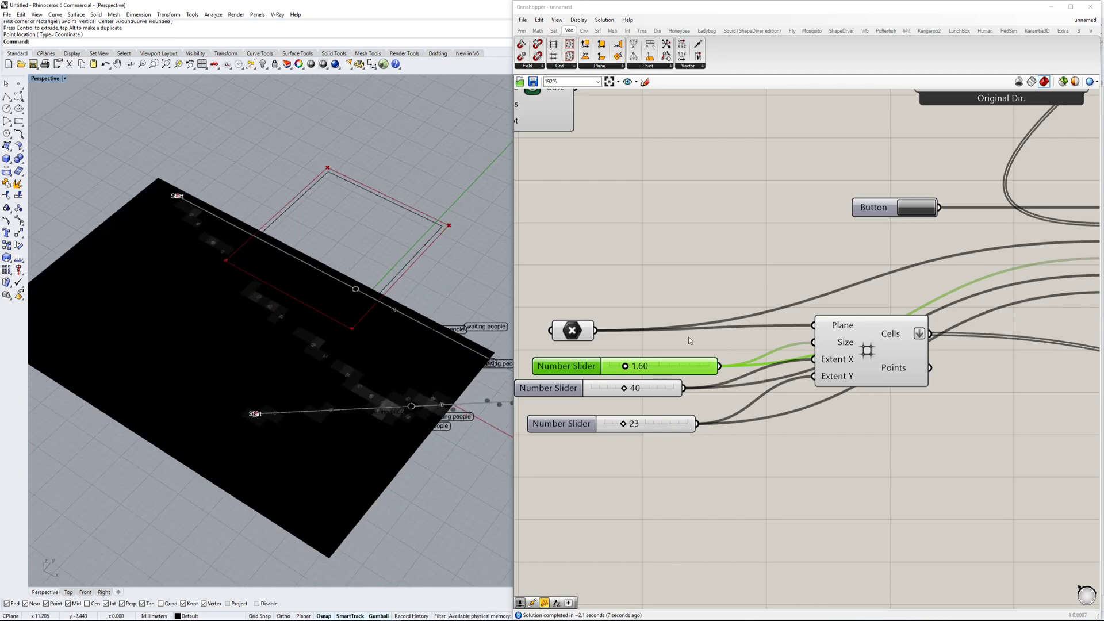
# Step: Set the square grid's cell size slider to 2.00 and reset the pedestrian count
pyautogui.doubleClick(667, 366)
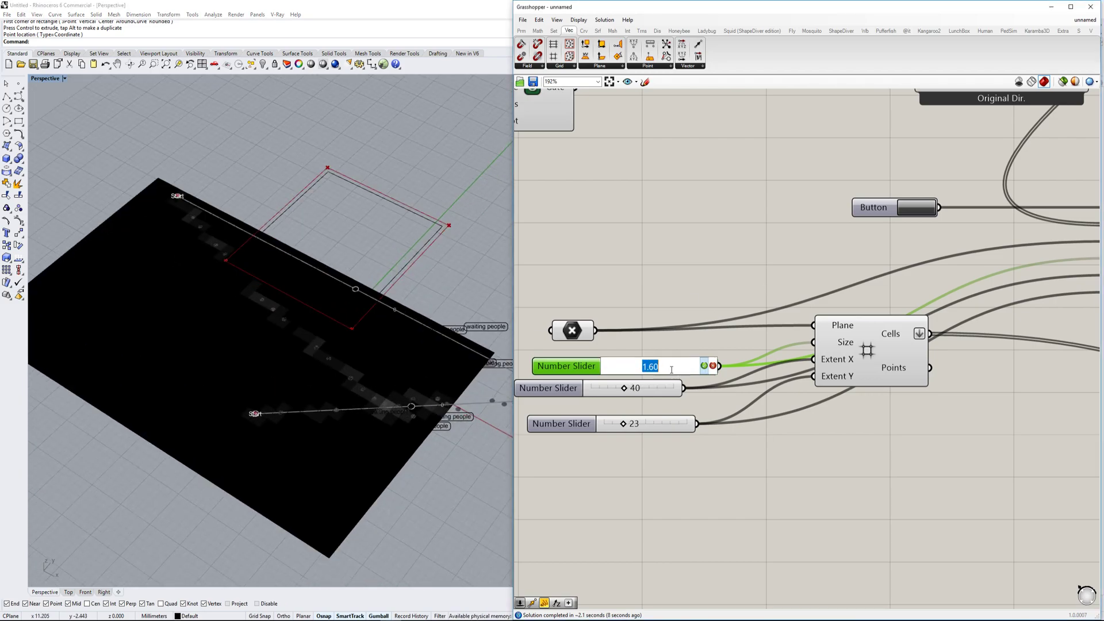
pyautogui.click(703, 366)
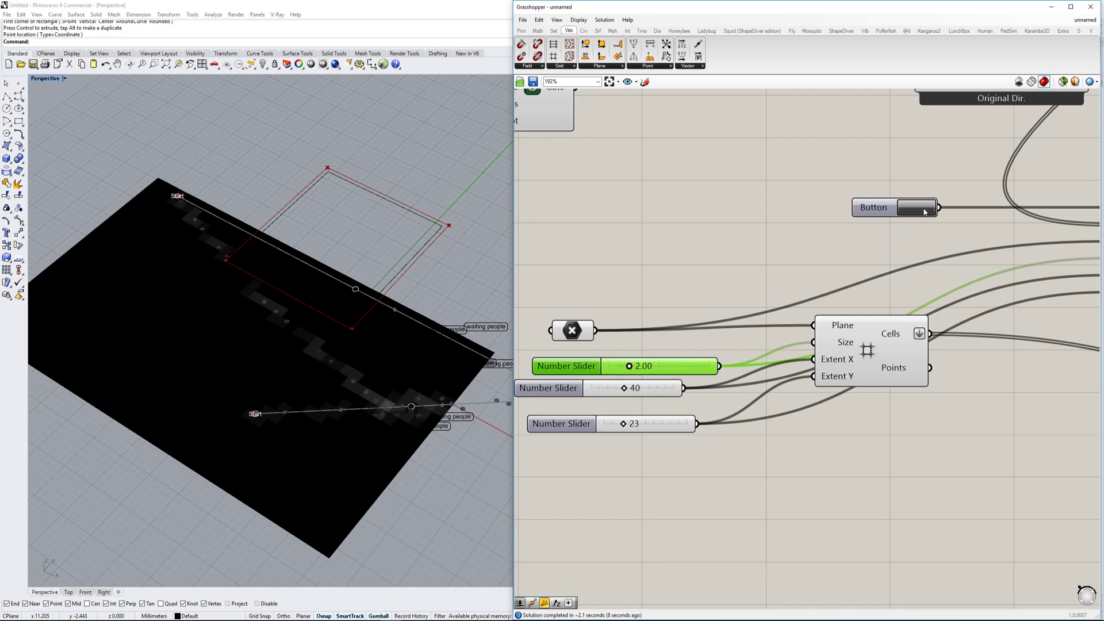
pyautogui.click(924, 212)
# Step: Turn off the preview of the Boundary Surfaces component and inspect the shaded grid cells in the Rhino viewport
pyautogui.scroll(-5, 238, 398)
pyautogui.scroll(2, 295, 393)
pyautogui.moveTo(774, 345); pyautogui.dragTo(616, 339, button='right')
pyautogui.scroll(-4, 712, 346)
pyautogui.scroll(2, 971, 346)
pyautogui.moveTo(971, 345); pyautogui.dragTo(786, 336, button='right')
pyautogui.click(772, 384)
pyautogui.scroll(1, 773, 384)
pyautogui.middleClick(773, 385)
pyautogui.click(803, 361)
pyautogui.click(935, 300)
pyautogui.click(921, 393)
pyautogui.moveTo(345, 408); pyautogui.dragTo(352, 379, button='right')
pyautogui.scroll(4, 330, 375)
pyautogui.scroll(-2, 329, 376)
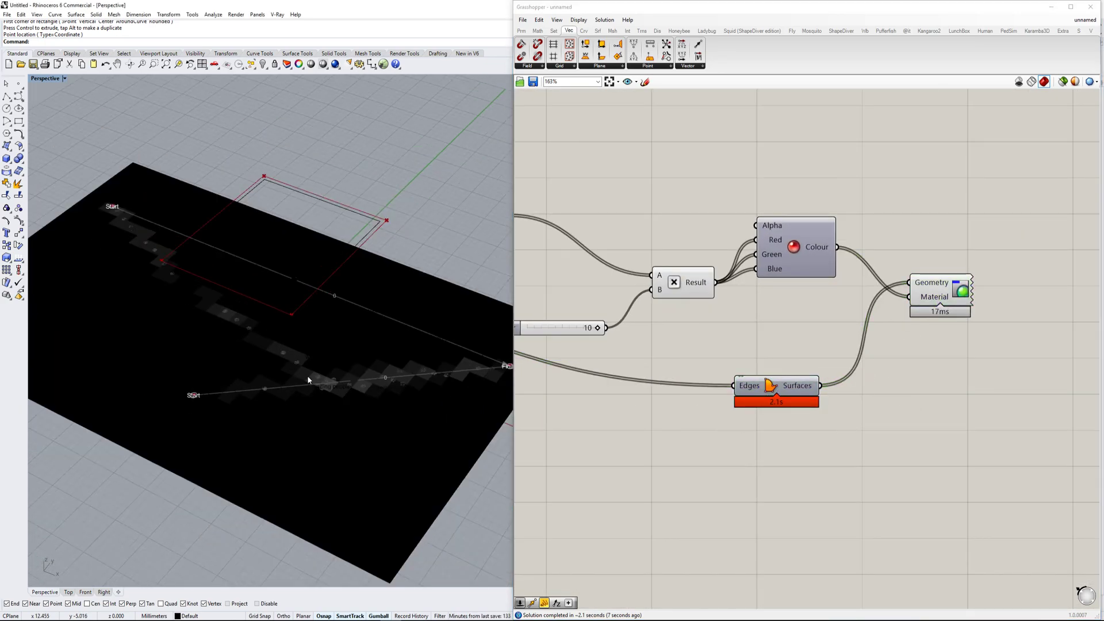
pyautogui.scroll(3, 267, 380)
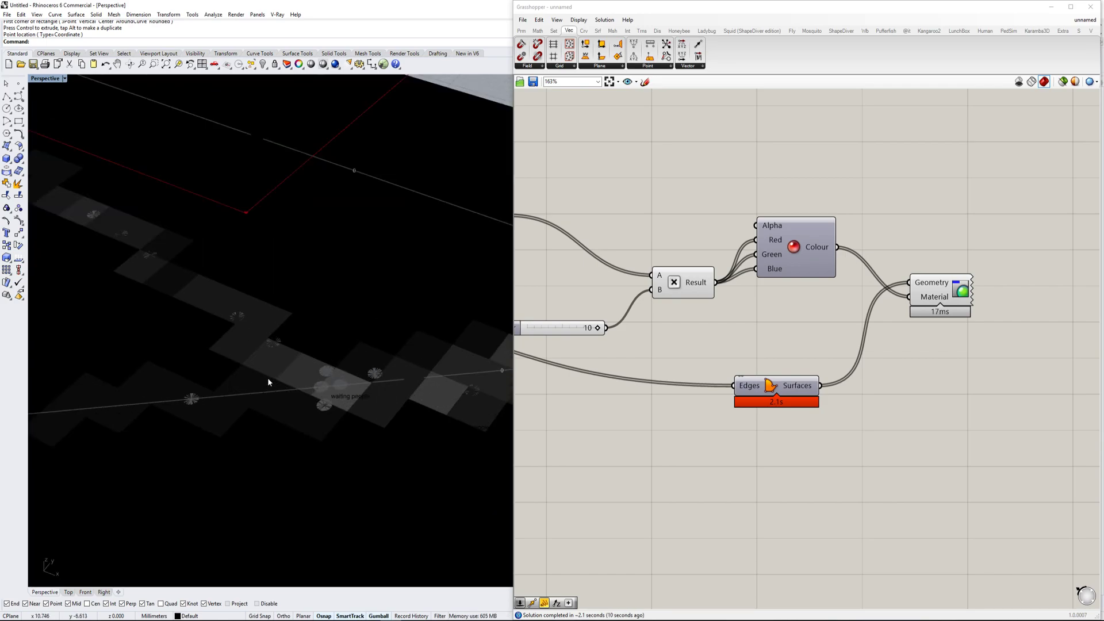
pyautogui.scroll(-5, 268, 381)
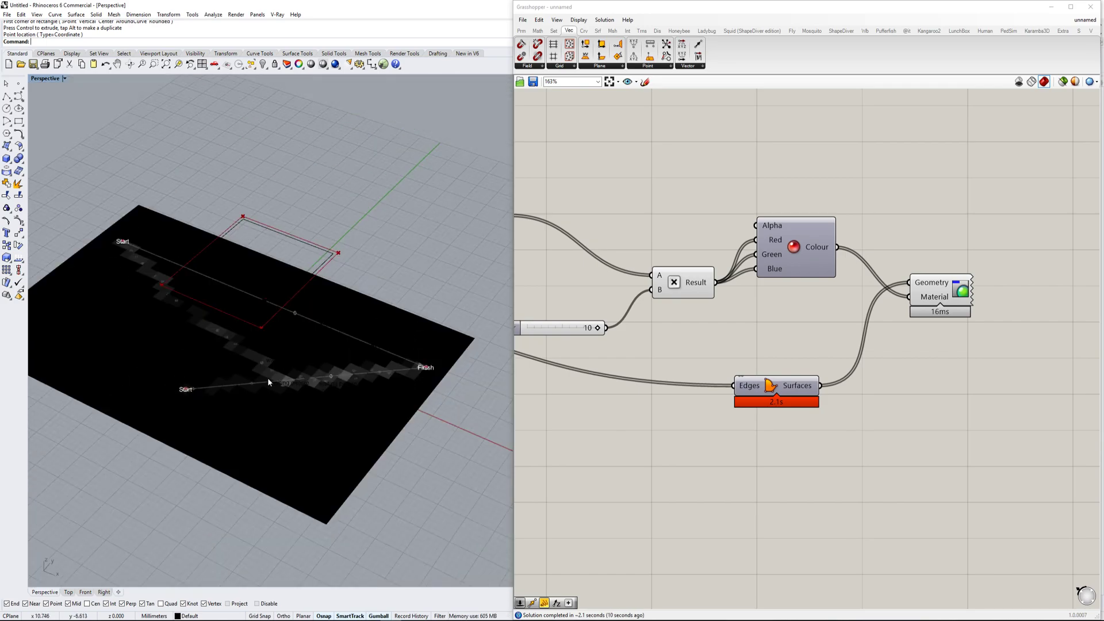
# Step: Add a Box Rectangle component and place it below the Custom Preview component
pyautogui.doubleClick(804, 488)
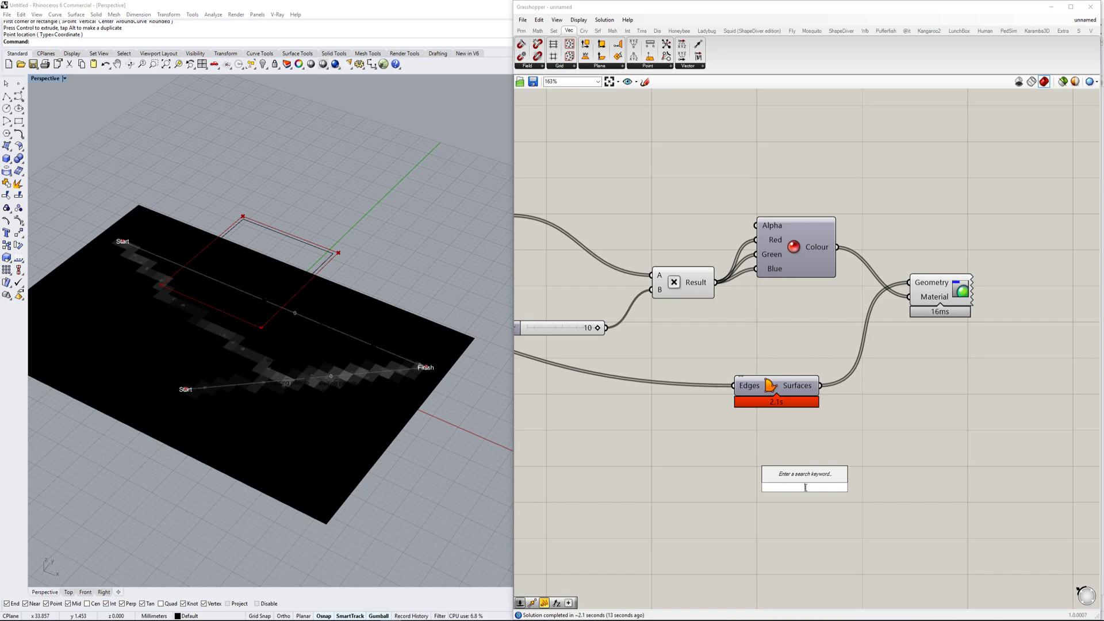
pyautogui.write('rec')
pyautogui.press('BackSpace')
pyautogui.press('BackSpace')
pyautogui.press('BackSpace')
pyautogui.write('box rect')
pyautogui.press('Up')
pyautogui.press('Return')
pyautogui.moveTo(807, 488); pyautogui.dragTo(952, 431)
pyautogui.scroll(-2, 952, 431)
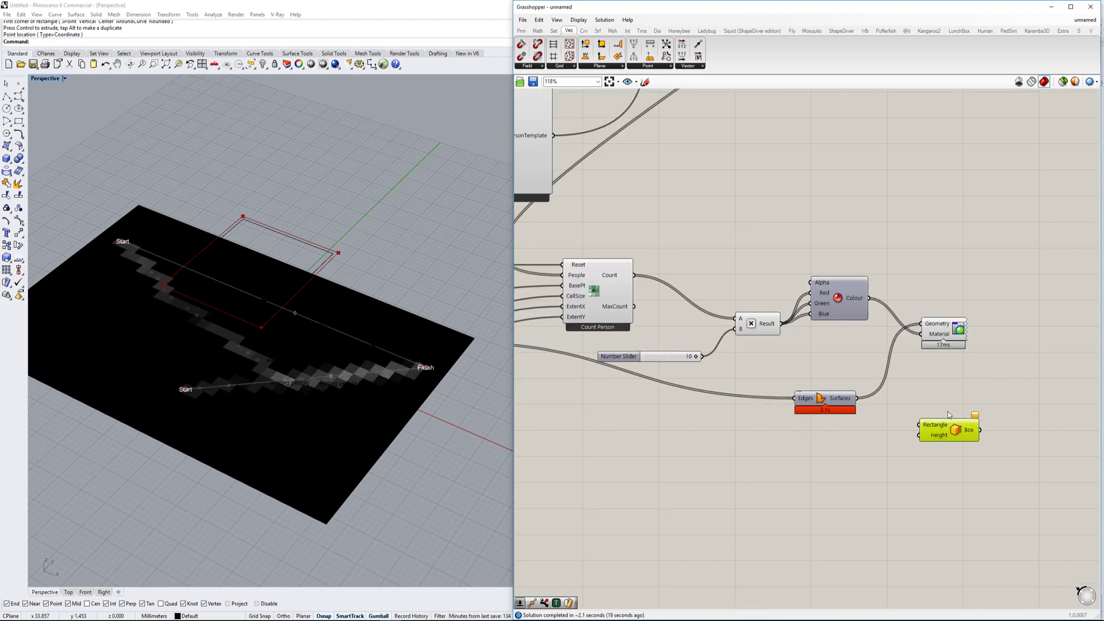
# Step: Connect the square grid's Cells output to the box's Rectangle input and the Multiplication Result to its Height input
pyautogui.scroll(-3, 839, 428)
pyautogui.moveTo(920, 427); pyautogui.dragTo(594, 377)
pyautogui.scroll(3, 879, 431)
pyautogui.moveTo(877, 433); pyautogui.dragTo(733, 322)
pyautogui.click(840, 364)
pyautogui.scroll(-10, 233, 394)
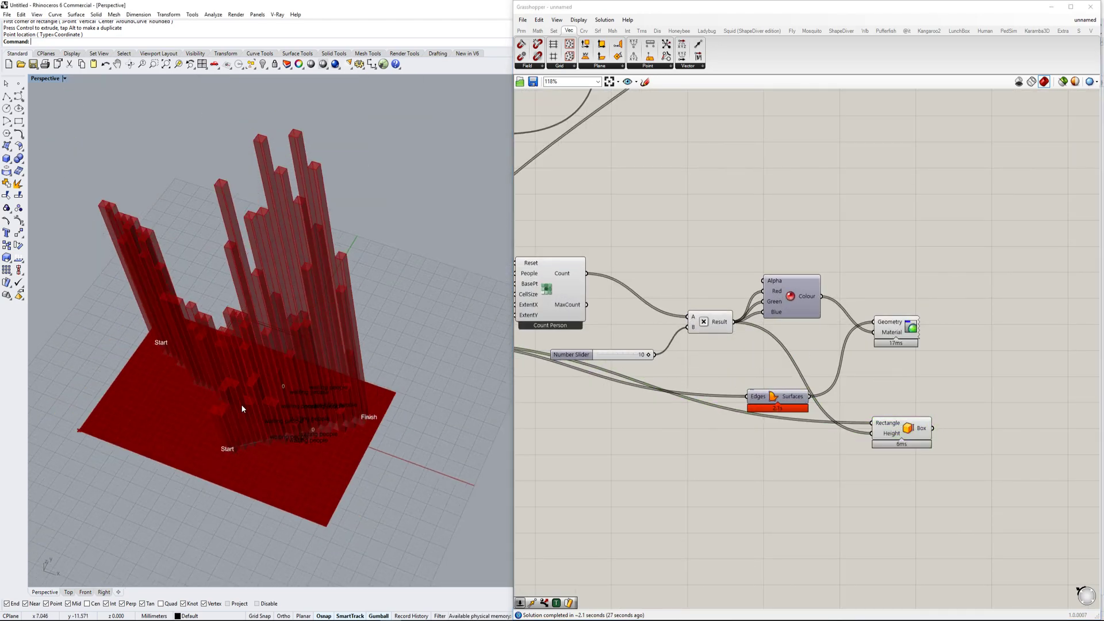
pyautogui.scroll(3, 269, 405)
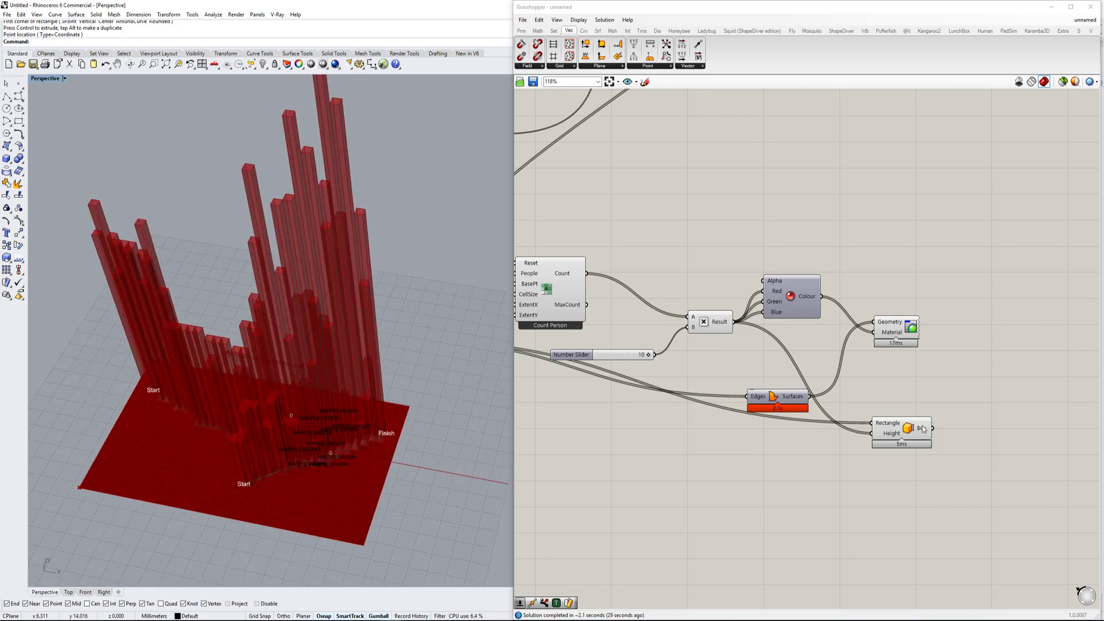
# Step: Connect the Box output to the Custom Preview's Geometry input and delete the Boundary Surfaces component
pyautogui.click(922, 427)
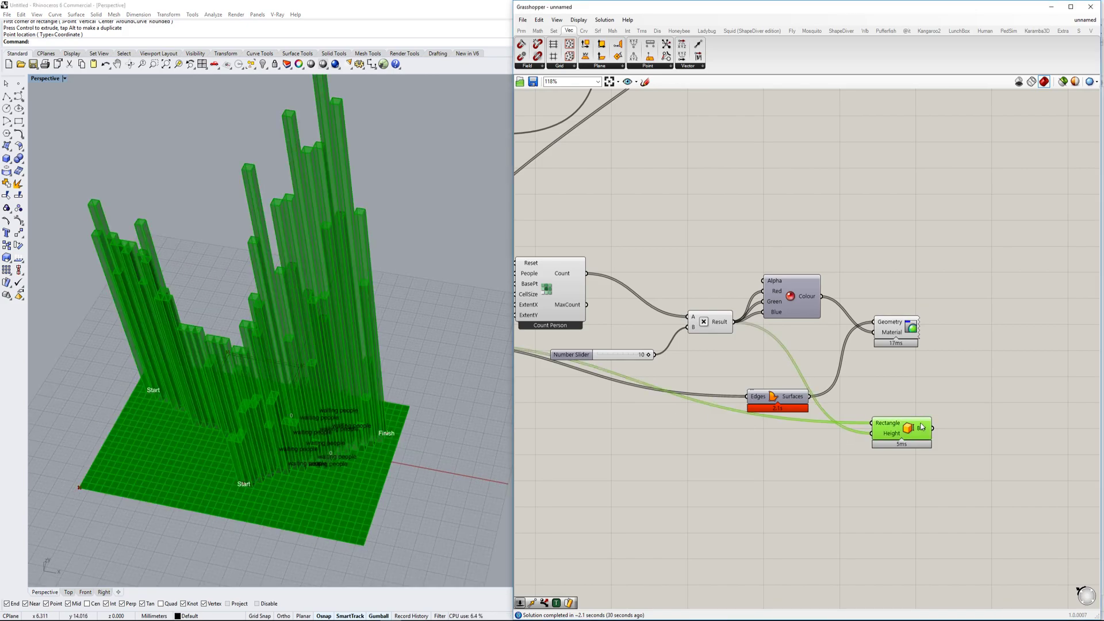
pyautogui.click(791, 395)
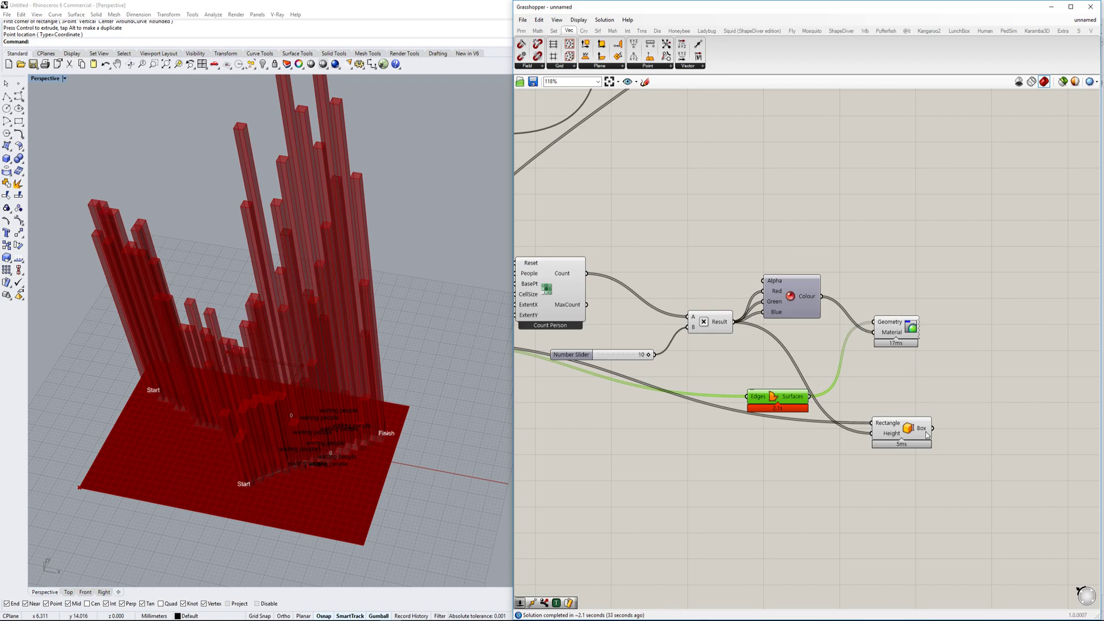
pyautogui.keyDown('shift'); pyautogui.moveTo(932, 427); pyautogui.dragTo(880, 326); pyautogui.keyUp('shift')
pyautogui.click(786, 399)
pyautogui.press('Delete')
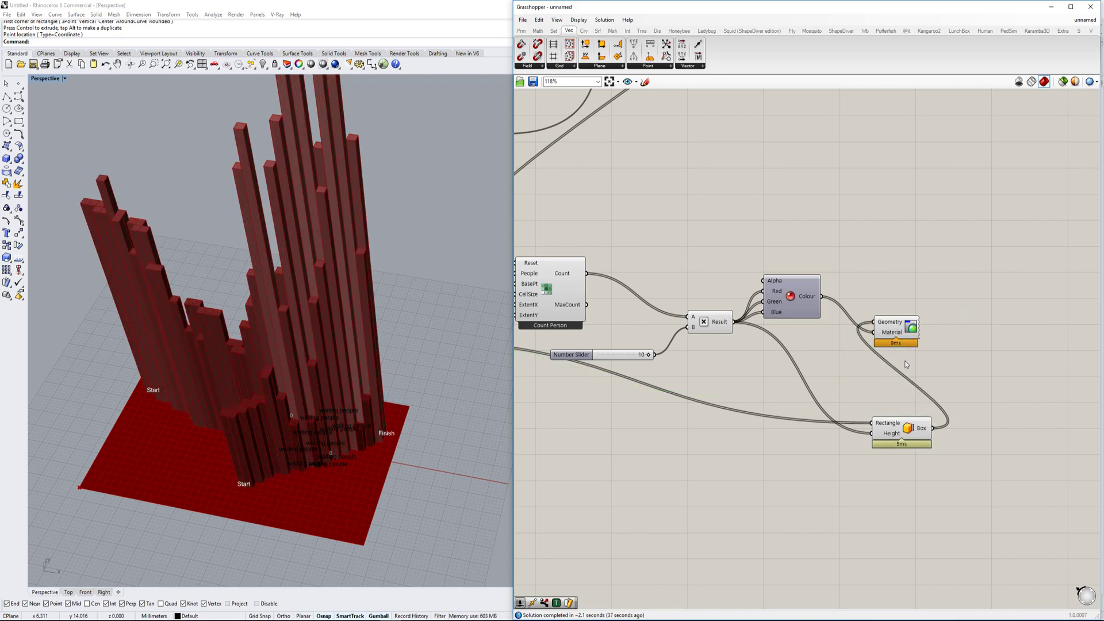
# Step: Turn off the preview of the Box Rectangle component and view the shaded columns in the Rhino viewport
pyautogui.click(904, 428)
pyautogui.middleClick(904, 429)
pyautogui.click(922, 410)
pyautogui.click(834, 386)
pyautogui.moveTo(412, 371); pyautogui.dragTo(254, 317, button='right')
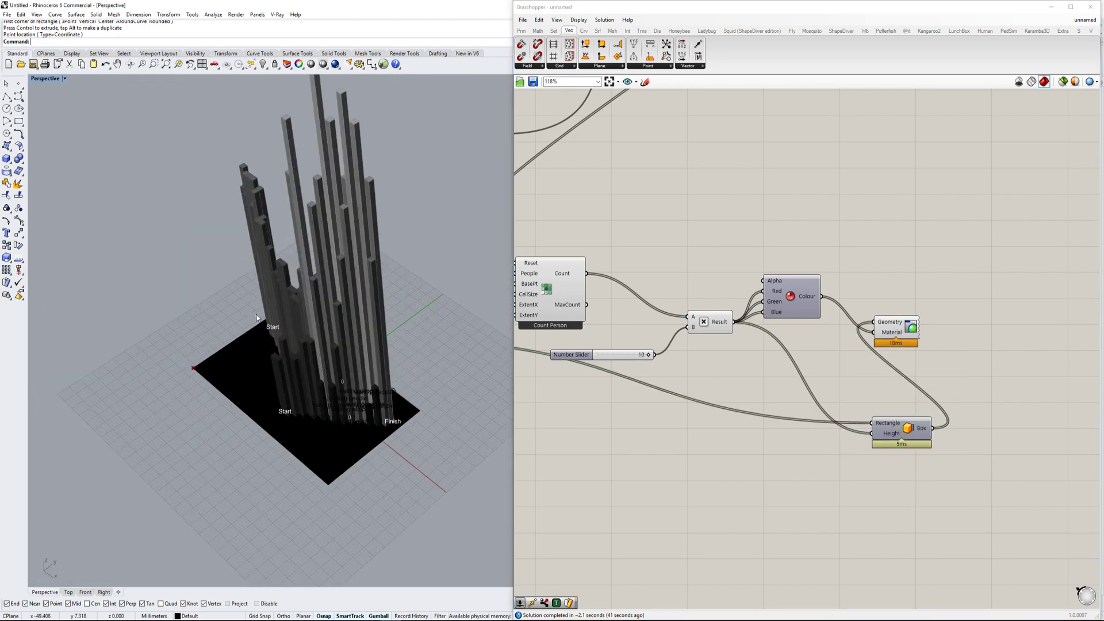
pyautogui.scroll(4, 311, 434)
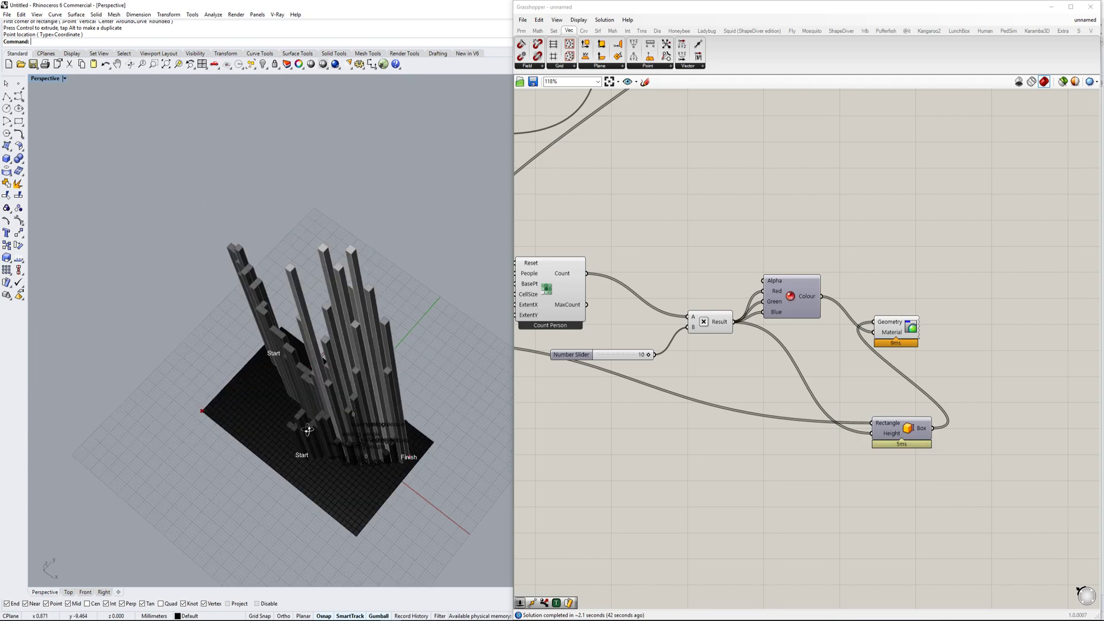
pyautogui.moveTo(336, 422); pyautogui.dragTo(340, 452, button='right')
pyautogui.scroll(-6, 341, 451)
# Step: Extrude the rectangle curve beside the grid in Rhino with ExtrudeCrv by a distance of 7.0384
pyautogui.moveTo(397, 391); pyautogui.dragTo(435, 213, button='right')
pyautogui.click(340, 331)
pyautogui.write('ExtrudeCrv')
pyautogui.press('Return')
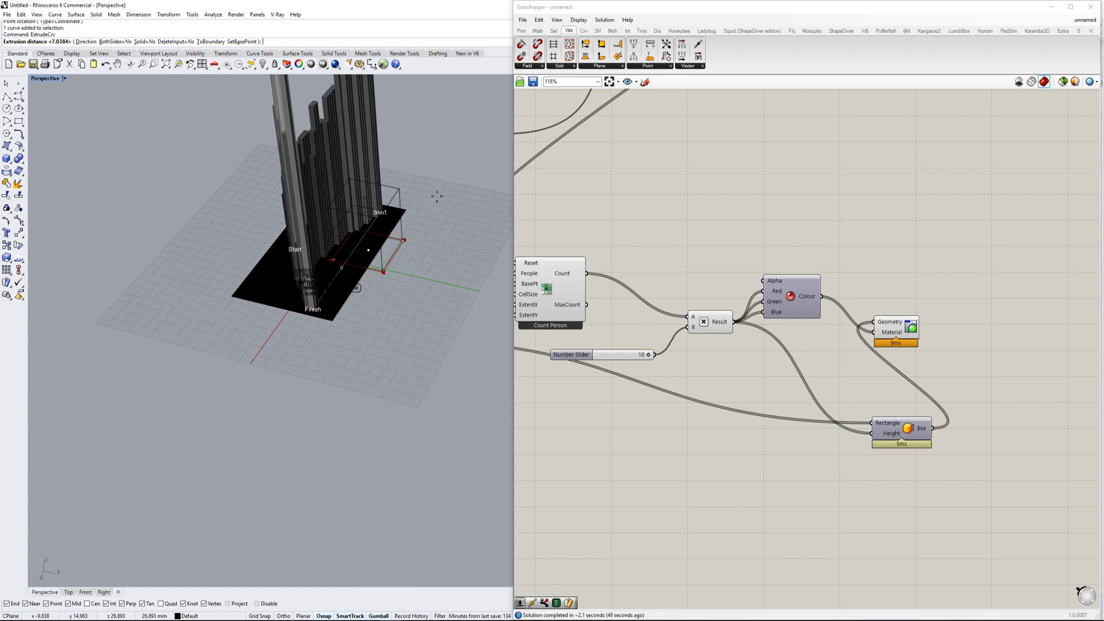
pyautogui.press('Return')
# Step: Switch the Perspective viewport to Shaded display and cap the extruded rectangle into a closed box
pyautogui.click(50, 79)
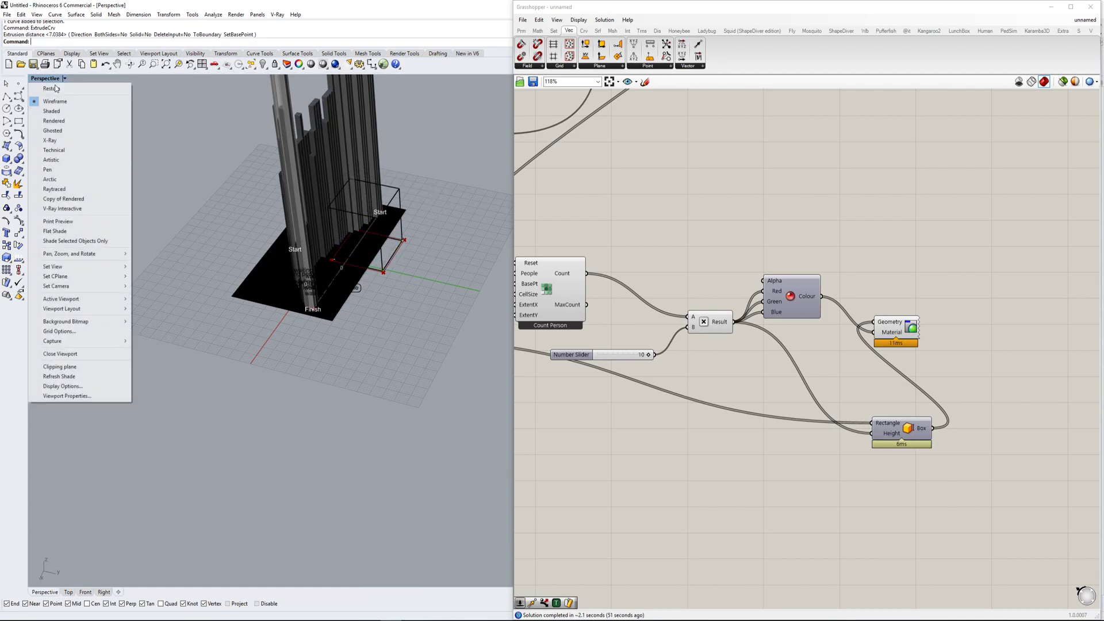
pyautogui.click(57, 112)
pyautogui.keyDown('shift'); pyautogui.moveTo(298, 306); pyautogui.dragTo(301, 386, button='right'); pyautogui.keyUp('shift')
pyautogui.scroll(2, 301, 386)
pyautogui.click(410, 309)
pyautogui.press('Return')
pyautogui.click(128, 362)
pyautogui.moveTo(127, 362); pyautogui.dragTo(369, 440, button='right')
# Step: Set the number slider feeding the Multiplication component's B input to 4
pyautogui.scroll(3, 645, 381)
pyautogui.moveTo(649, 345); pyautogui.dragTo(602, 347)
pyautogui.moveTo(413, 481); pyautogui.dragTo(412, 412, button='right')
pyautogui.scroll(-3, 770, 257)
# Step: Place a PedSim System Settings component above the Original Dir. person template
pyautogui.moveTo(690, 201); pyautogui.dragTo(913, 382, button='right')
pyautogui.moveTo(785, 177); pyautogui.dragTo(789, 314, button='right')
pyautogui.scroll(-1, 926, 320)
pyautogui.scroll(3, 974, 241)
pyautogui.click(974, 239)
pyautogui.rightClick(977, 235)
pyautogui.moveTo(924, 125); pyautogui.dragTo(915, 145, button='right')
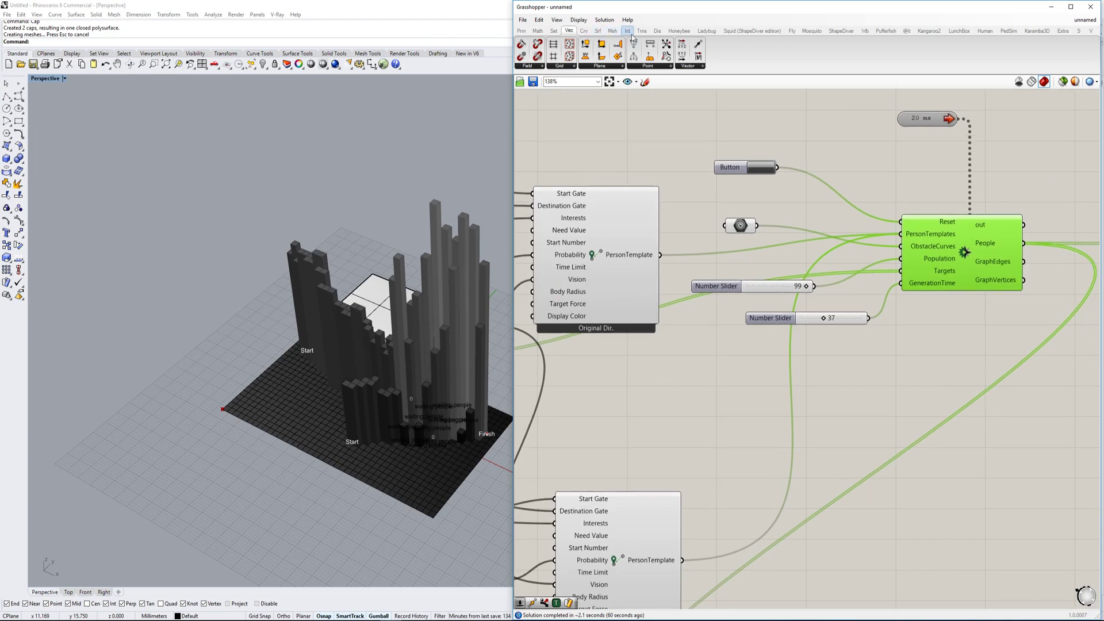
pyautogui.click(1007, 32)
pyautogui.moveTo(521, 56); pyautogui.dragTo(586, 115)
pyautogui.moveTo(599, 136); pyautogui.dragTo(695, 205, button='right')
pyautogui.moveTo(699, 191); pyautogui.dragTo(726, 172)
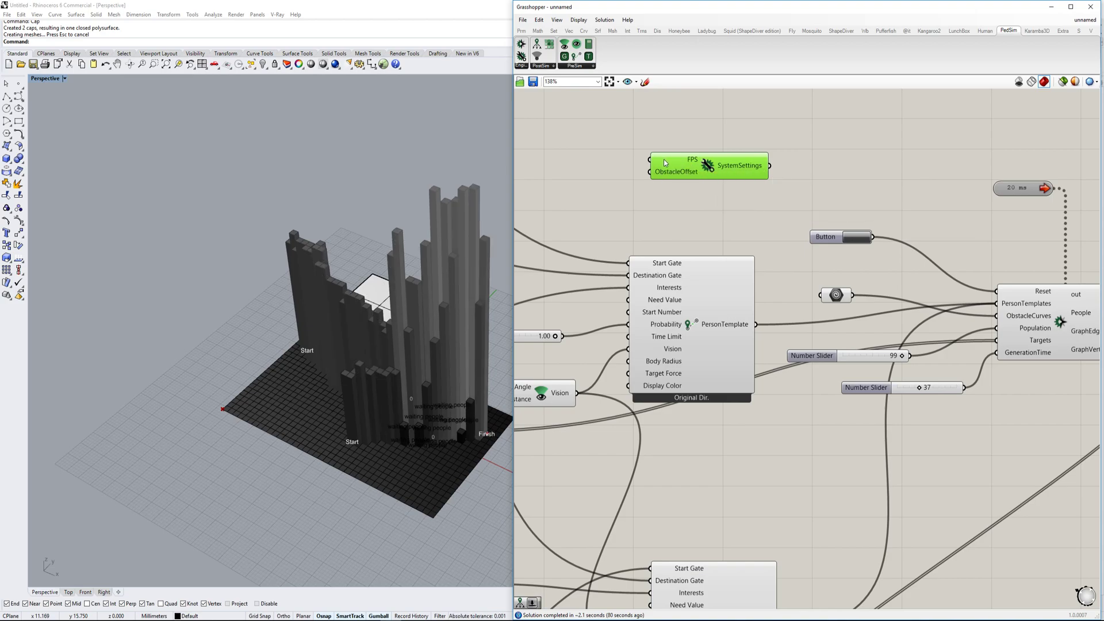
# Step: Add a number slider with the value 100 and connect it to the System Settings component's FPS input
pyautogui.click(586, 169)
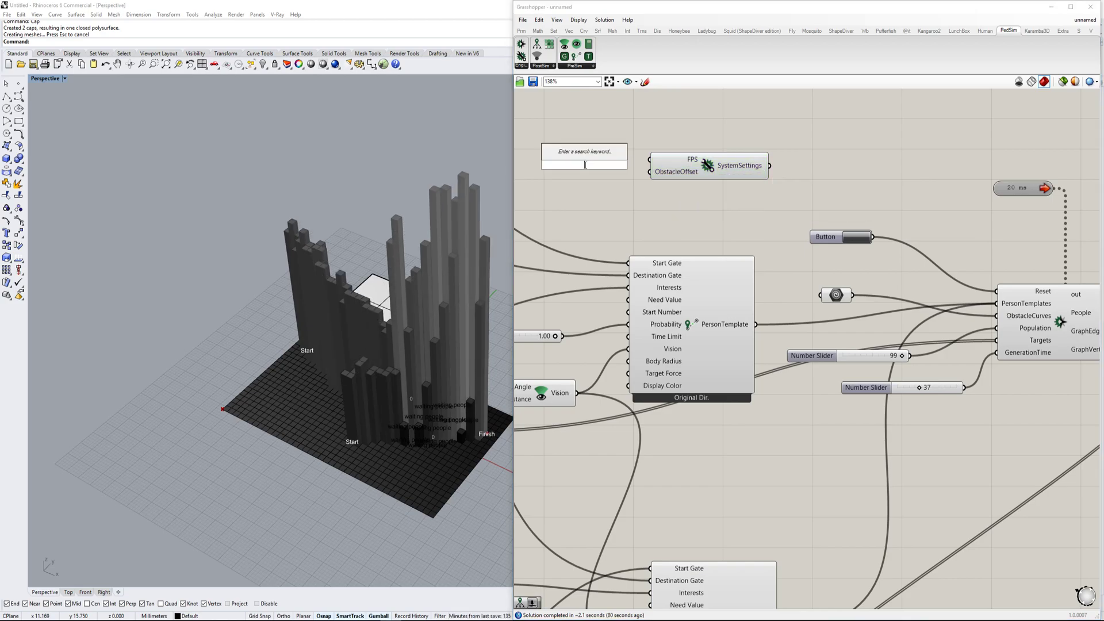
pyautogui.write('100')
pyautogui.press('Return')
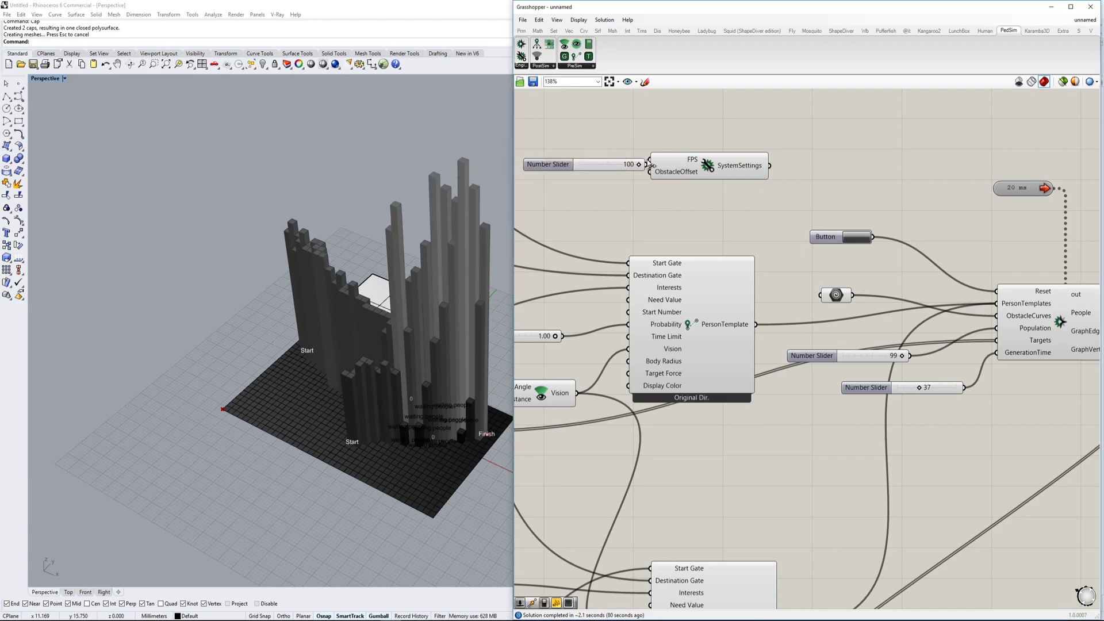
pyautogui.moveTo(699, 176); pyautogui.dragTo(745, 170)
pyautogui.moveTo(870, 201); pyautogui.dragTo(819, 192, button='right')
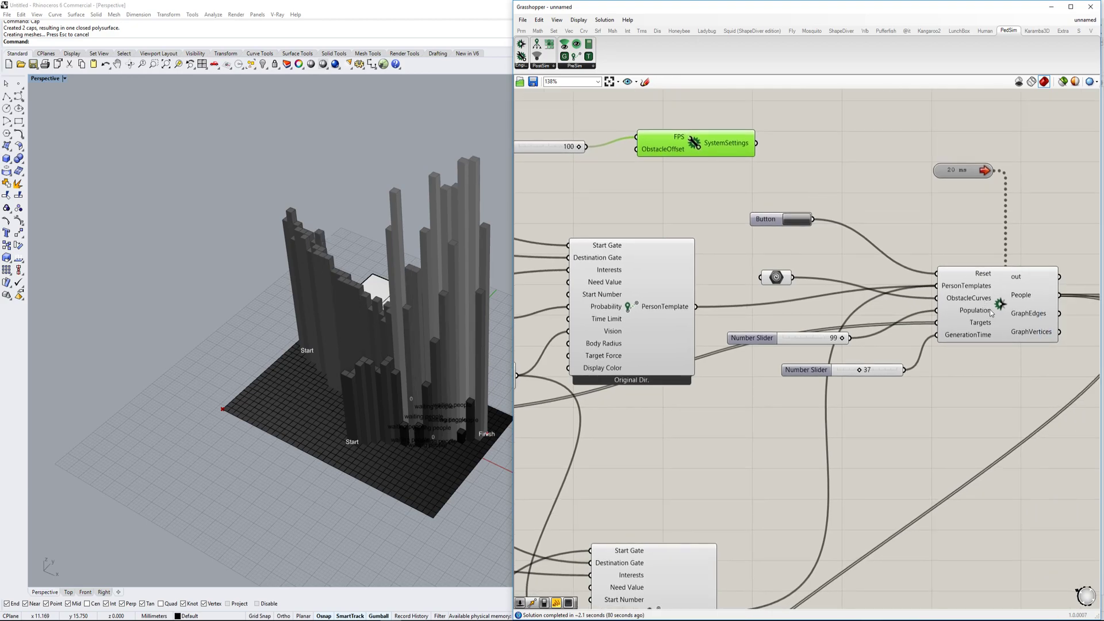
pyautogui.moveTo(990, 311); pyautogui.dragTo(974, 317, button='right')
# Step: Examine the shaded pedestrian count columns in the Rhino viewport from several angles and distances
pyautogui.moveTo(391, 315); pyautogui.dragTo(395, 373, button='right')
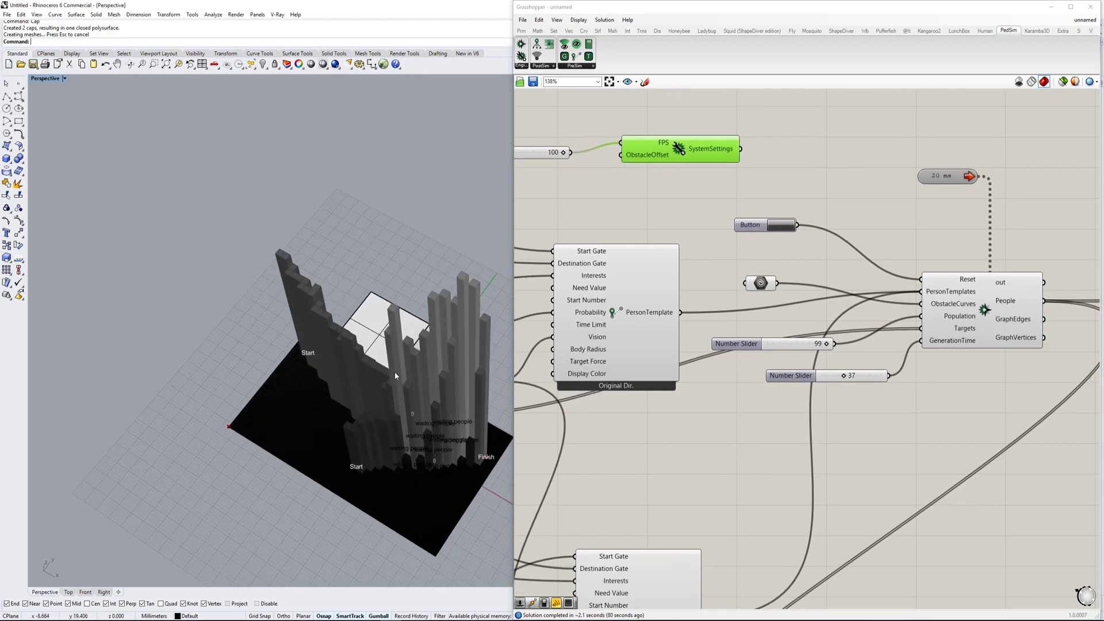
pyautogui.scroll(3, 394, 376)
pyautogui.scroll(-4, 772, 144)
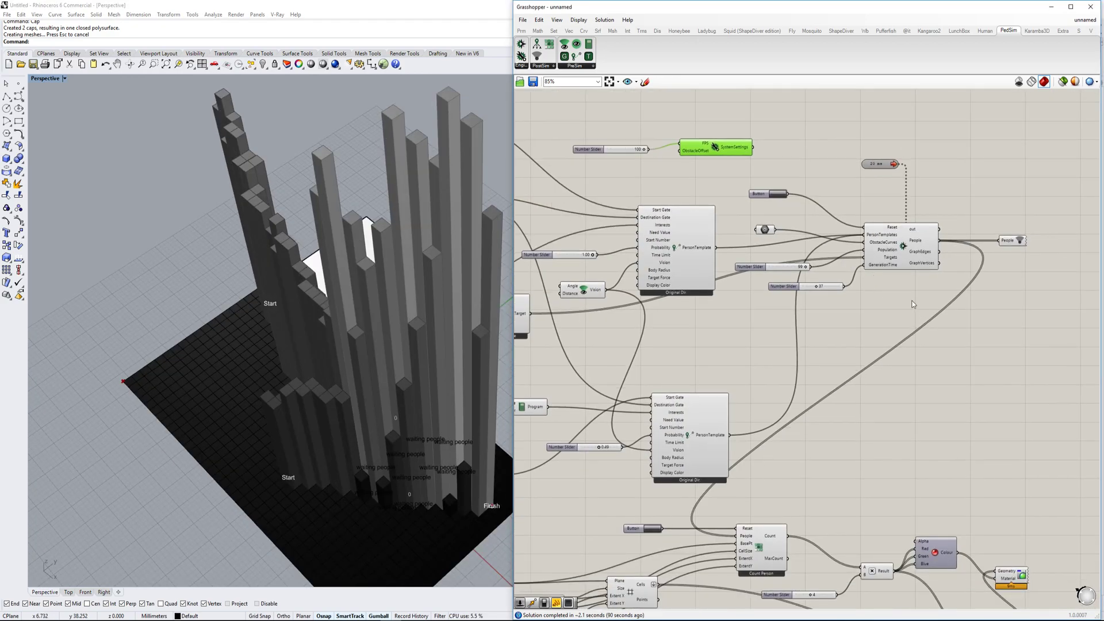
pyautogui.moveTo(918, 311); pyautogui.dragTo(869, 261, button='right')
pyautogui.scroll(2, 408, 319)
pyautogui.scroll(-4, 408, 319)
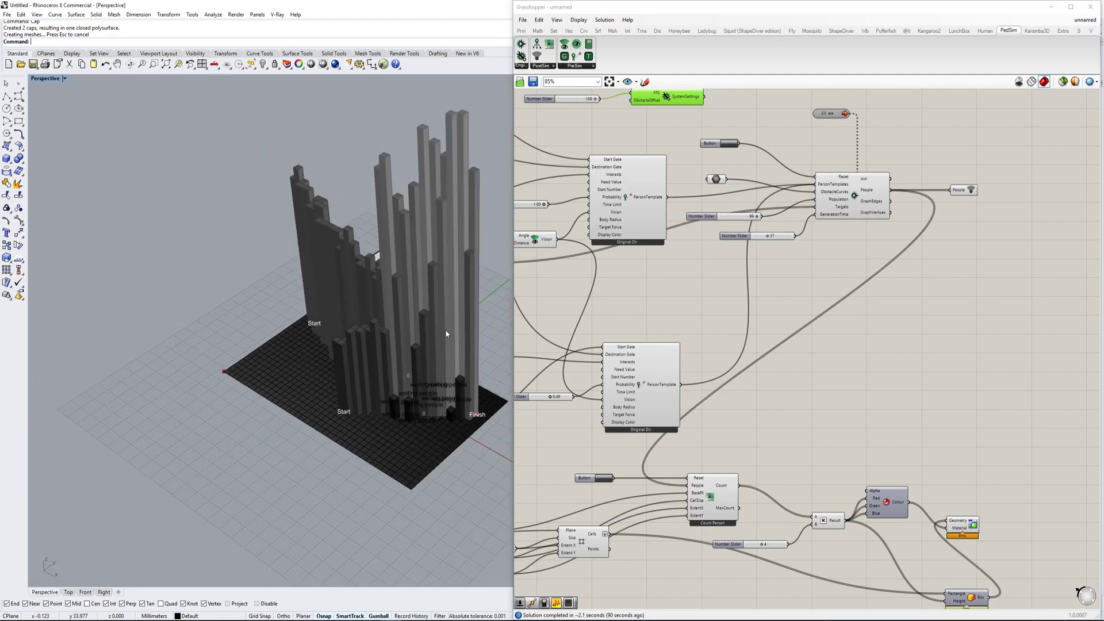
pyautogui.moveTo(446, 334); pyautogui.dragTo(442, 340, button='right')
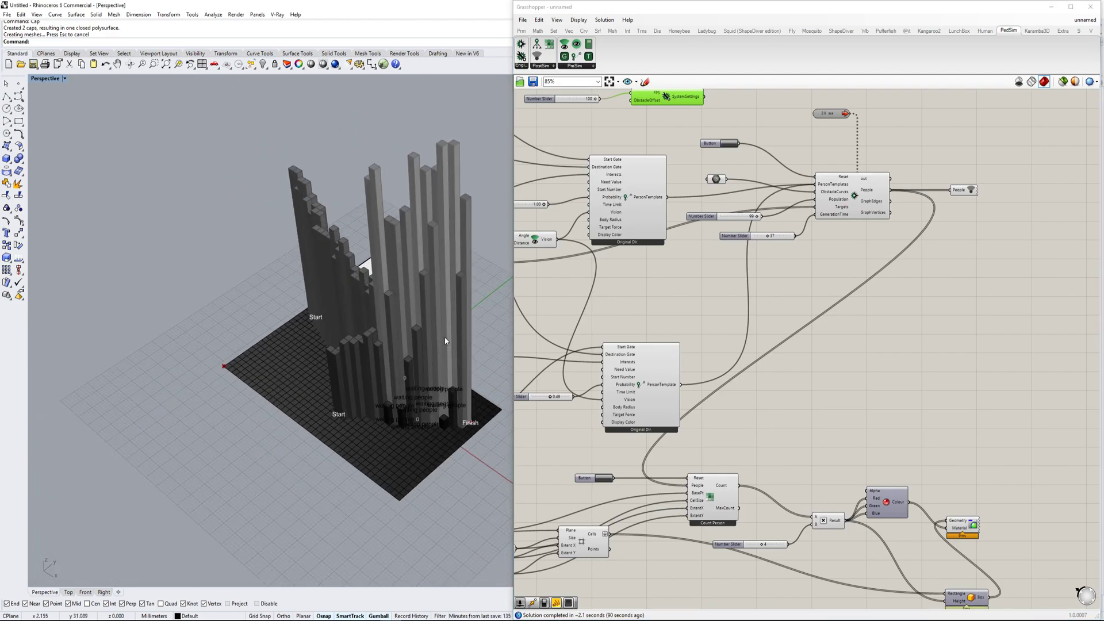
pyautogui.keyDown('shift'); pyautogui.moveTo(446, 341); pyautogui.dragTo(413, 390, button='right'); pyautogui.keyUp('shift')
pyautogui.scroll(2, 404, 399)
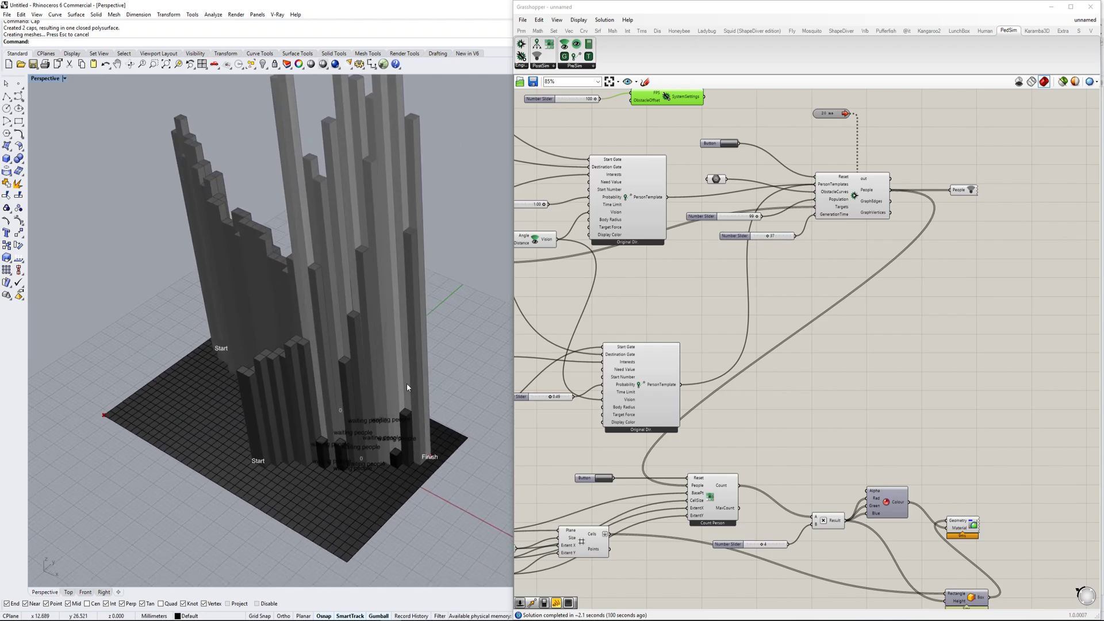
# Step: Turn off the preview of the Custom Preview component that displays the columns
pyautogui.moveTo(899, 337); pyautogui.dragTo(922, 280, button='right')
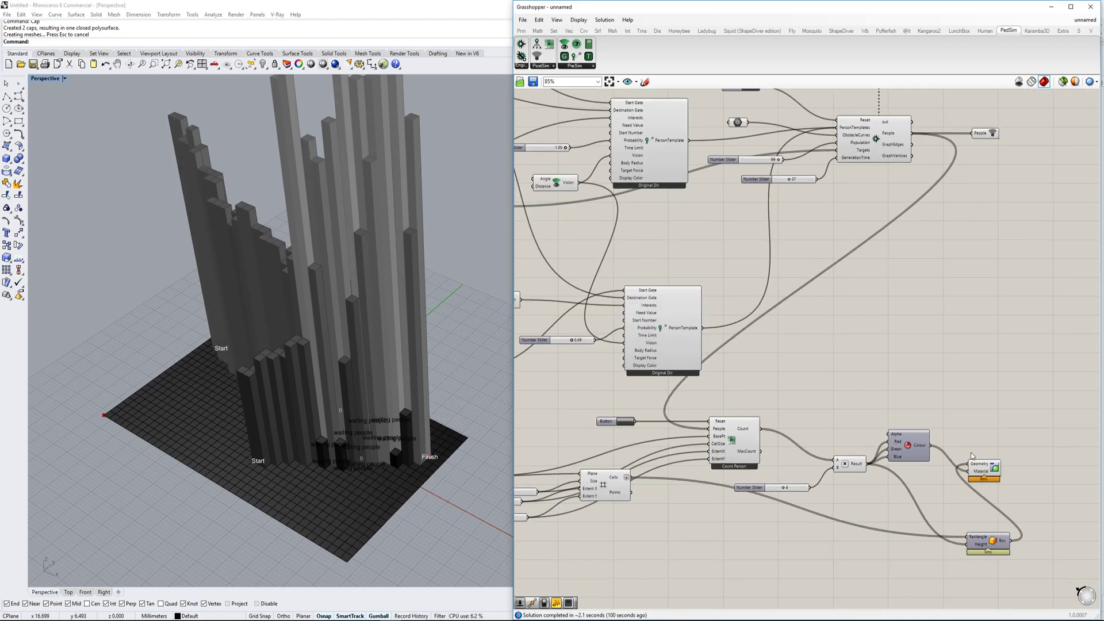
pyautogui.click(996, 470)
pyautogui.middleClick(992, 464)
pyautogui.click(1012, 446)
# Step: Examine the pedestrians' positions on the square grid around the capped box, and review the Grasshopper definition
pyautogui.scroll(6, 393, 446)
pyautogui.moveTo(400, 447); pyautogui.dragTo(451, 440, button='right')
pyautogui.scroll(3, 335, 439)
pyautogui.scroll(-3, 303, 430)
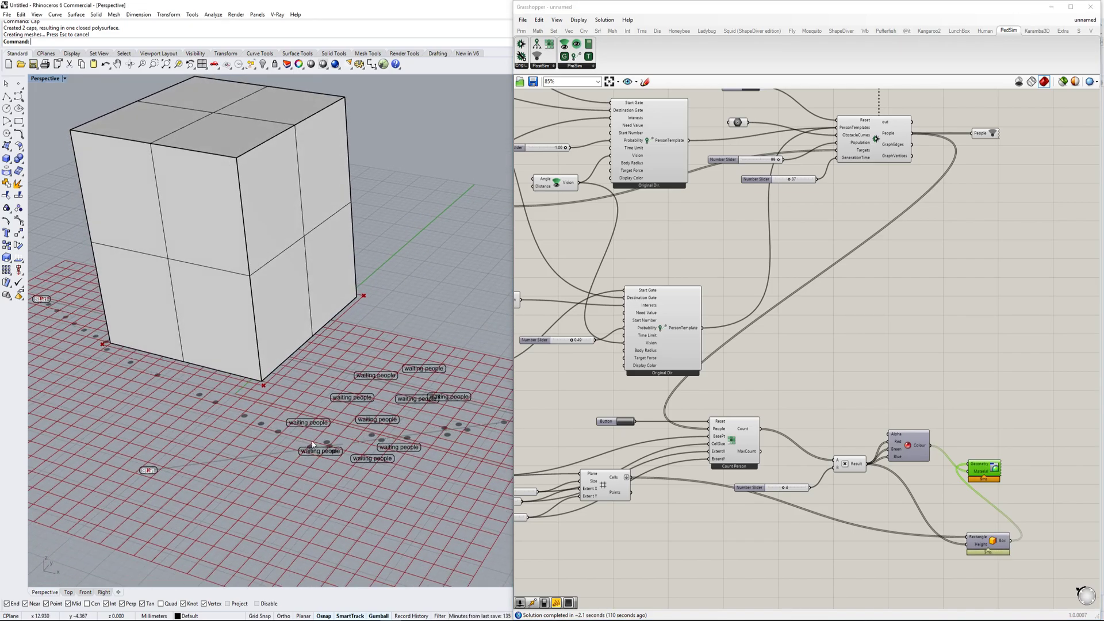
pyautogui.scroll(3, 312, 445)
pyautogui.scroll(-1, 809, 367)
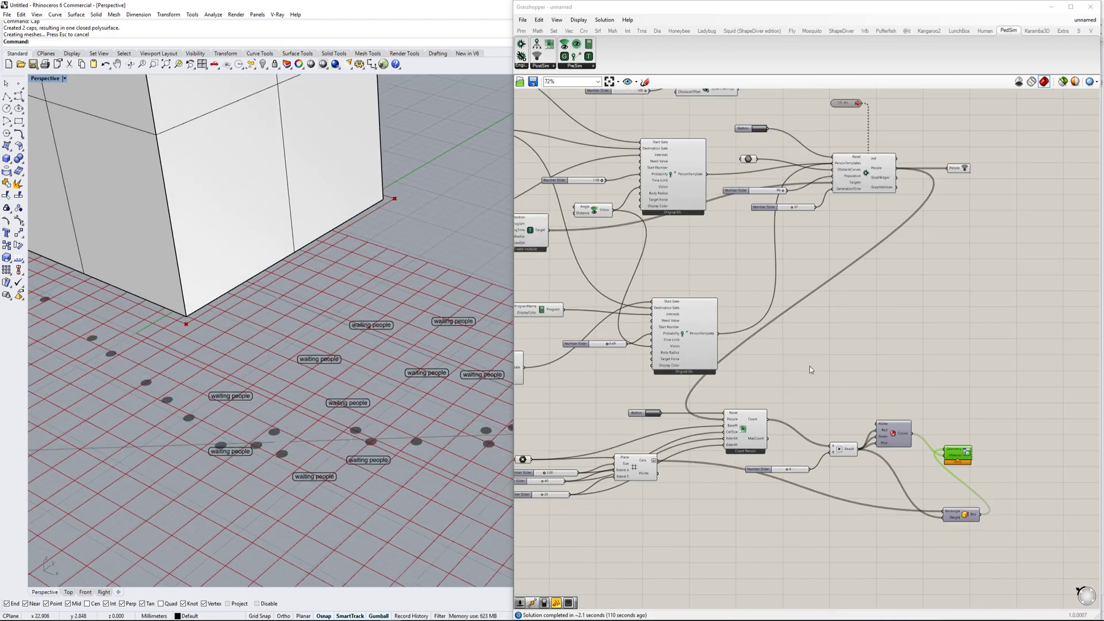
pyautogui.scroll(-4, 310, 402)
pyautogui.moveTo(310, 403); pyautogui.dragTo(313, 422, button='right')
pyautogui.scroll(2, 314, 423)
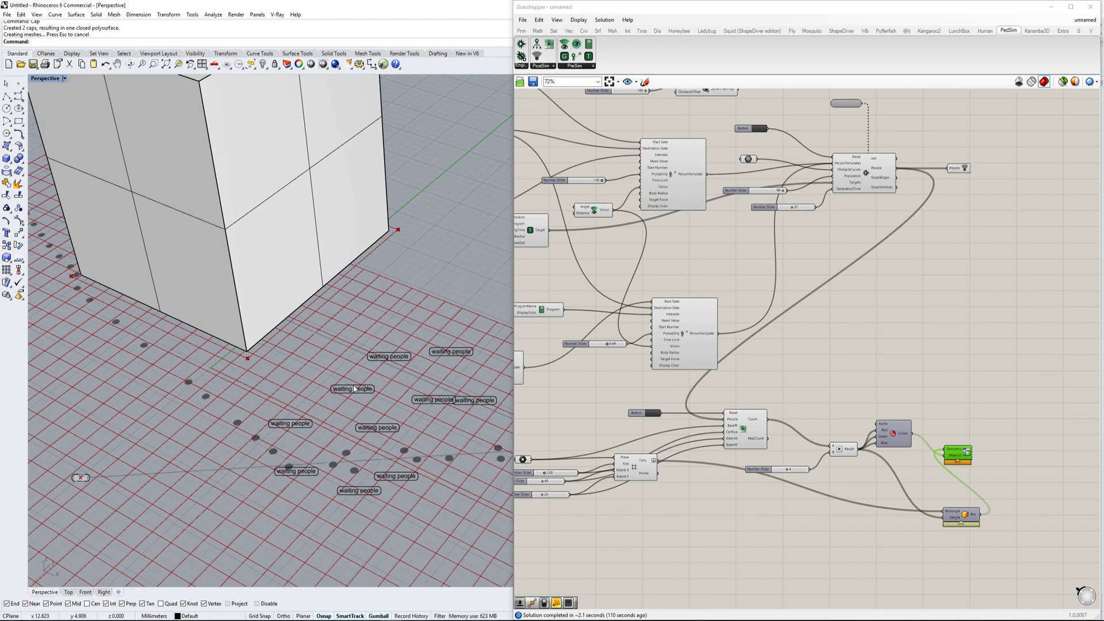
pyautogui.scroll(-3, 250, 363)
pyautogui.moveTo(250, 363); pyautogui.dragTo(261, 367, button='right')
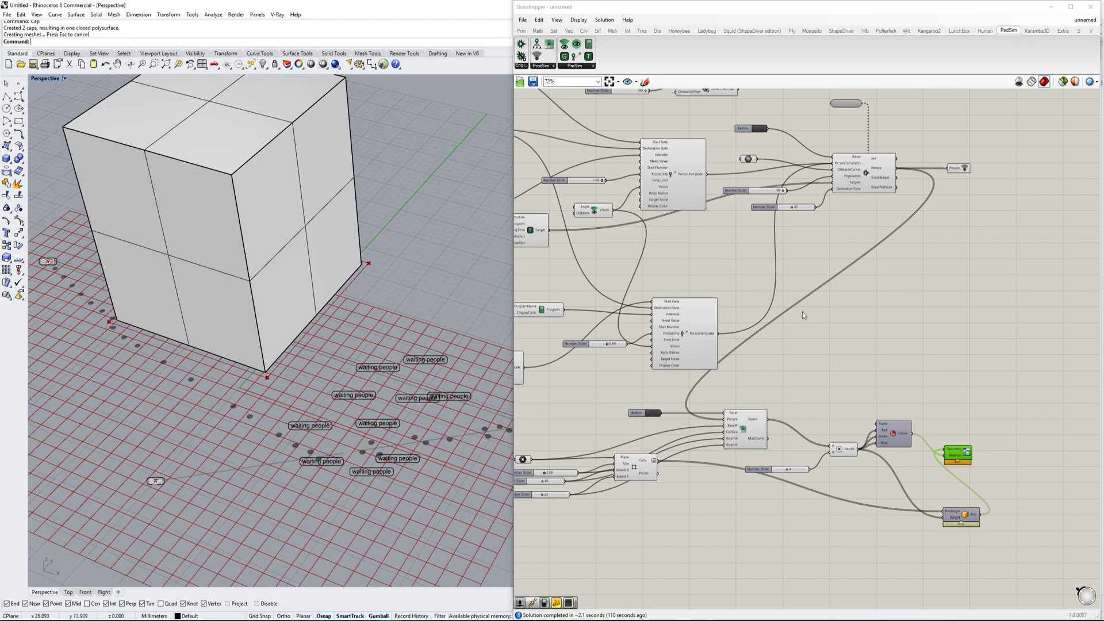
pyautogui.moveTo(837, 328); pyautogui.dragTo(923, 318, button='right')
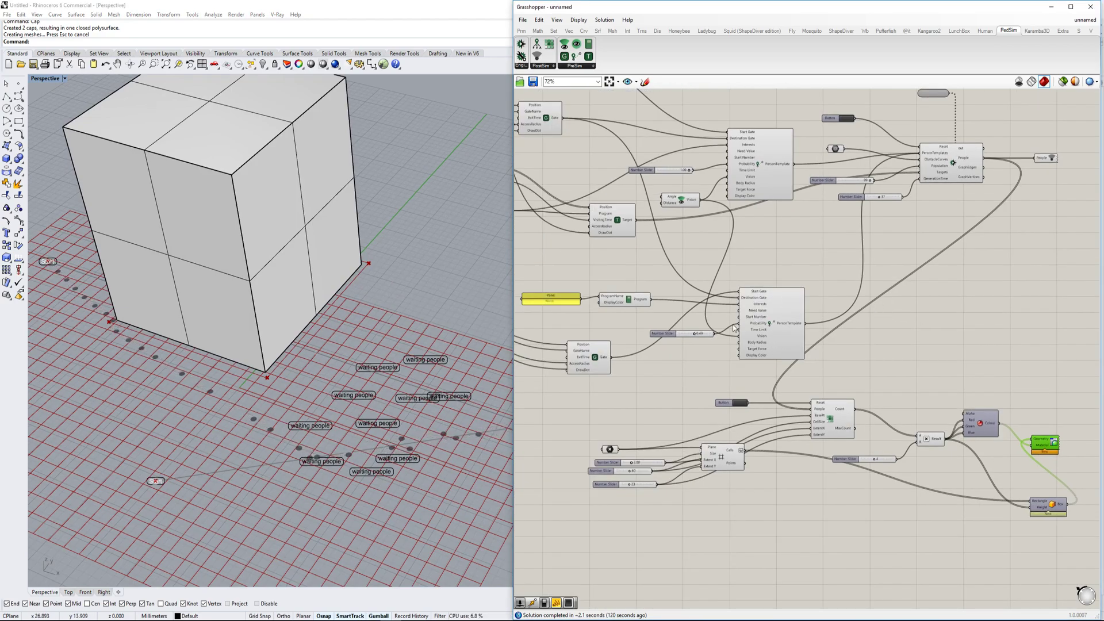
pyautogui.moveTo(293, 363); pyautogui.dragTo(269, 360, button='right')
pyautogui.scroll(-3, 269, 360)
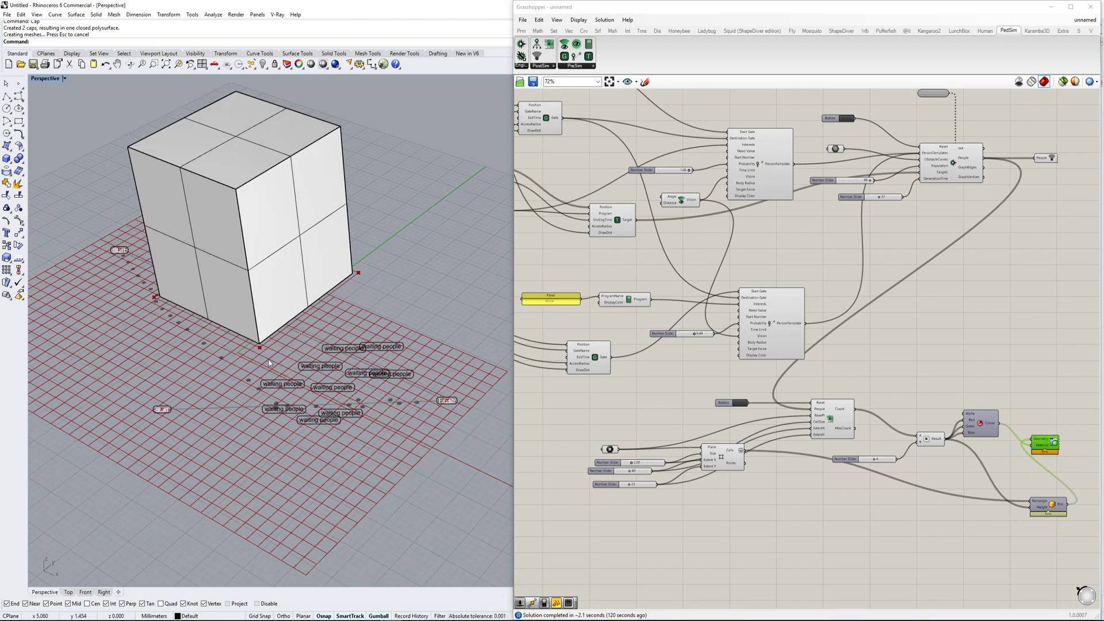
pyautogui.scroll(2, 274, 357)
pyautogui.scroll(-3, 277, 356)
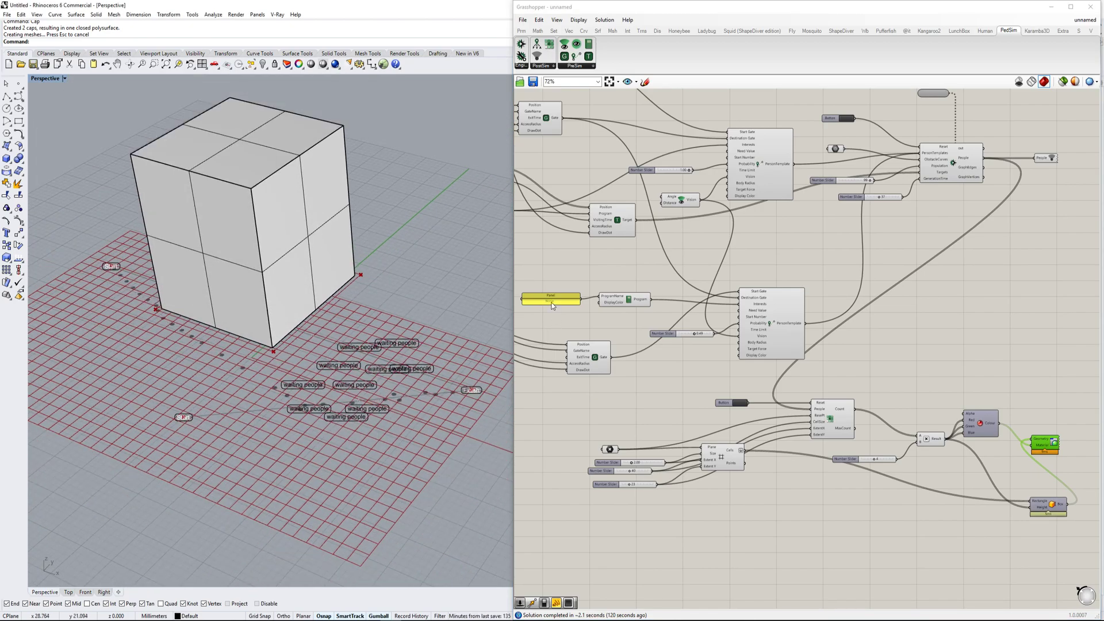